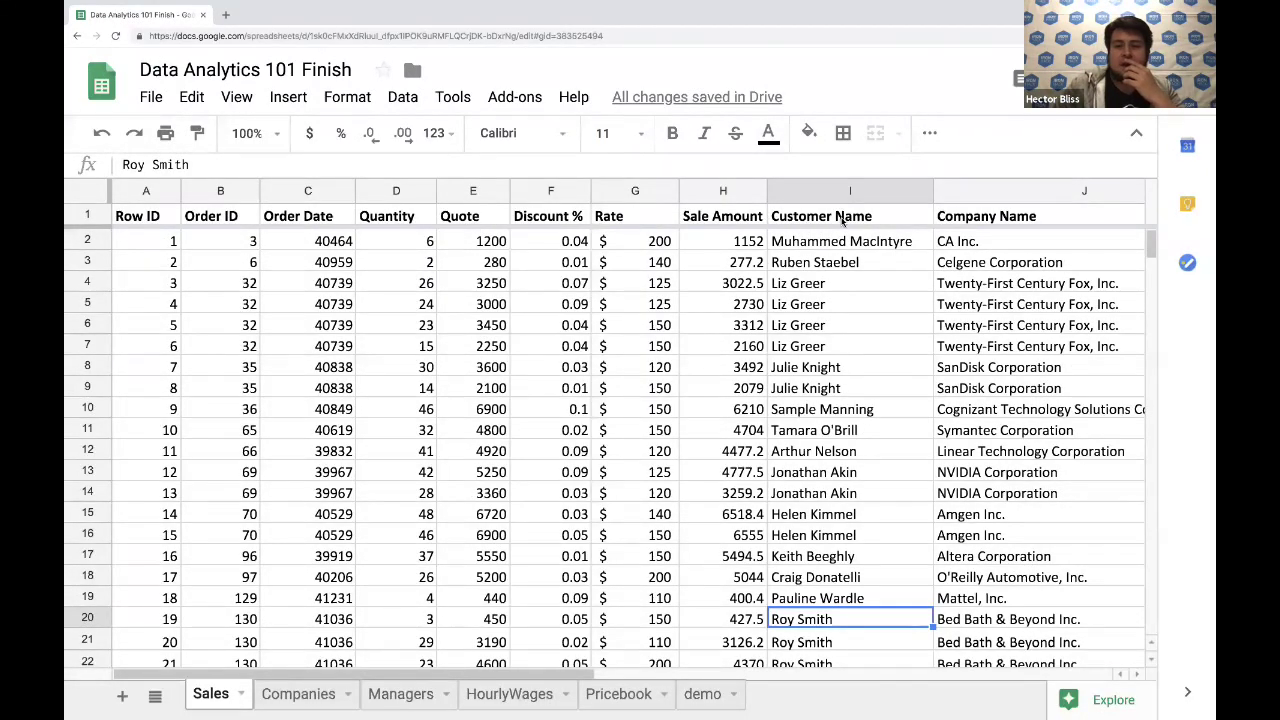
Examine the column headers of the Sales sheet, from Row ID through Customer Name and City to Product Key
click(807, 218)
scroll(808, 214, right, 4)
click(808, 214)
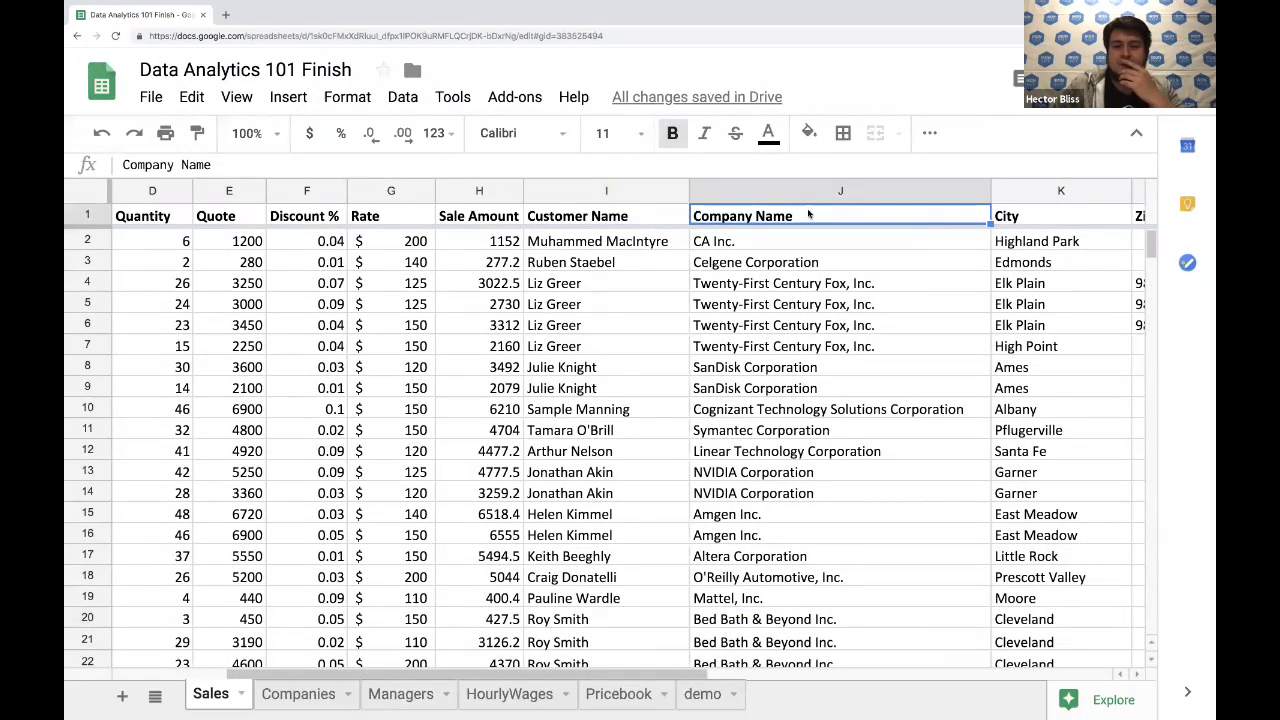
scroll(809, 214, right, 3)
click(797, 215)
scroll(797, 216, right, 5)
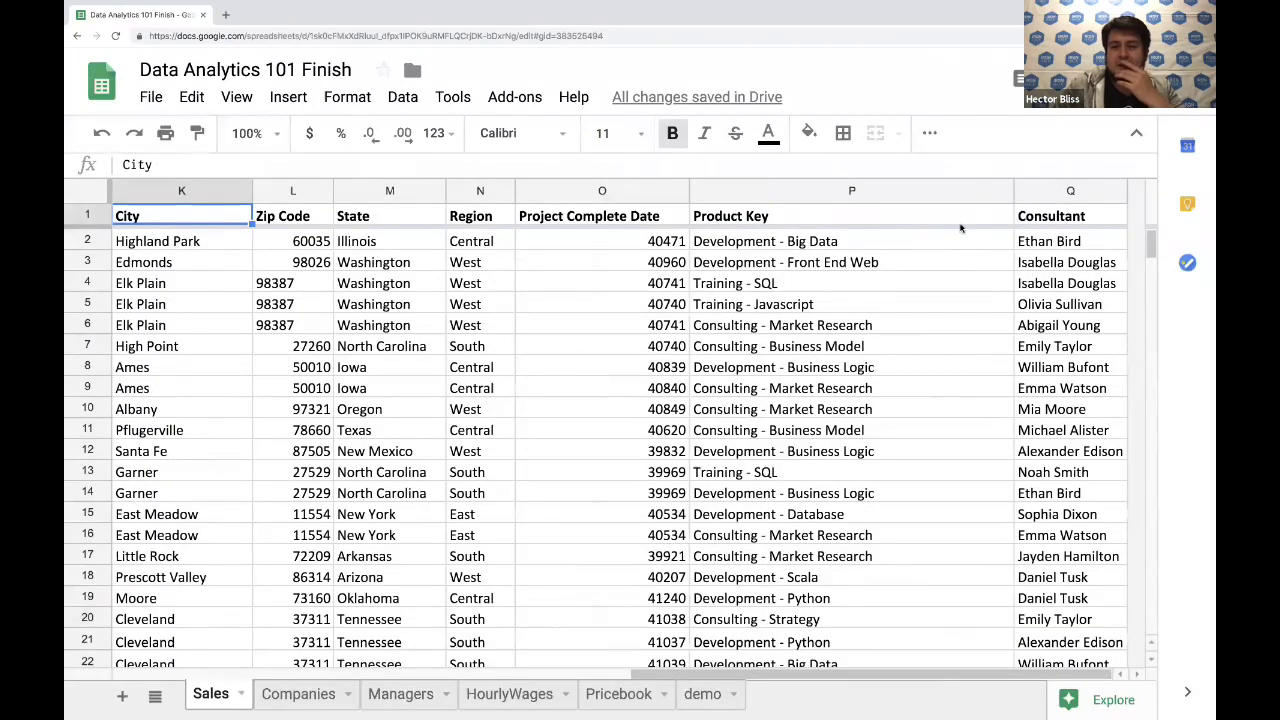
click(830, 222)
scroll(545, 319, left, 10)
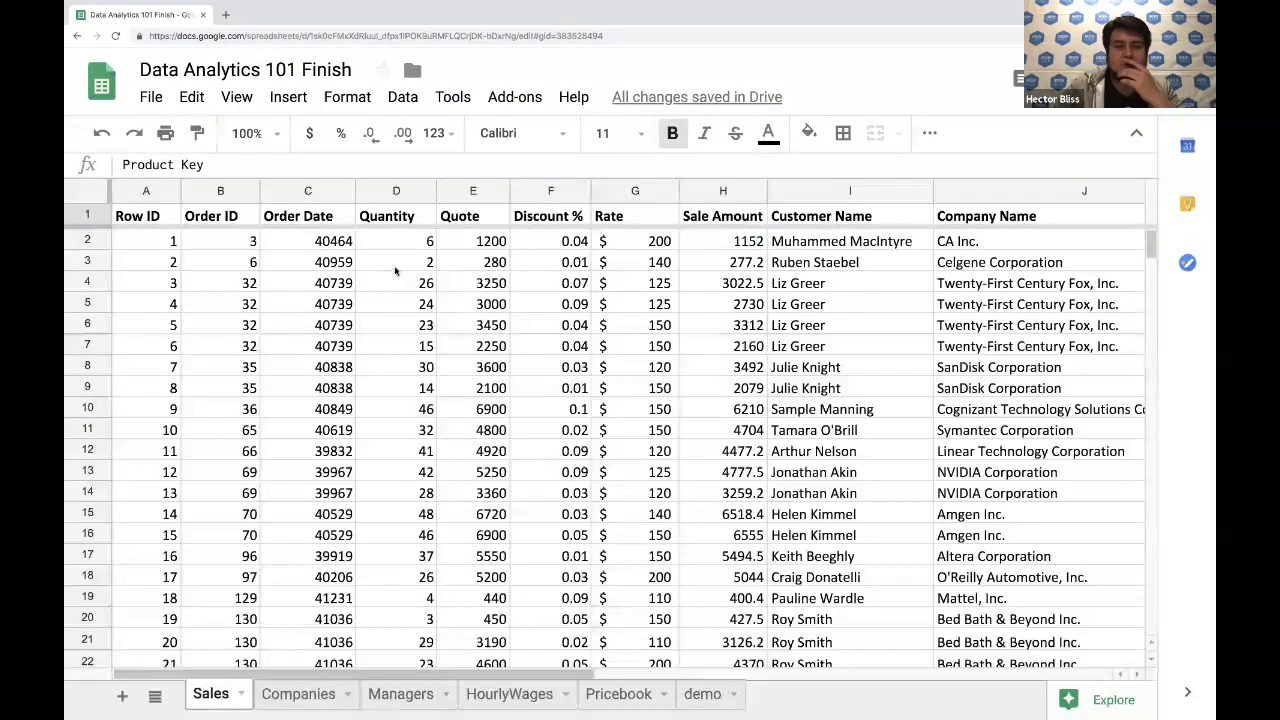
click(150, 240)
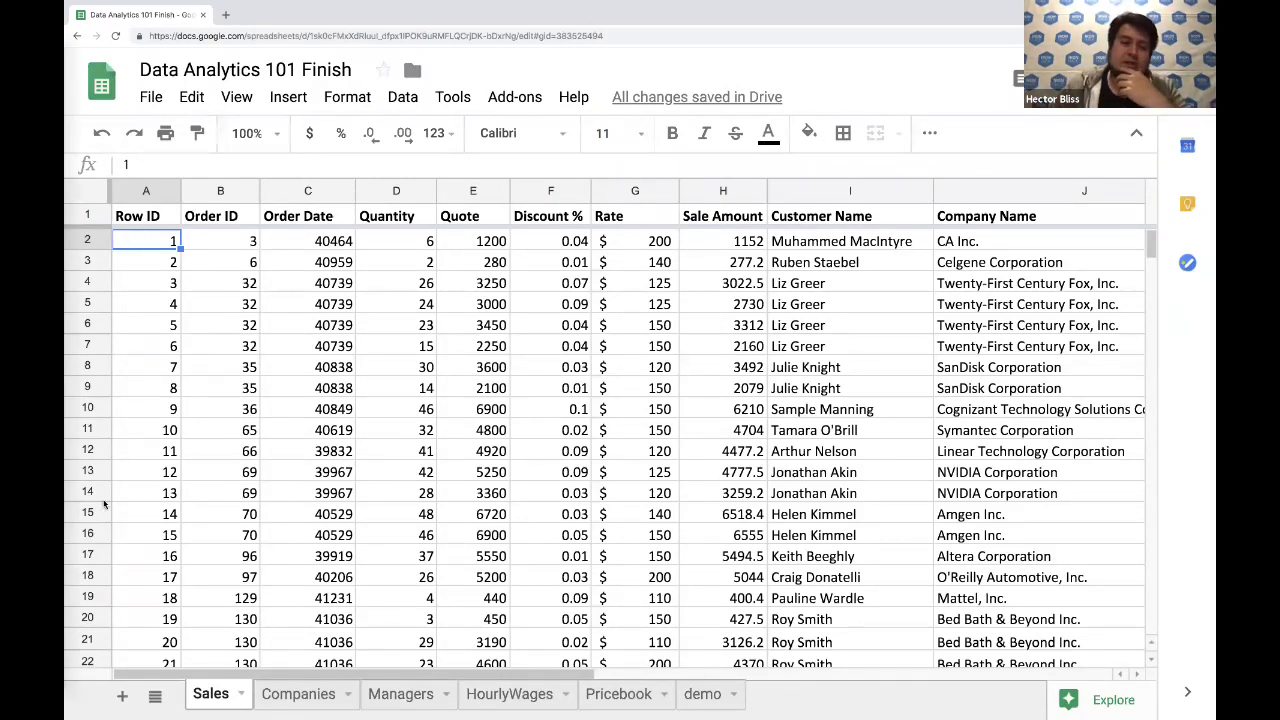
Review the data on the Companies, HourlyWages, Pricebook and demo sheets
click(285, 694)
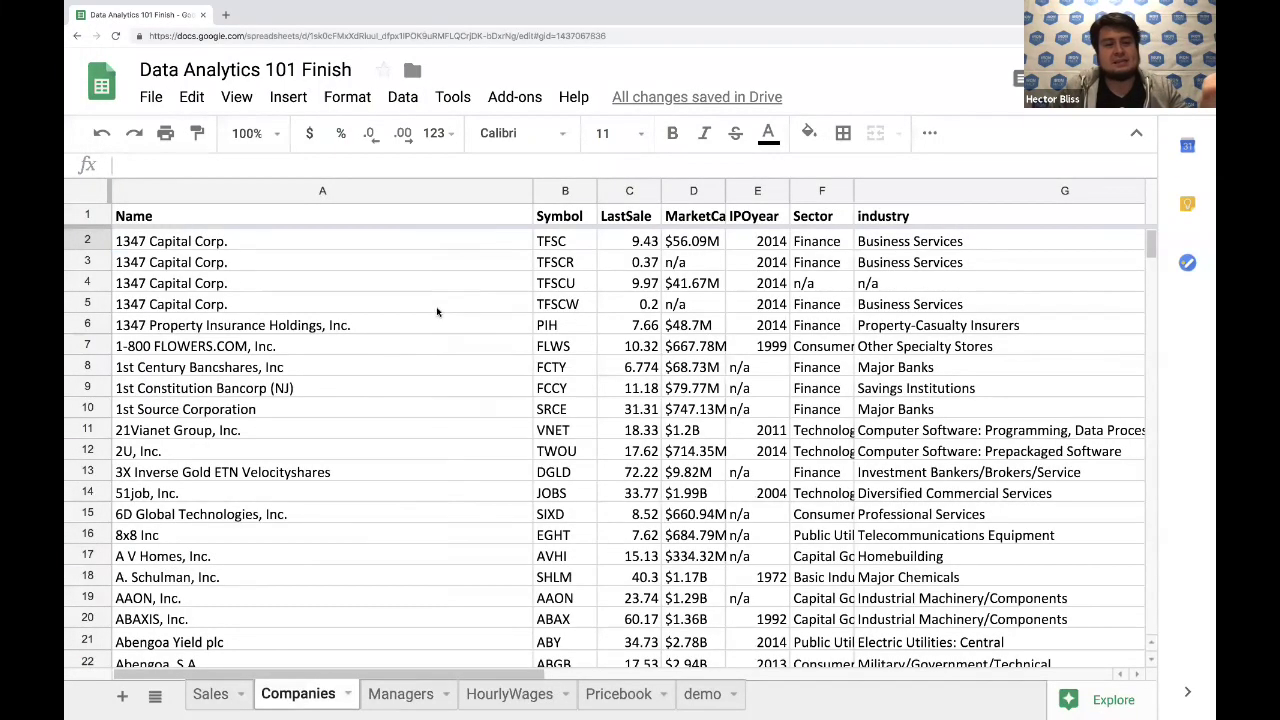
scroll(381, 377, right, 5)
scroll(500, 375, left, 5)
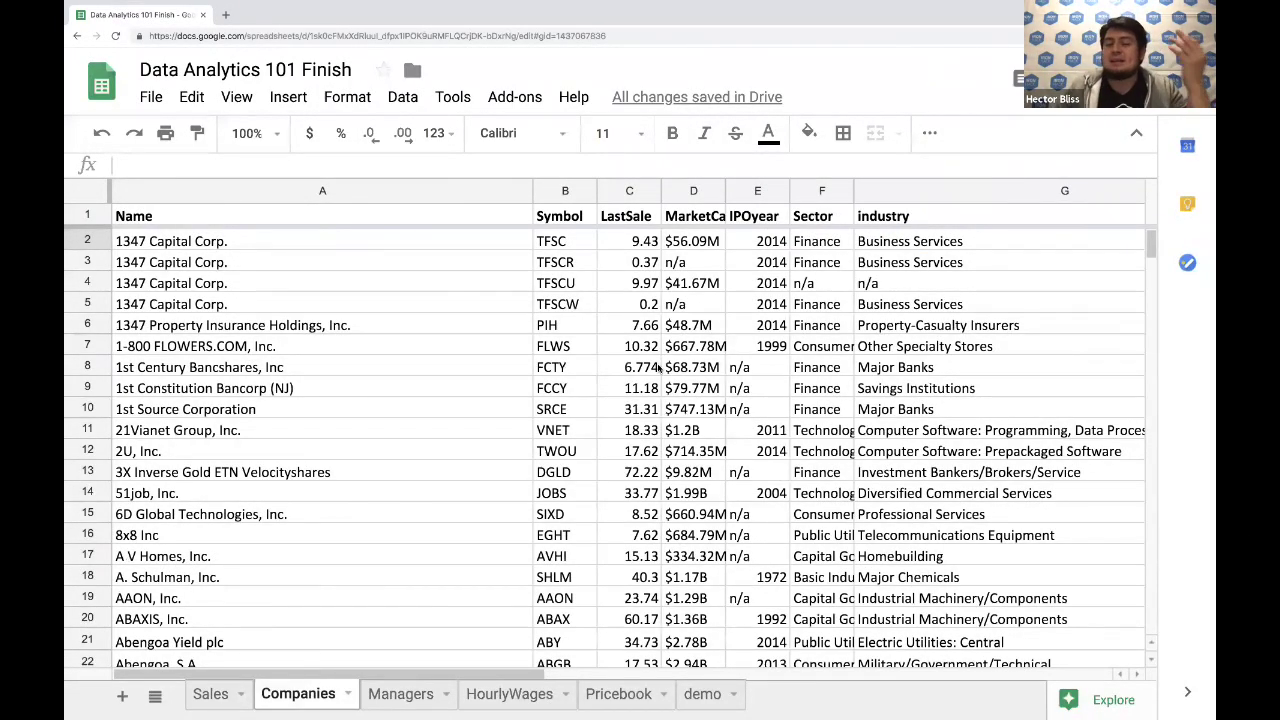
click(385, 693)
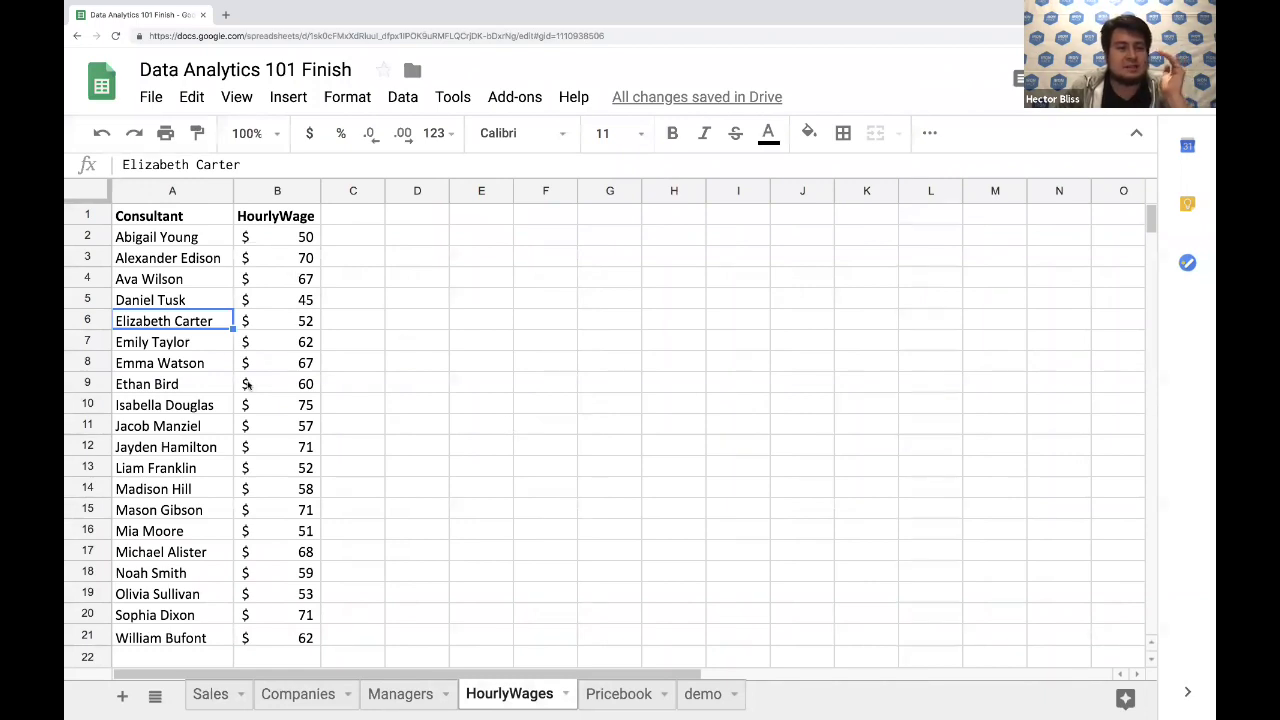
click(610, 694)
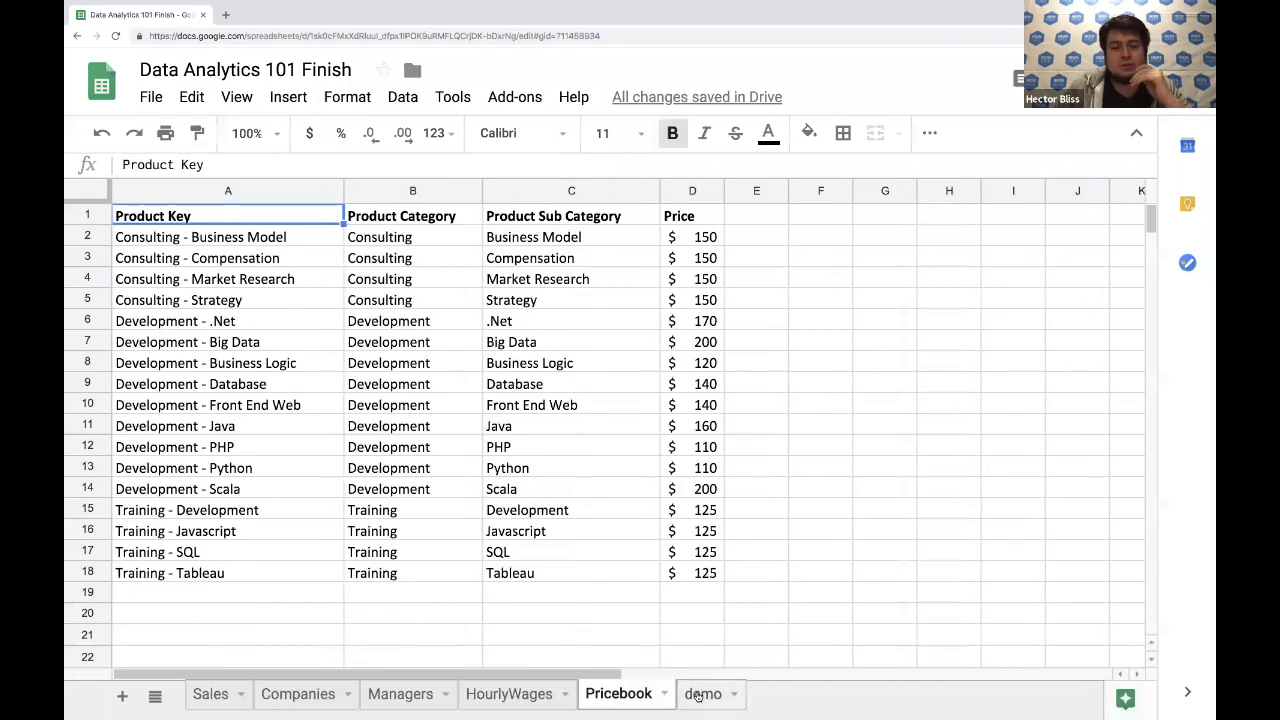
click(703, 694)
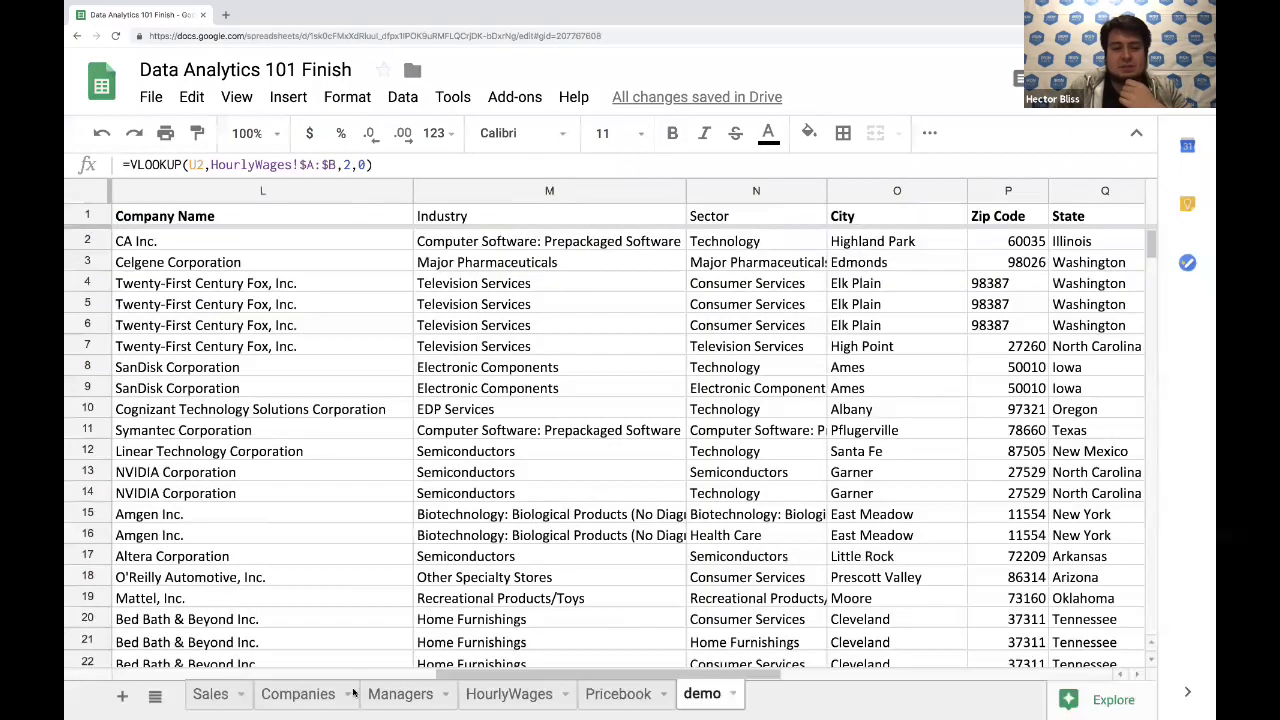
click(298, 694)
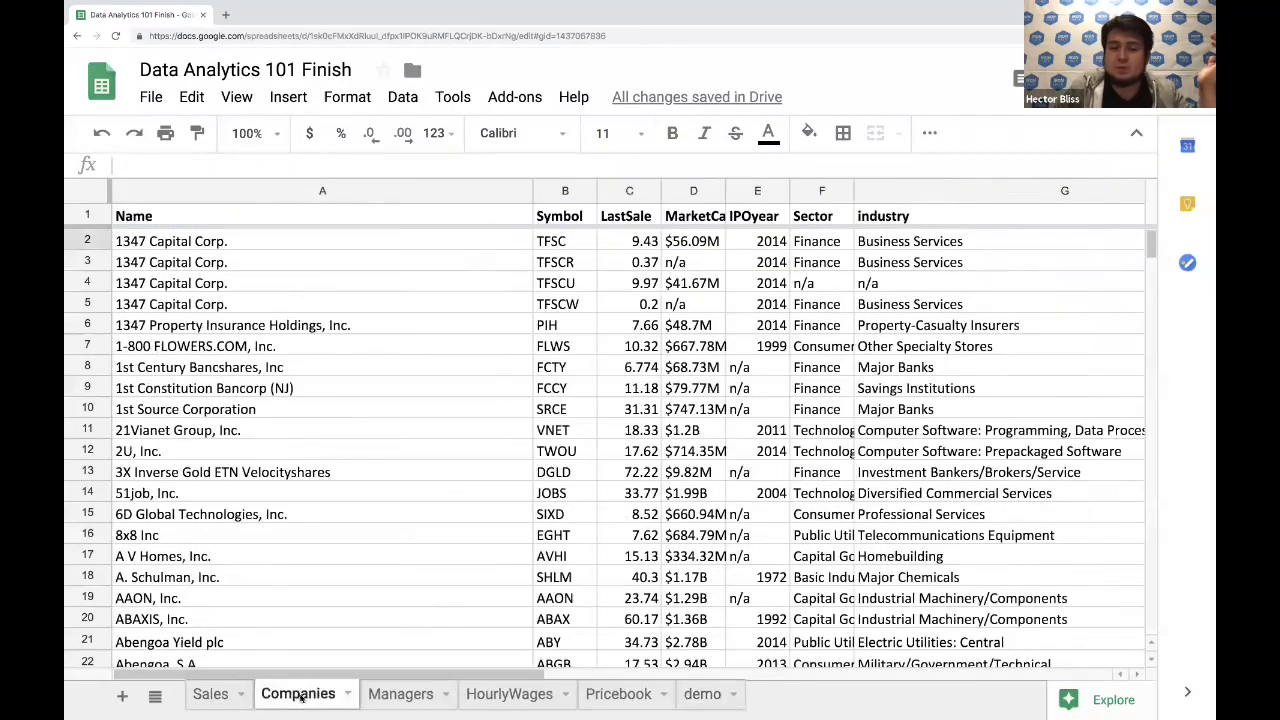
Compare the Sales sheet's columns with the Sector and industry columns on the Companies sheet
click(211, 694)
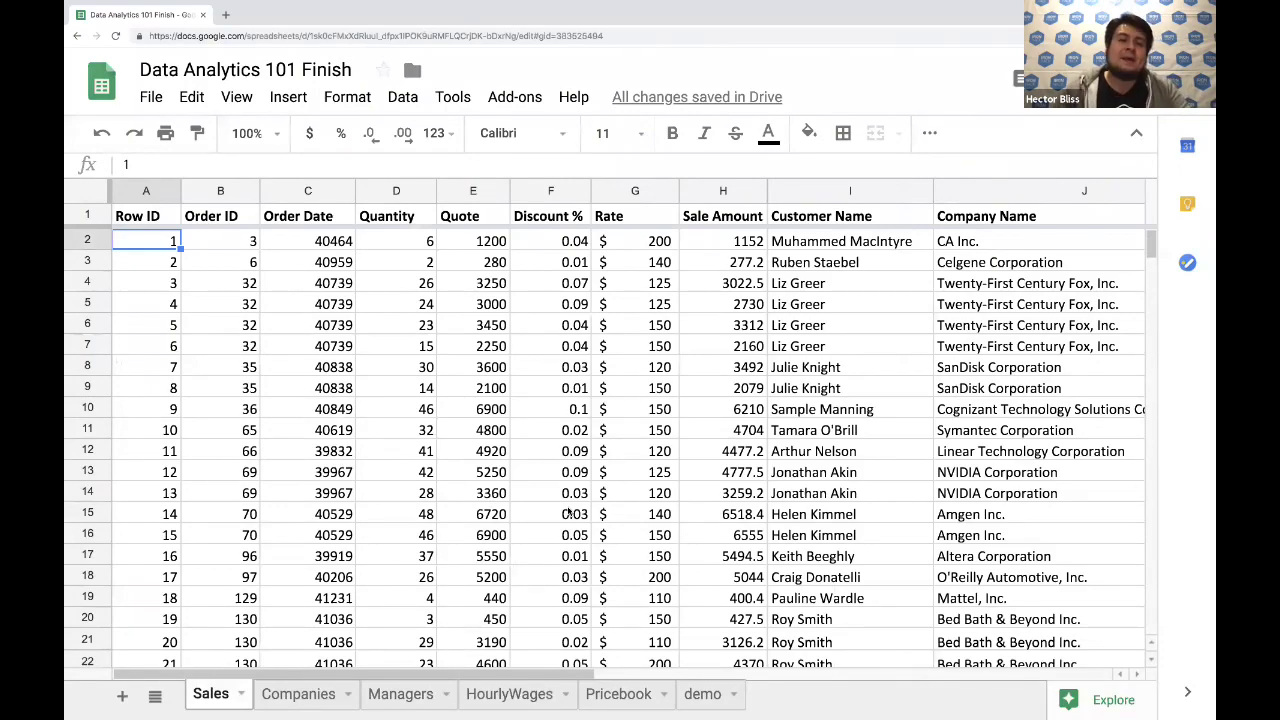
scroll(683, 370, right, 2)
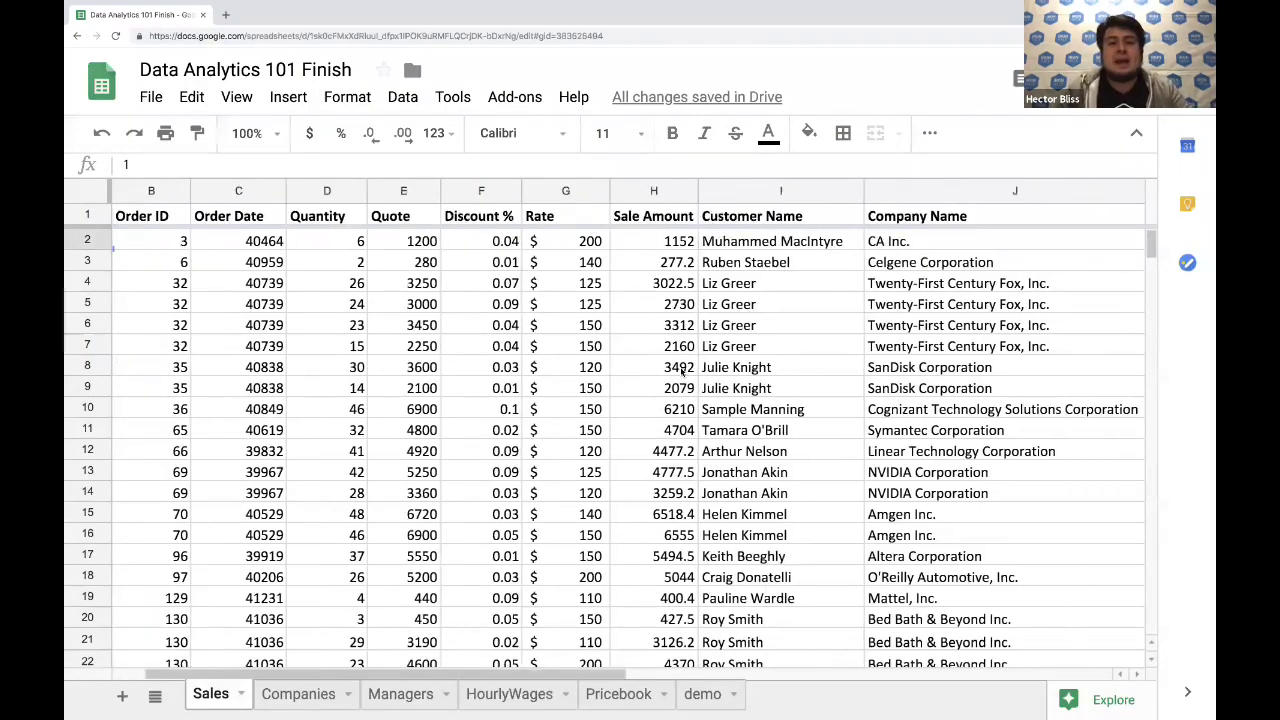
scroll(683, 370, right, 1)
scroll(683, 370, right, 8)
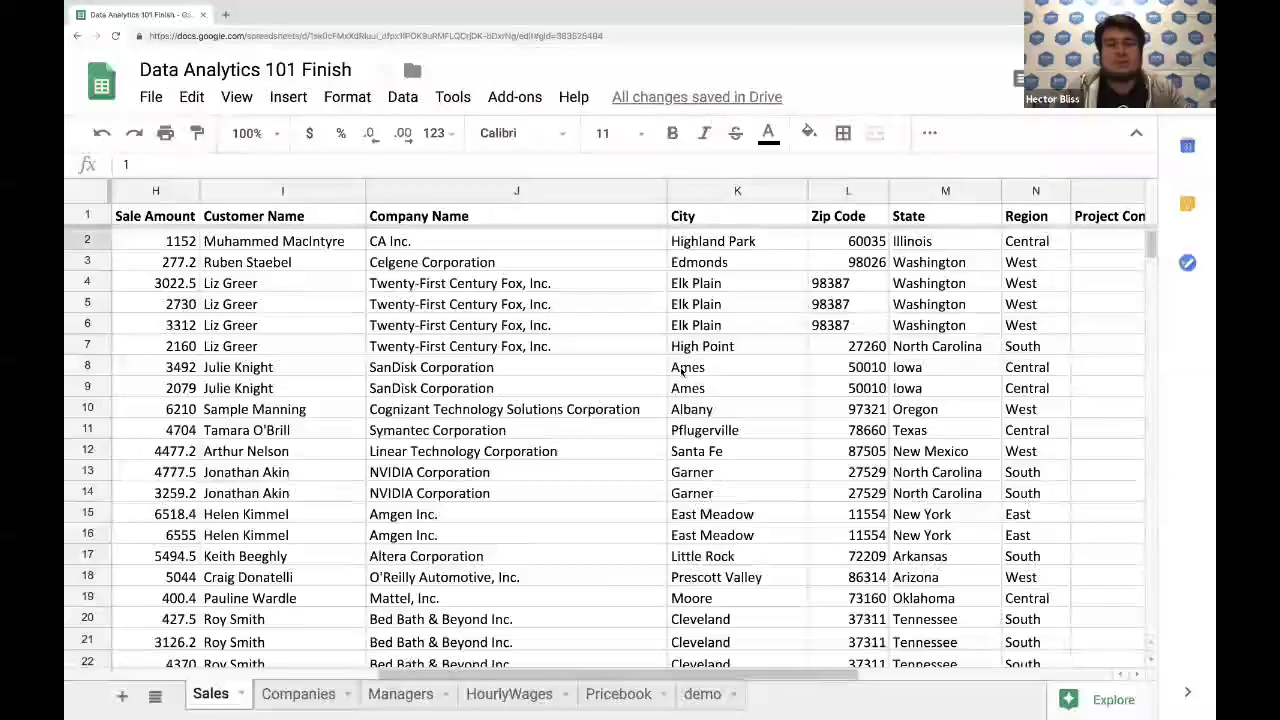
scroll(683, 370, left, 10)
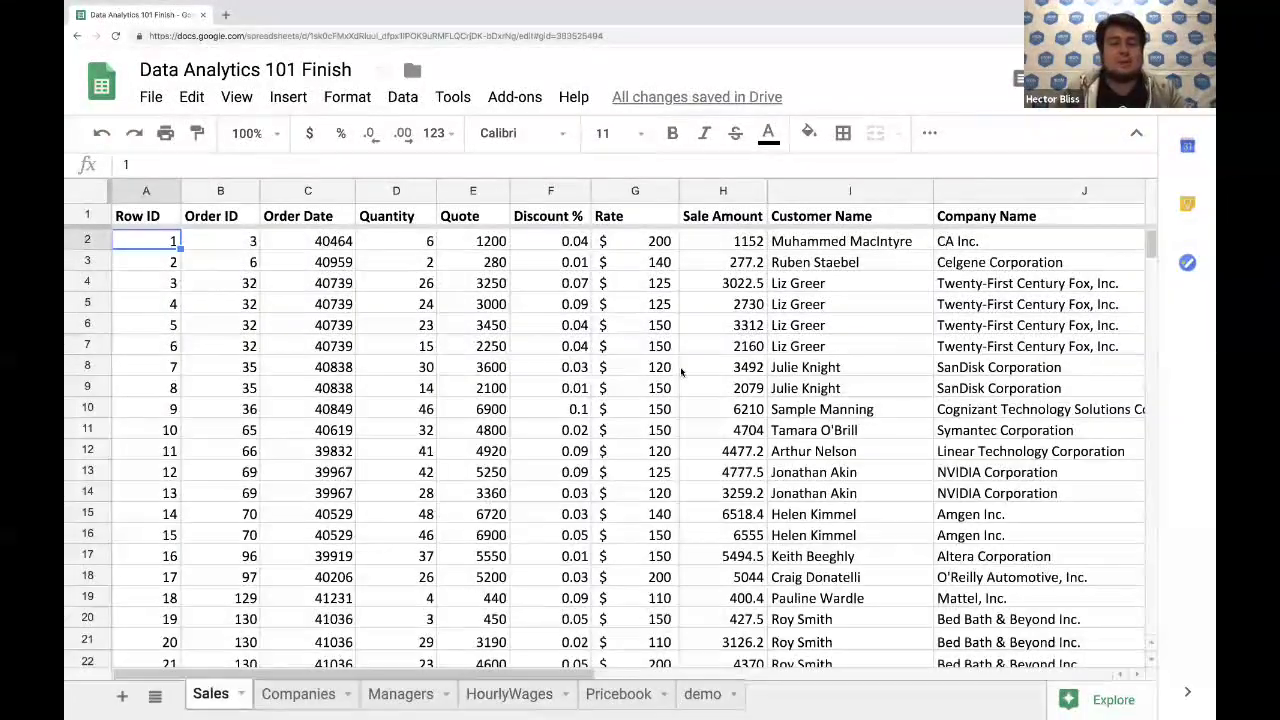
click(295, 697)
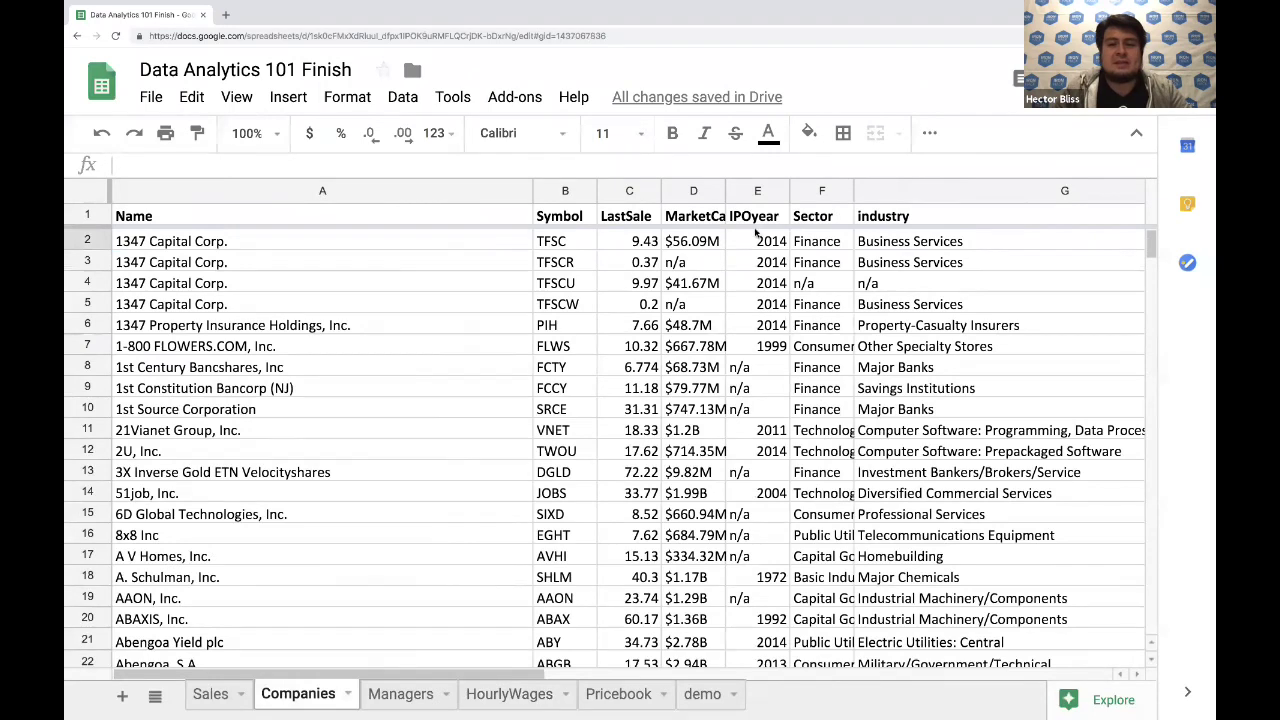
click(828, 216)
click(907, 216)
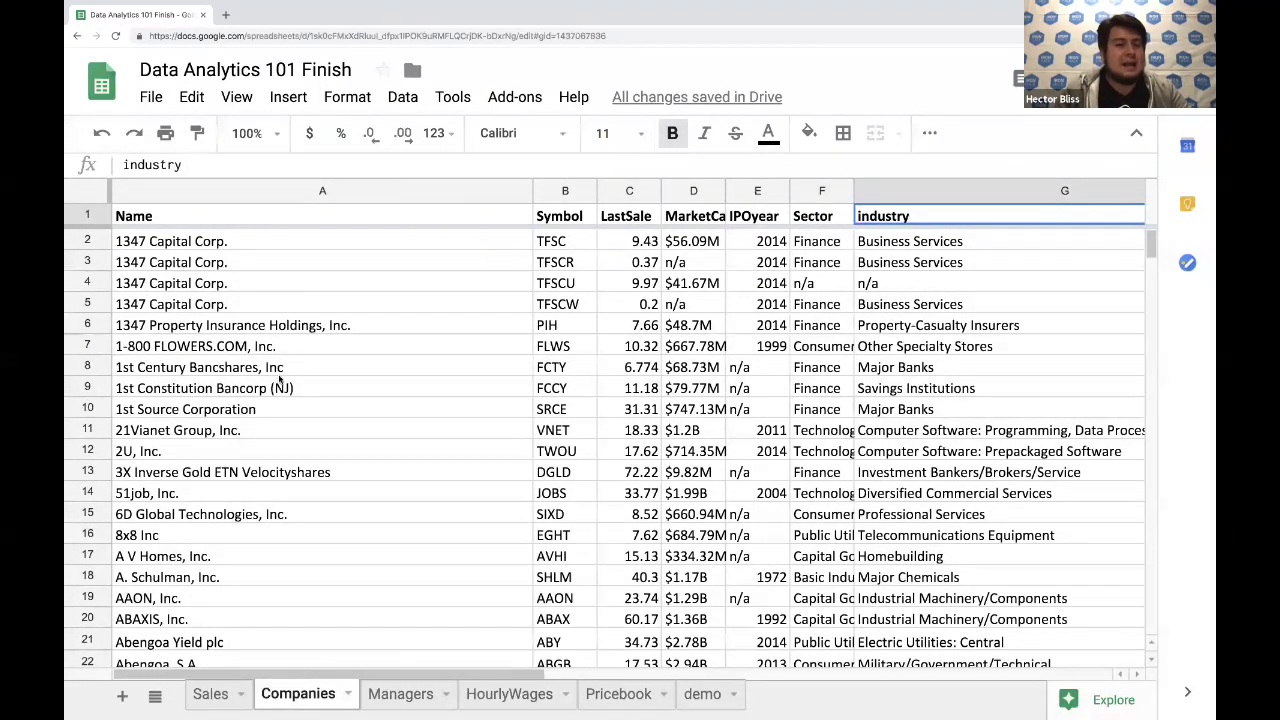
Insert one blank column to the right of Company Name on the Sales sheet
click(205, 697)
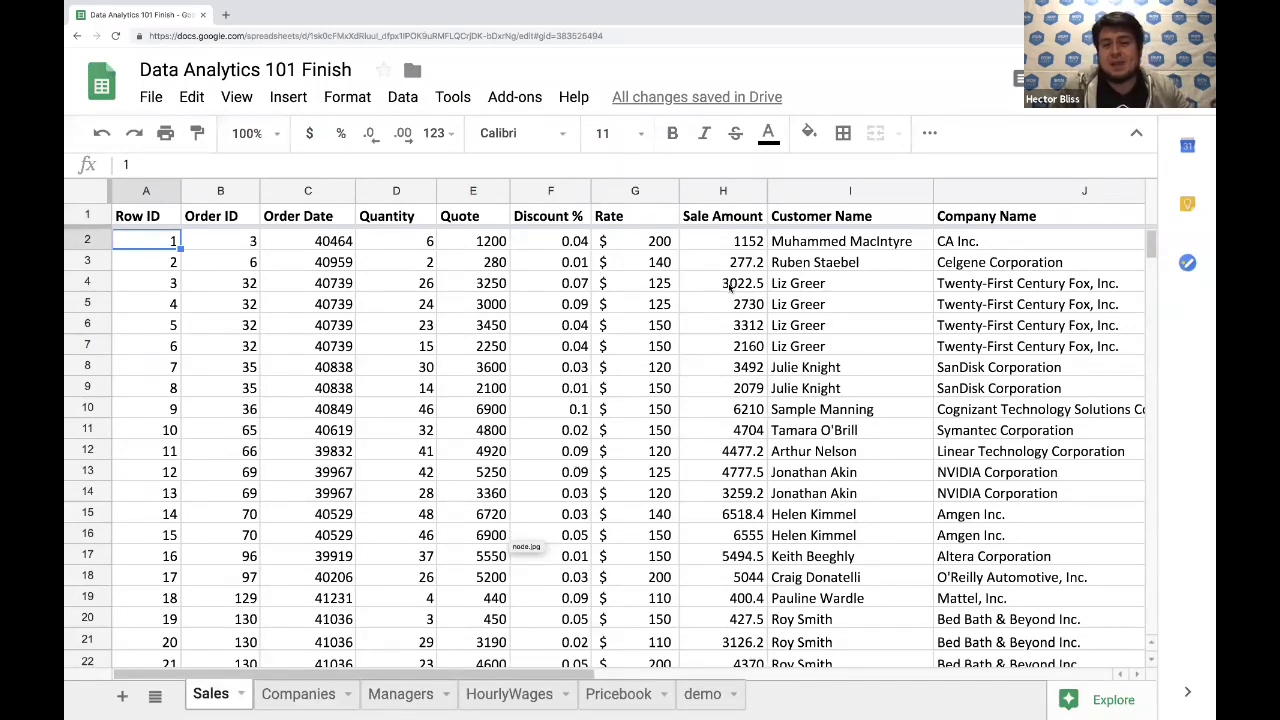
scroll(730, 285, right, 3)
scroll(453, 280, left, 3)
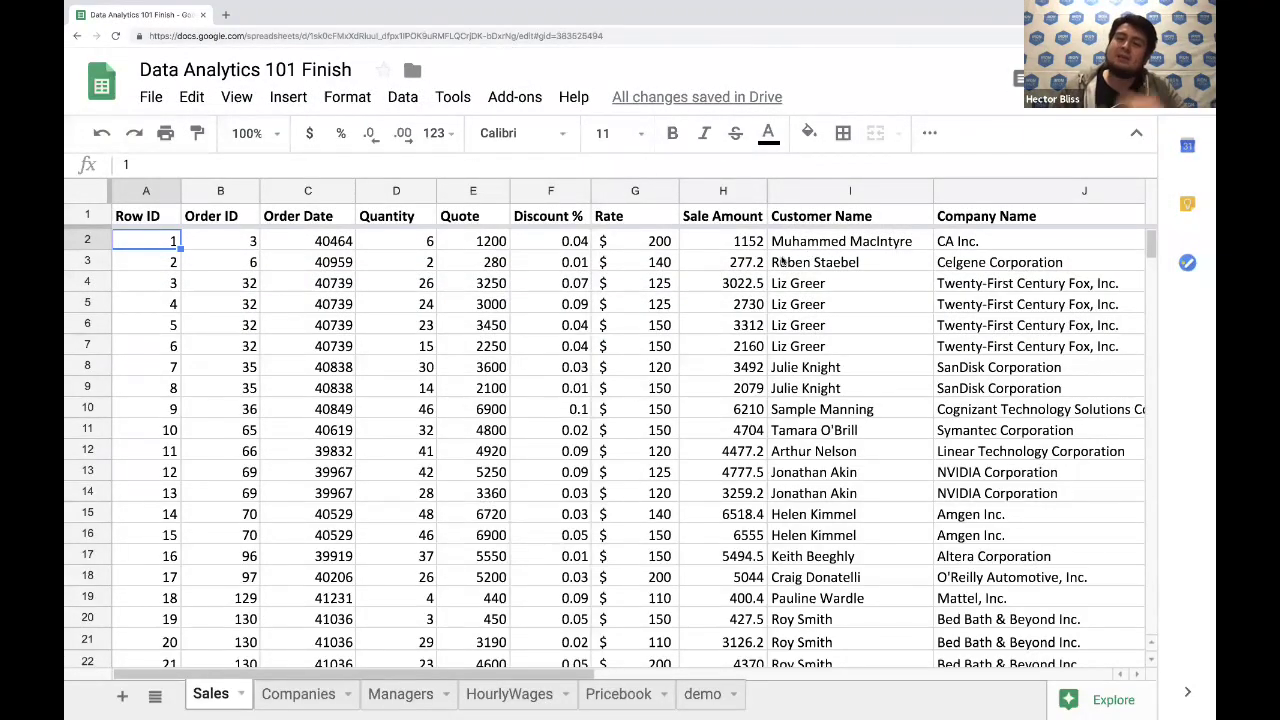
scroll(783, 261, right, 4)
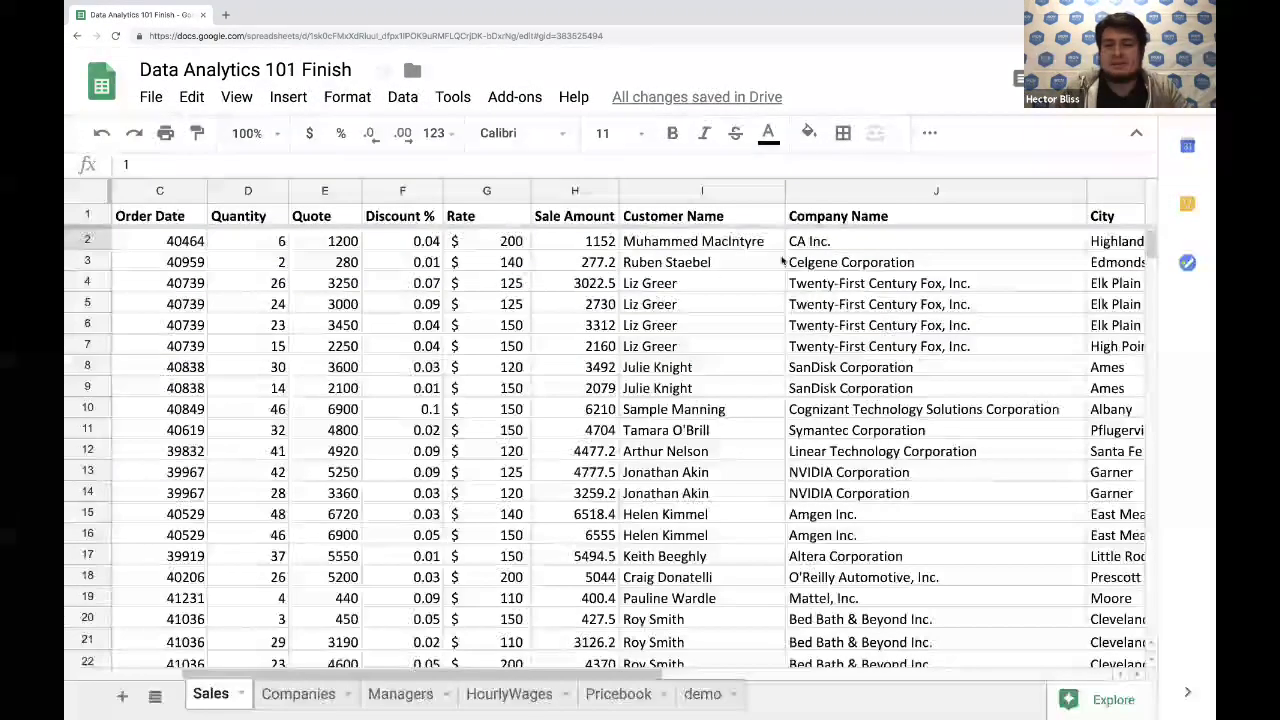
scroll(783, 261, right, 3)
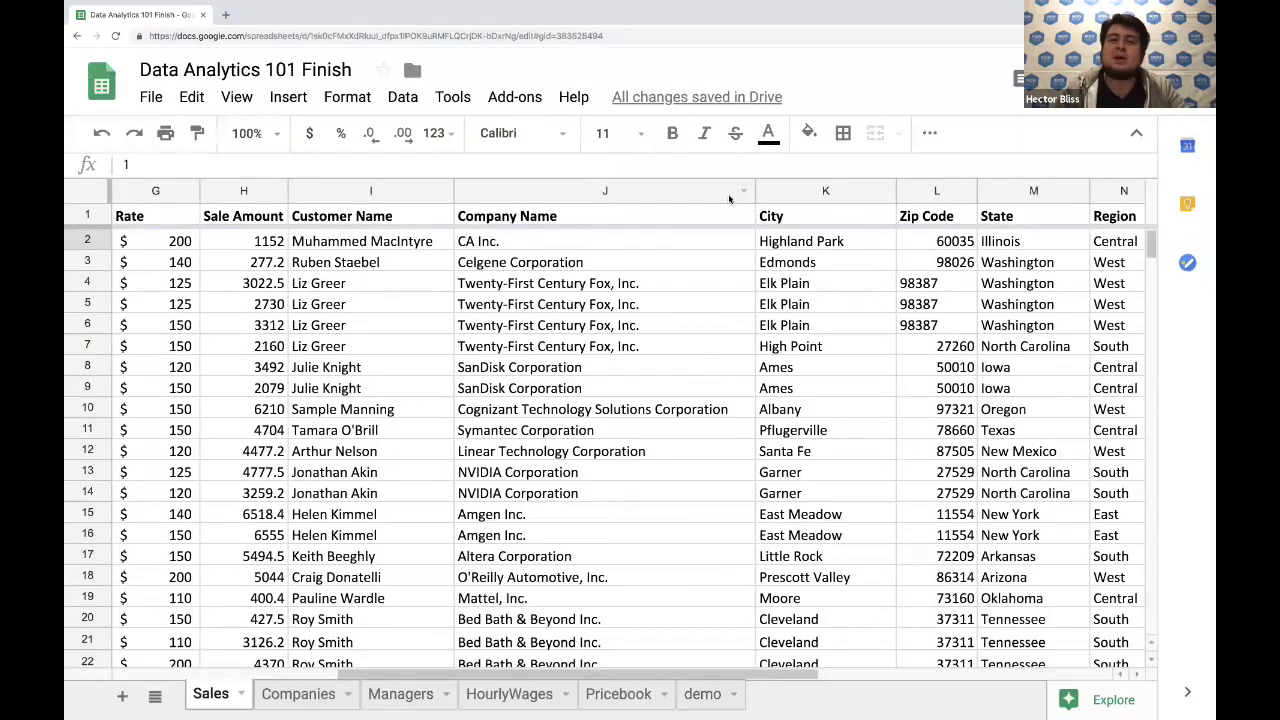
click(730, 192)
click(798, 192)
click(708, 192)
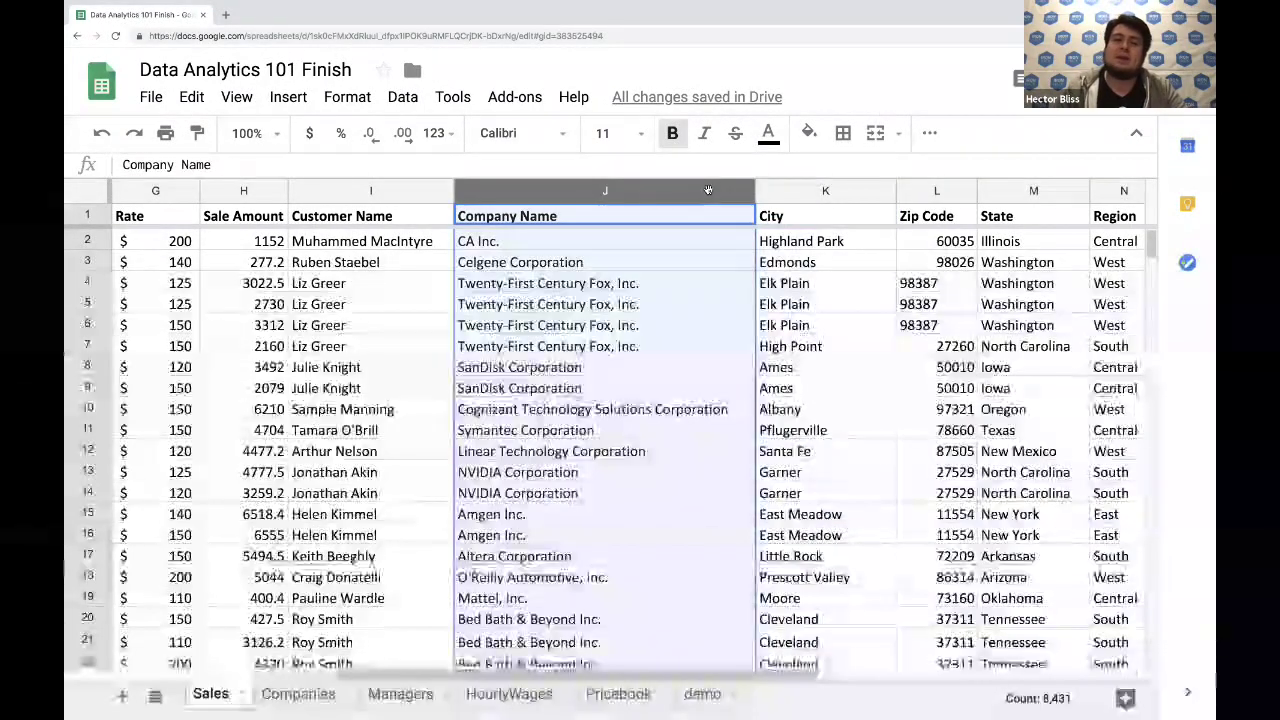
right_click(708, 192)
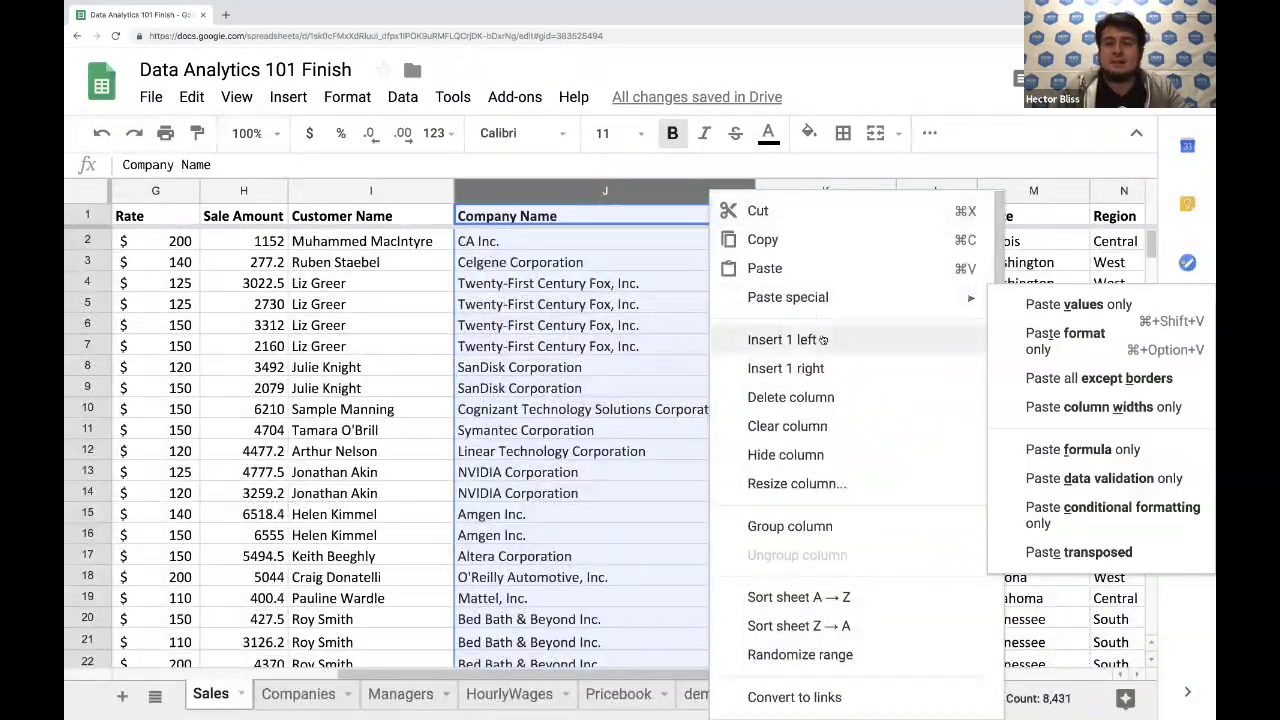
click(805, 368)
scroll(854, 209, right, 2)
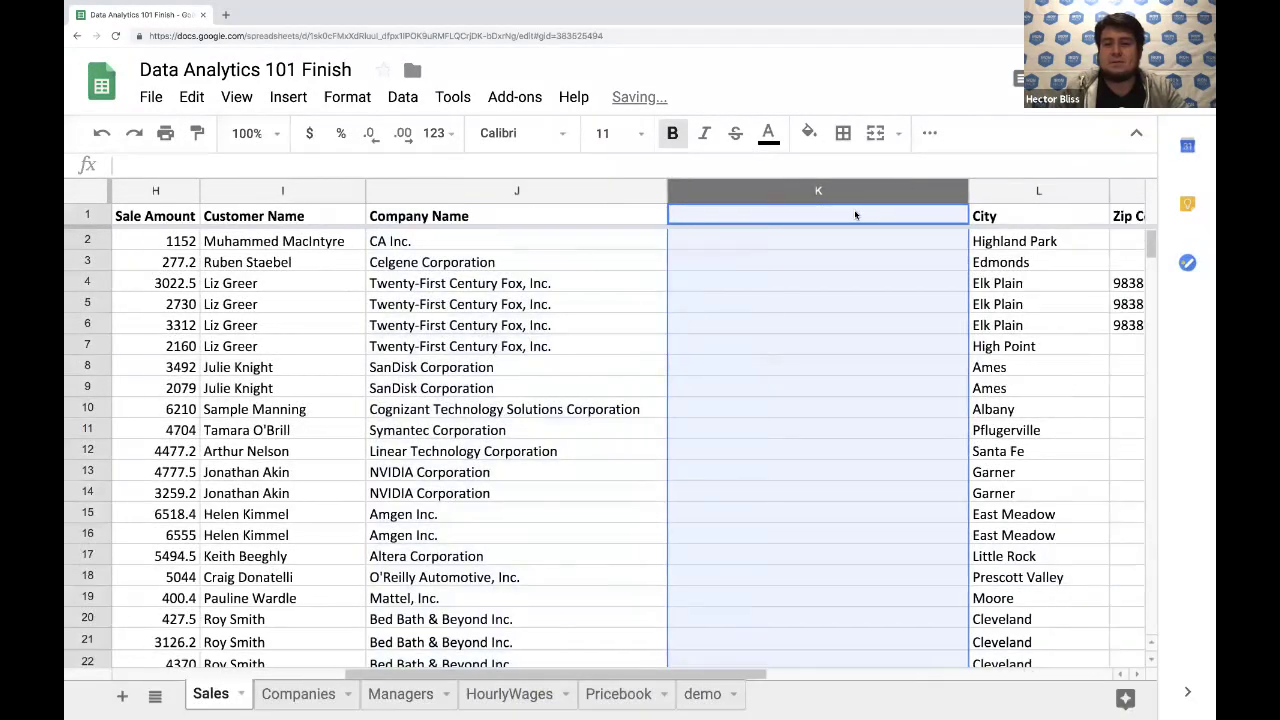
Insert a second blank column right of Company Name and narrow both new columns, K and L
click(430, 192)
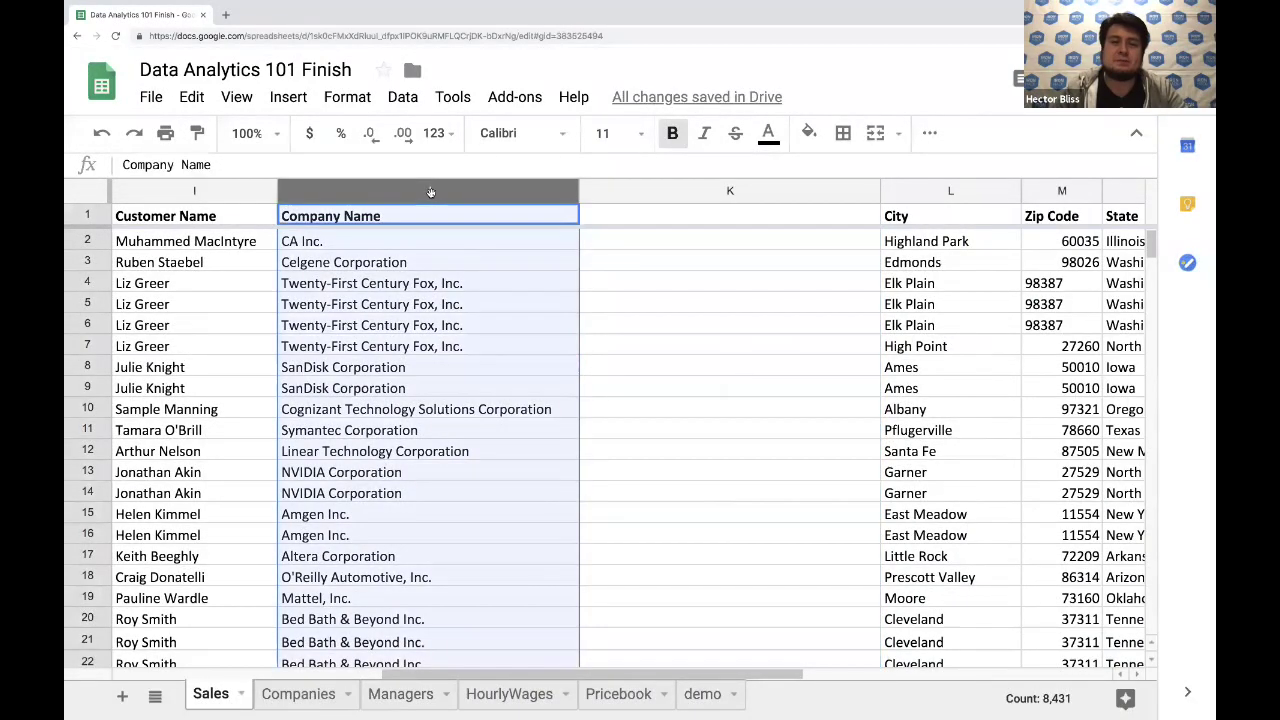
right_click(430, 194)
click(548, 372)
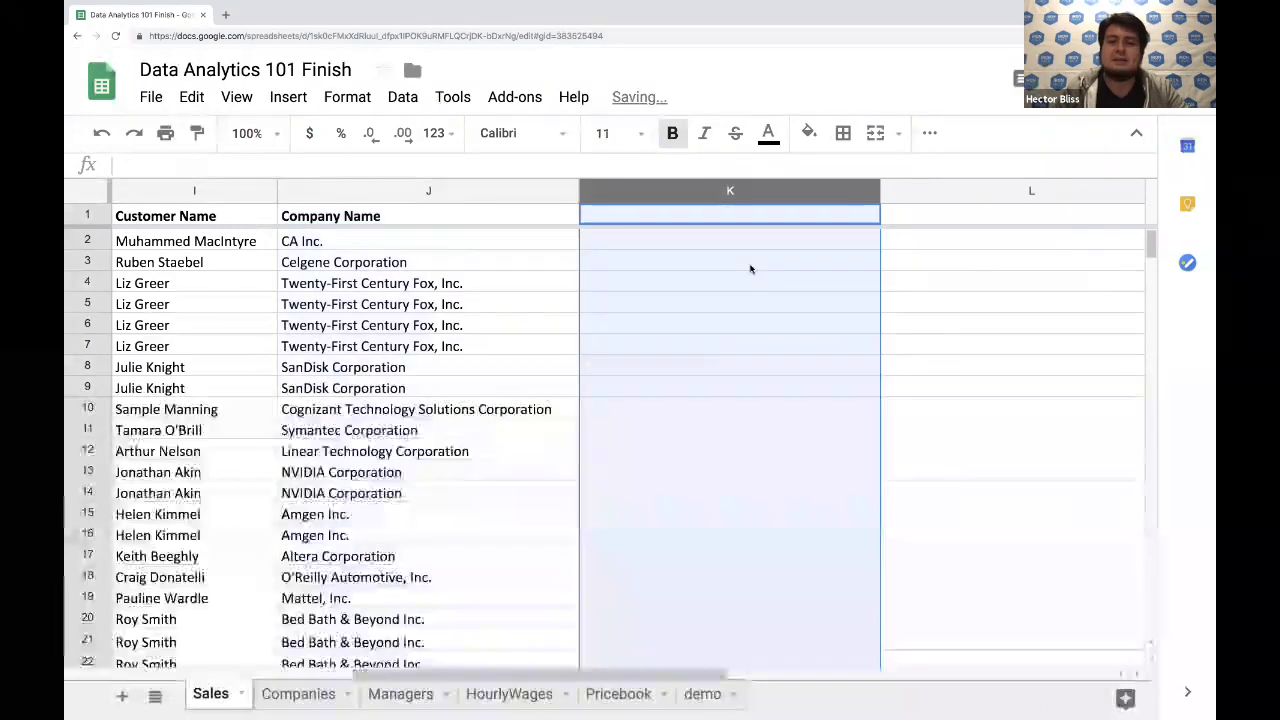
scroll(850, 225, right, 1)
drag(714, 190, 644, 190)
drag(943, 191, 845, 188)
click(563, 216)
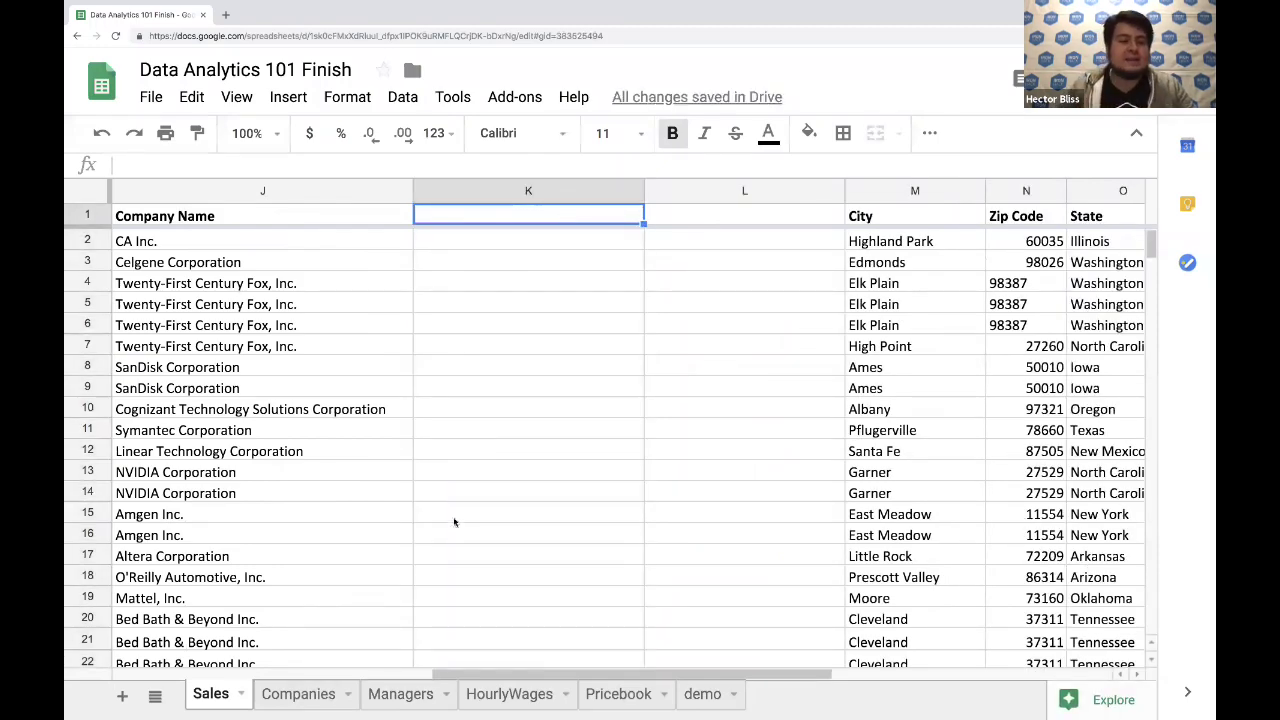
Check the Sector and industry headers on the Companies sheet and return to the Sales sheet
click(316, 696)
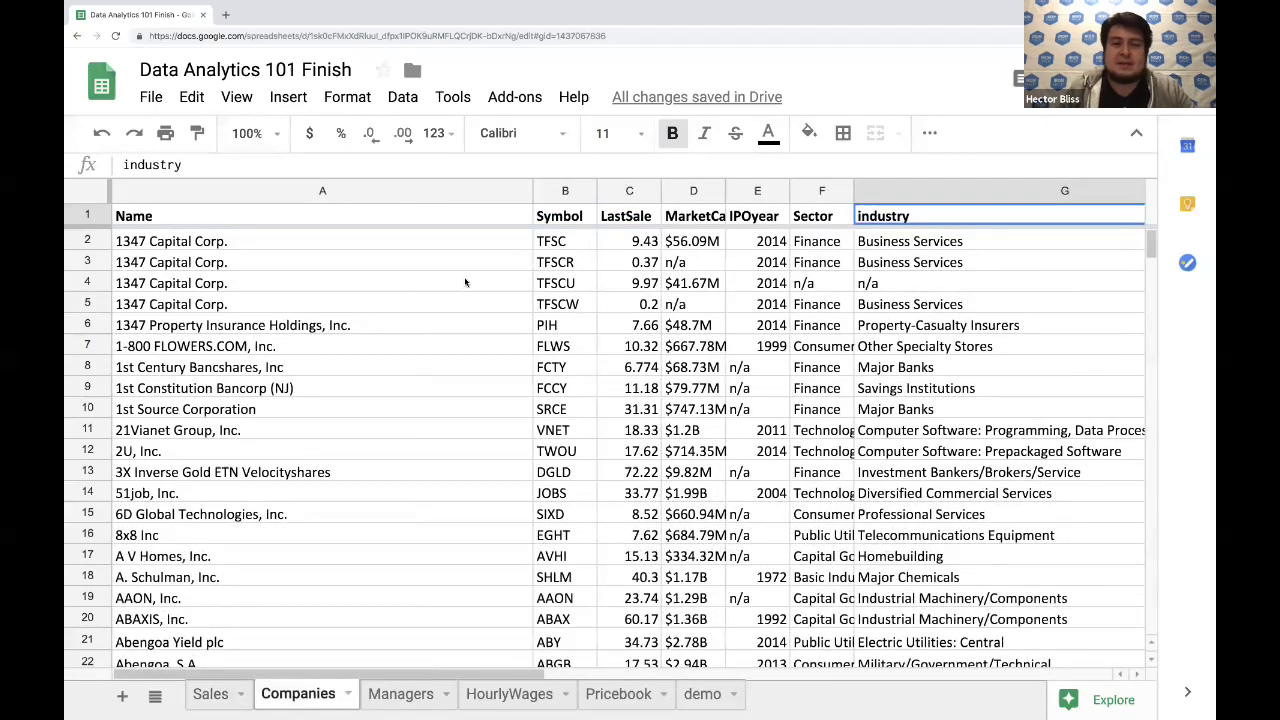
click(824, 224)
click(858, 220)
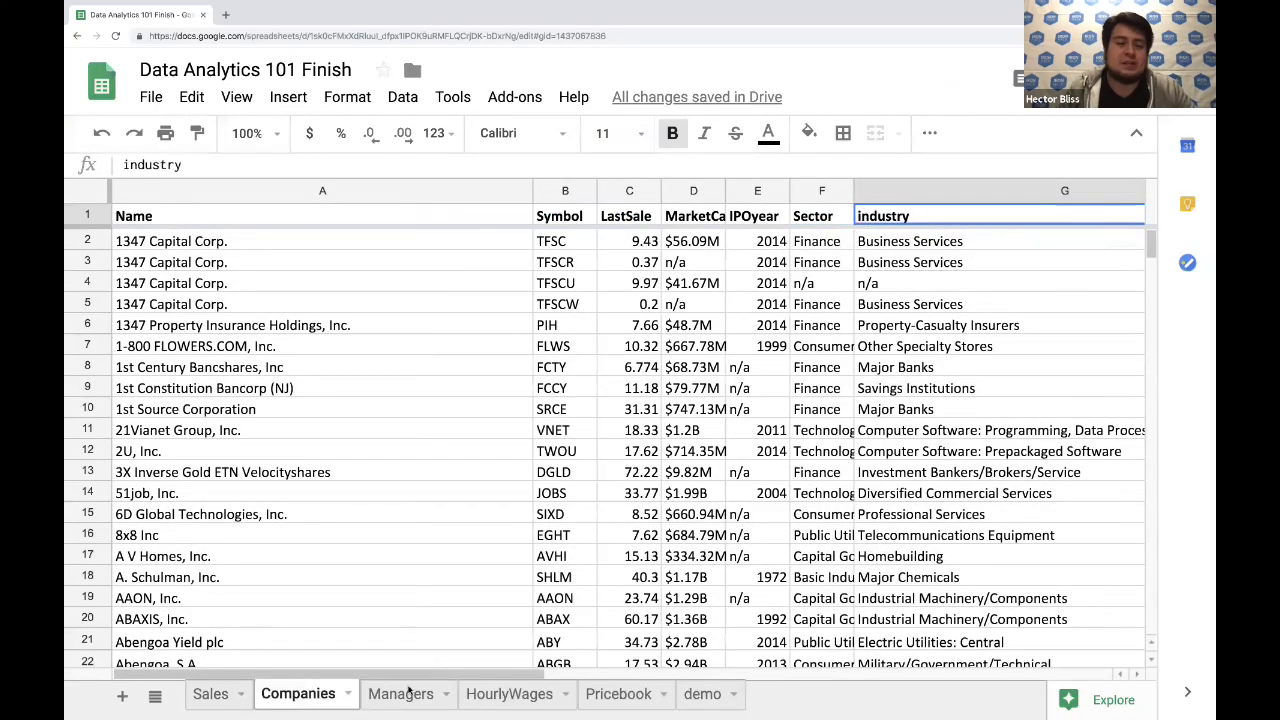
key(ctrl+shift+Page_Up)
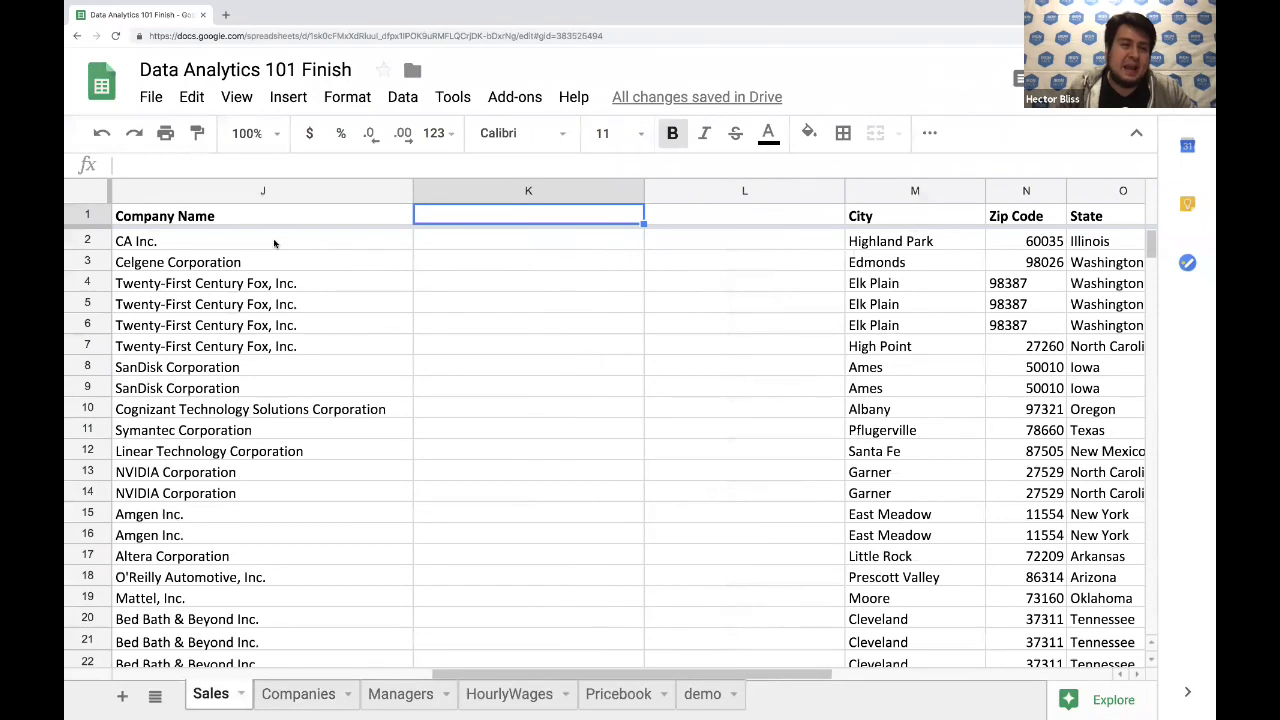
Start a VLOOKUP formula in K2 on the Sales sheet with the company name in J2 as the search key
key(Left)
key(Down)
key(Down)
key(Down)
key(Up)
key(Up)
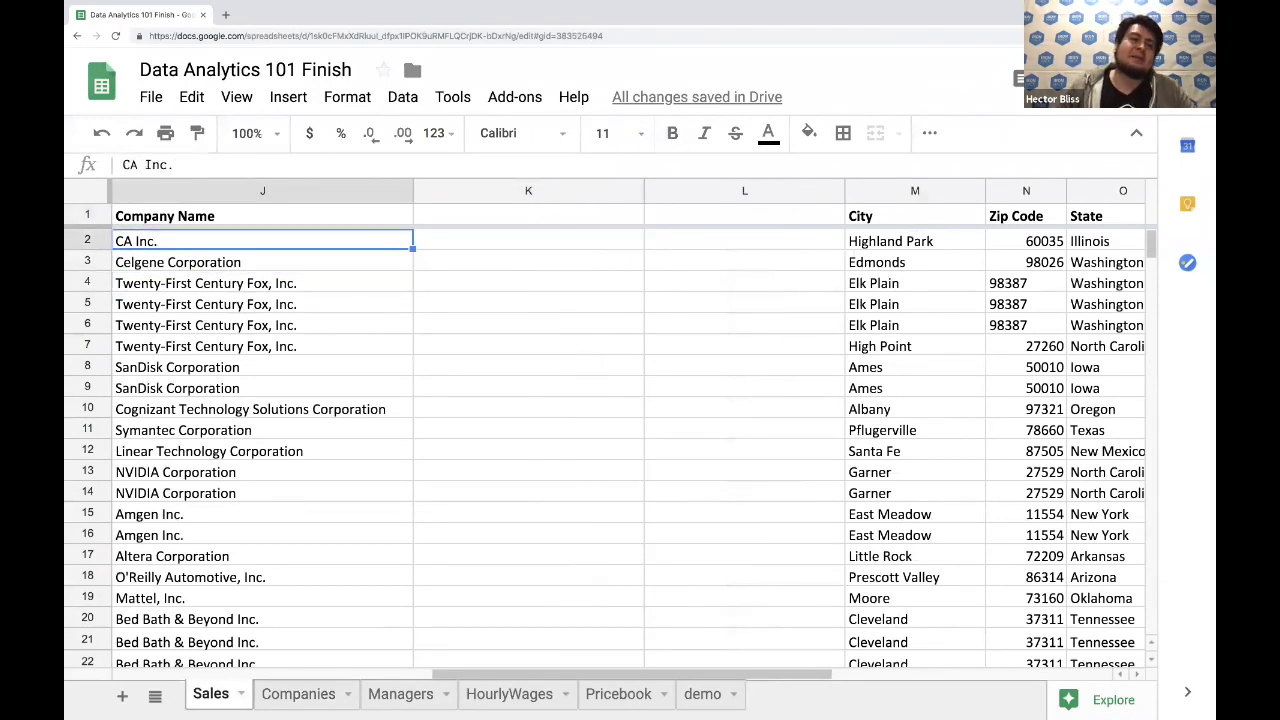
key(Right)
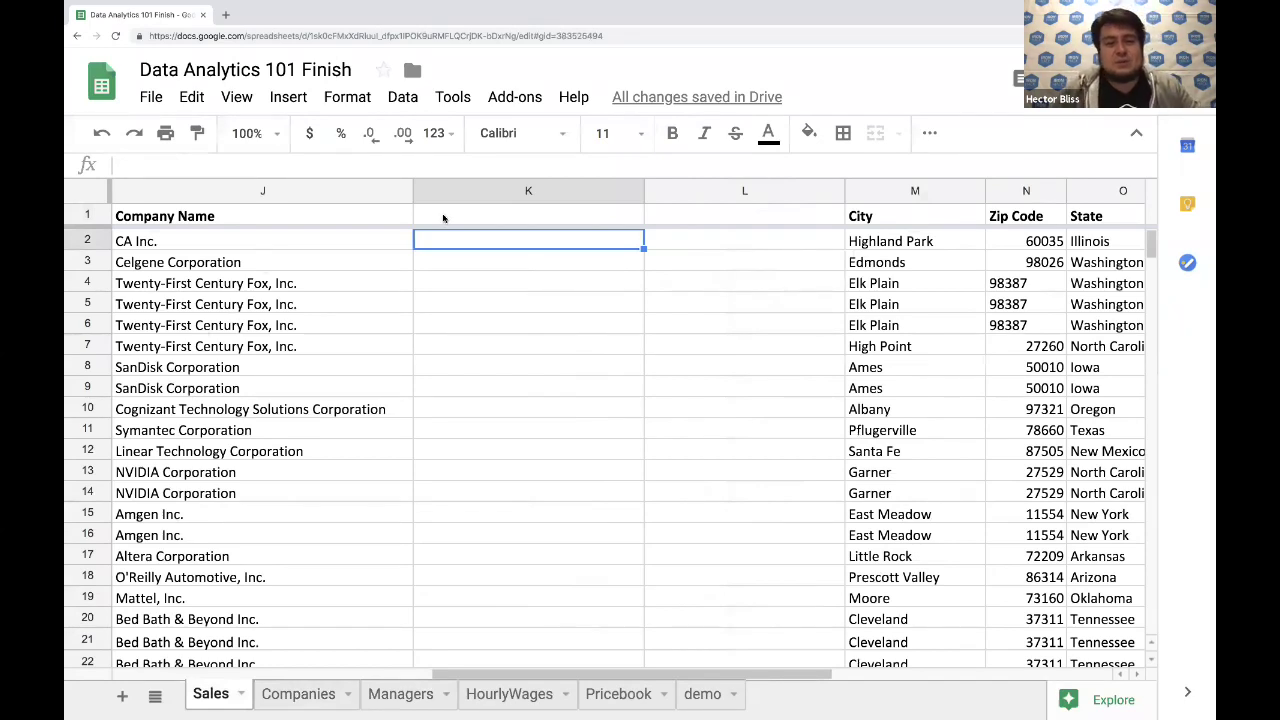
text(=vl)
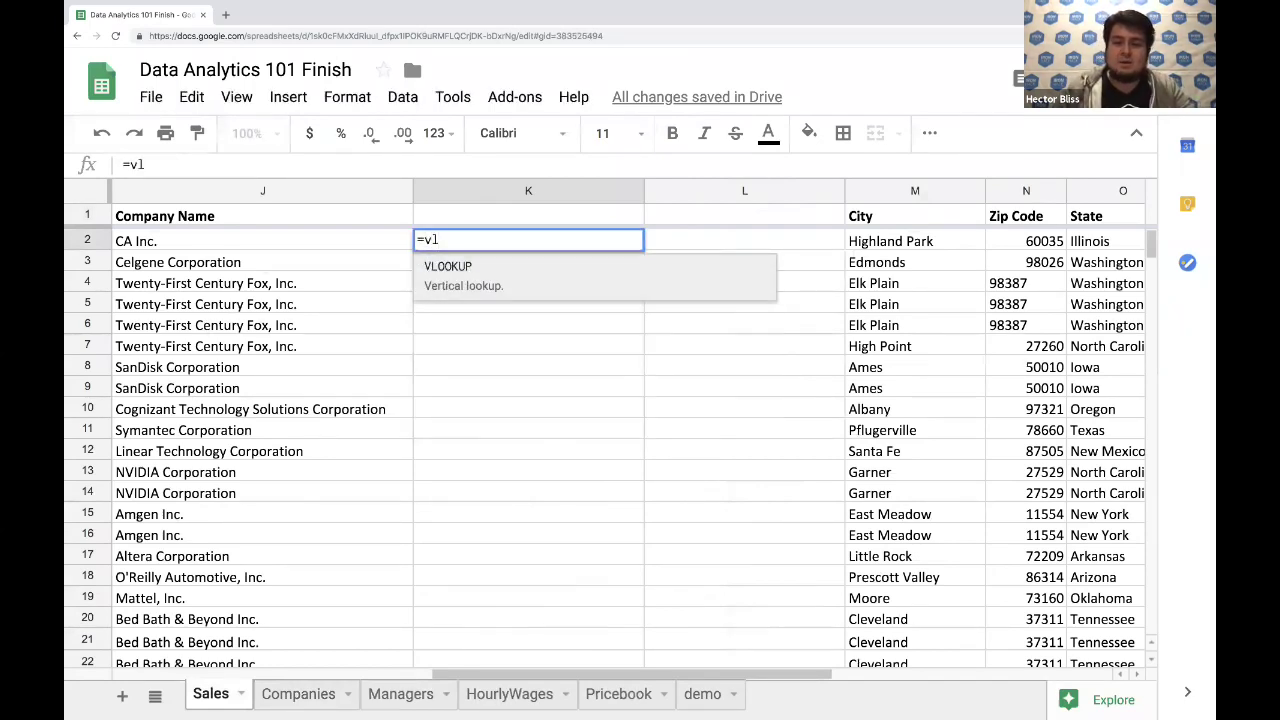
key(Tab)
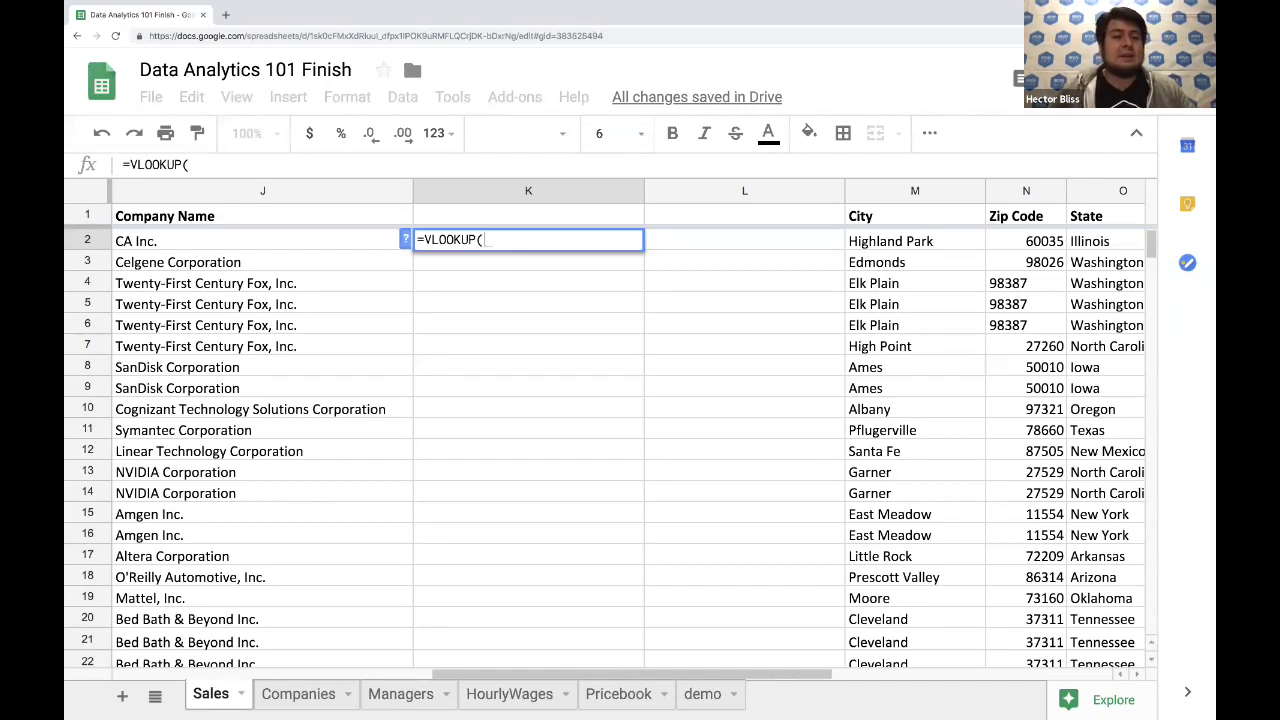
click(348, 240)
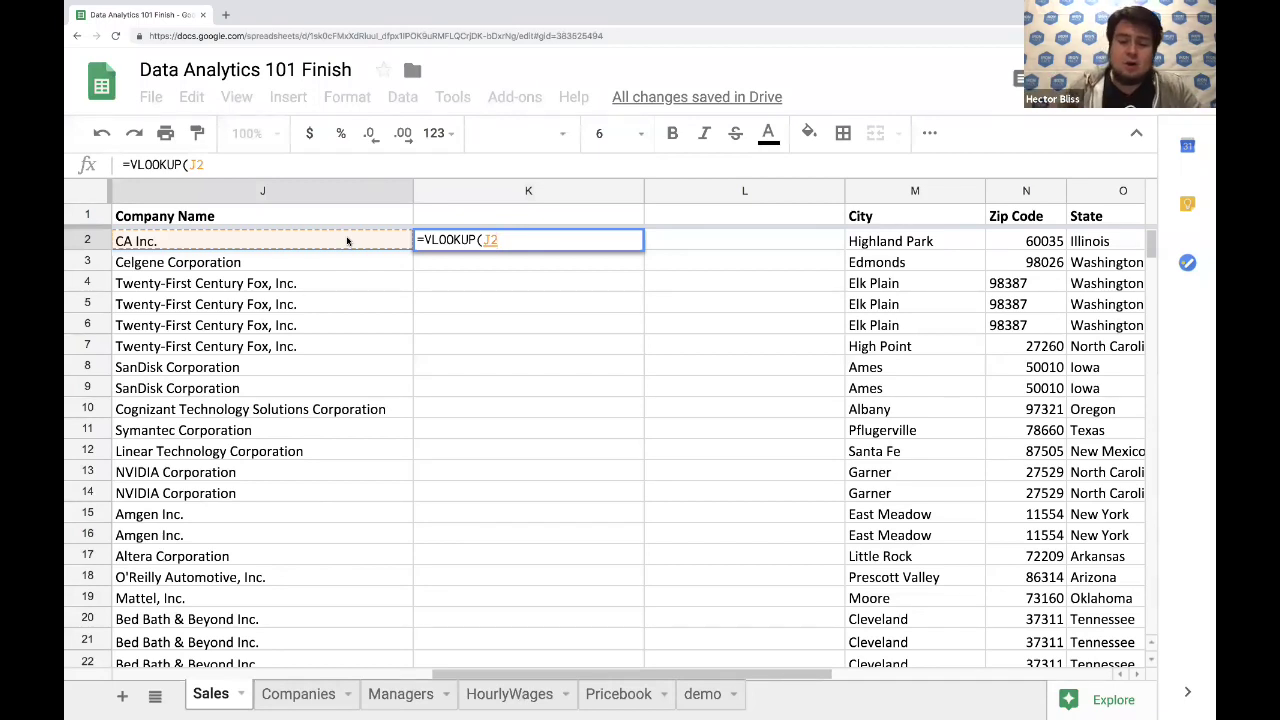
text(,)
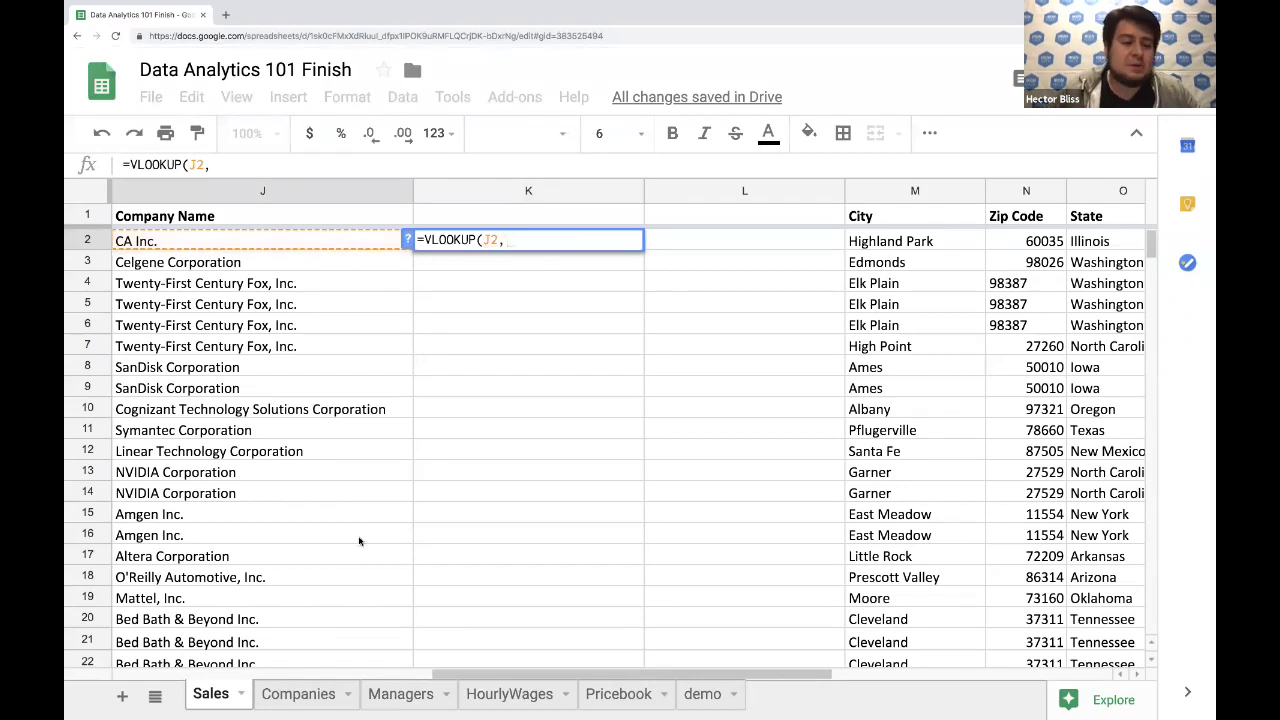
Complete the K2 lookup with range Companies!A:G, column index 6 and 0 for an exact match
click(284, 693)
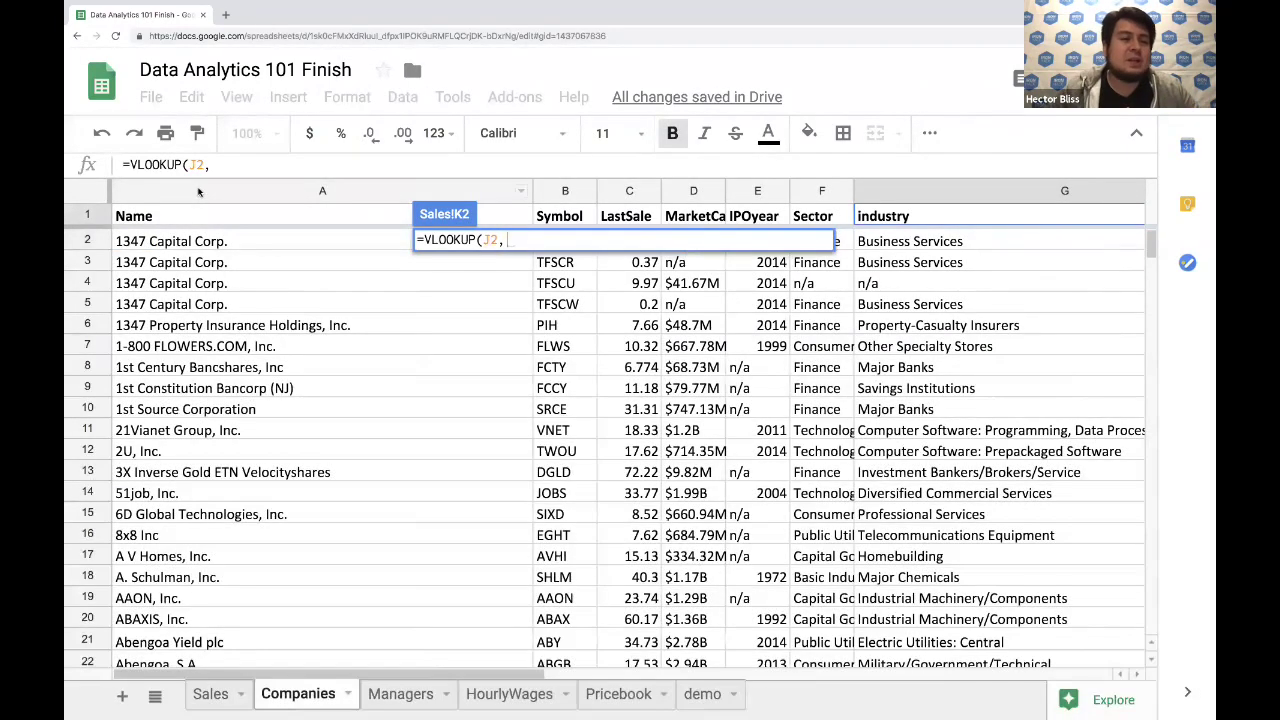
click(199, 190)
drag(453, 193, 855, 198)
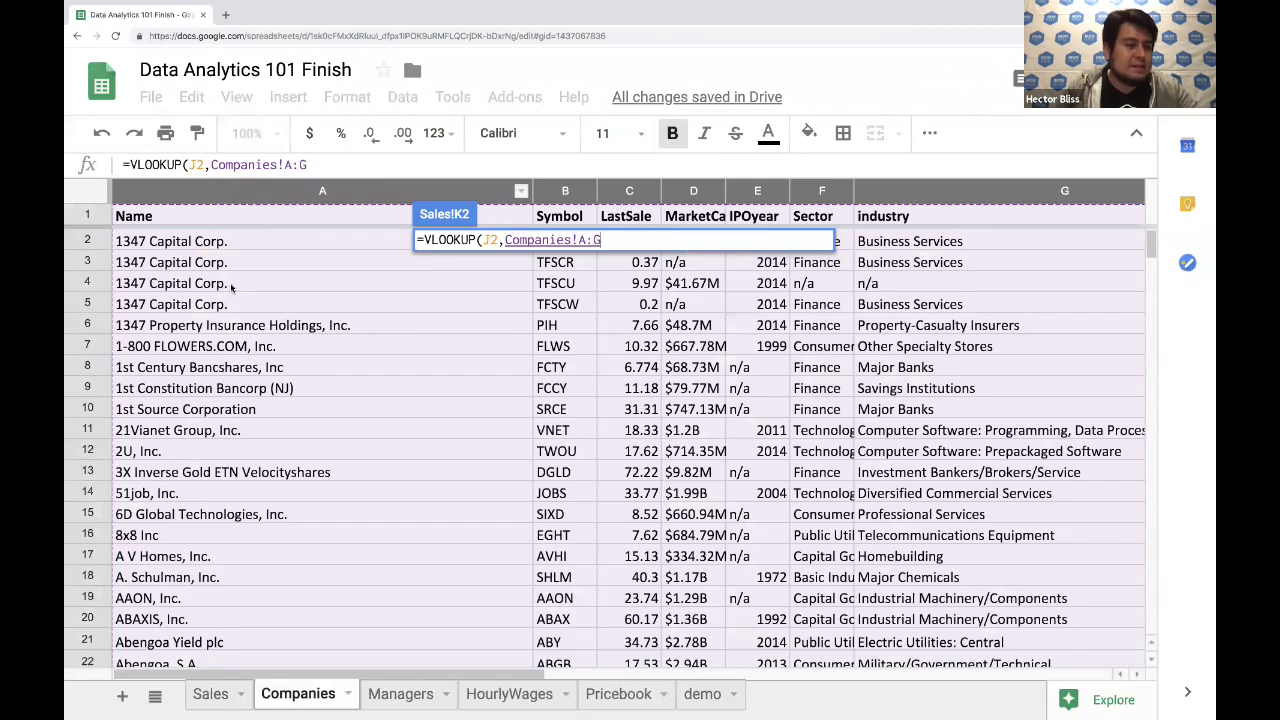
text(,)
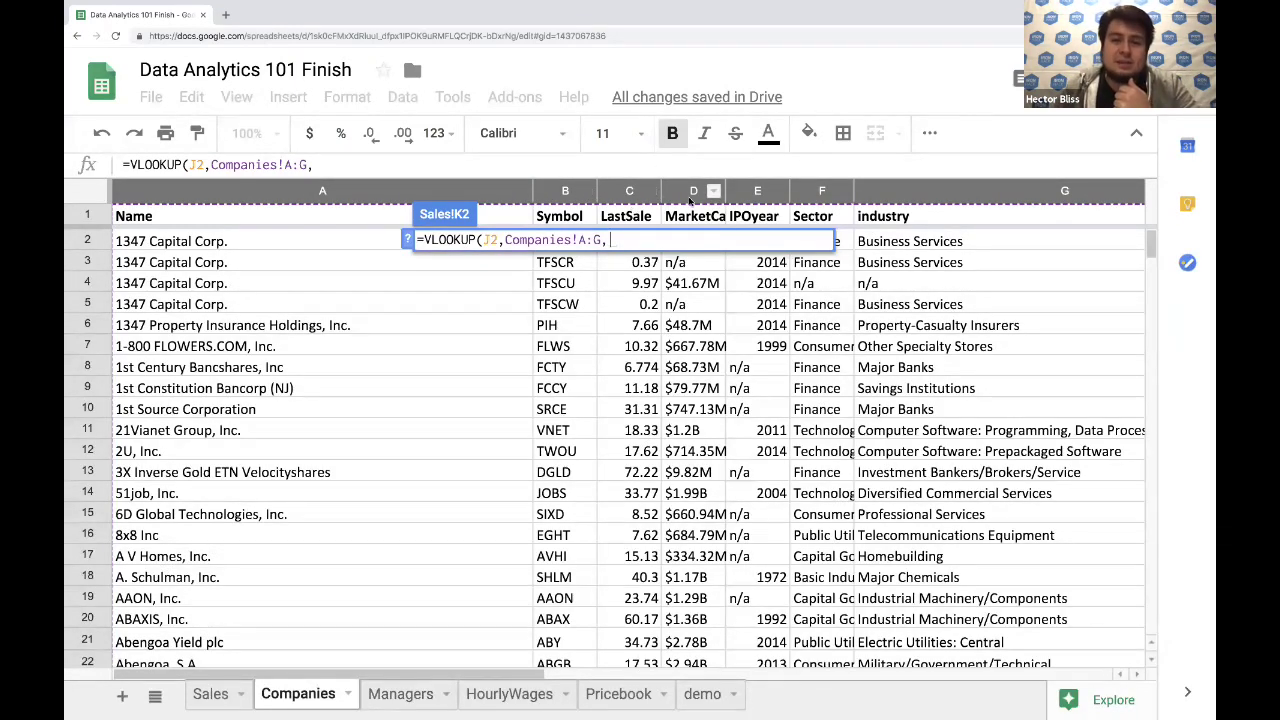
text(6)
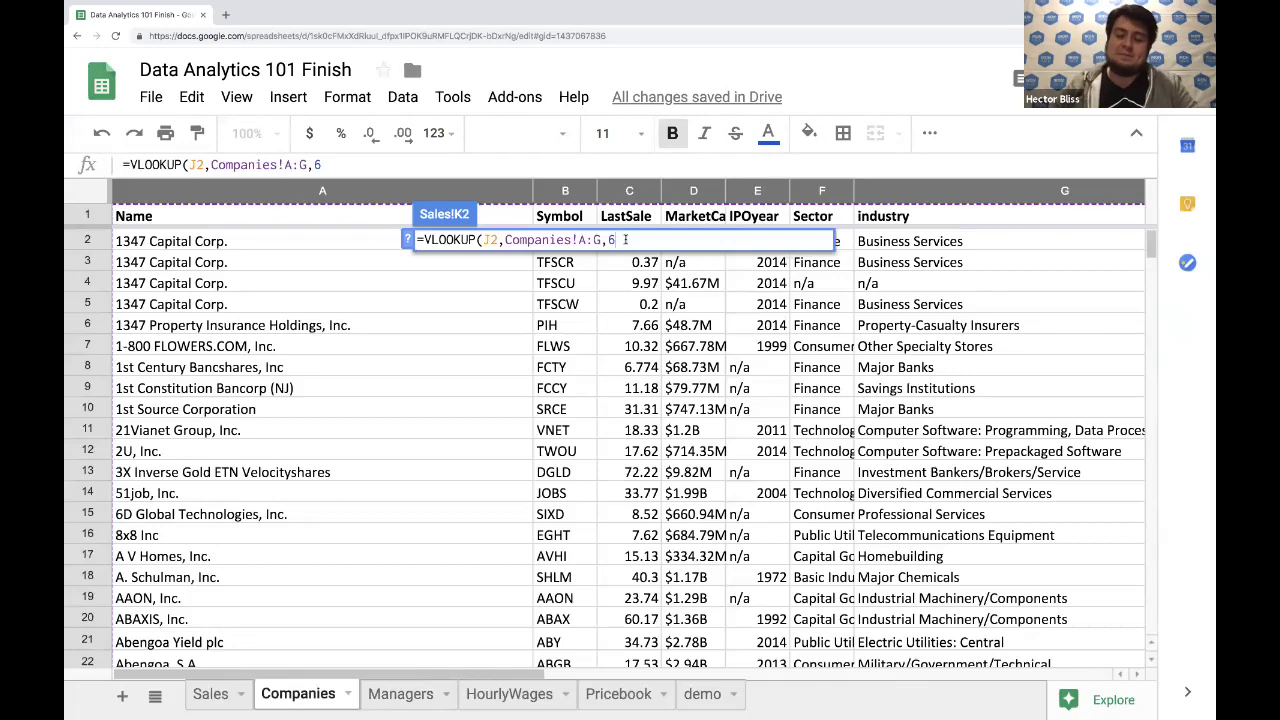
text(,0)
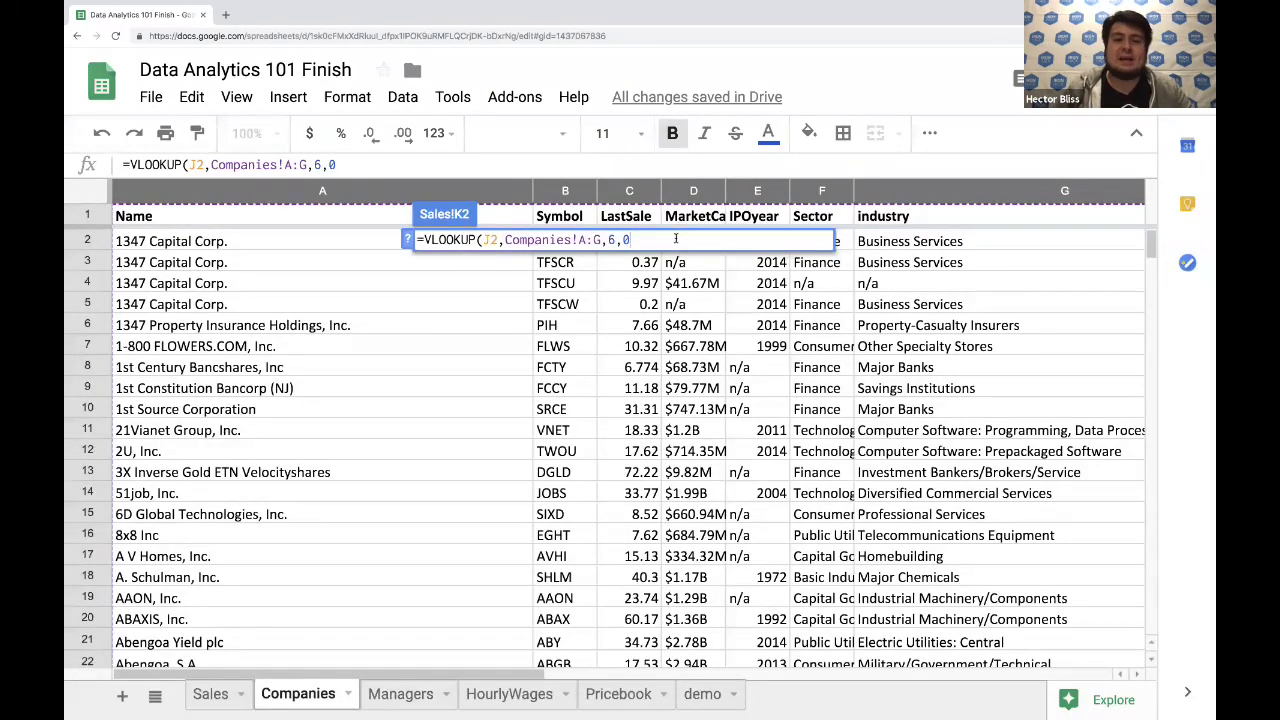
key(Return)
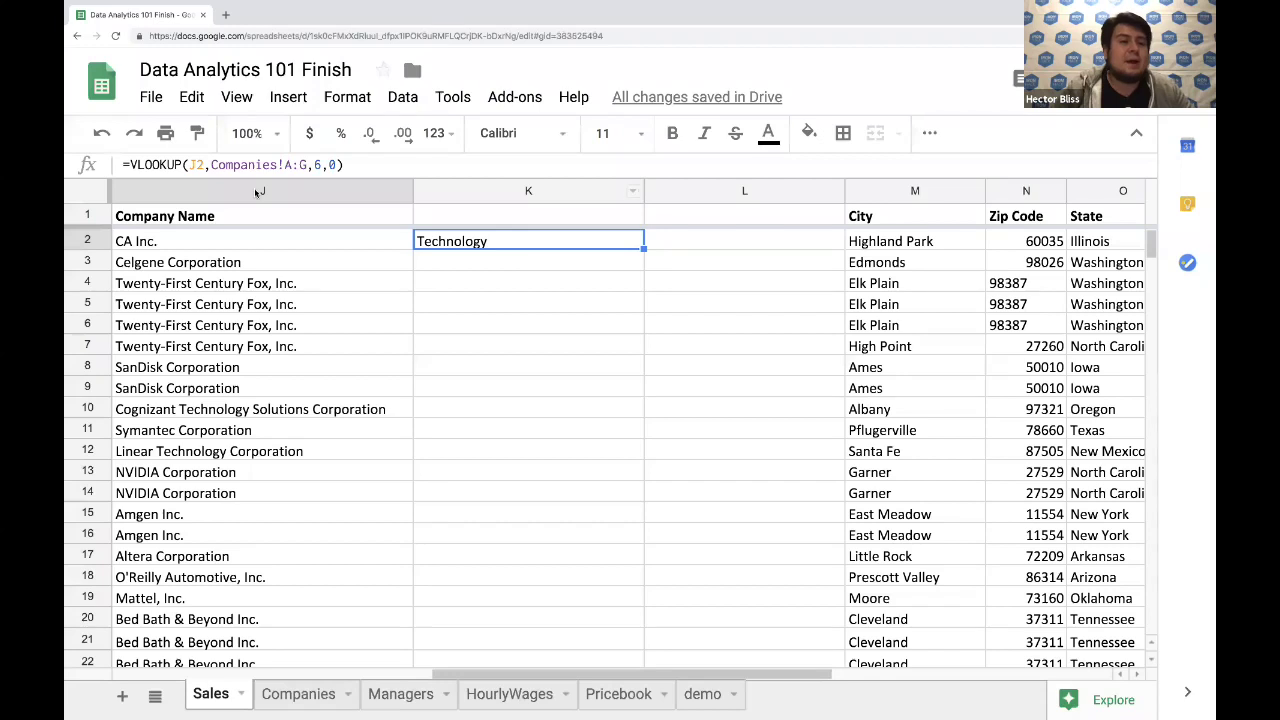
Check the K2 lookup formula and label column K with the header Sector in K1
click(192, 164)
click(393, 292)
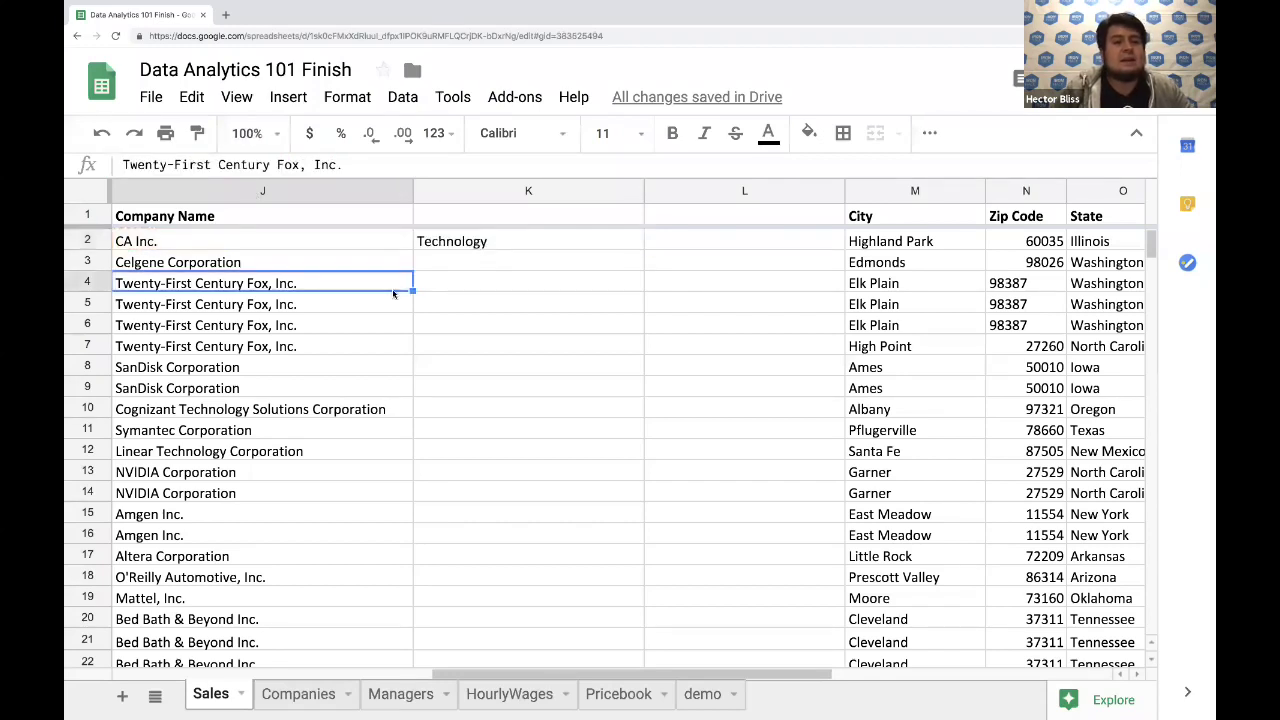
click(482, 240)
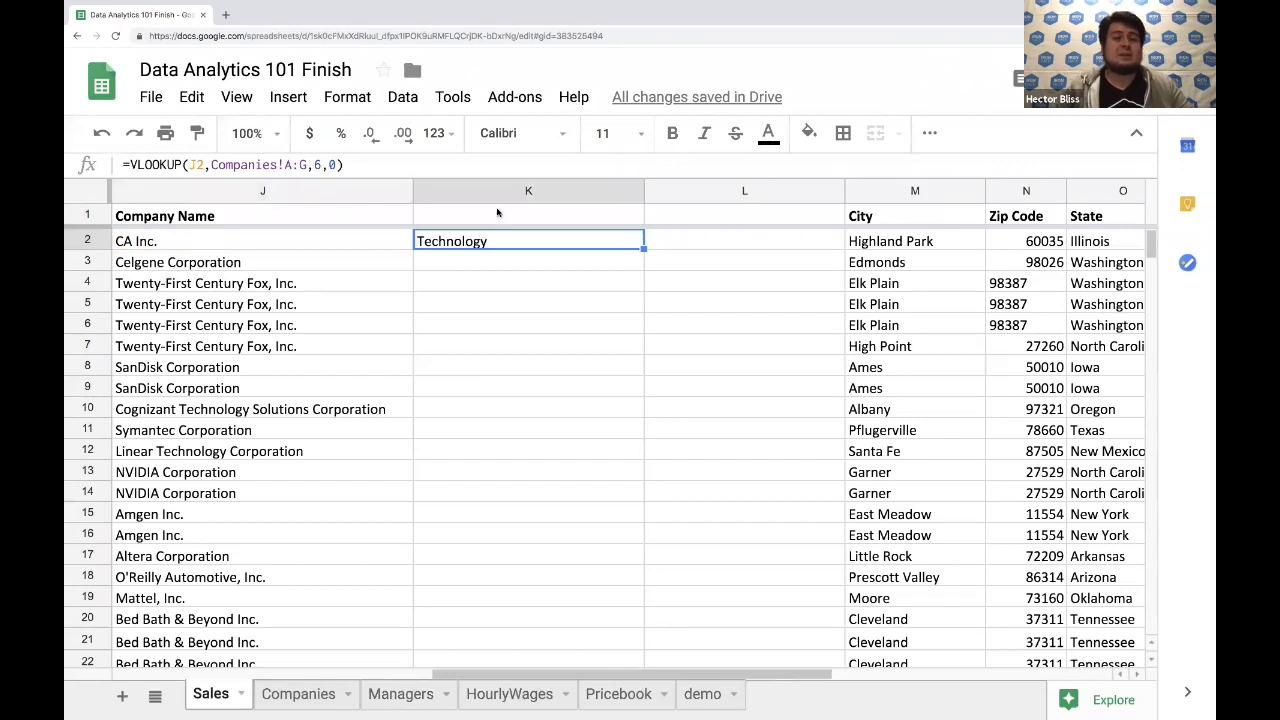
click(497, 208)
text(Sector)
key(Return)
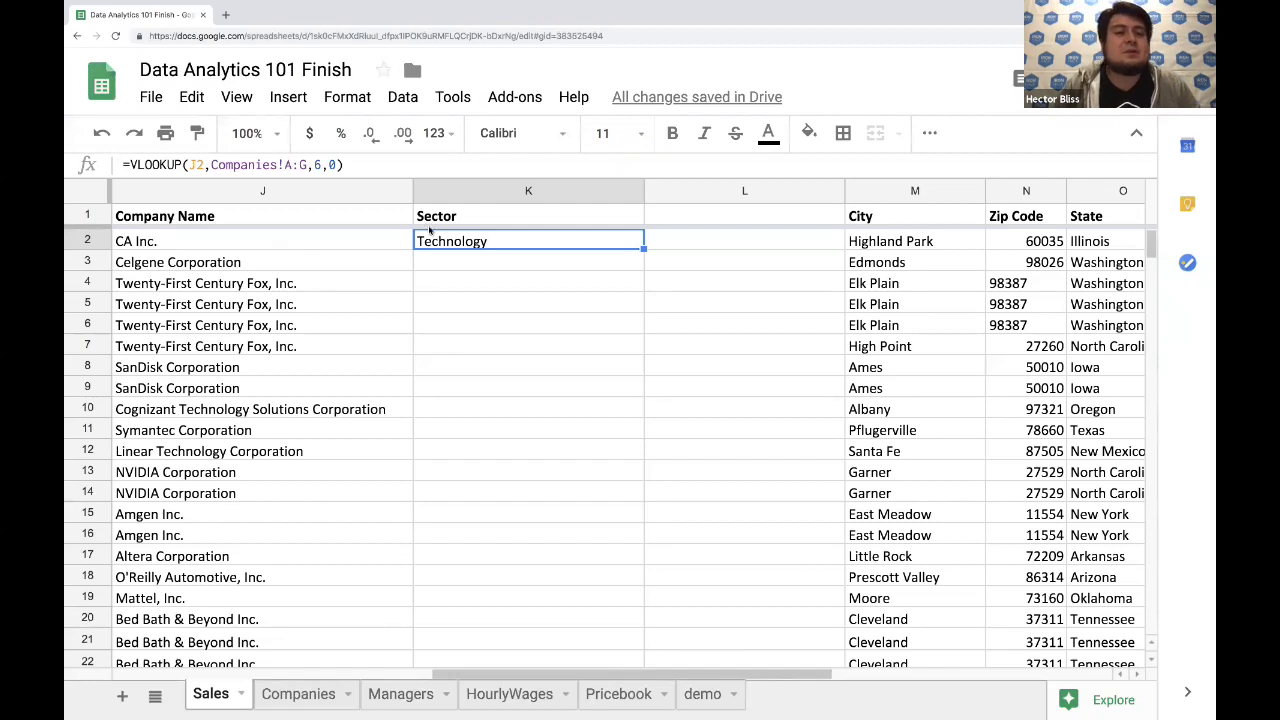
Review the K2 lookup formula against the company name in J2 that it searches for
click(361, 240)
click(450, 243)
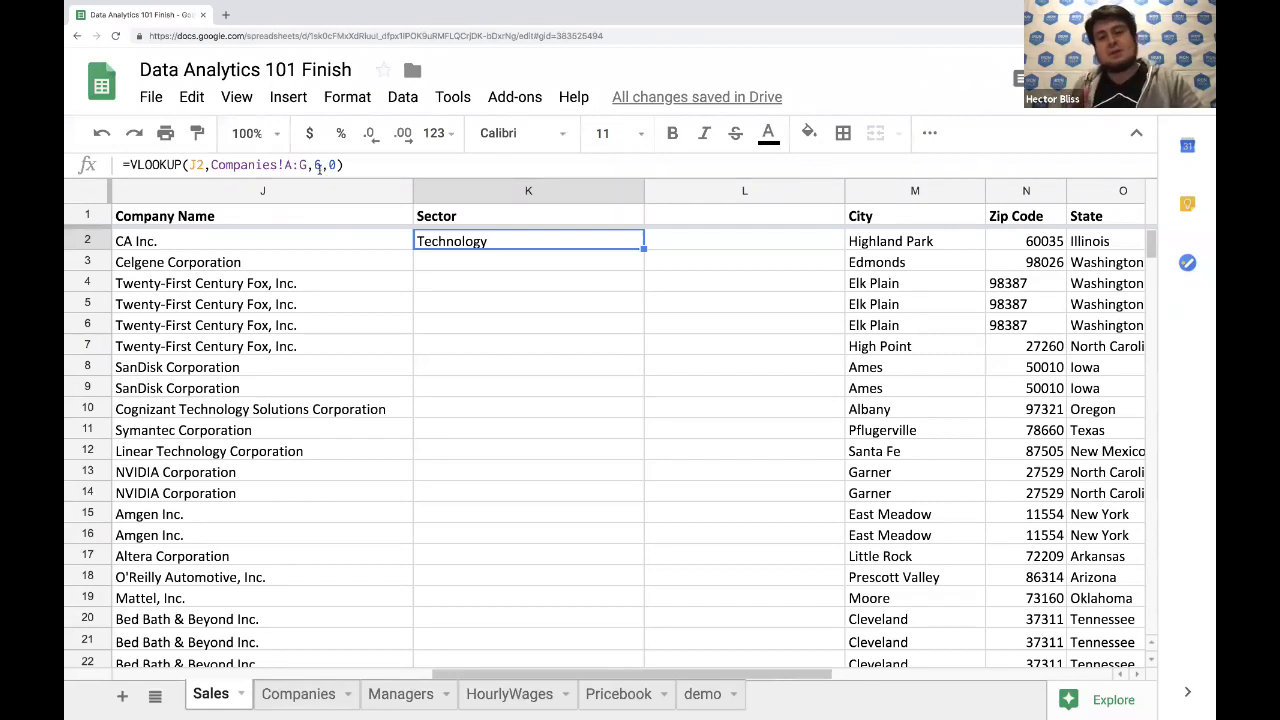
click(572, 258)
key(Up)
key(Right)
key(Left)
key(Down)
key(Up)
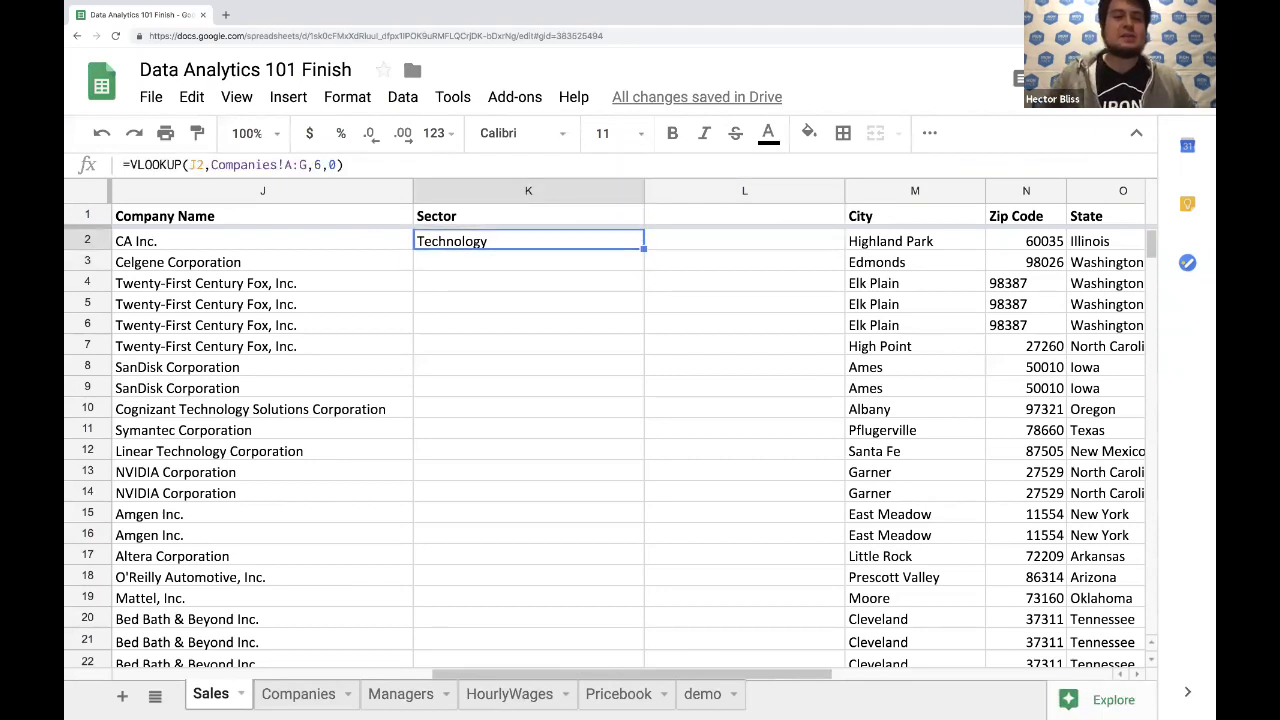
Label column L with the header Industry in L1
click(744, 241)
click(744, 215)
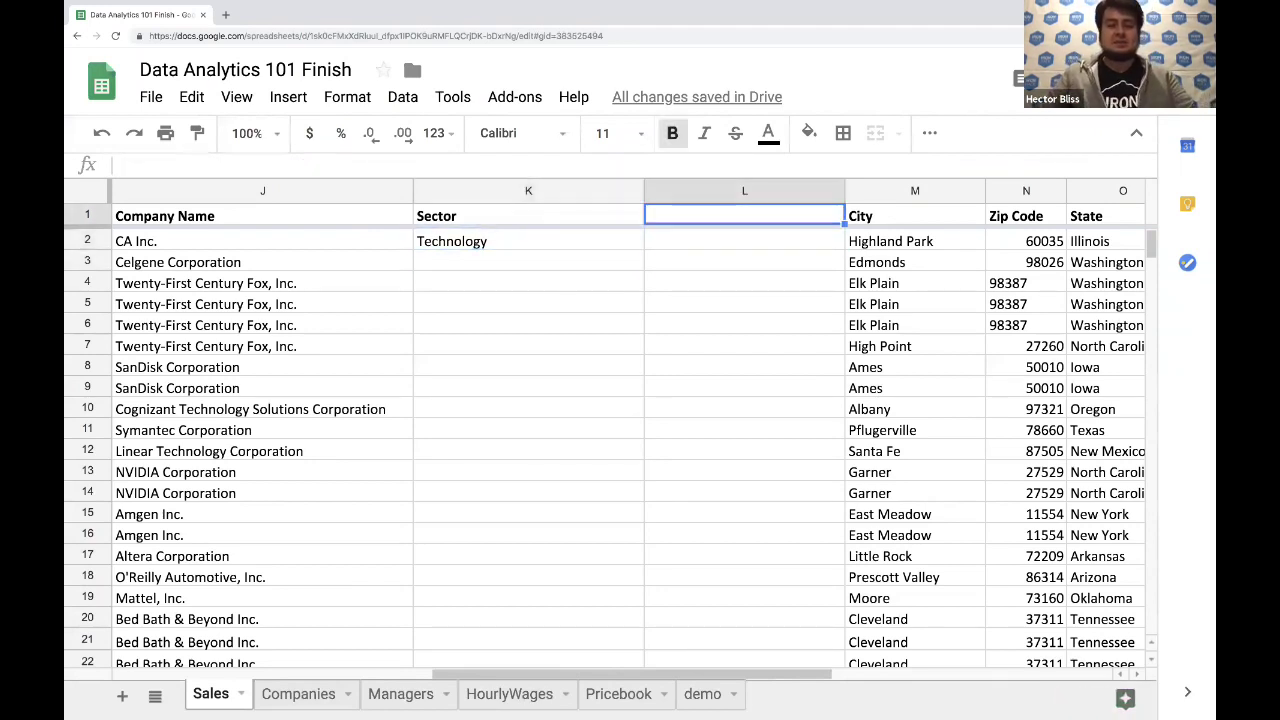
text(Industry)
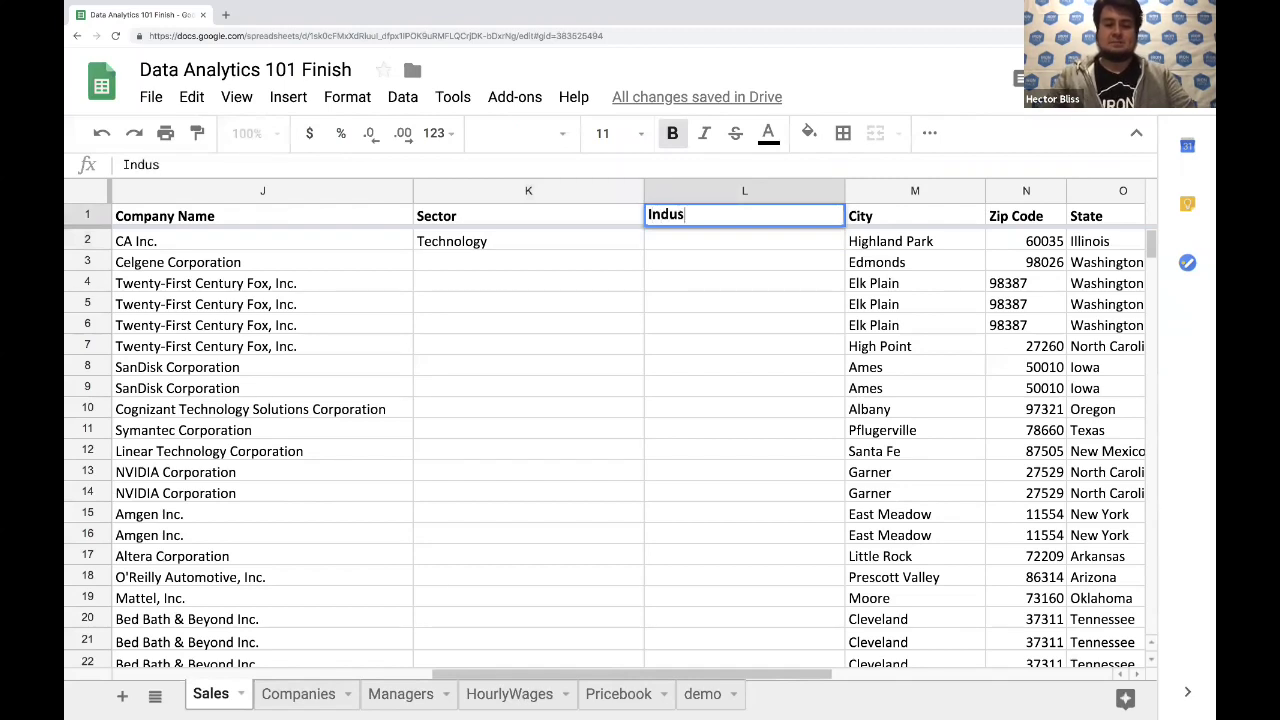
key(Return)
Fill the Sector lookup formula from K2 down through K13
click(527, 251)
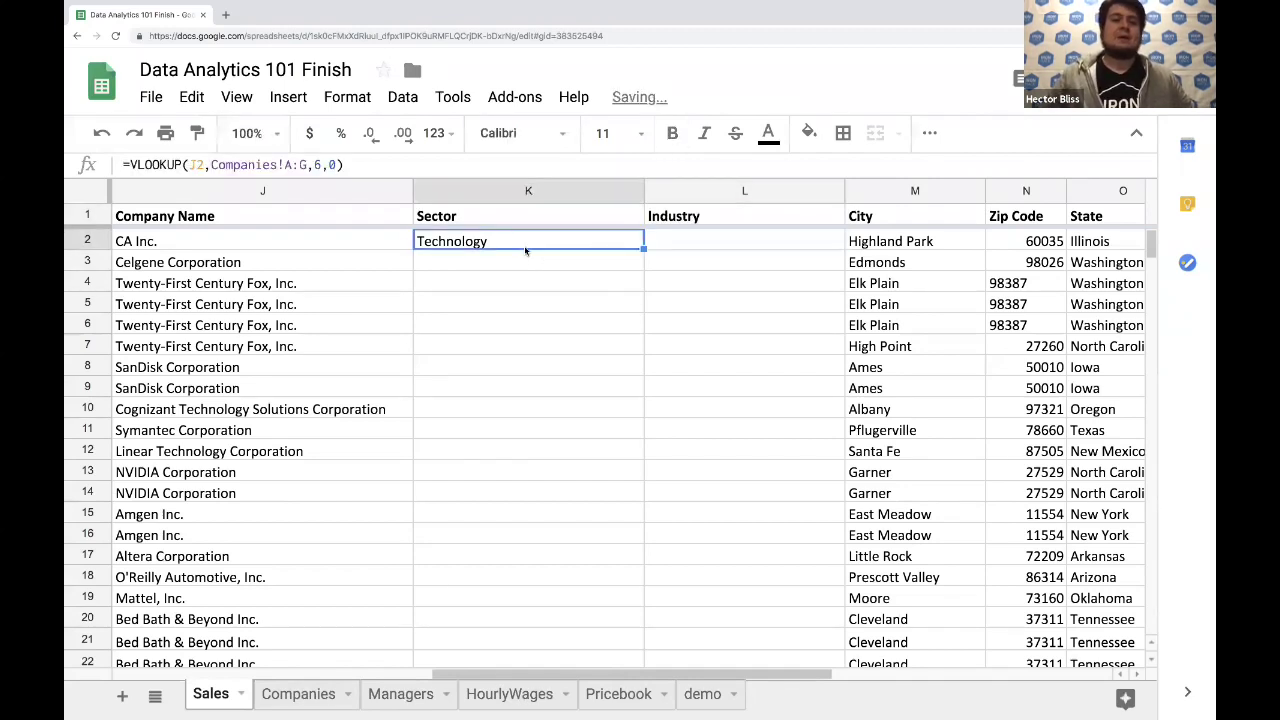
drag(643, 249, 640, 350)
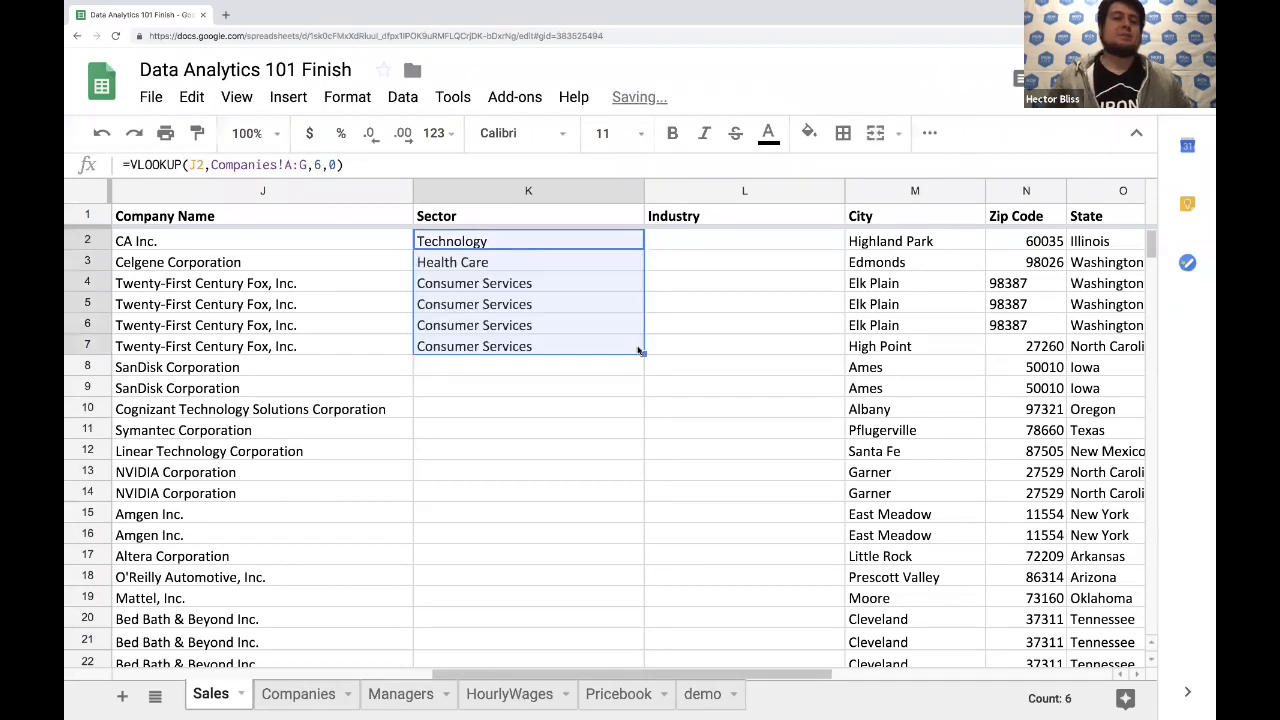
click(641, 348)
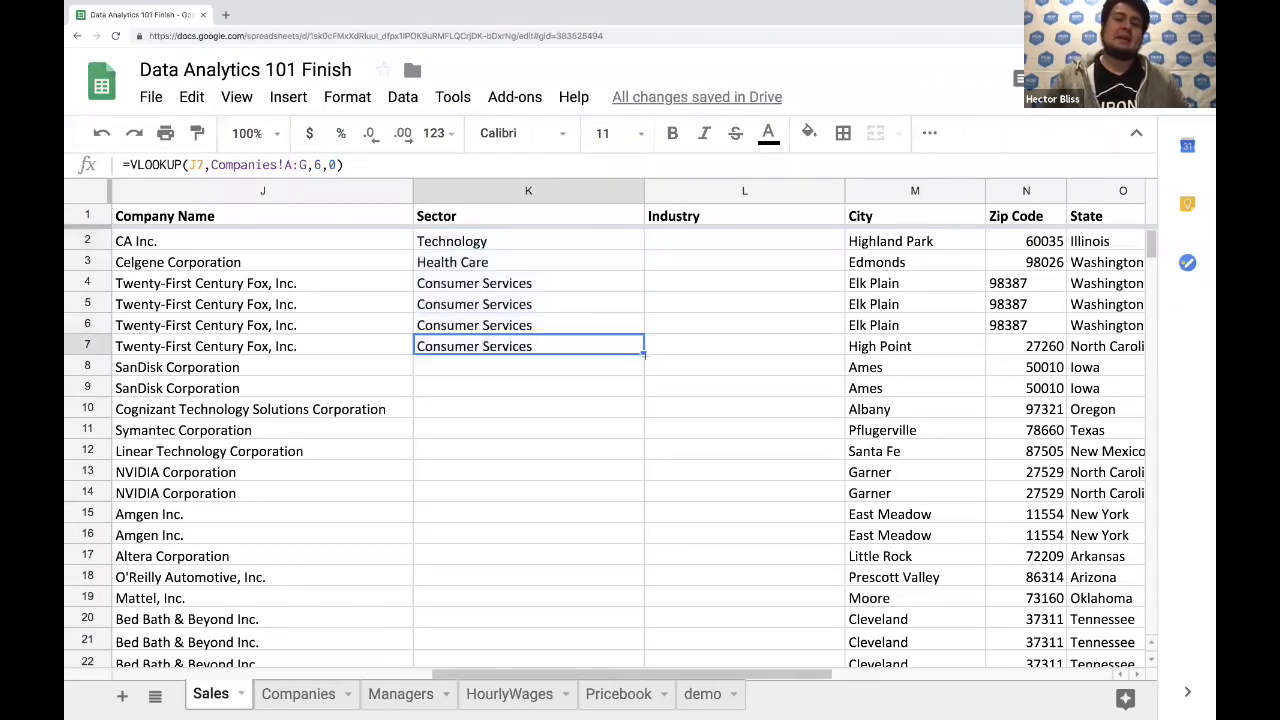
drag(645, 356, 632, 470)
click(594, 409)
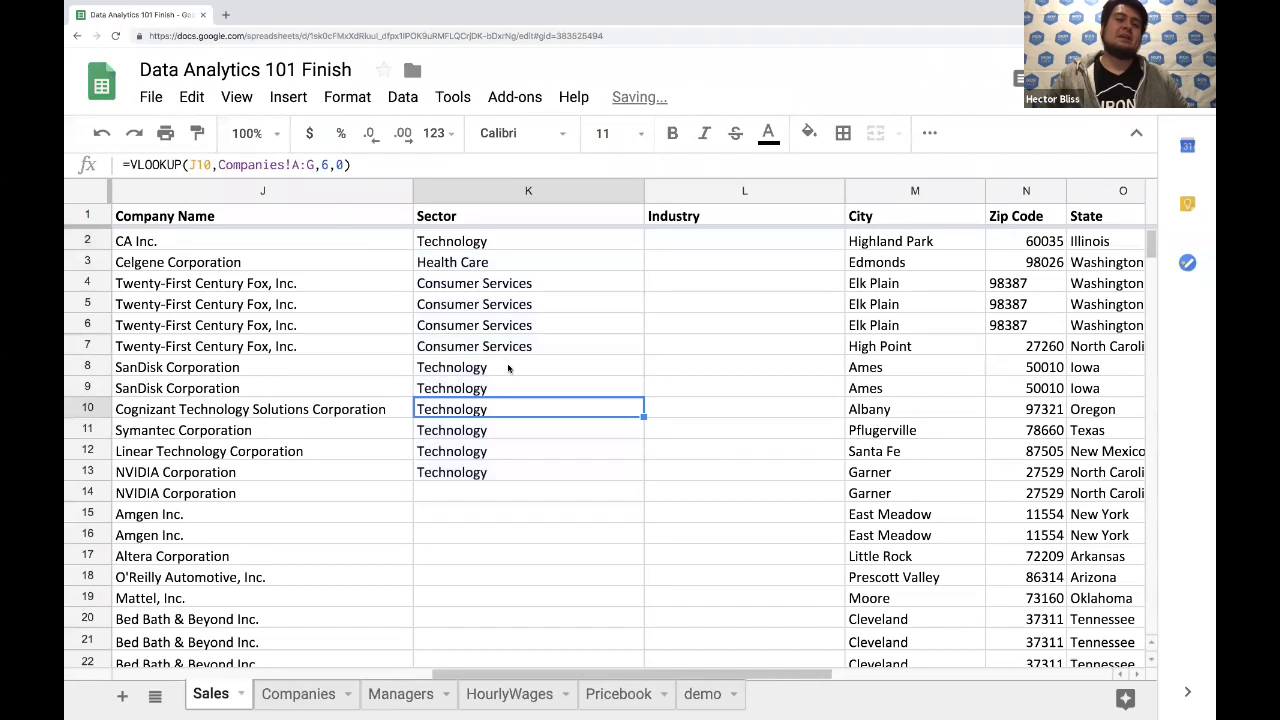
Compare the filled Sector formulas in column K to see how the lookup cell reference shifts by row
click(509, 366)
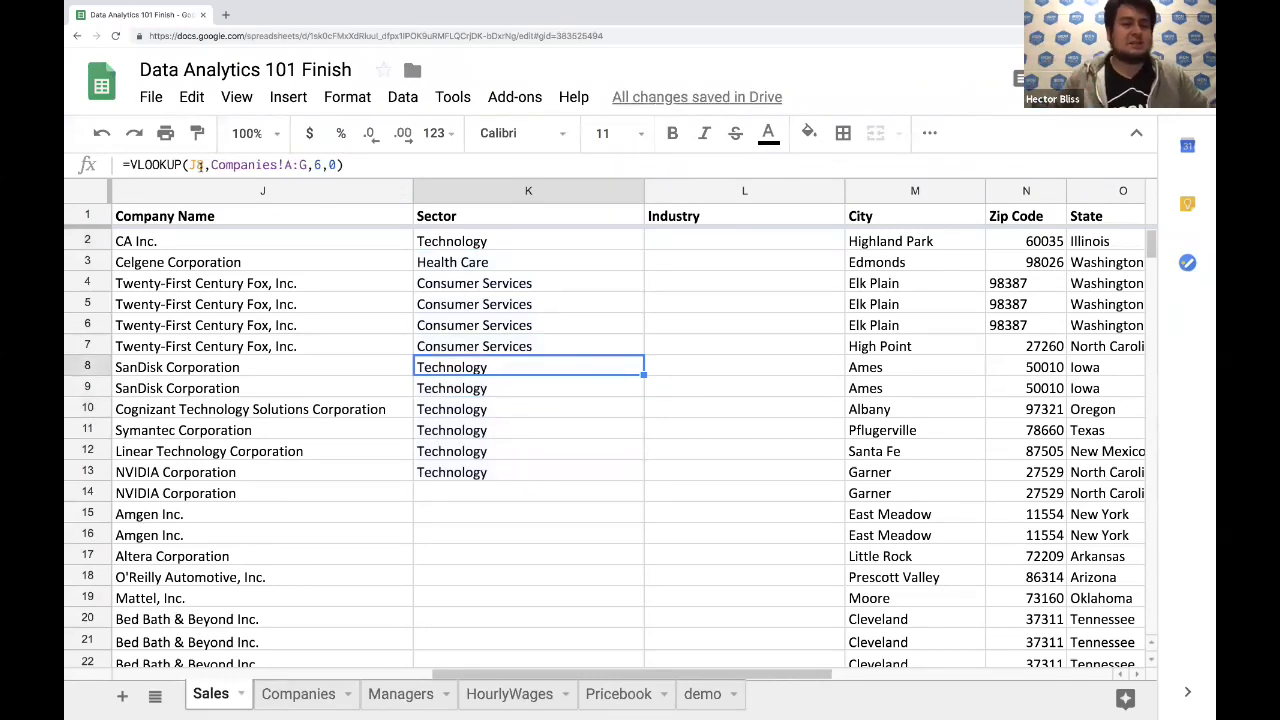
click(437, 244)
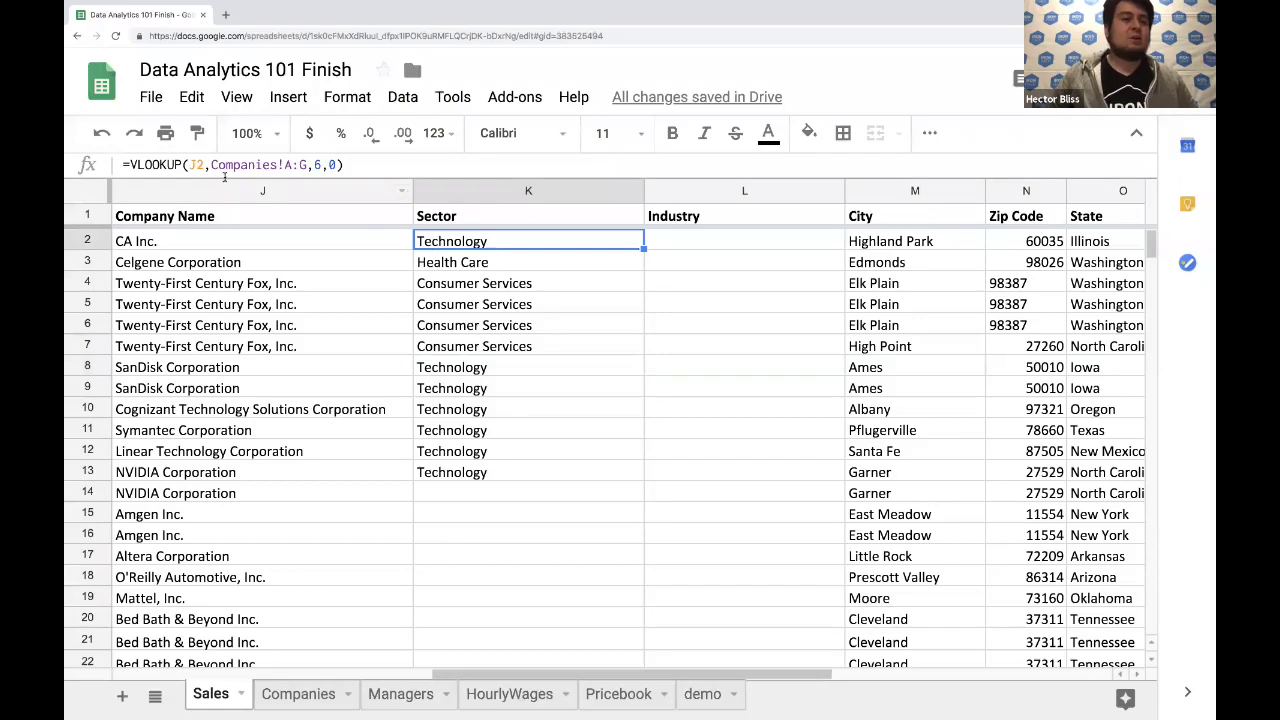
click(485, 370)
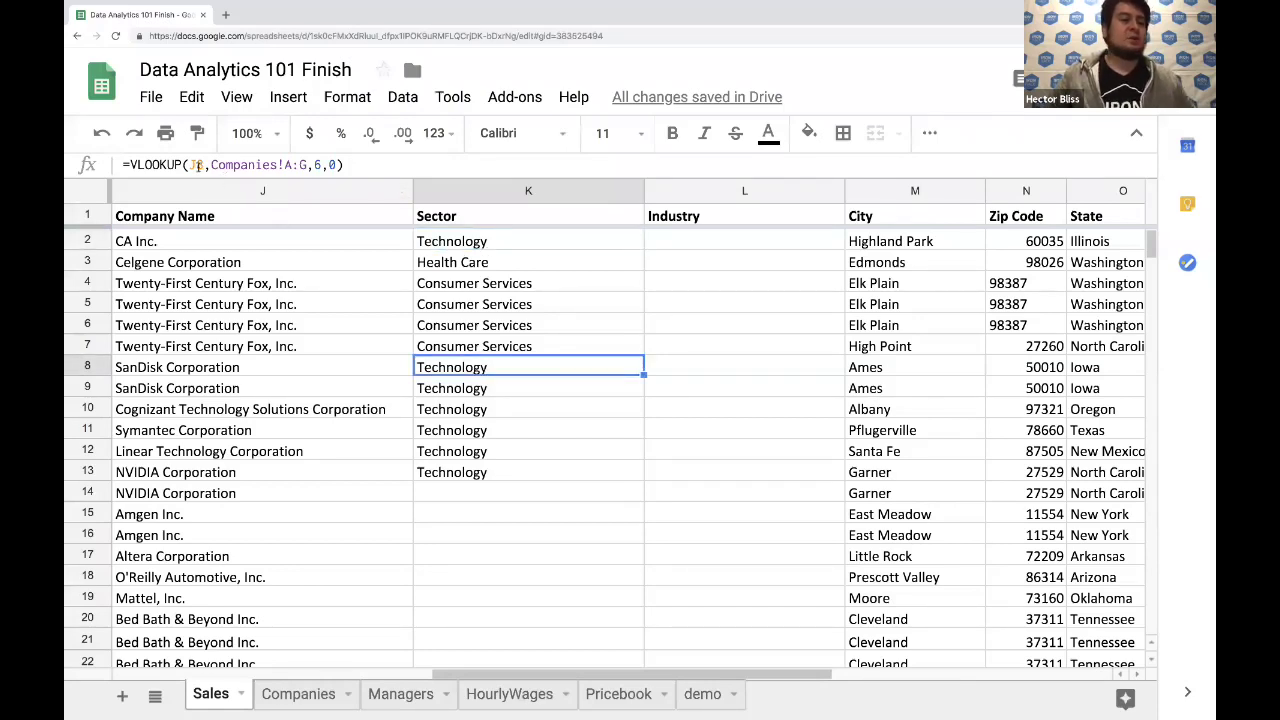
click(478, 283)
click(473, 345)
click(474, 310)
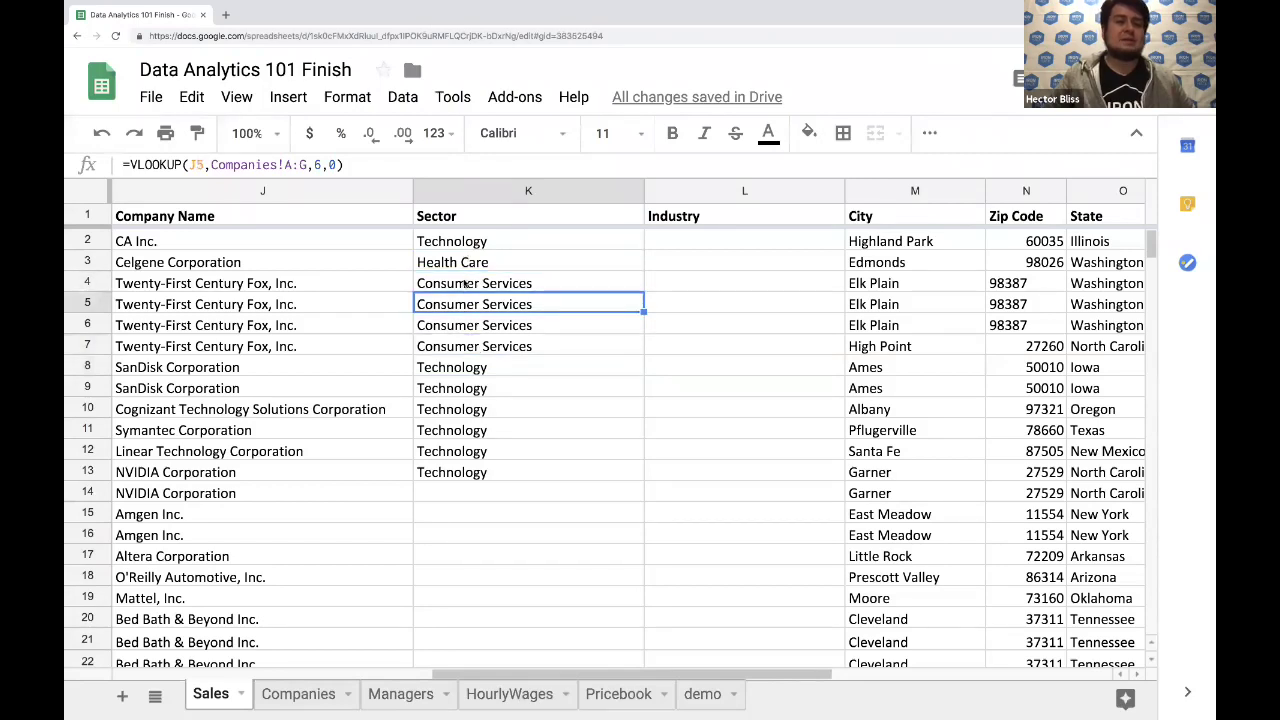
click(460, 410)
click(474, 433)
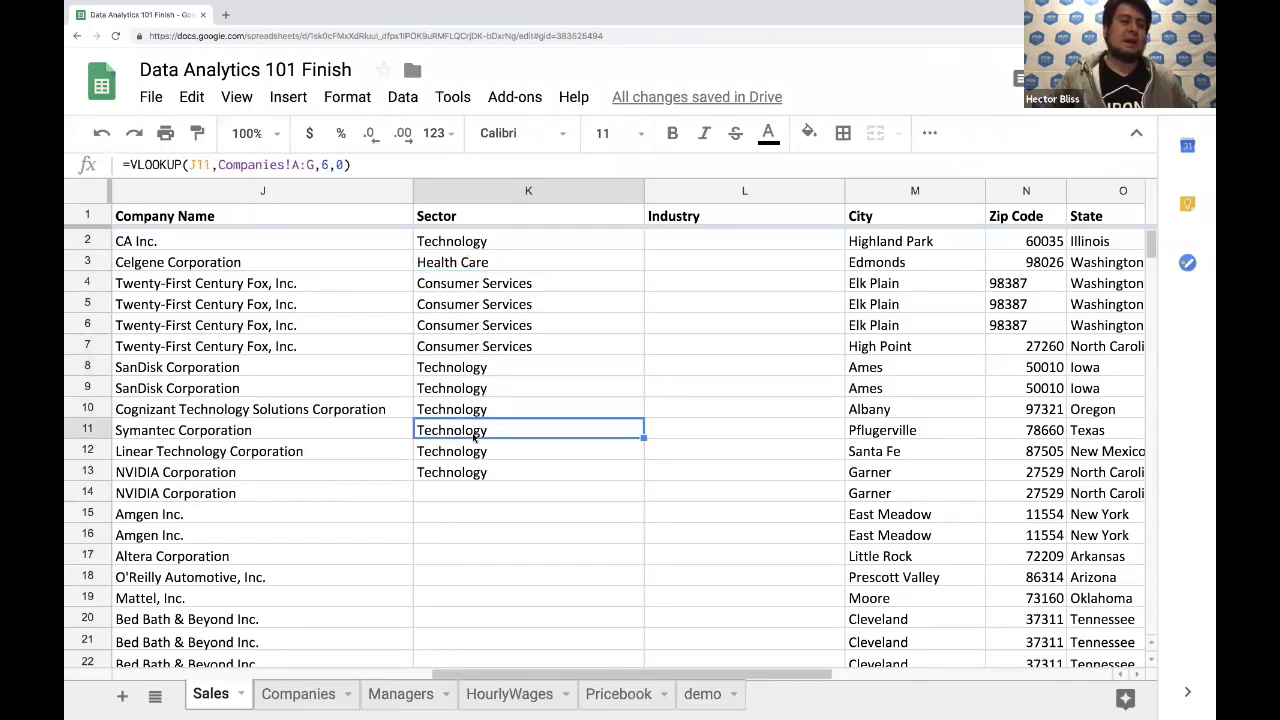
click(488, 452)
click(494, 473)
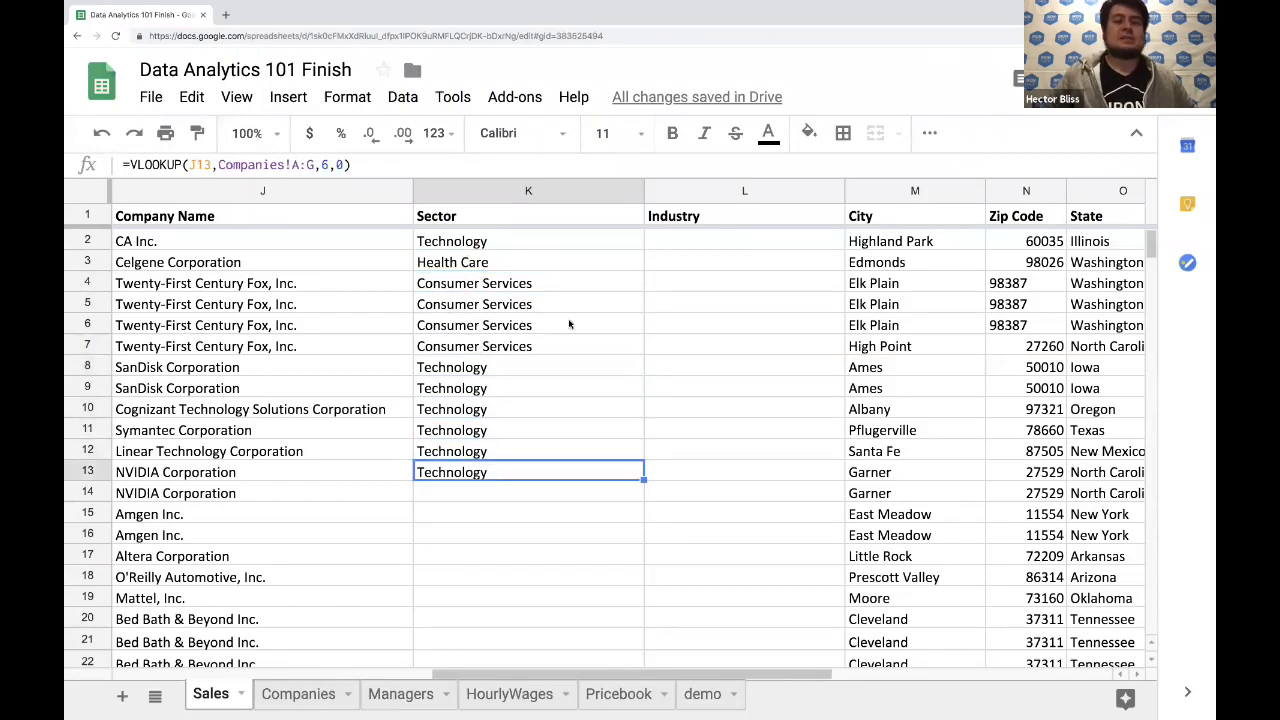
Fill the K2 lookup formula across into L2 under Industry and inspect its shifted references
click(519, 242)
drag(644, 248, 751, 252)
click(754, 263)
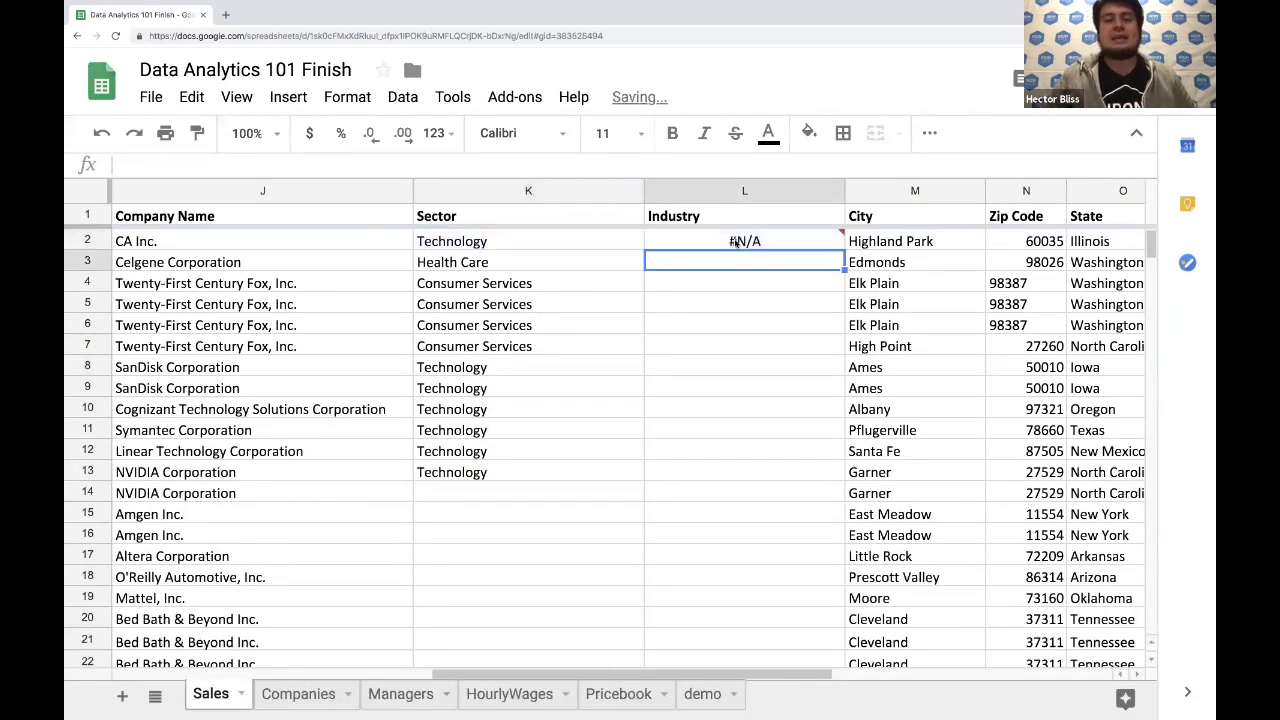
click(735, 243)
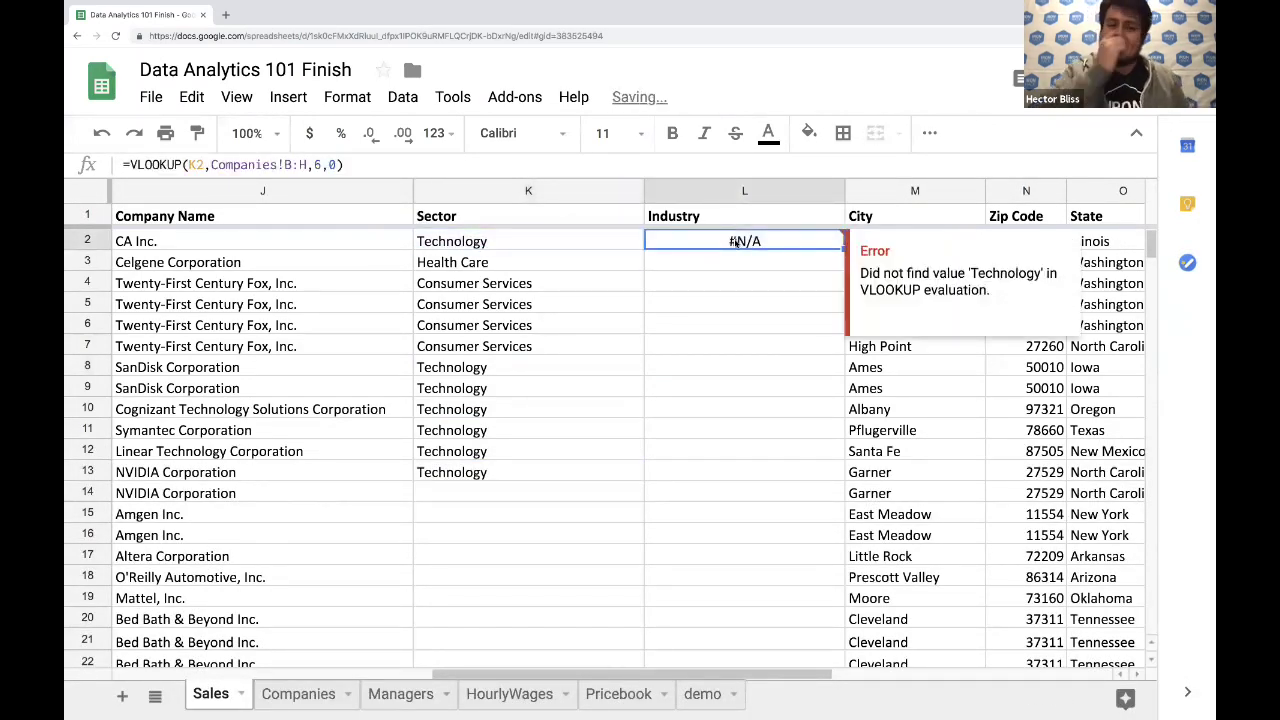
click(305, 170)
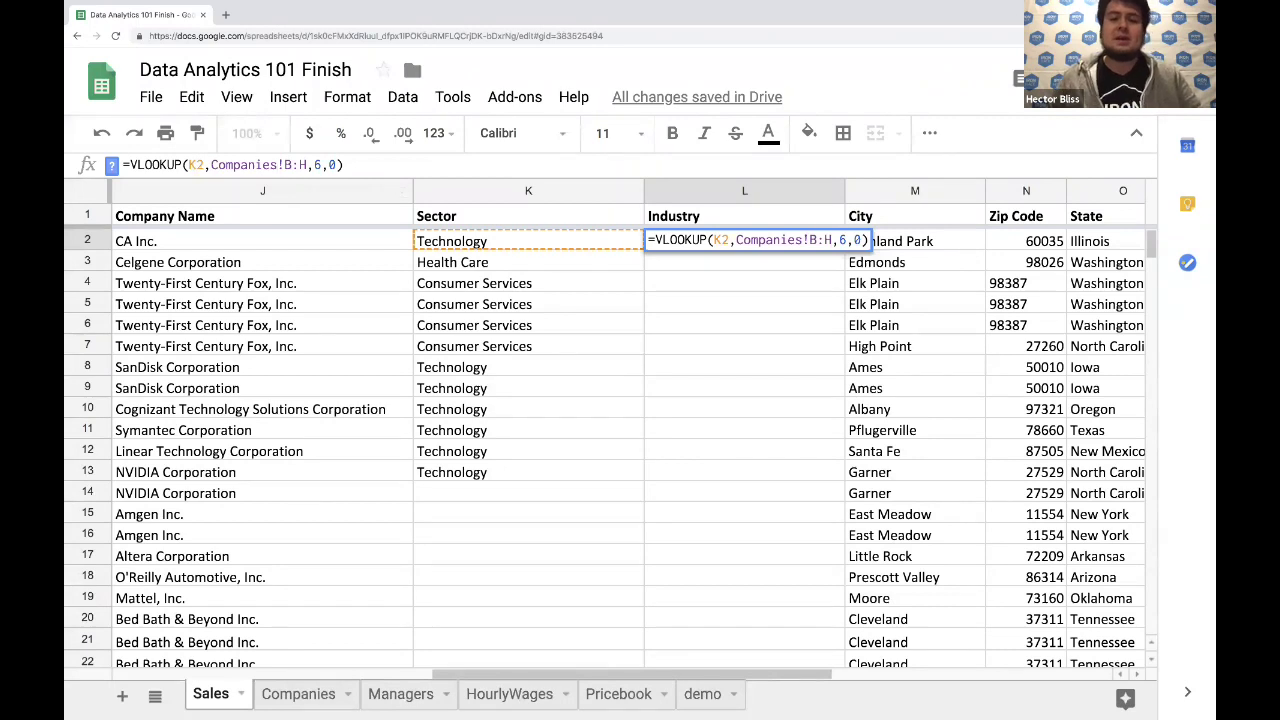
key(Return)
key(ctrl+c)
Anchor the lookup value's column in the K2 Sector formula so that it reads $J2
click(521, 240)
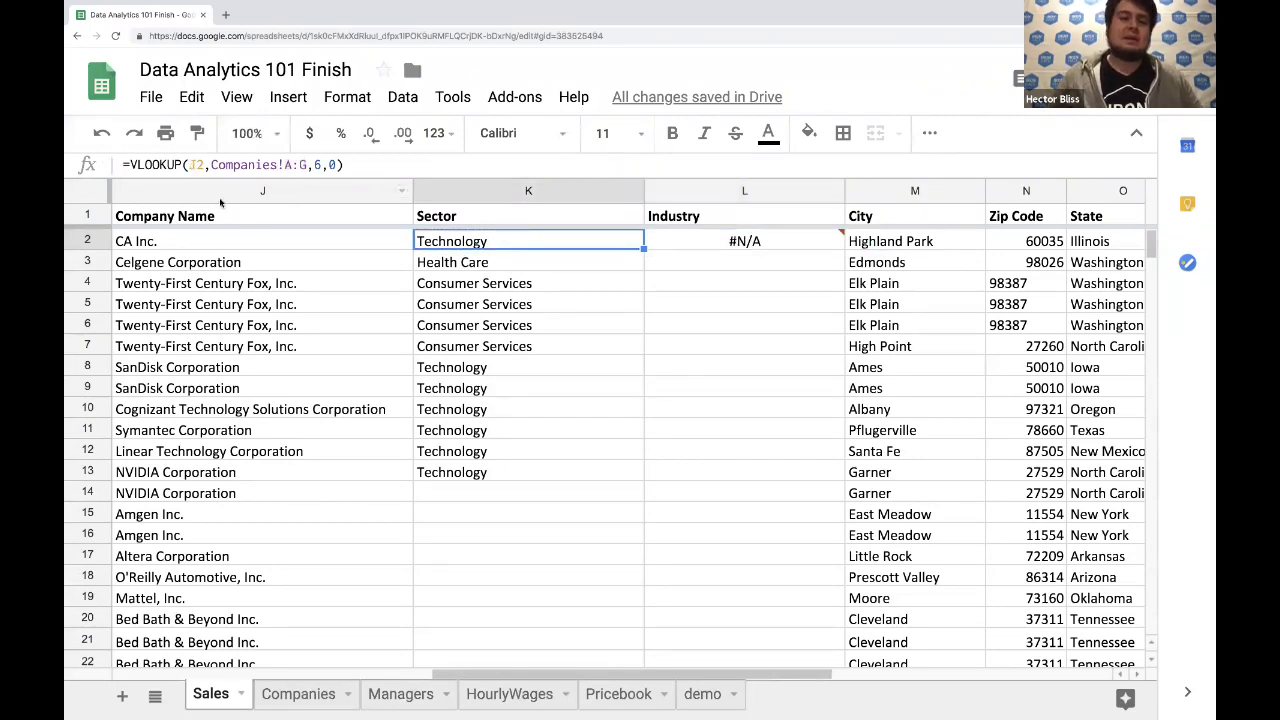
key(ctrl+v)
click(196, 165)
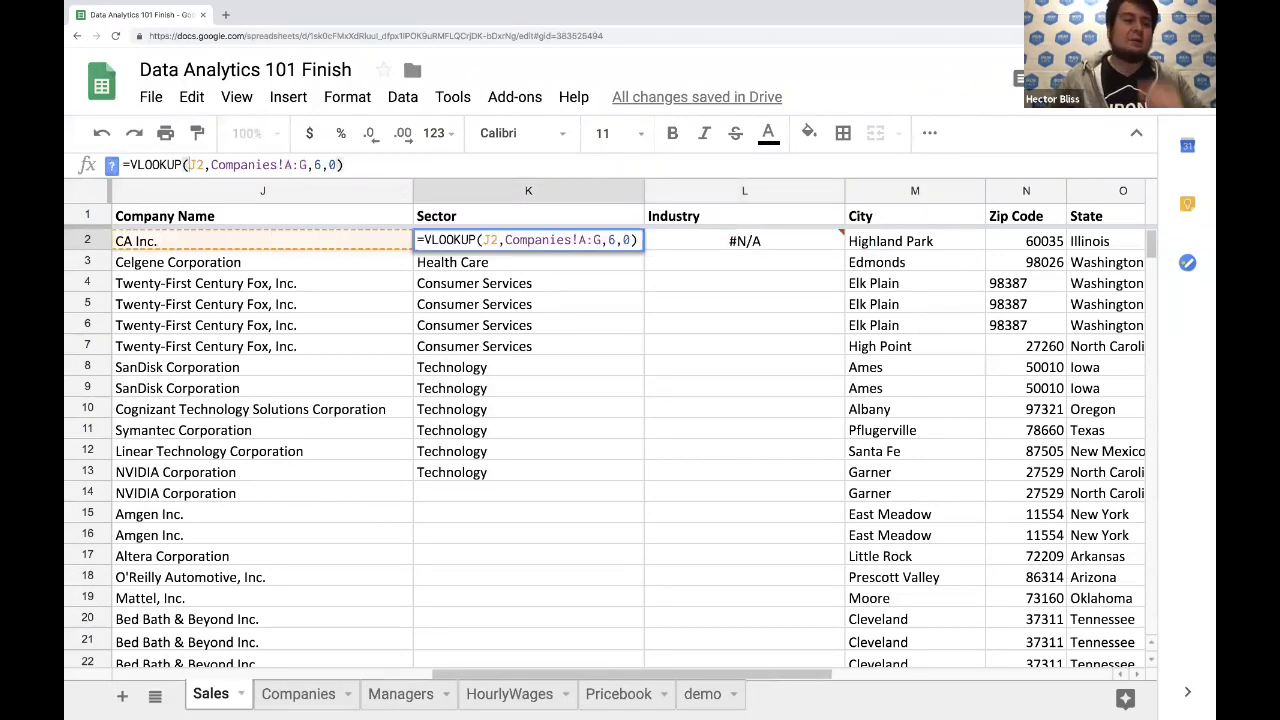
text($)
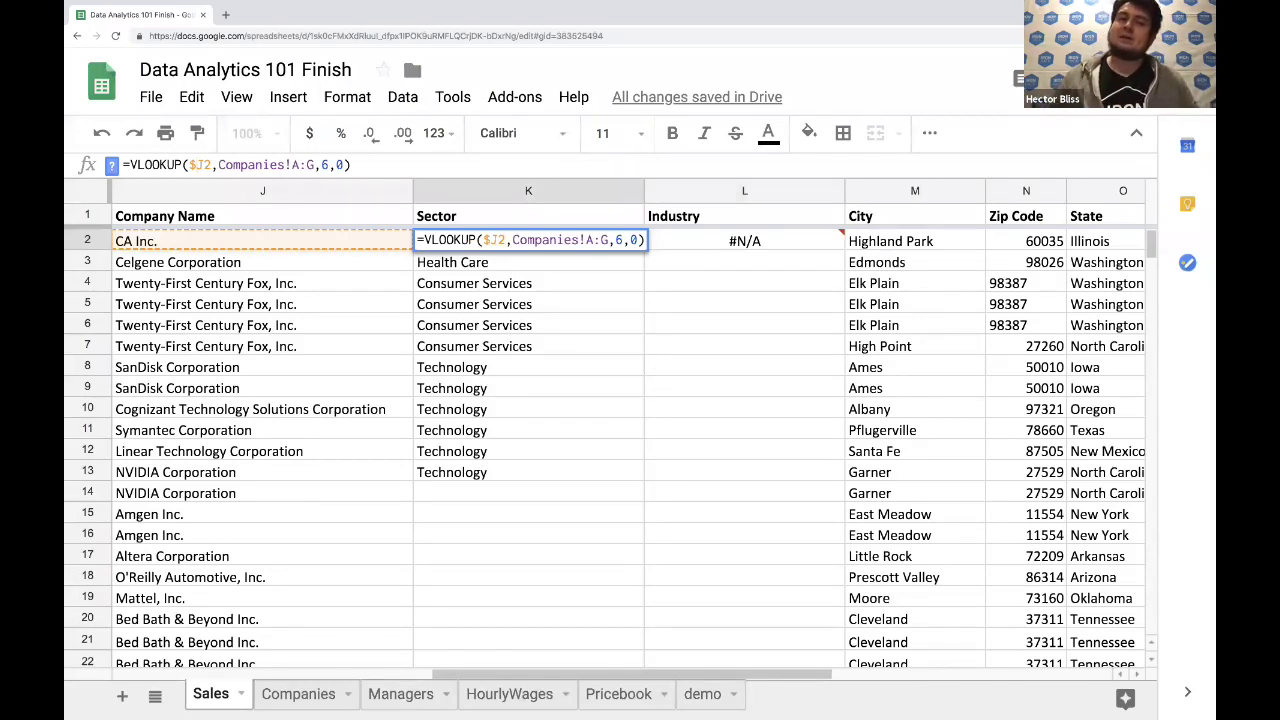
Make the lookup range in the K2 formula absolute as Companies!$A:$G and commit the formula
key(Left)
key(Left)
key(Left)
key(Left)
key(Left)
key(Left)
key(Left)
key(Left)
key(Left)
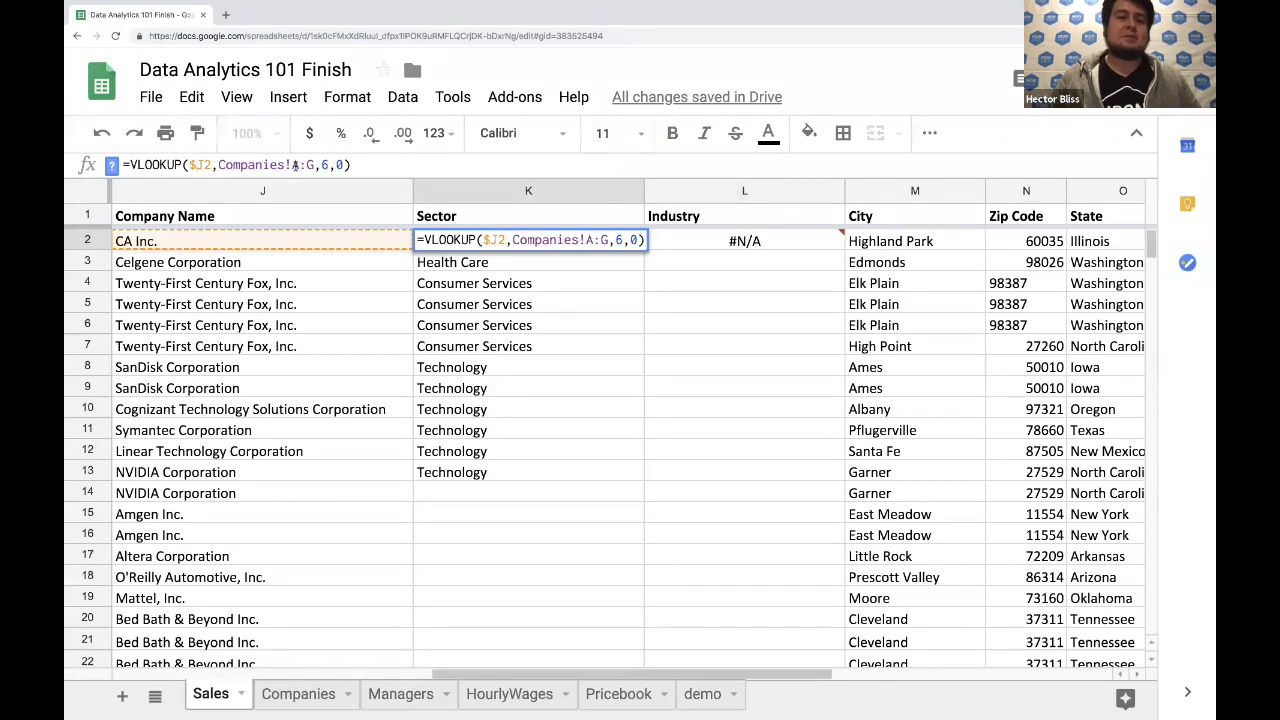
text($)
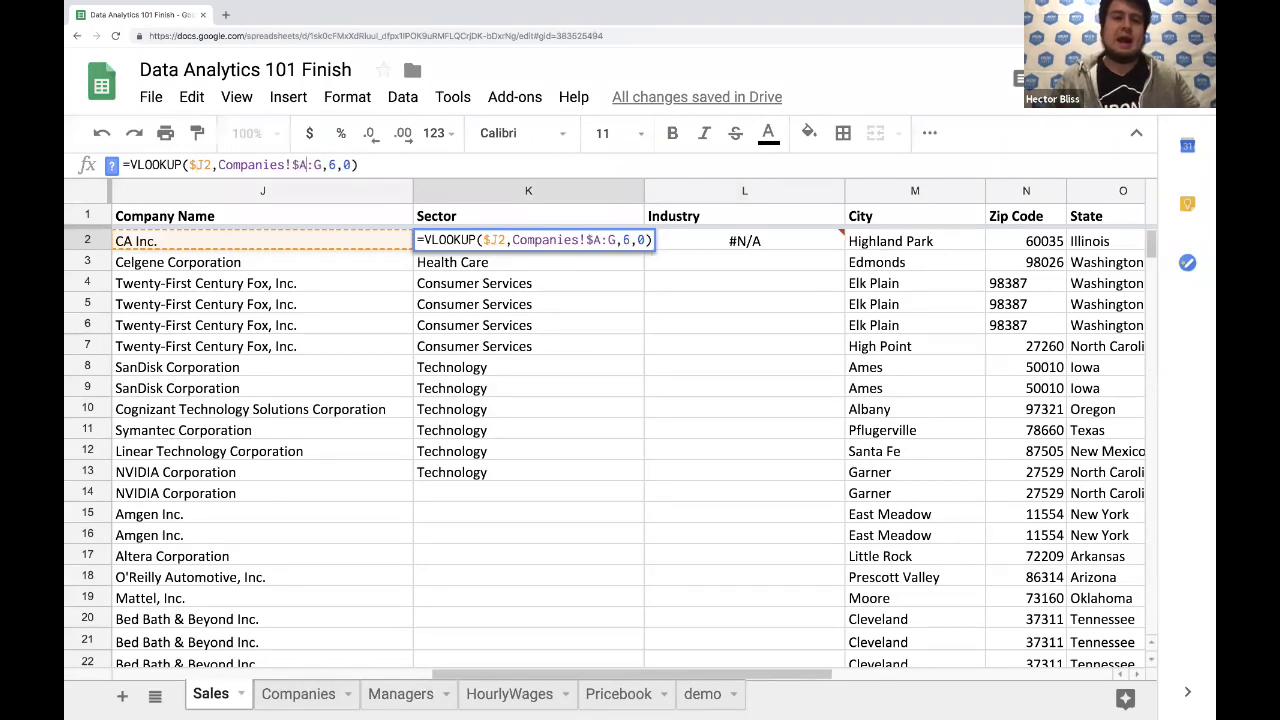
key(Right)
key(Right)
text($)
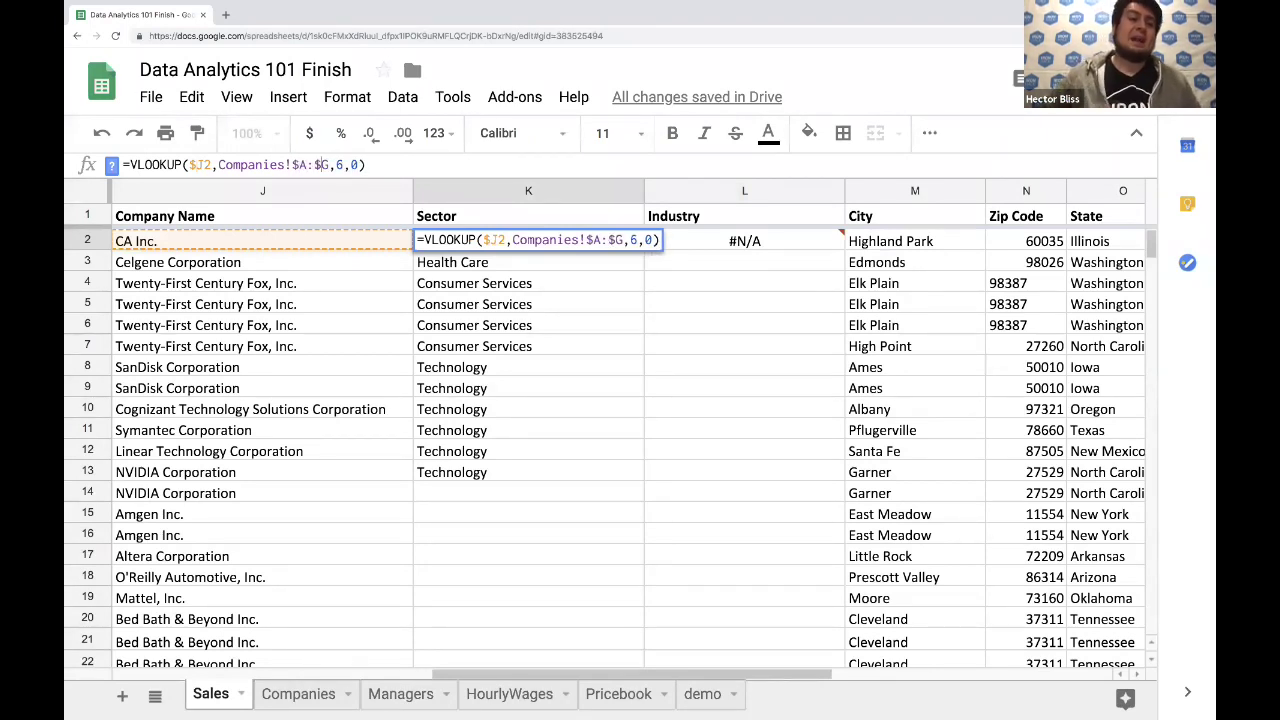
key(Return)
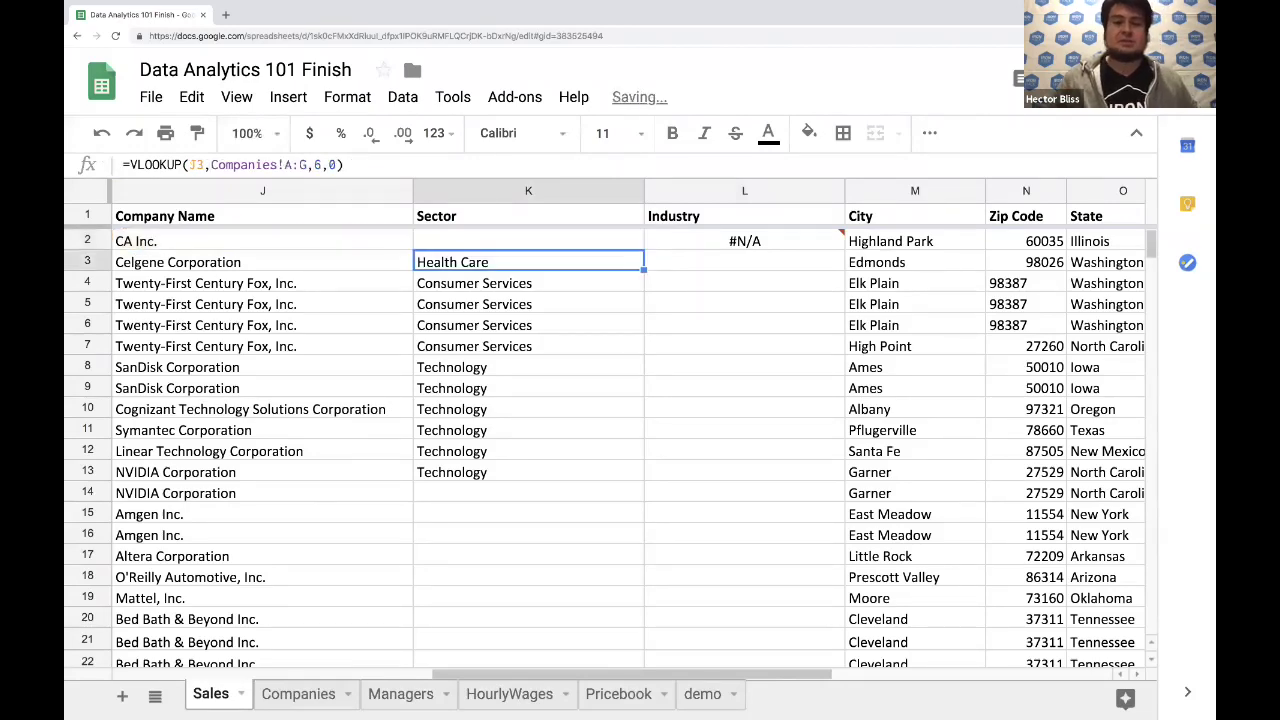
Fill the anchored K2 formula across into L2 under Industry and check its references
click(498, 246)
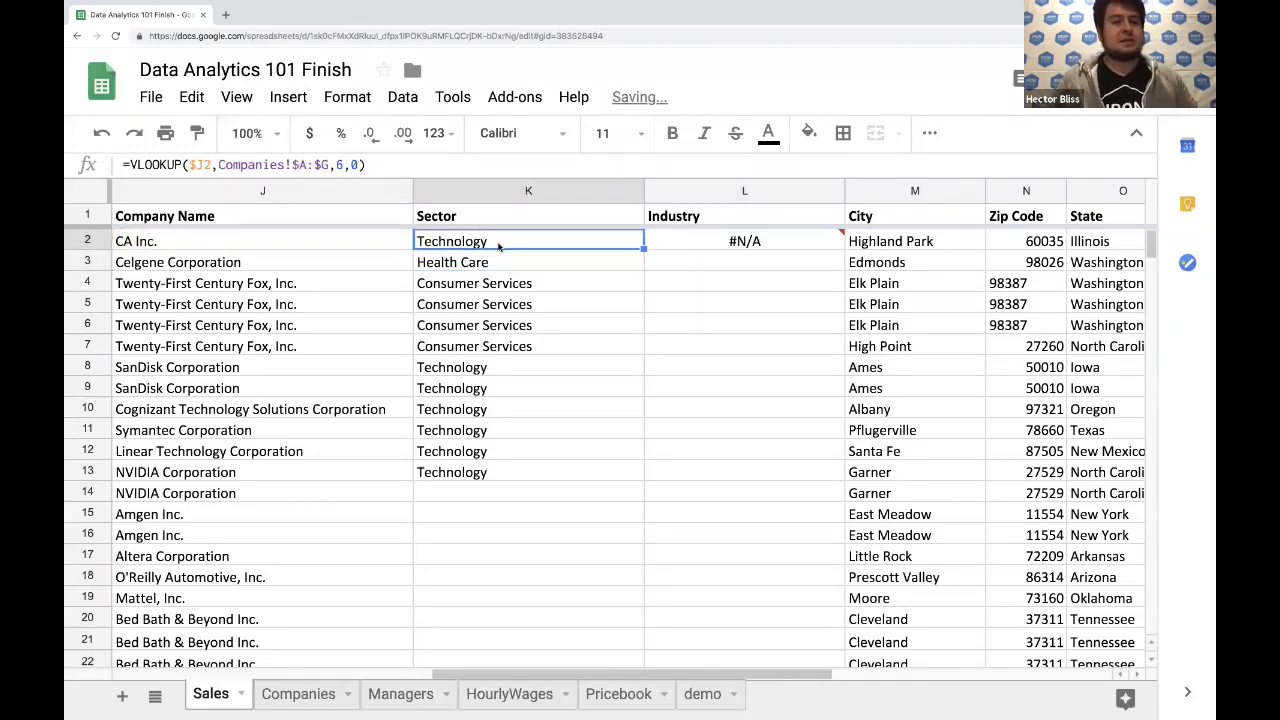
drag(720, 253, 722, 255)
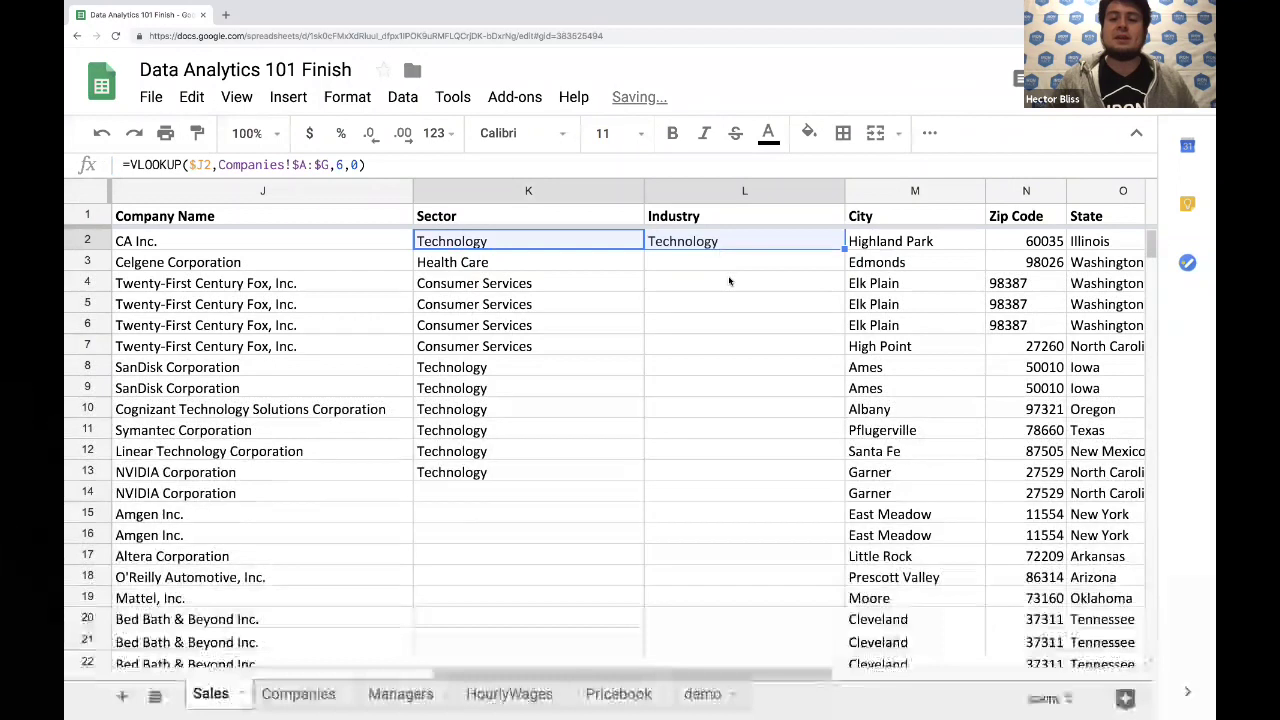
click(709, 243)
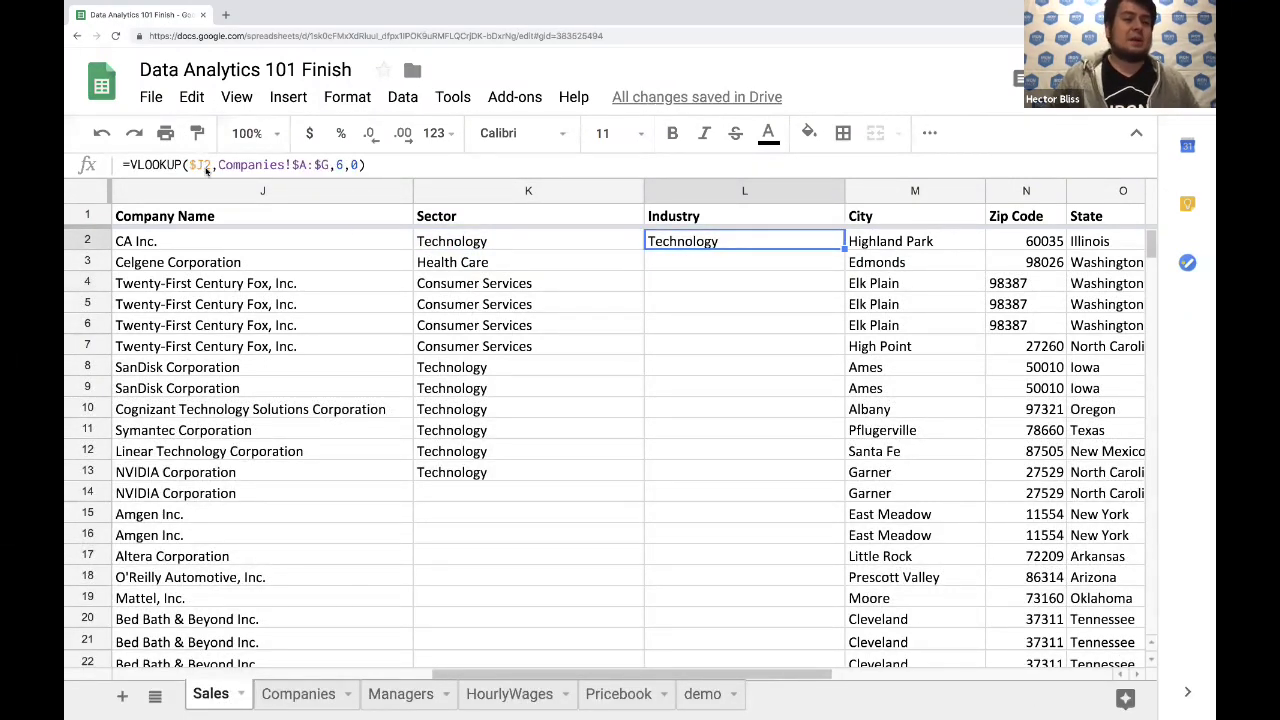
On the Companies sheet, count the header columns from Name to industry to determine the lookup's column index
click(298, 693)
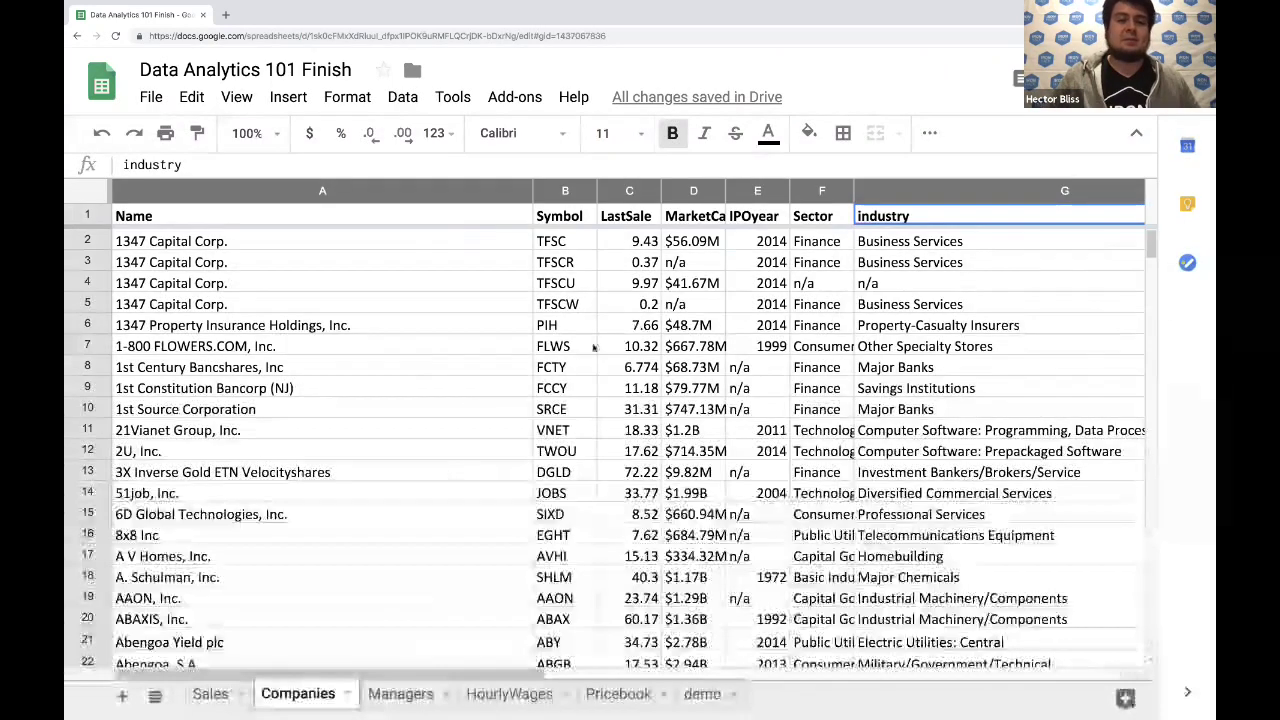
click(821, 220)
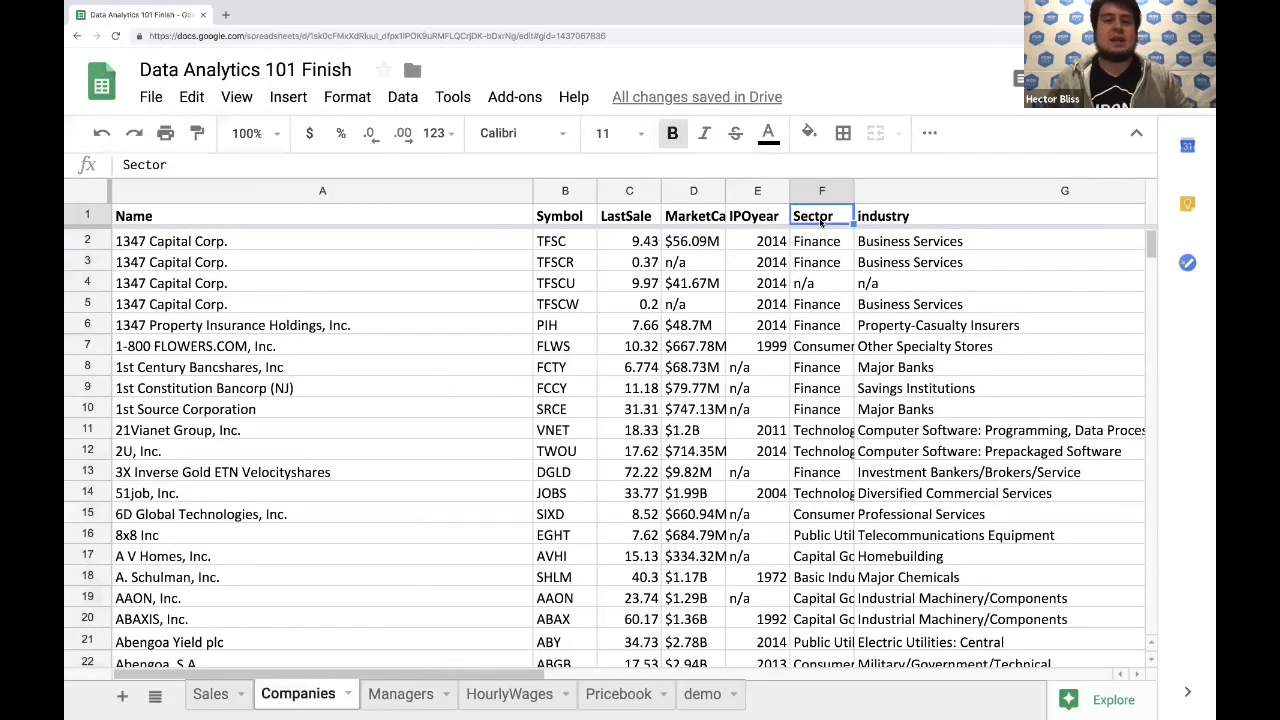
key(Left)
key(Left)
key(Left)
key(Left)
key(Left)
key(Right)
key(Right)
key(Right)
key(Right)
key(Right)
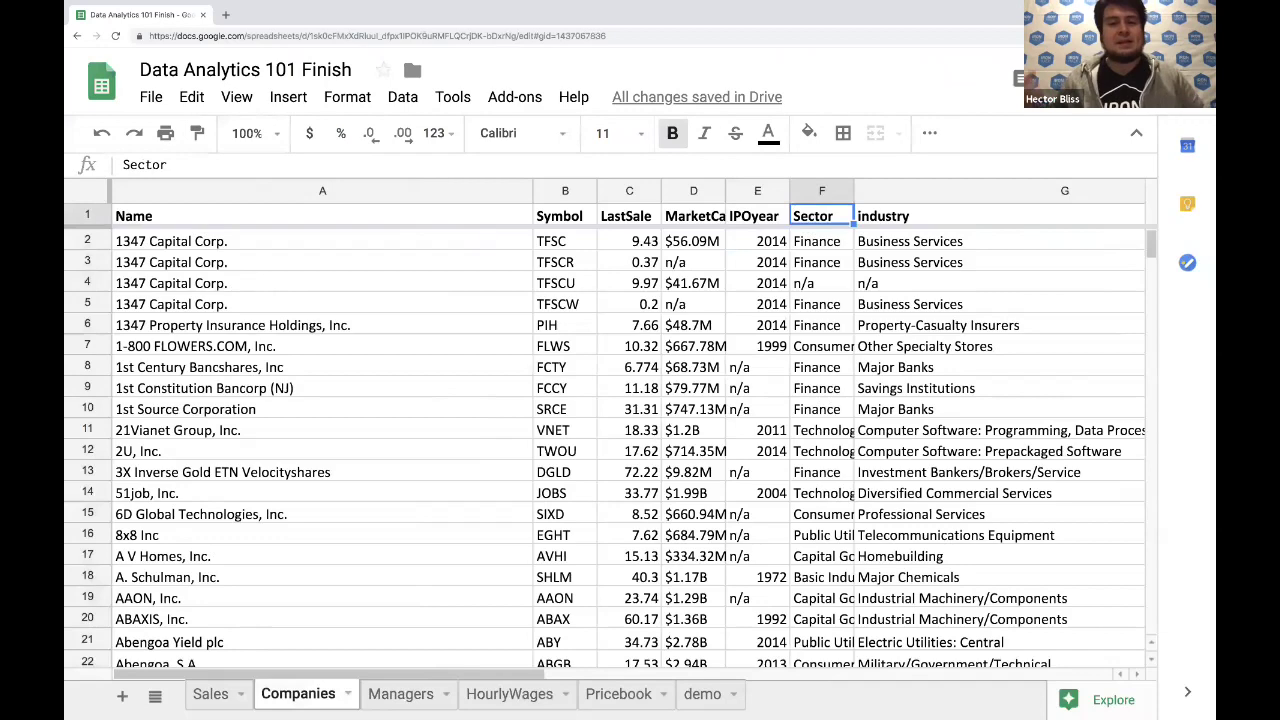
key(Right)
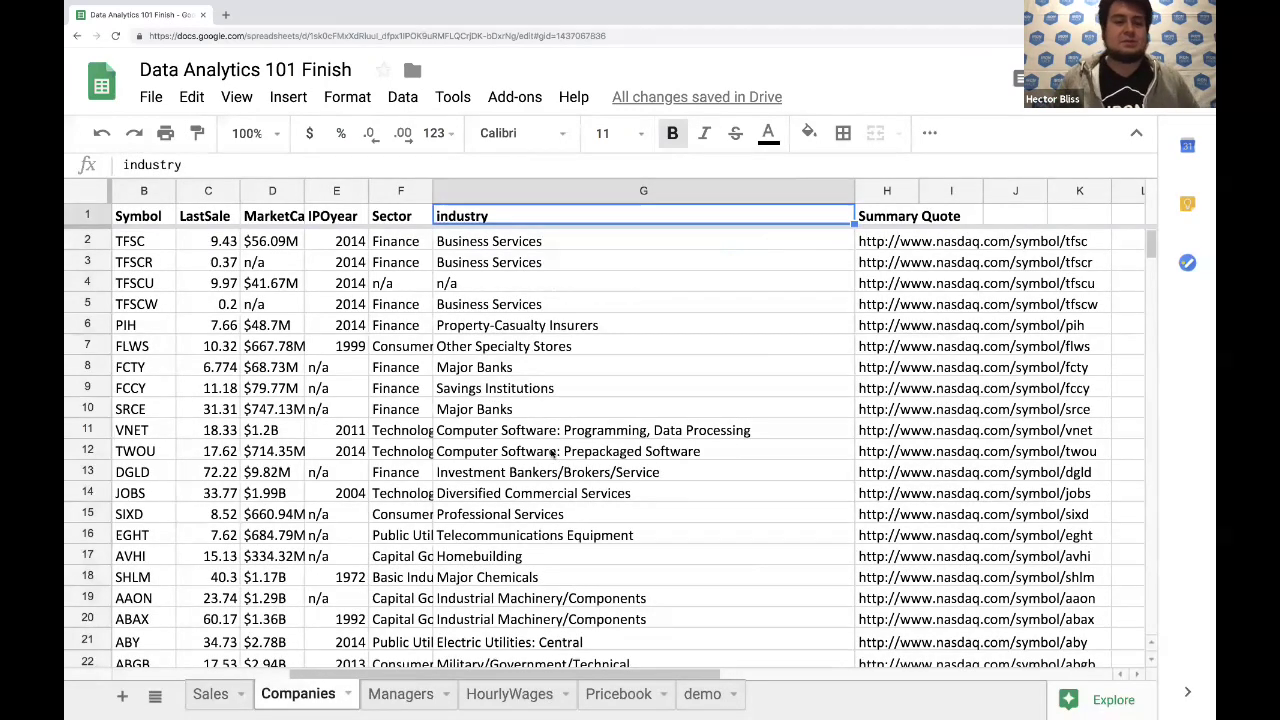
On the Sales sheet, set the column index in the L2 formula to 7 and widen column L to fit its contents
click(216, 693)
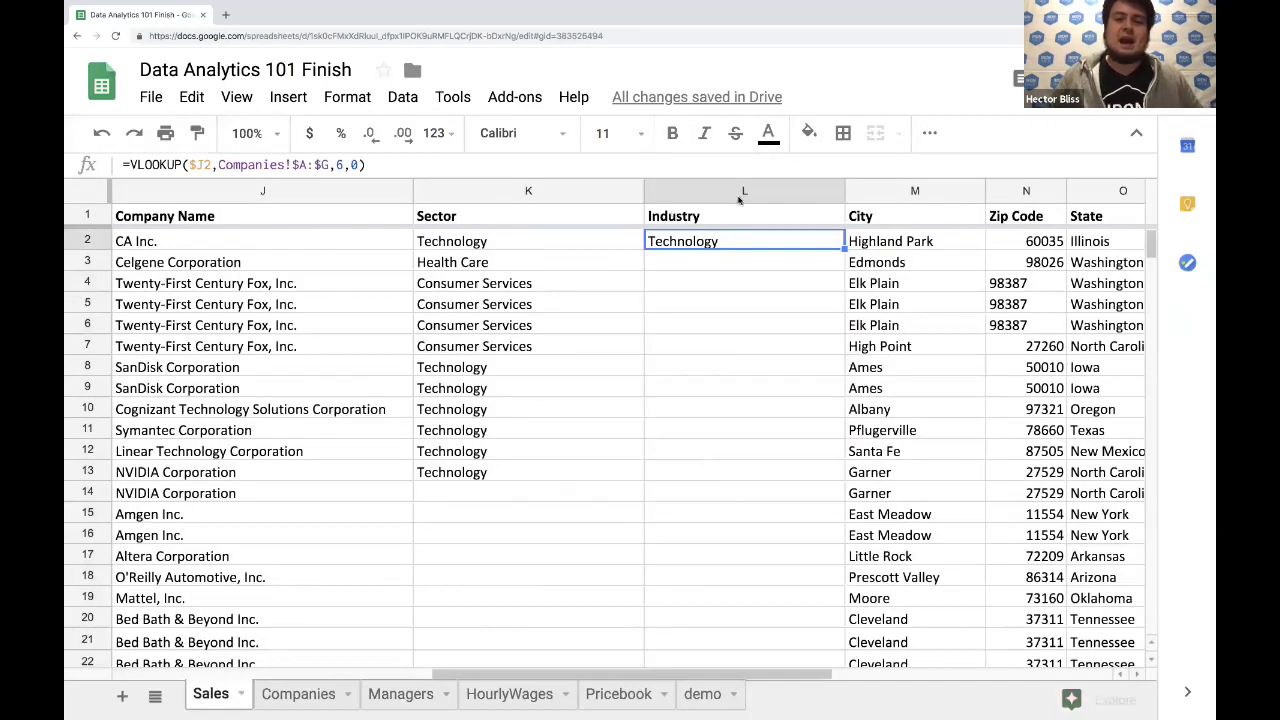
click(341, 165)
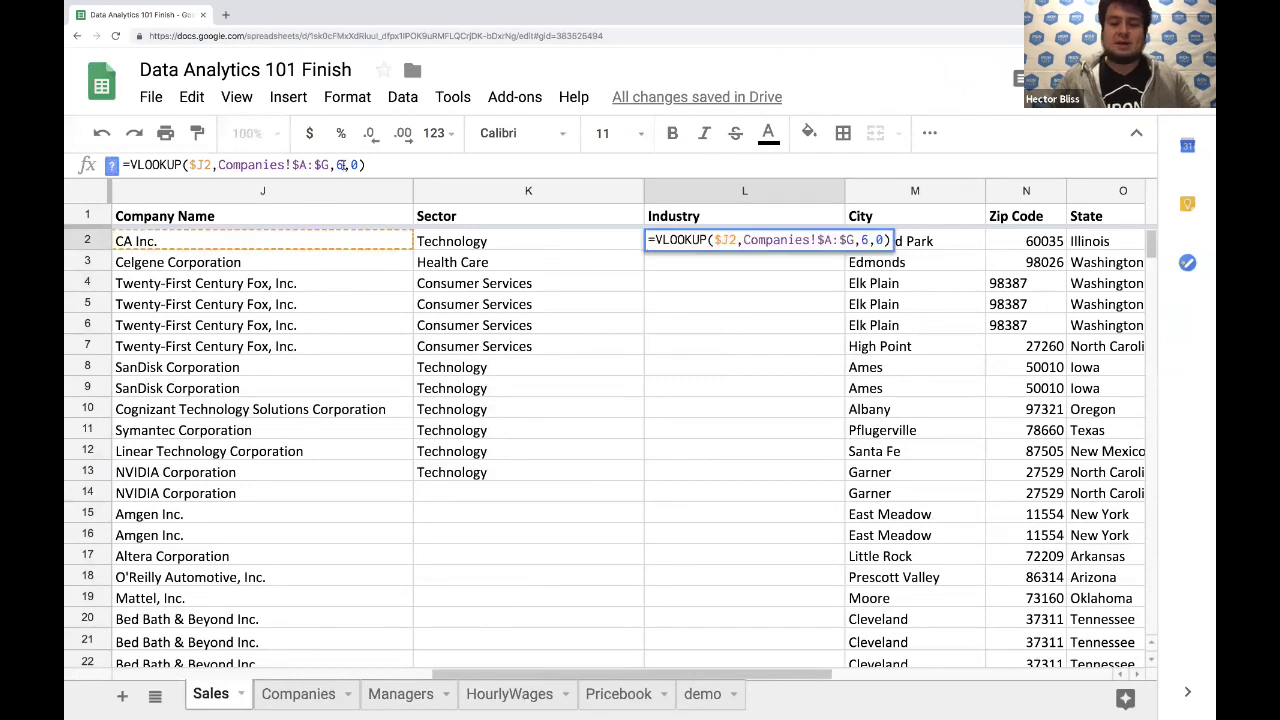
key(BackSpace)
text(7)
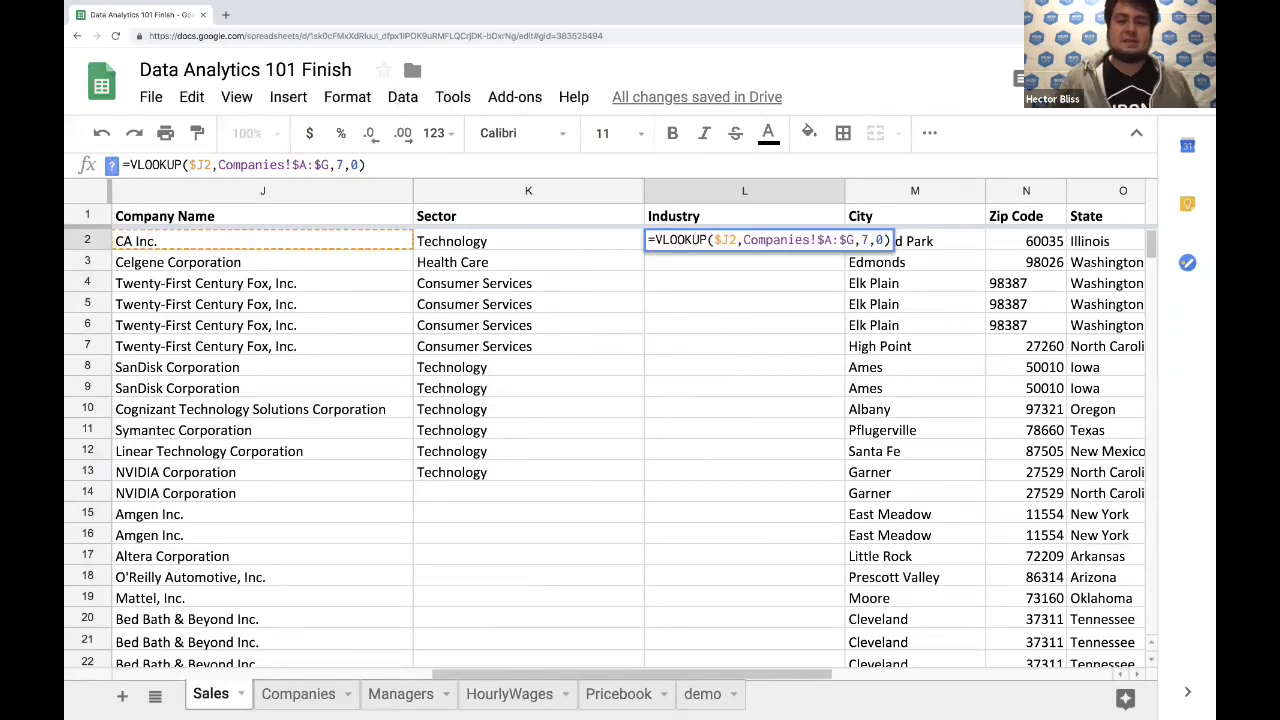
key(Return)
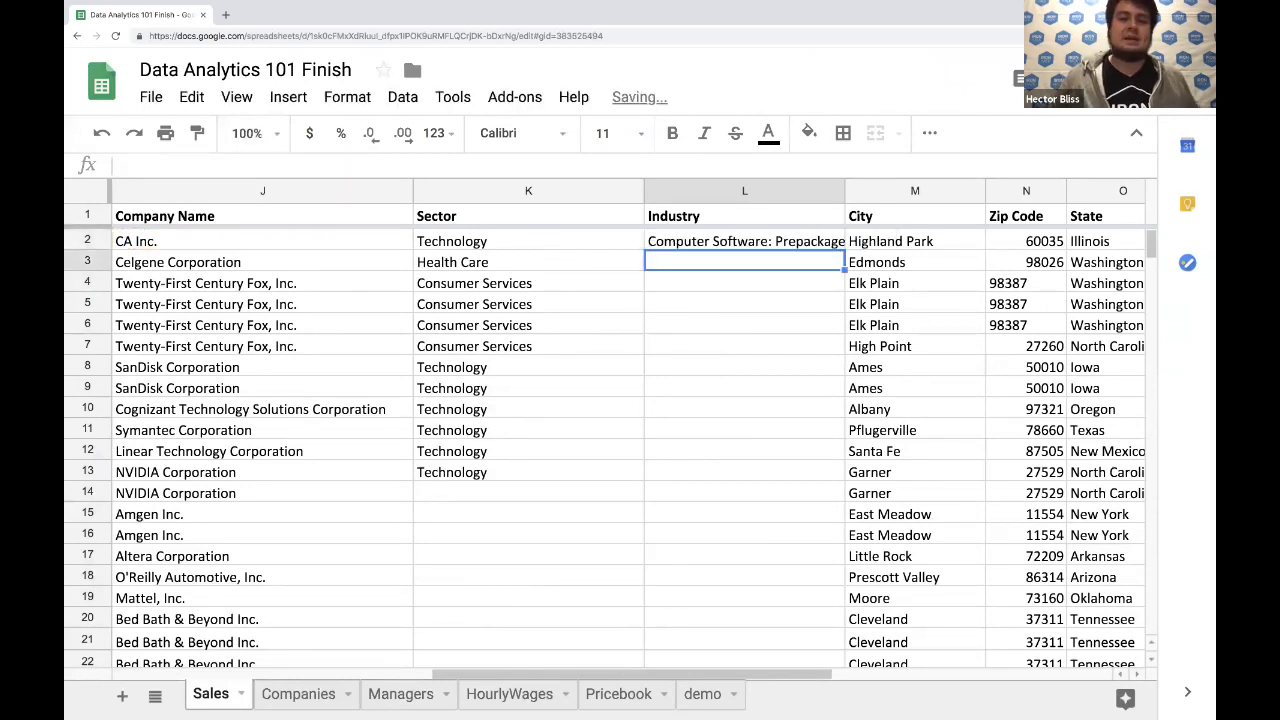
double_click(844, 190)
click(797, 248)
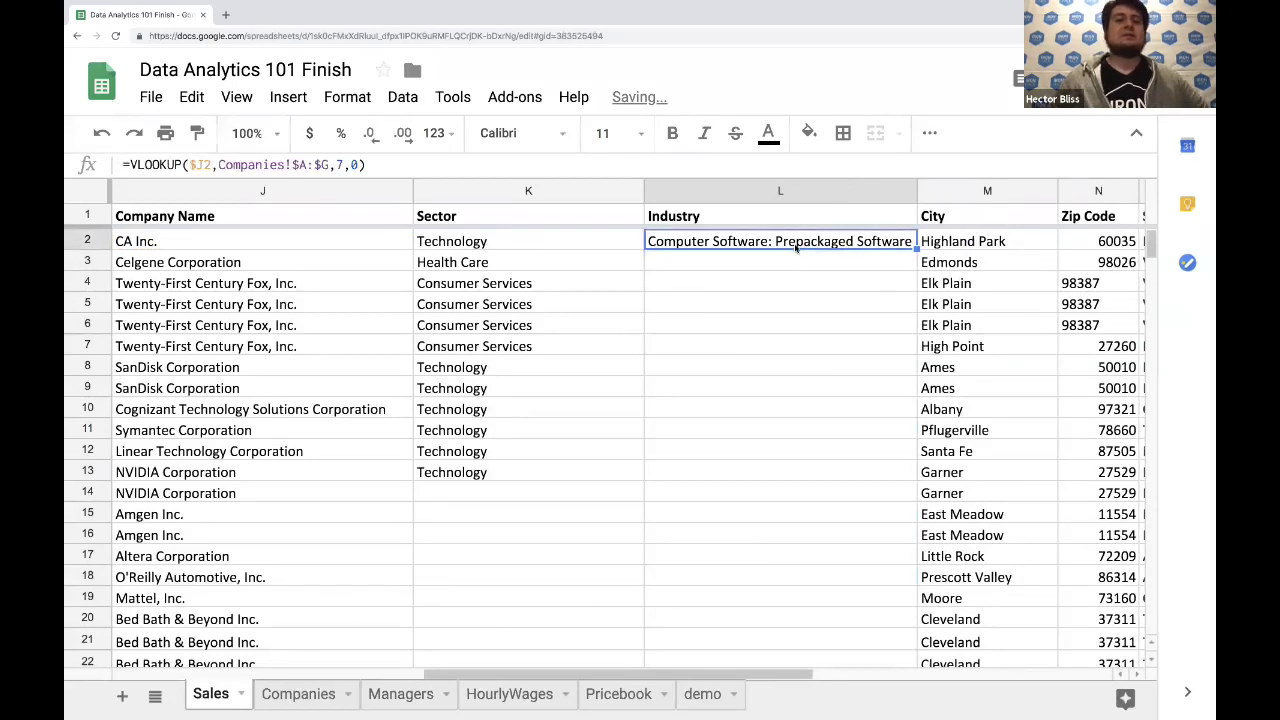
Copy the anchored Sector formula from K2 into all of column K except the header
click(383, 240)
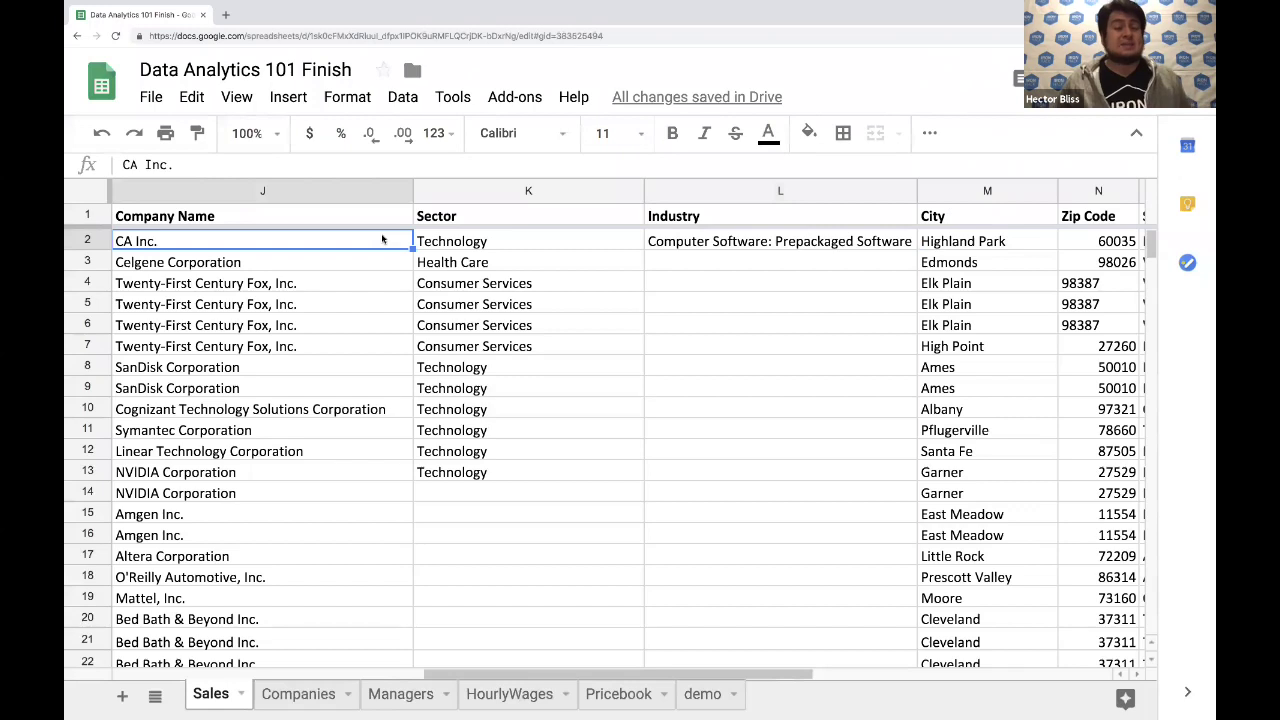
click(526, 250)
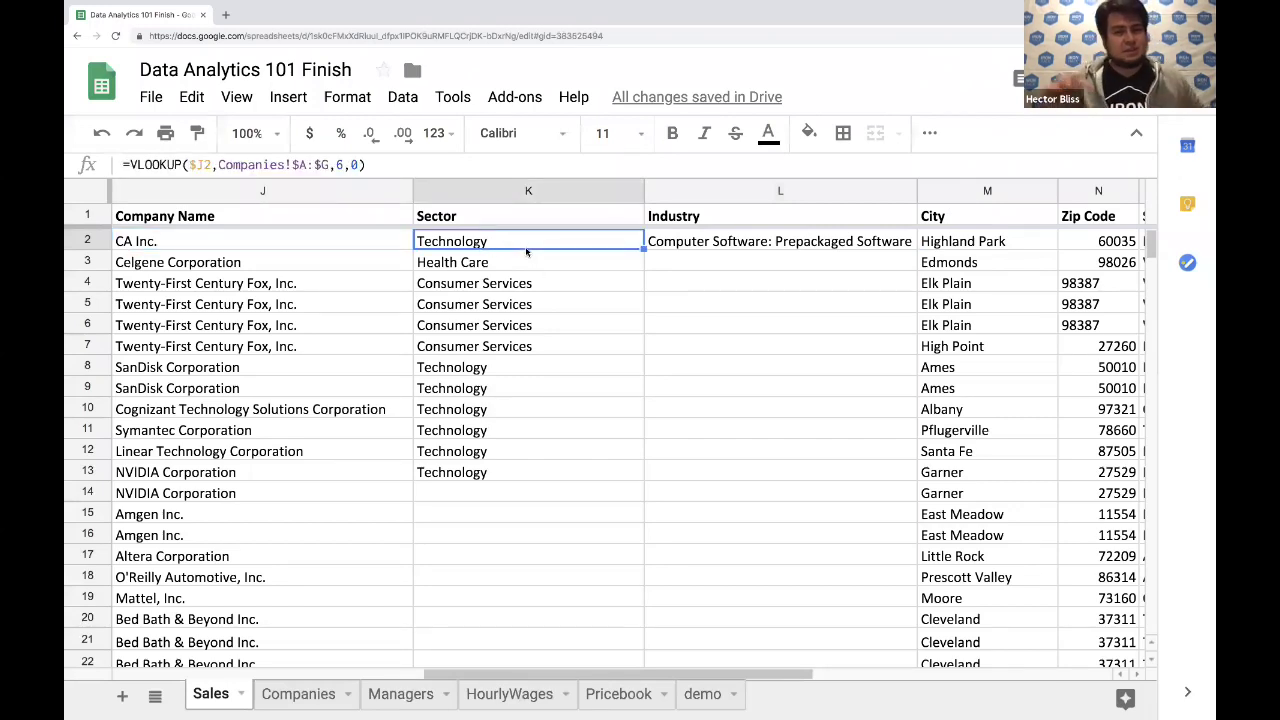
click(512, 262)
click(497, 240)
key(ctrl+c)
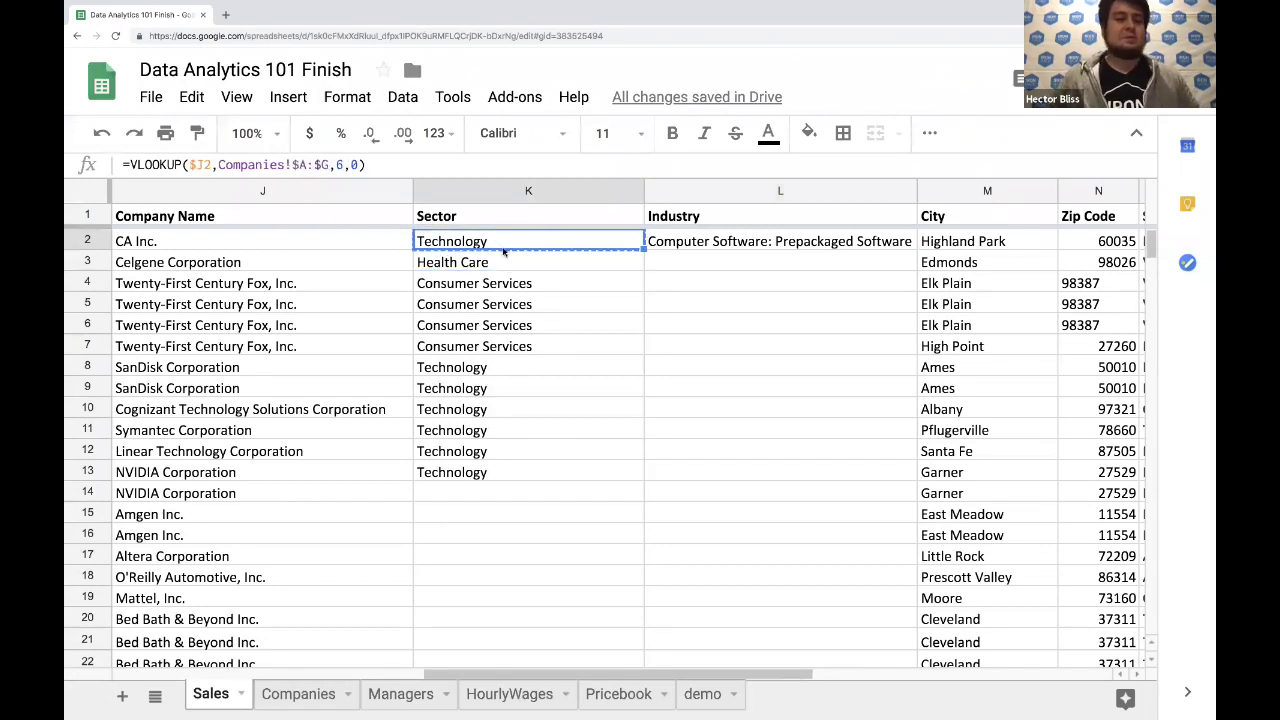
click(477, 190)
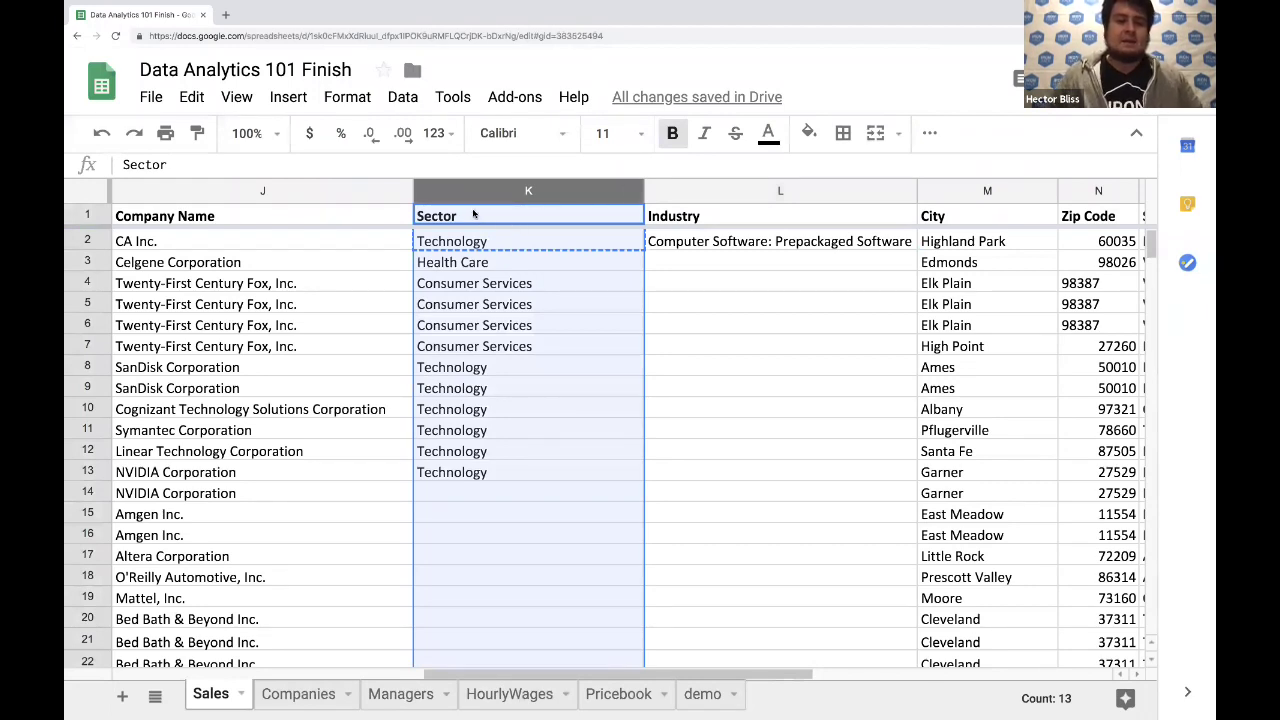
key(Return)
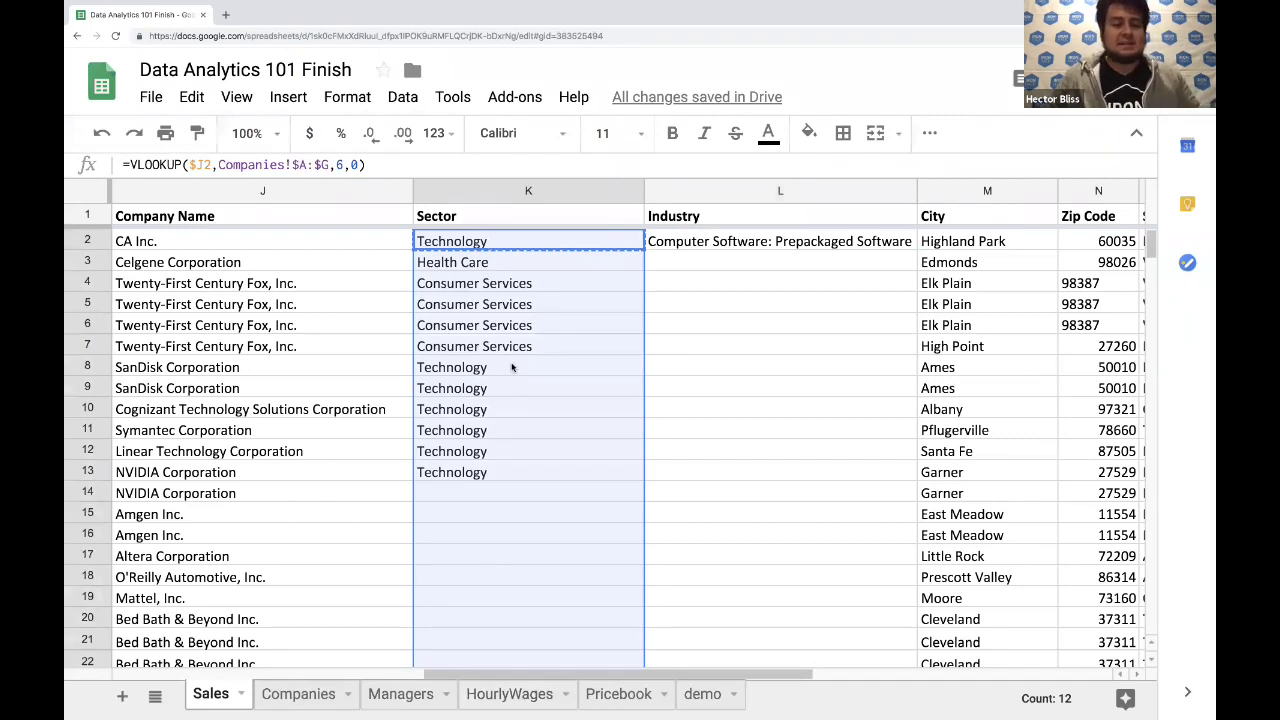
key(ctrl+v)
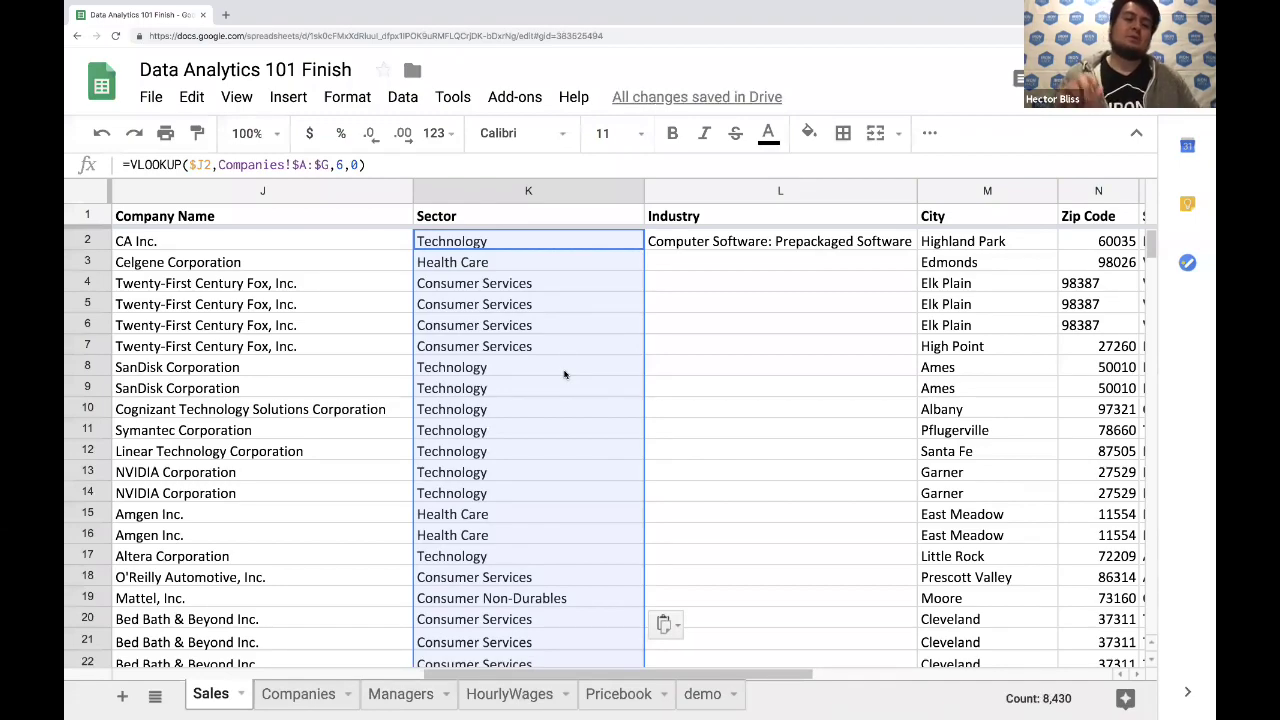
Copy the Industry formula from L2 into all of column L except the header
scroll(555, 444, down, 13)
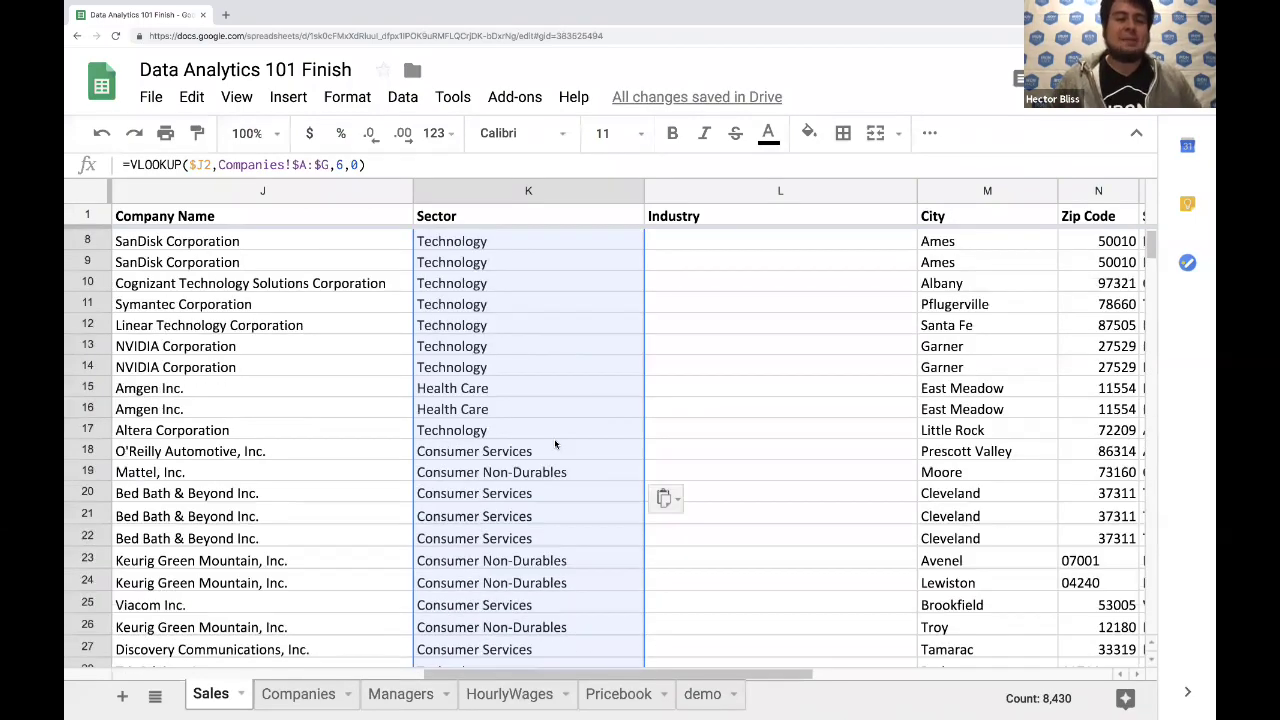
scroll(445, 428, down, 10)
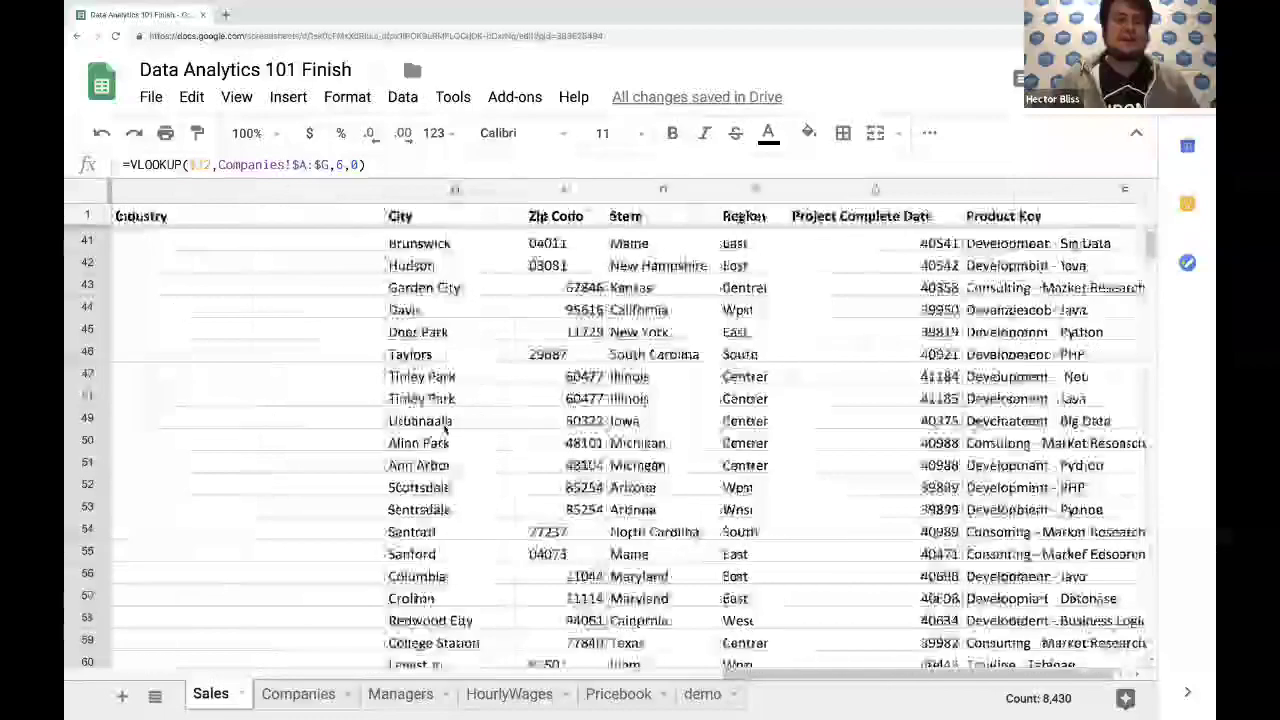
scroll(445, 428, down, 10)
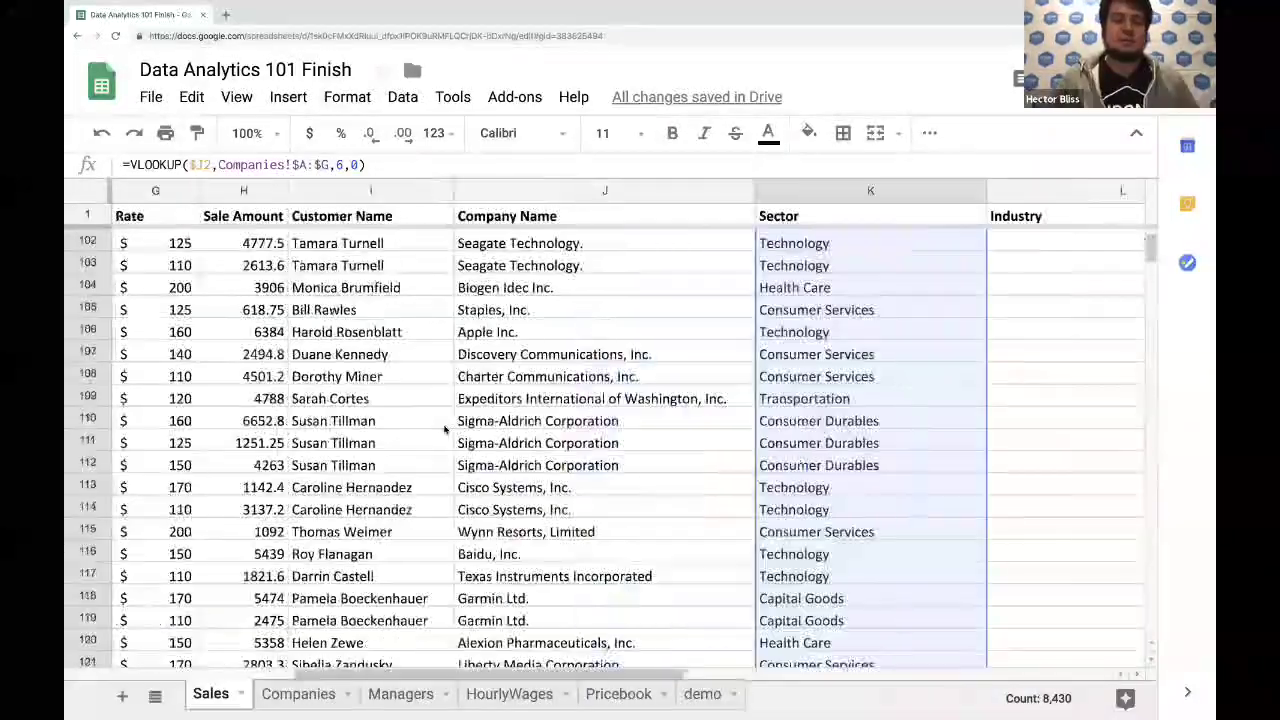
scroll(445, 428, up, 20)
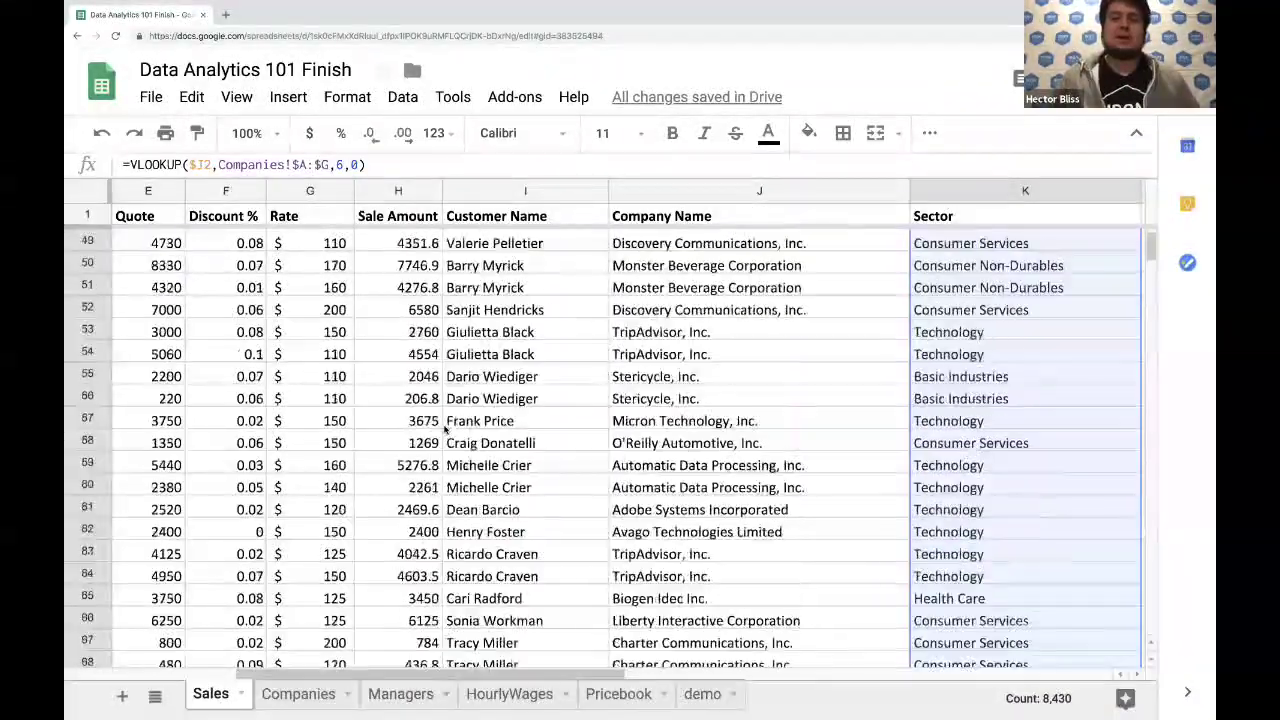
scroll(585, 437, right, 8)
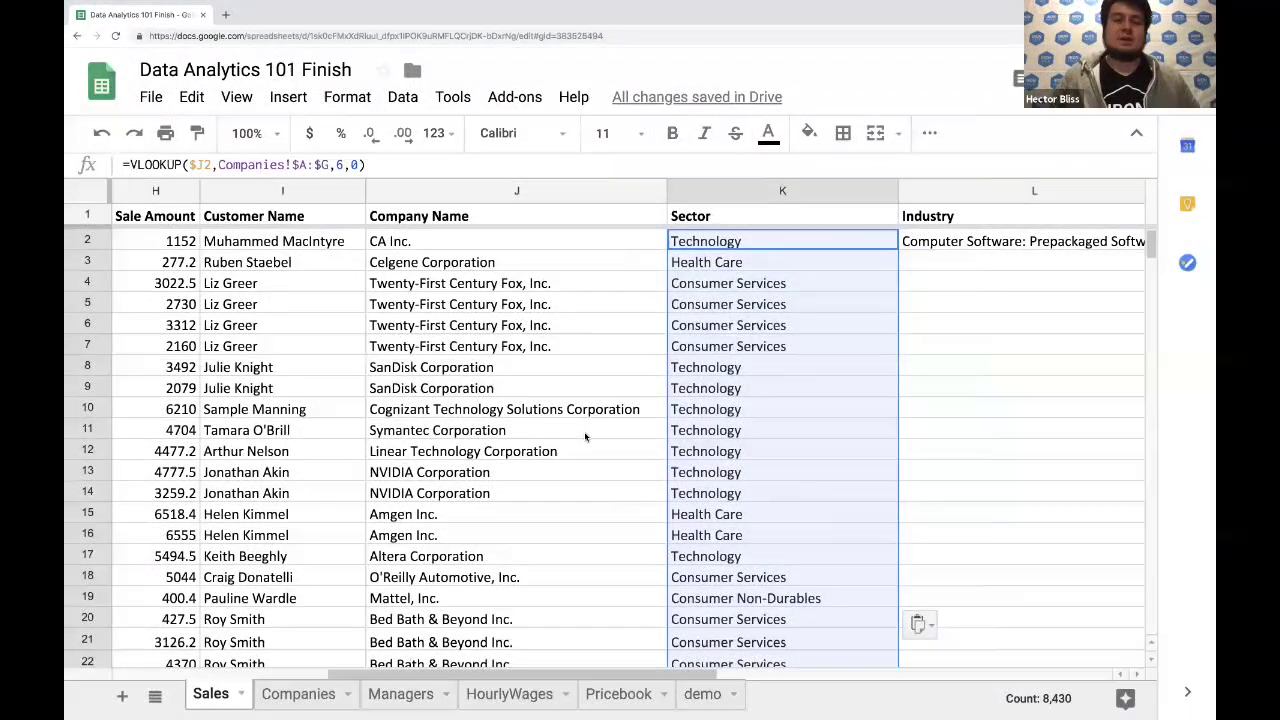
scroll(548, 407, left, 3)
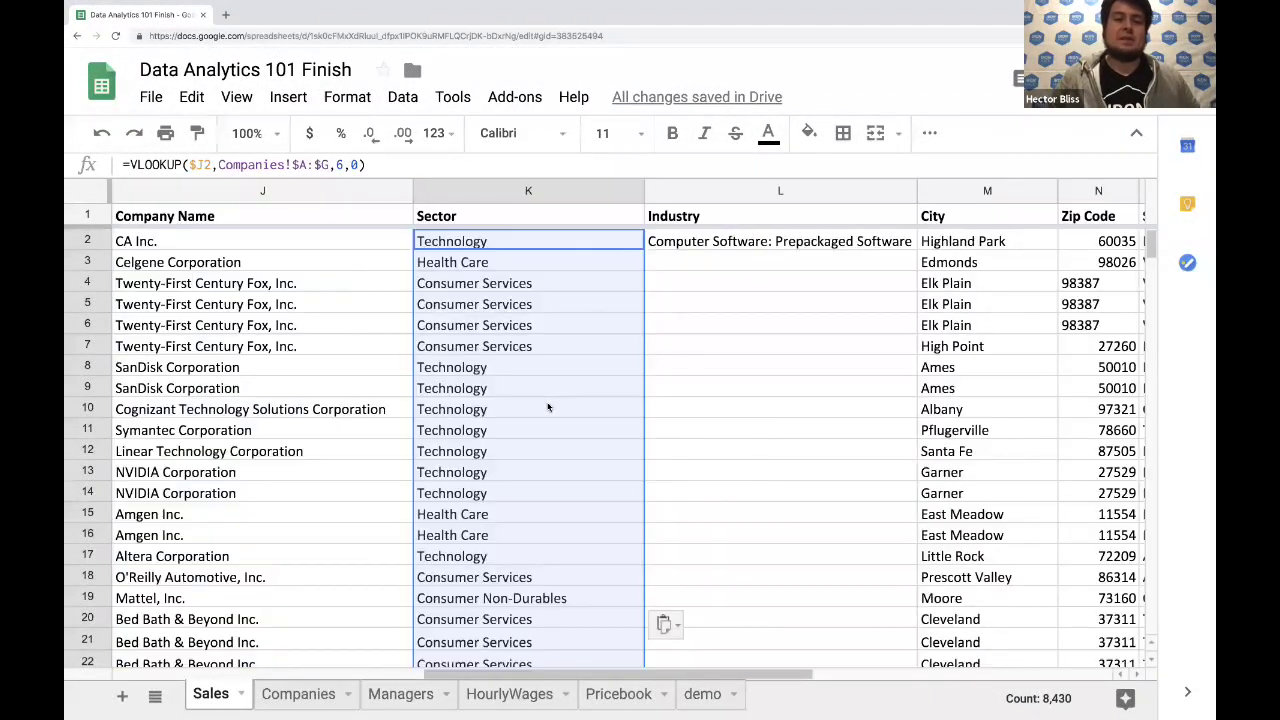
click(750, 247)
key(ctrl+c)
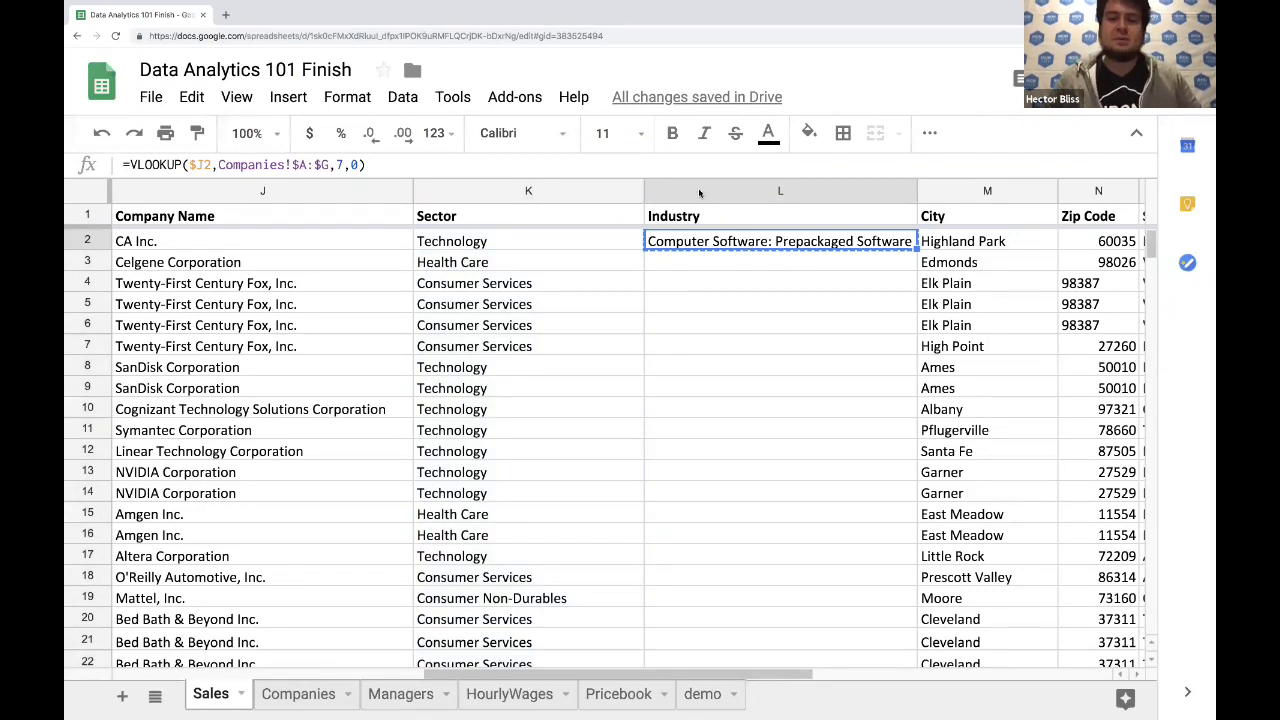
click(700, 191)
ctrl+click(731, 216)
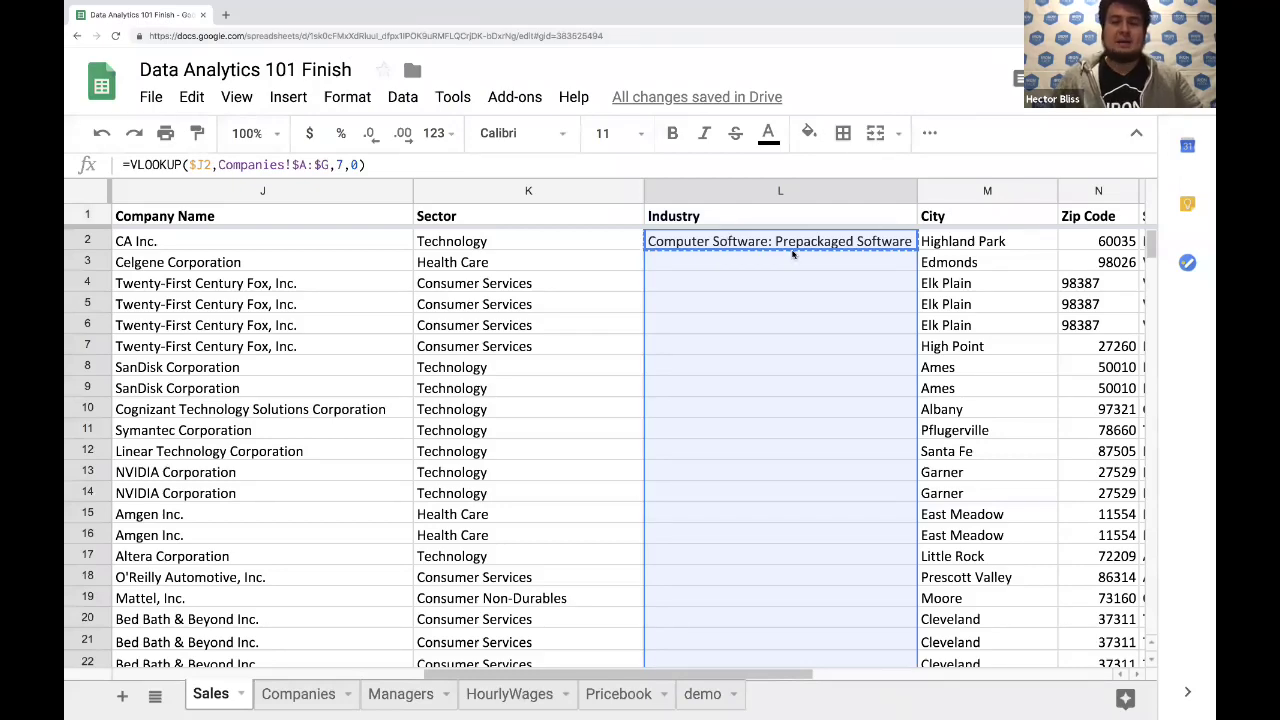
key(ctrl+v)
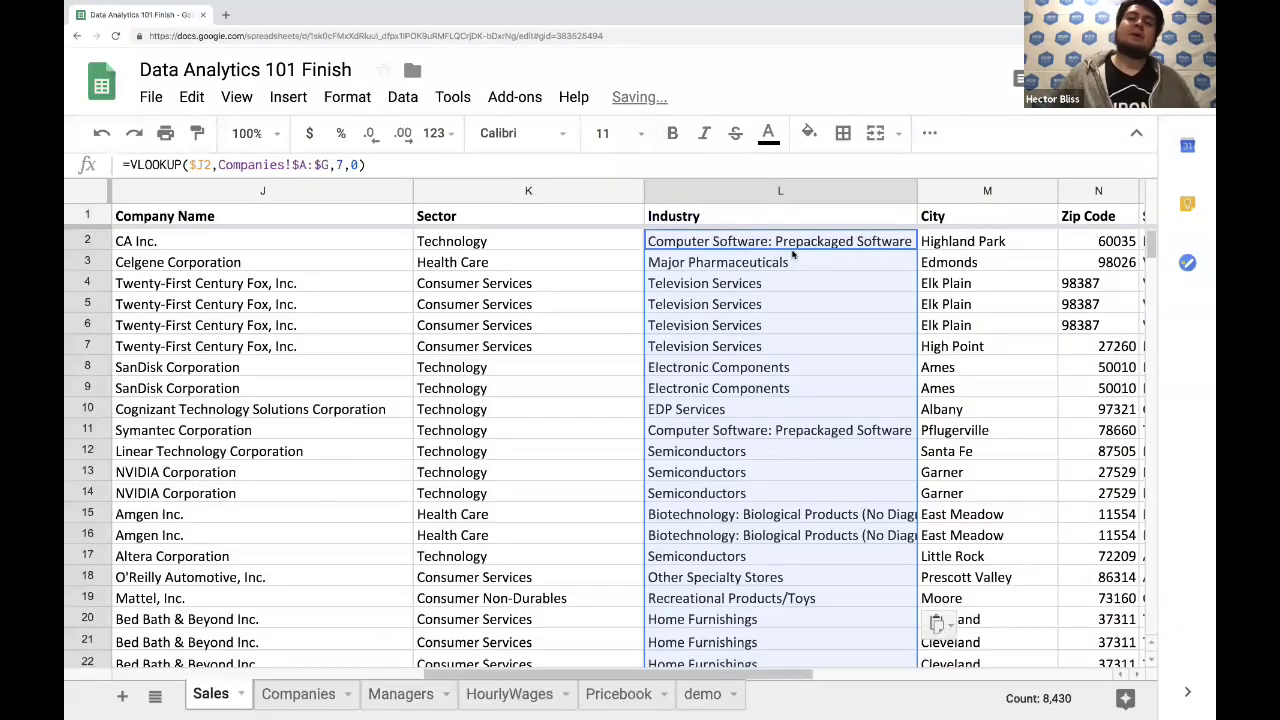
click(594, 267)
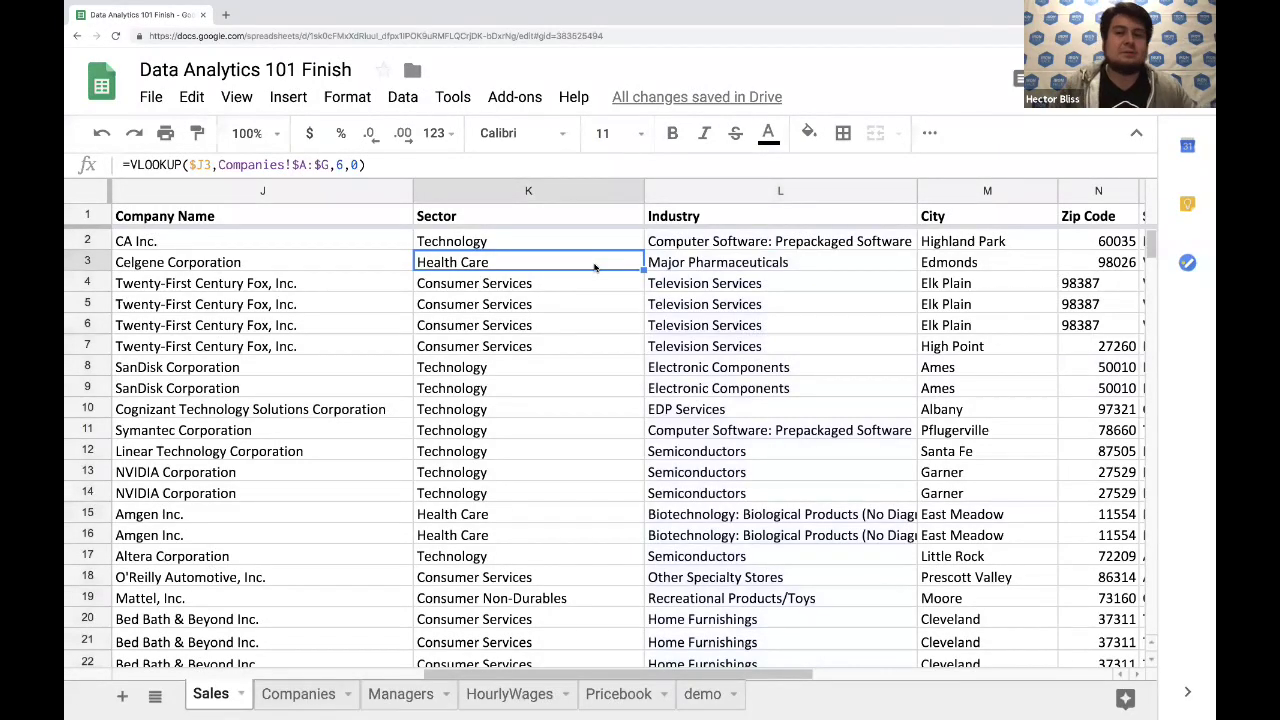
Insert a column to the right of Consultant on the Sales sheet and title it "Manager"
scroll(693, 325, right, 5)
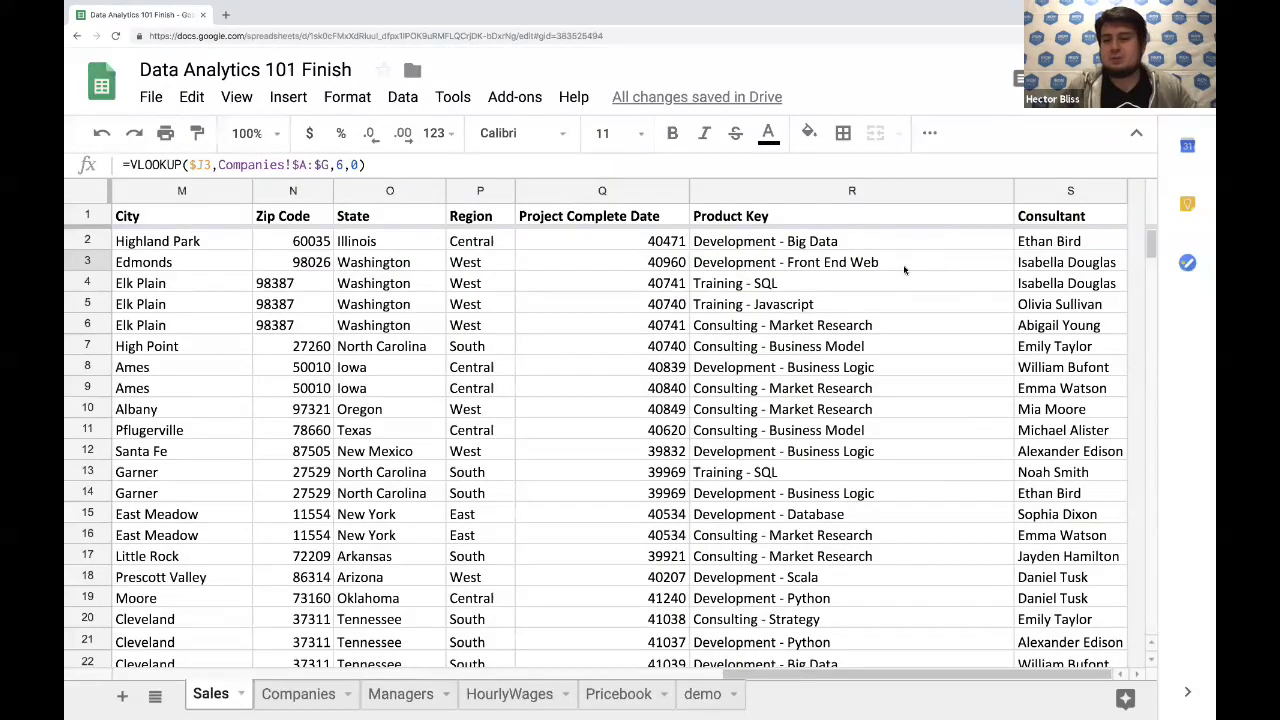
click(1062, 191)
click(1000, 191)
click(1068, 190)
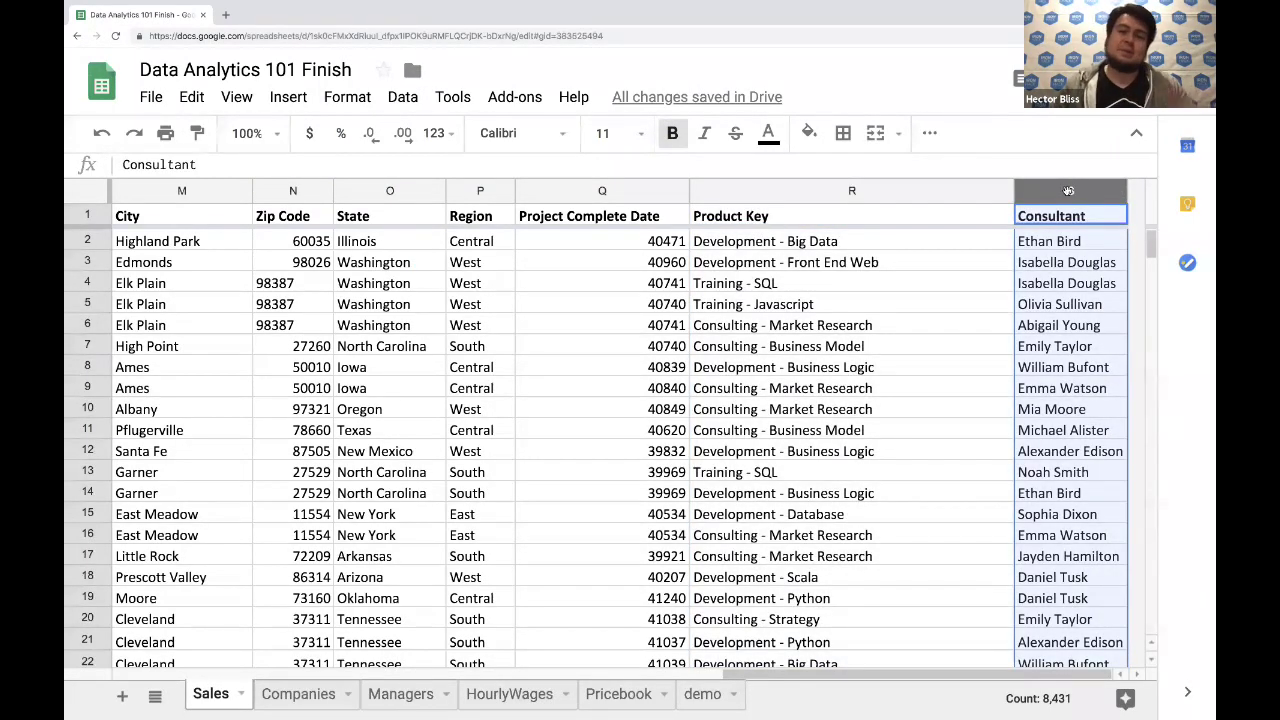
right_click(1068, 190)
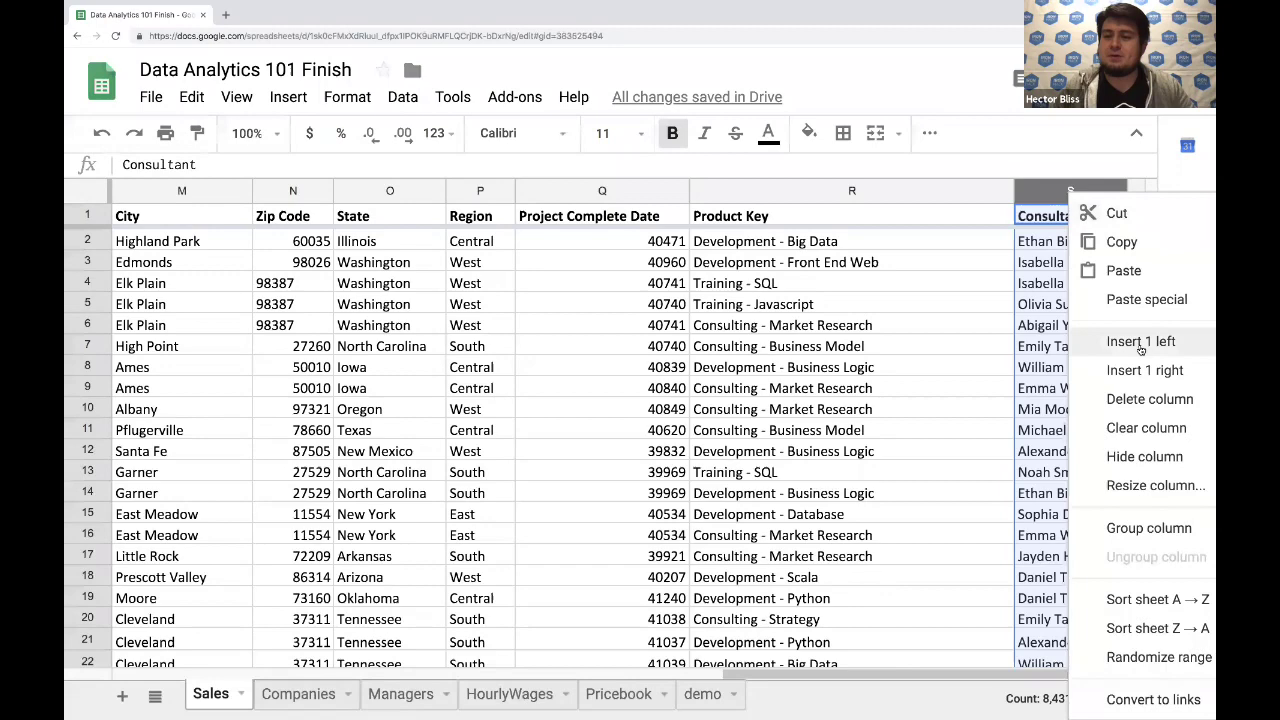
click(1124, 371)
click(1049, 284)
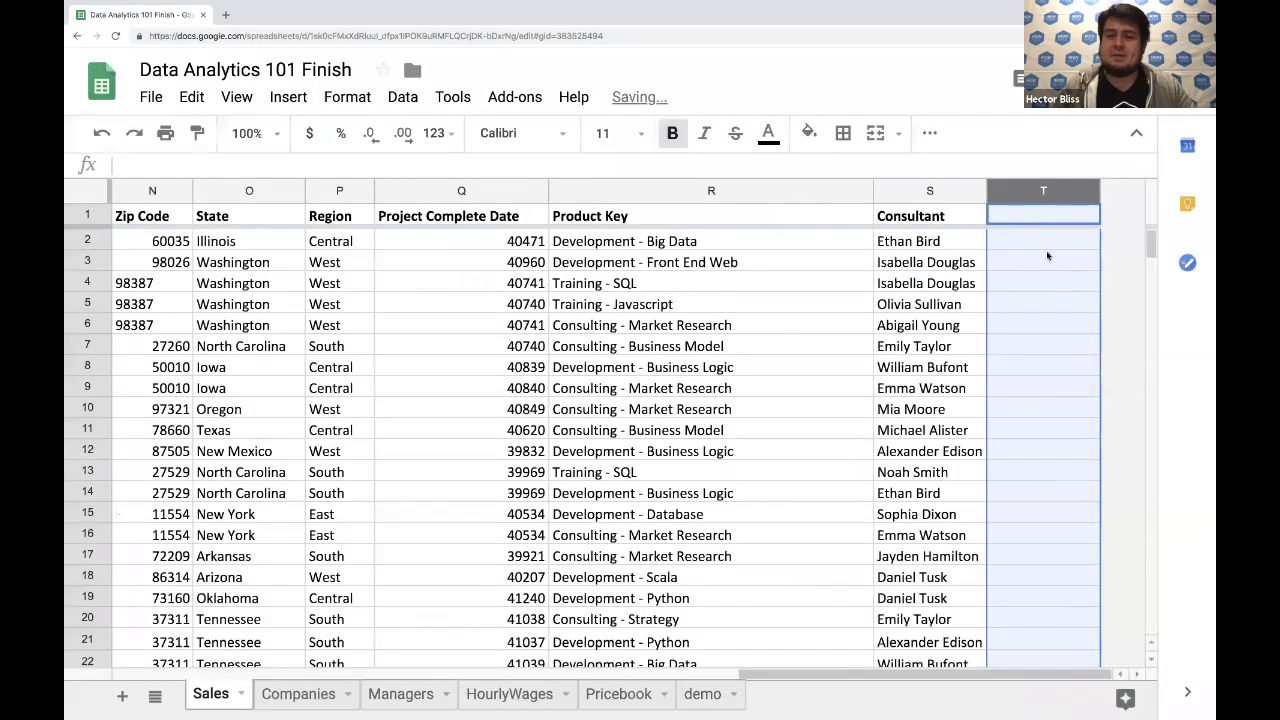
click(1013, 216)
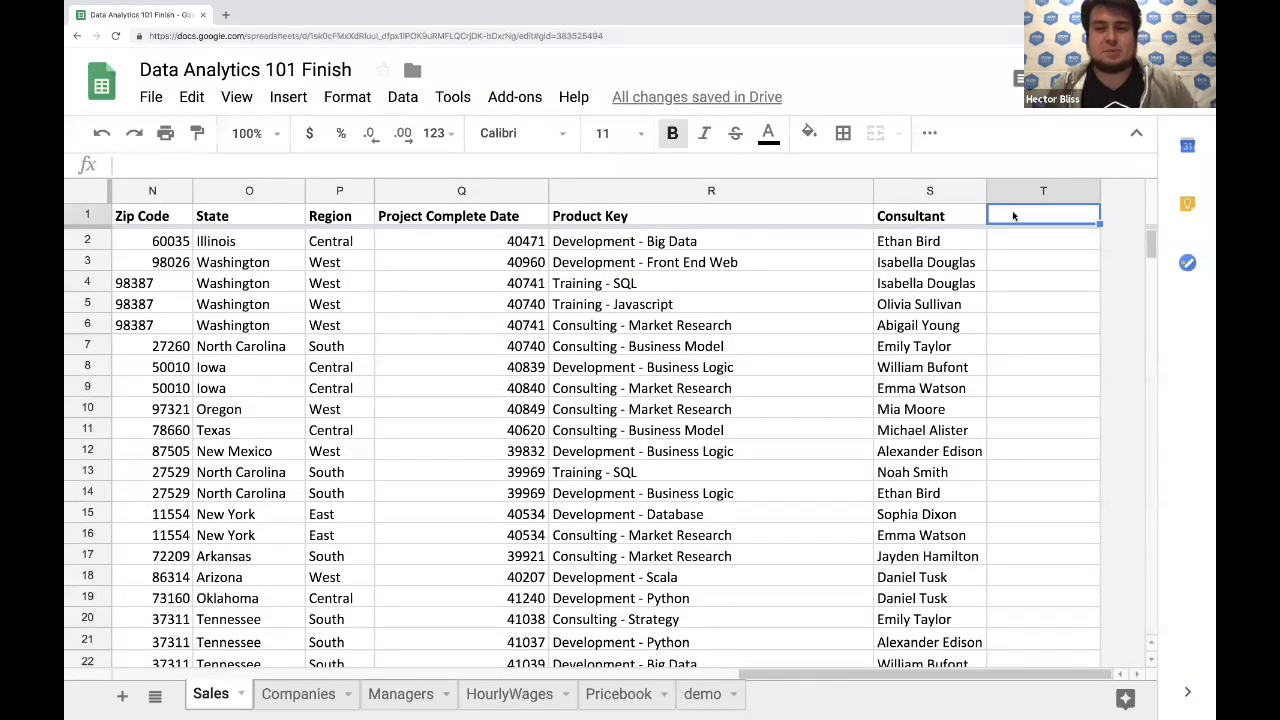
text(Manager)
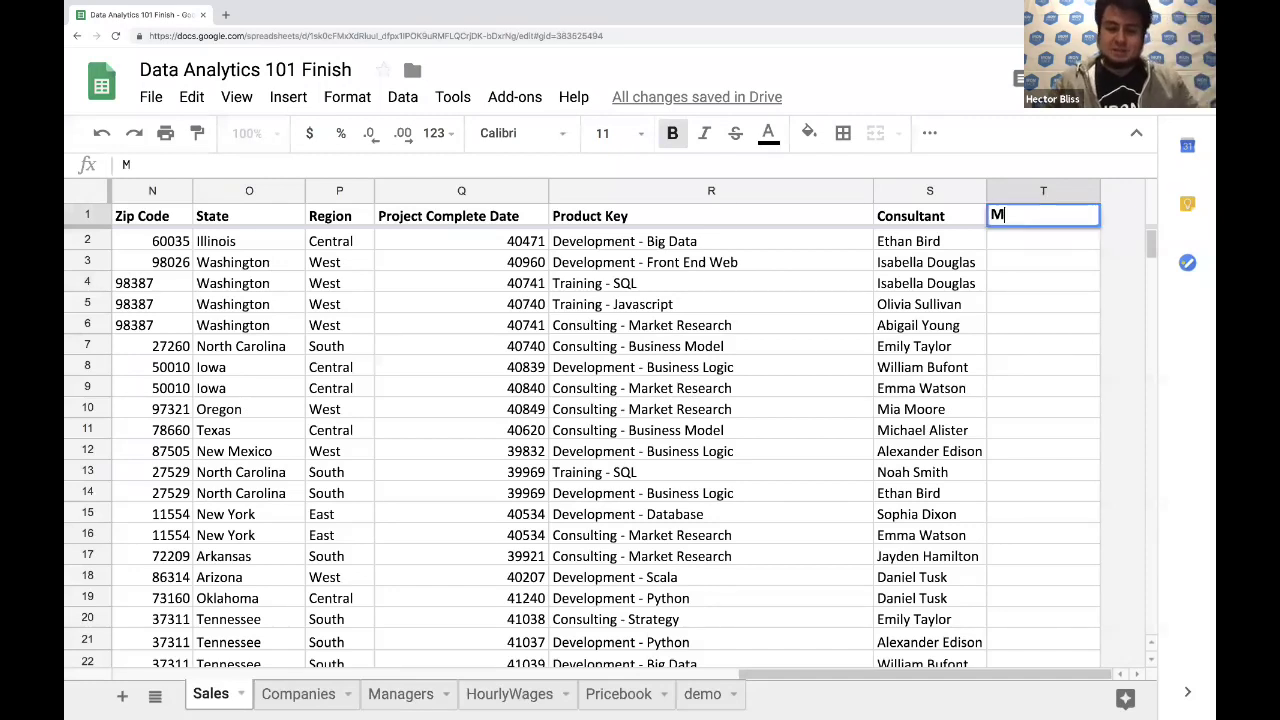
key(Return)
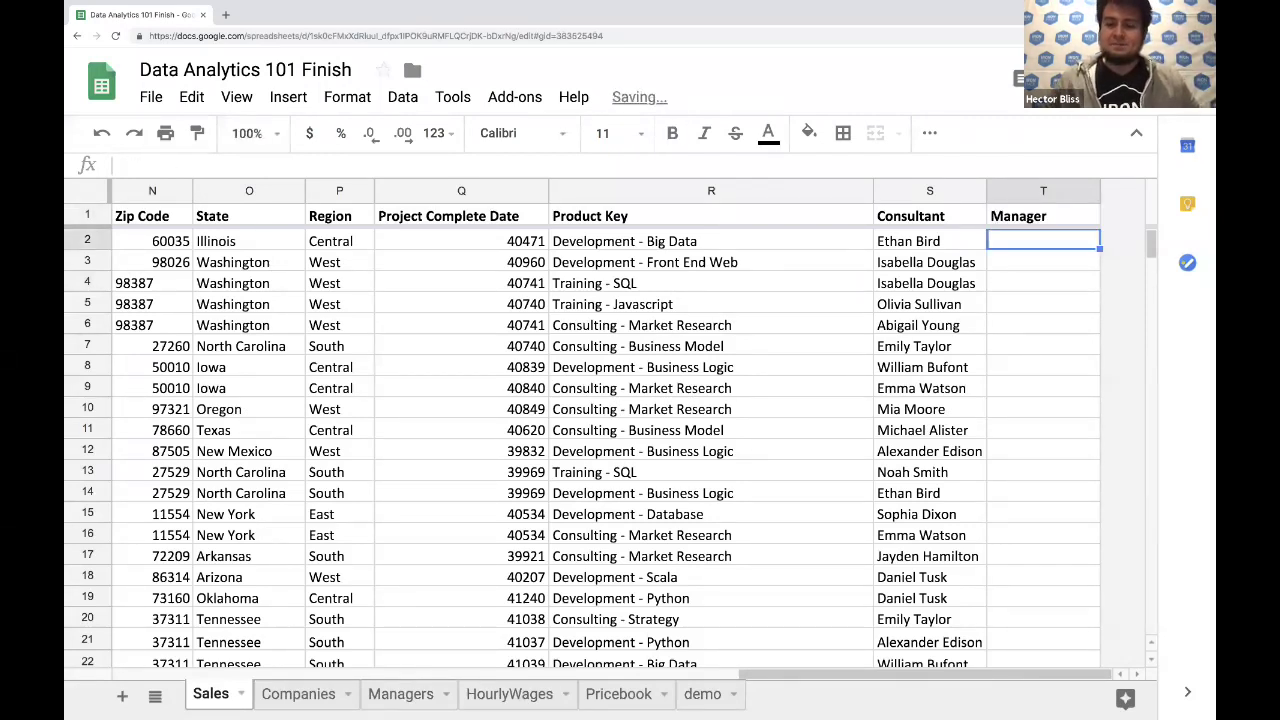
key(Up)
click(1036, 240)
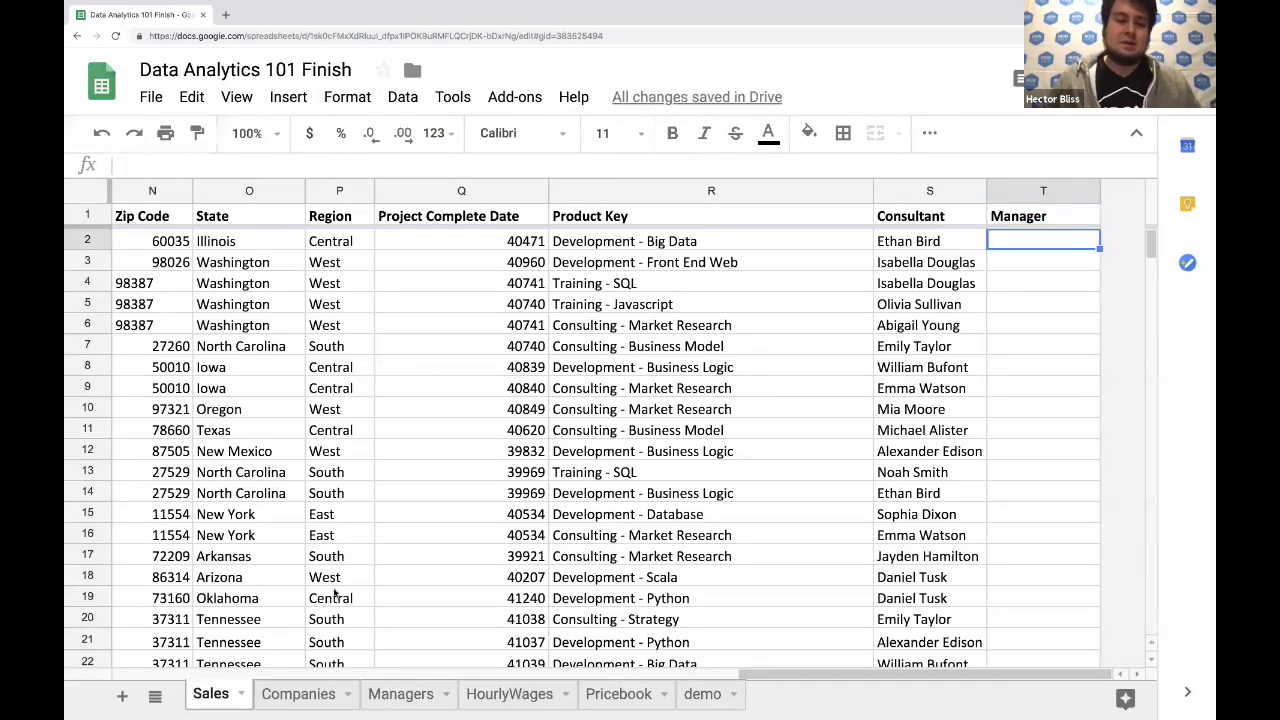
Examine the Region and Manager columns on the Managers sheet and compare them with the Region column on the Sales sheet
click(400, 697)
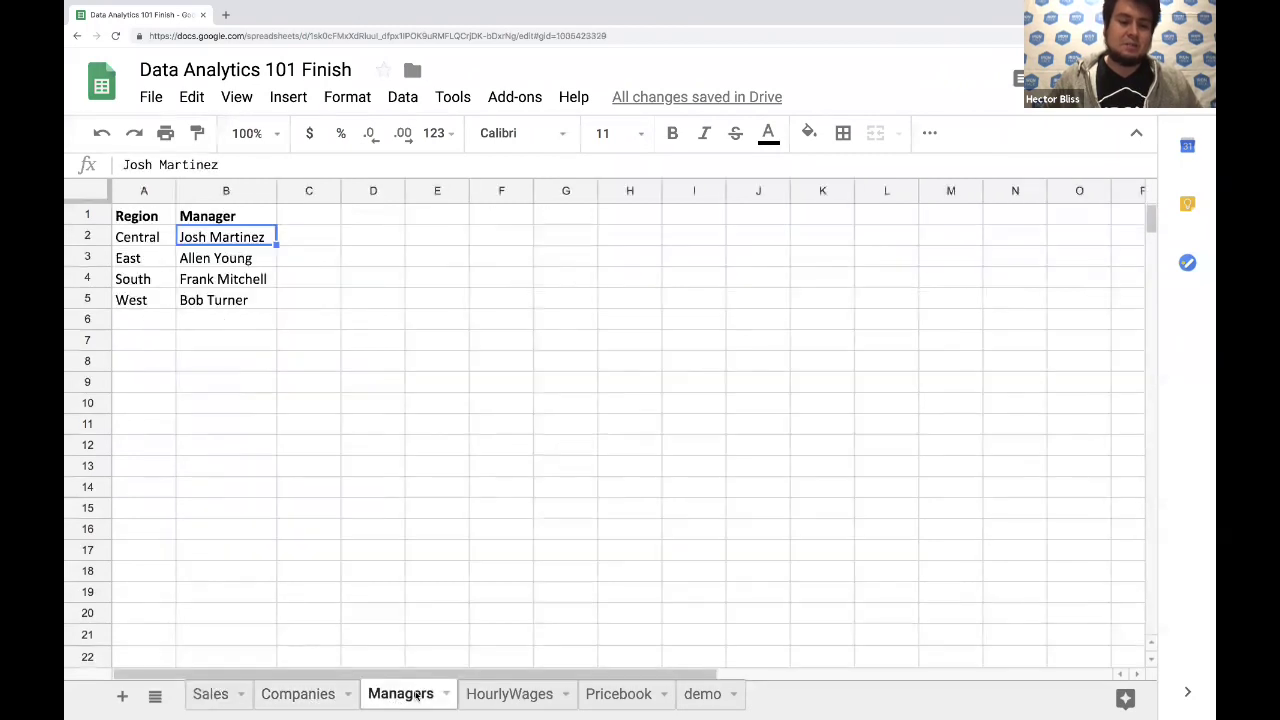
click(138, 240)
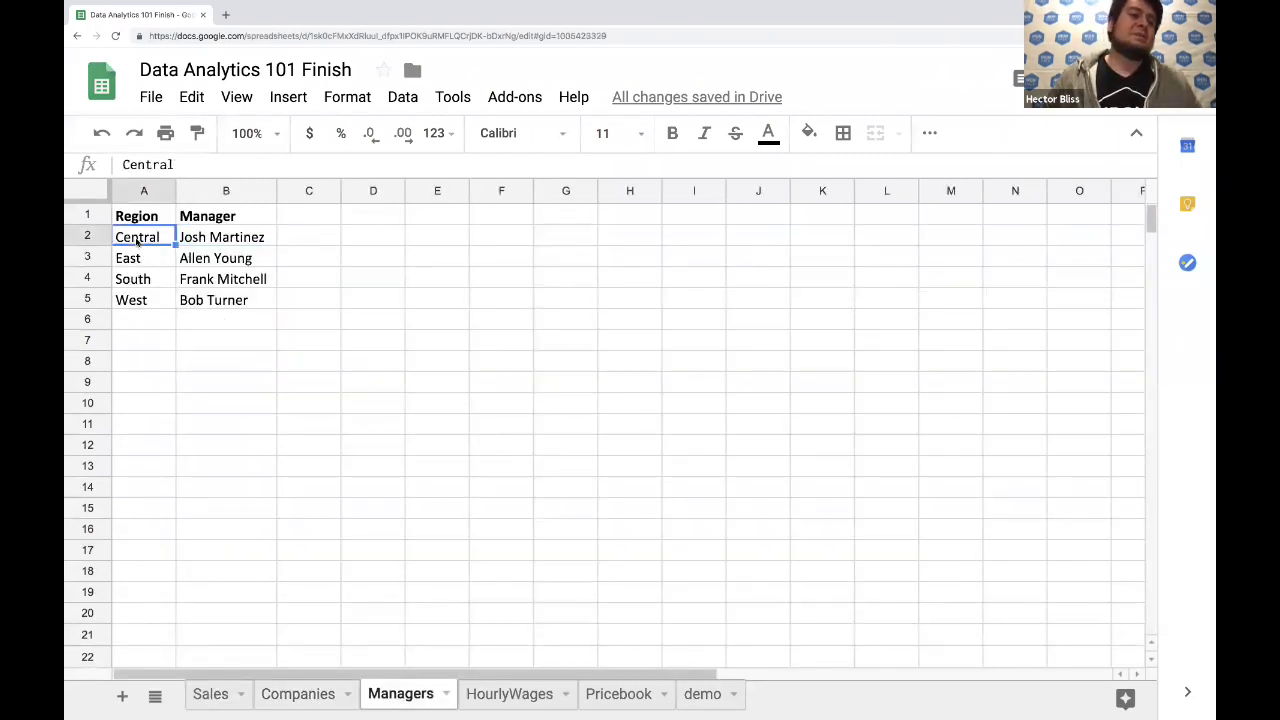
click(198, 234)
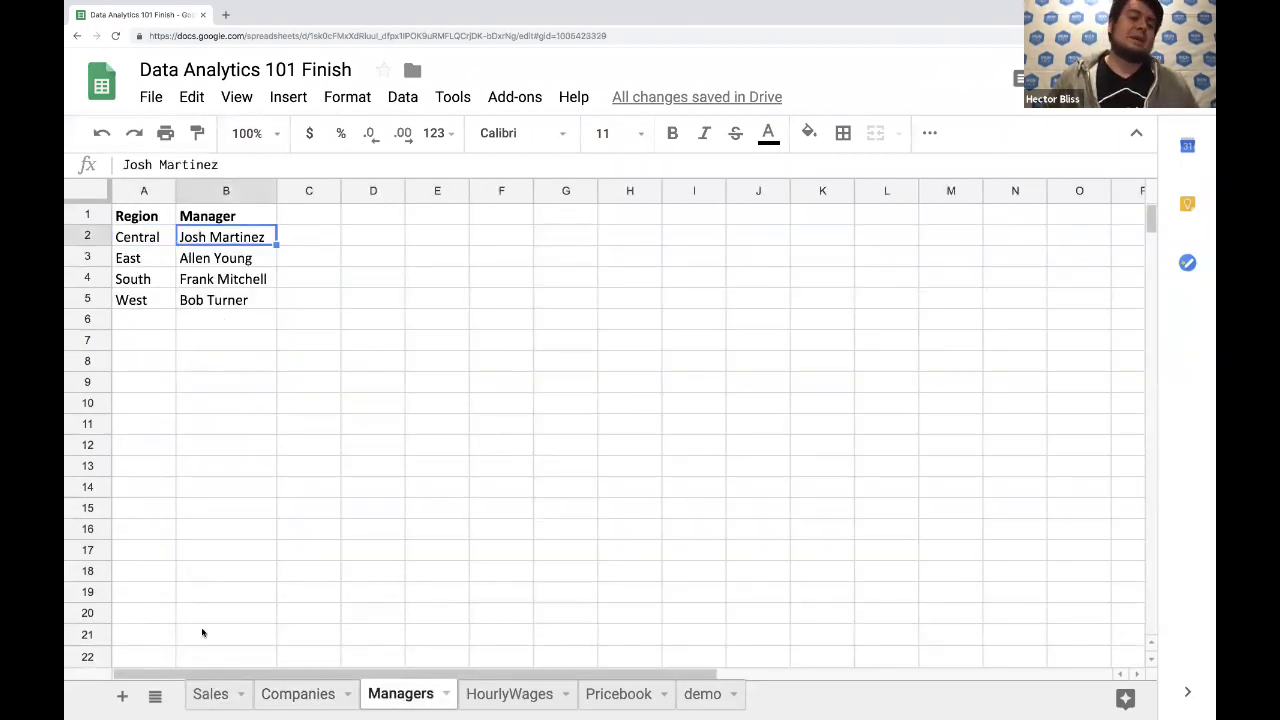
click(205, 694)
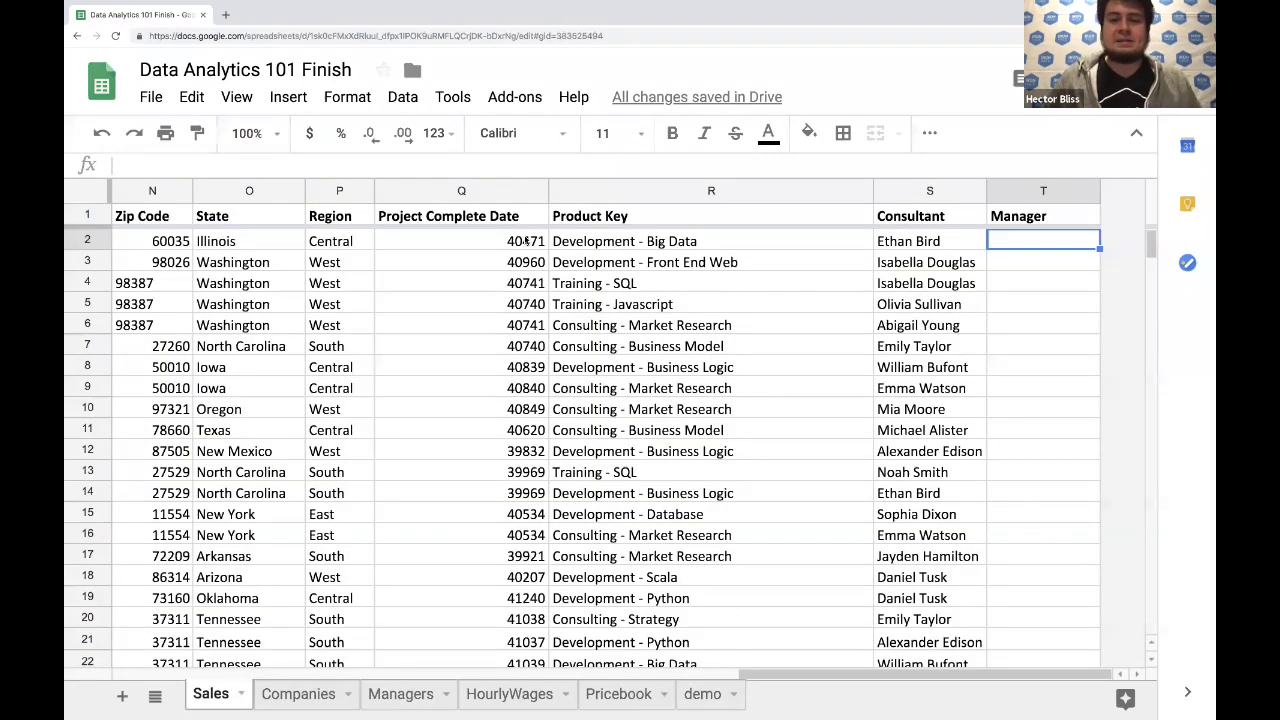
click(326, 238)
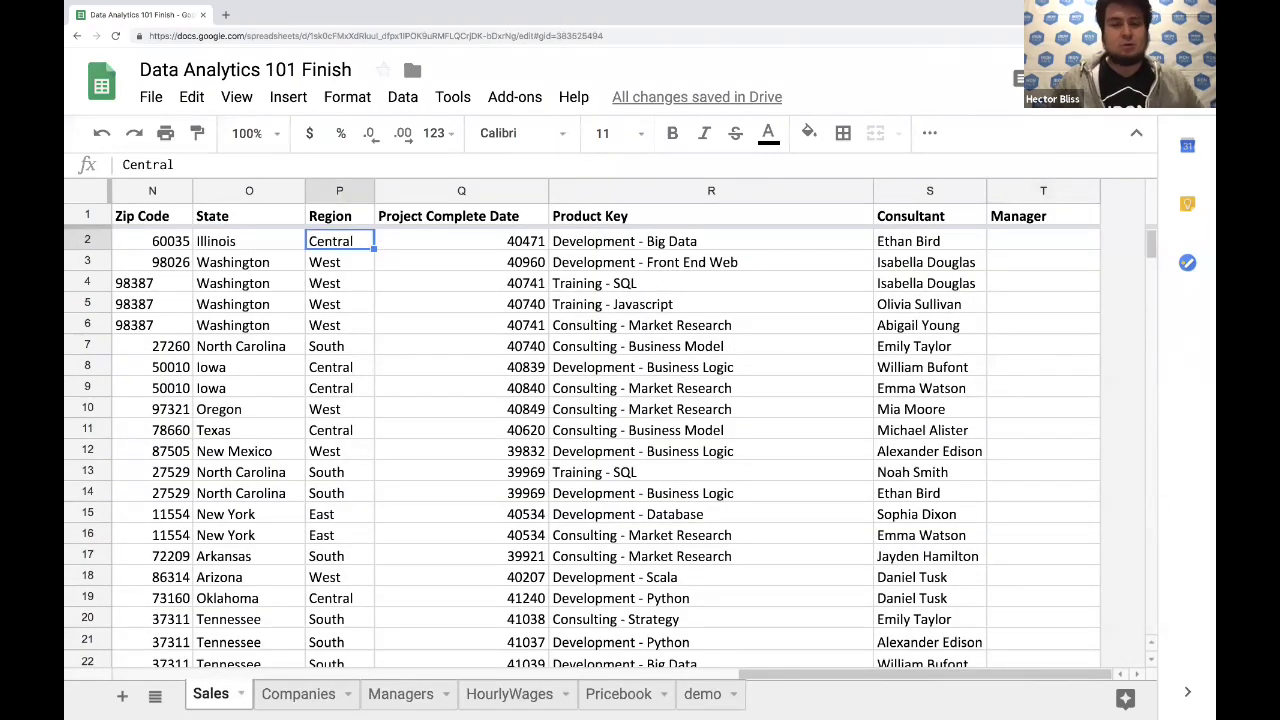
key(Down)
key(Down)
key(Down)
key(Down)
key(Down)
key(Up)
key(Up)
key(Up)
key(Up)
key(Up)
key(Up)
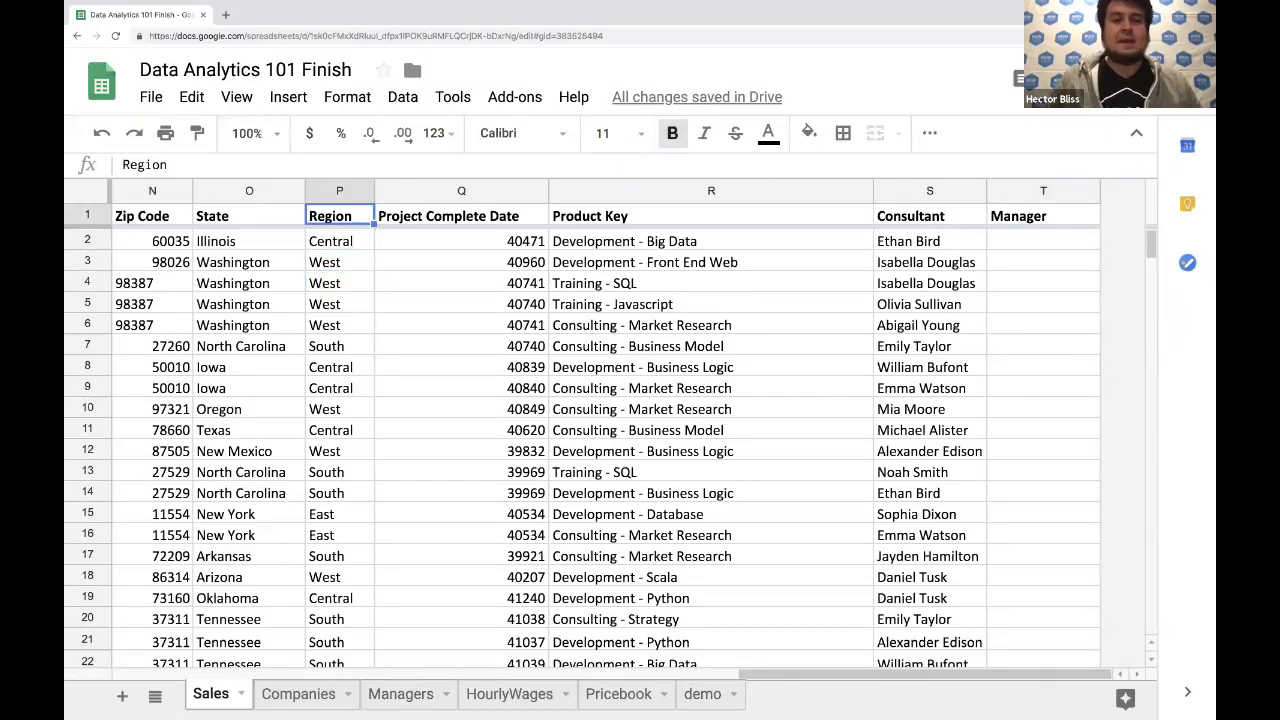
Look up the manager by region in Sales cell T2 with the formula =VLOOKUP(P2,Managers!A:B,2,0)
click(1027, 237)
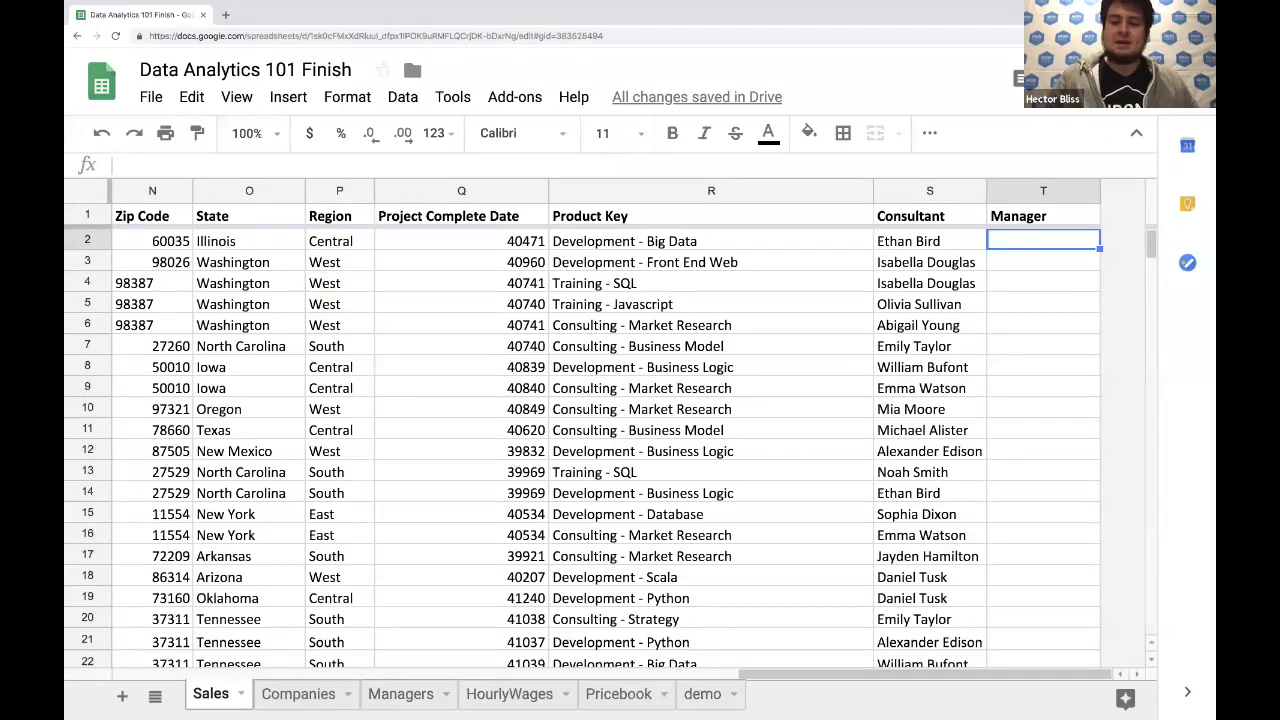
text(=VLOOKUP()
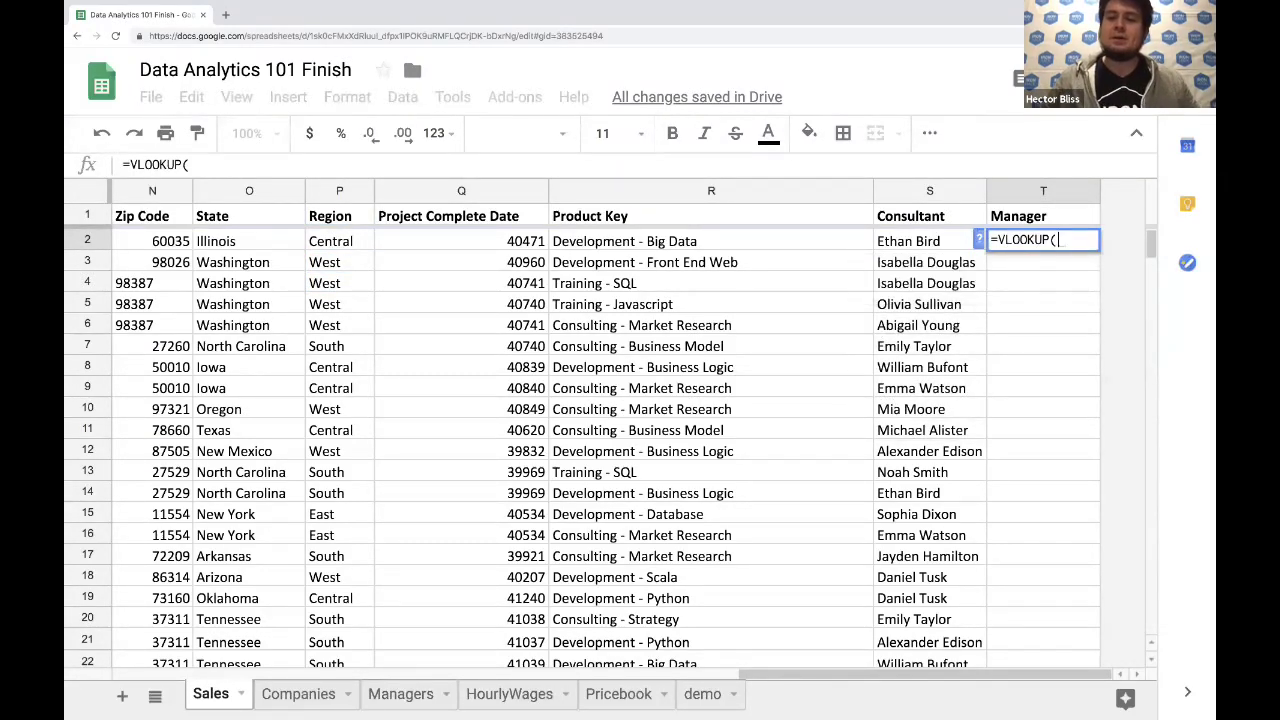
click(337, 243)
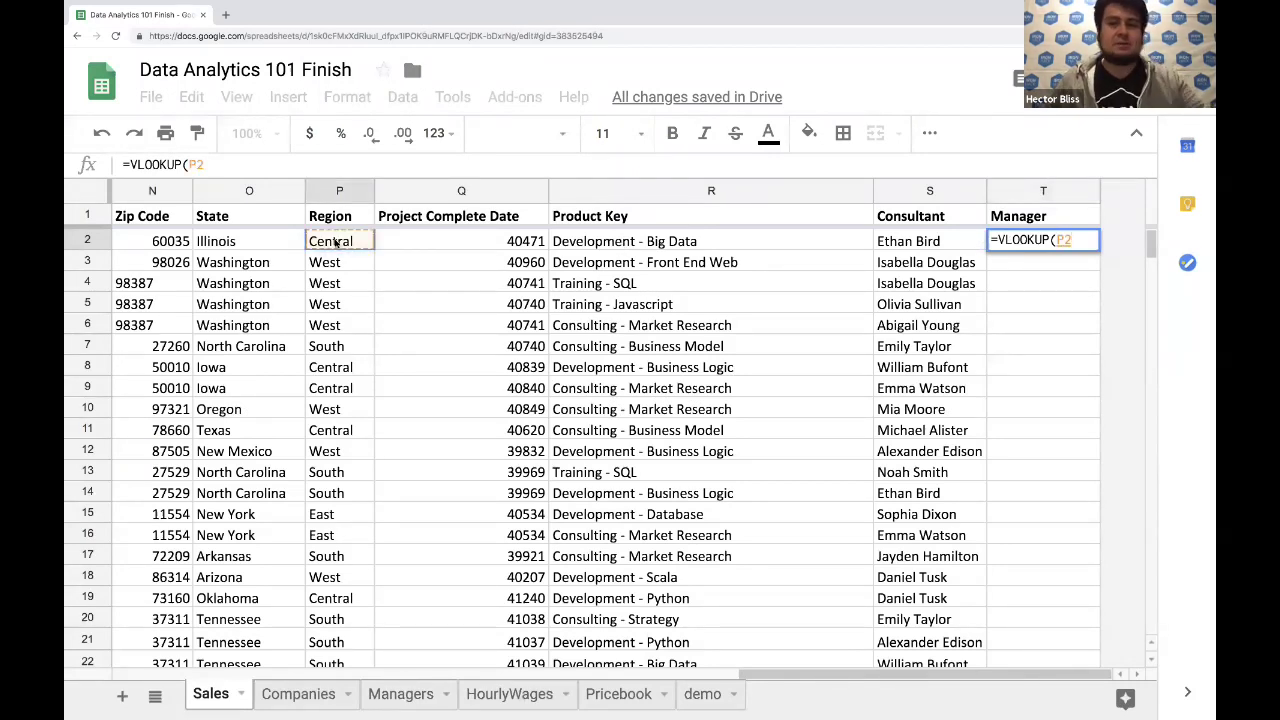
text(,)
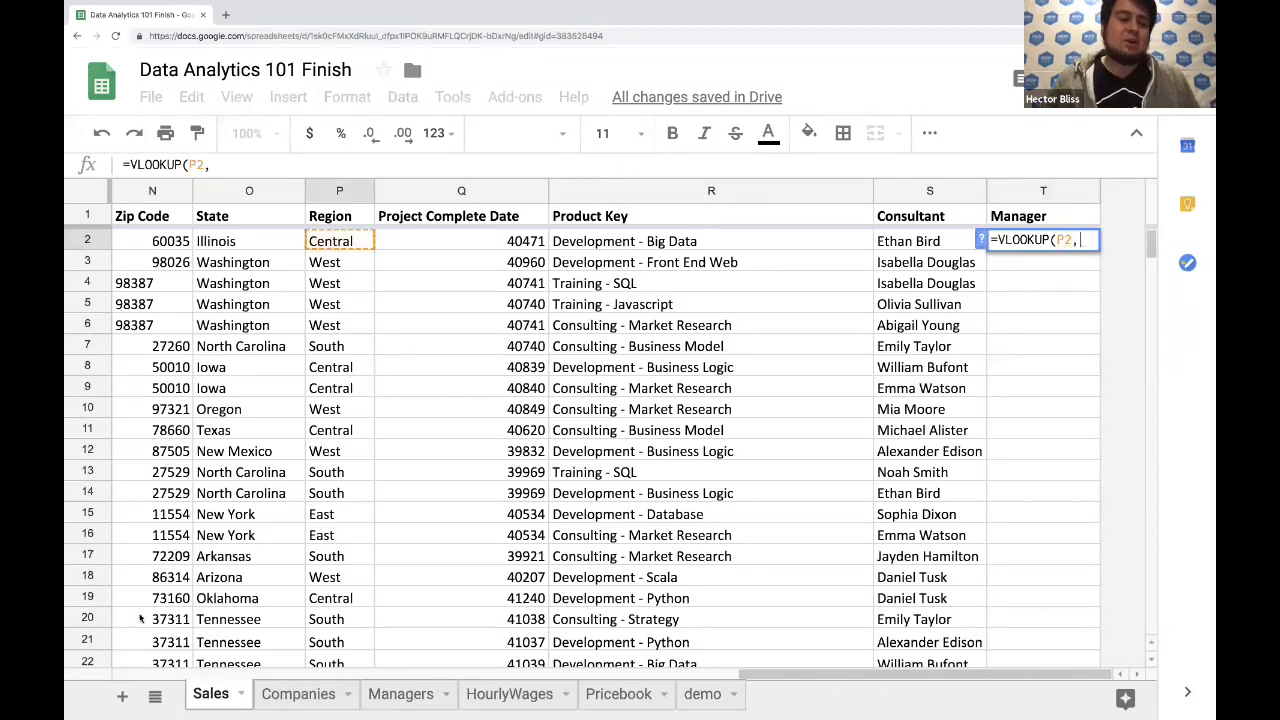
click(296, 697)
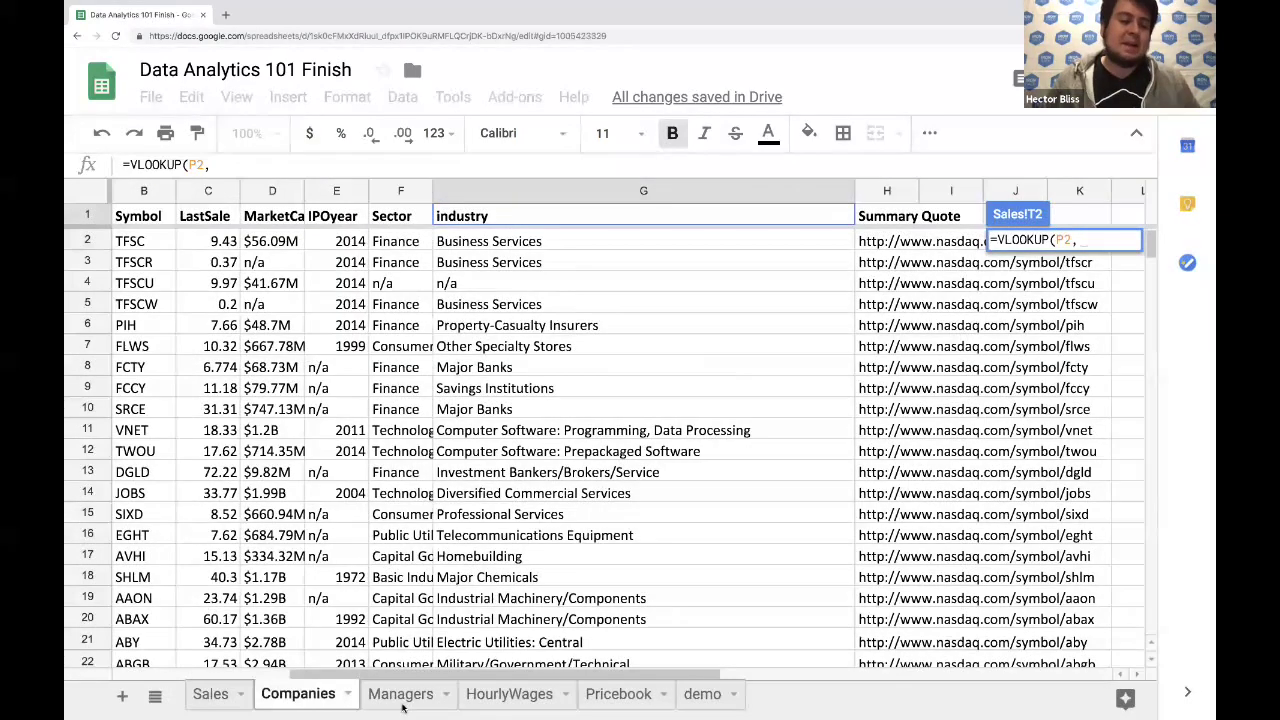
click(400, 700)
drag(142, 191, 205, 191)
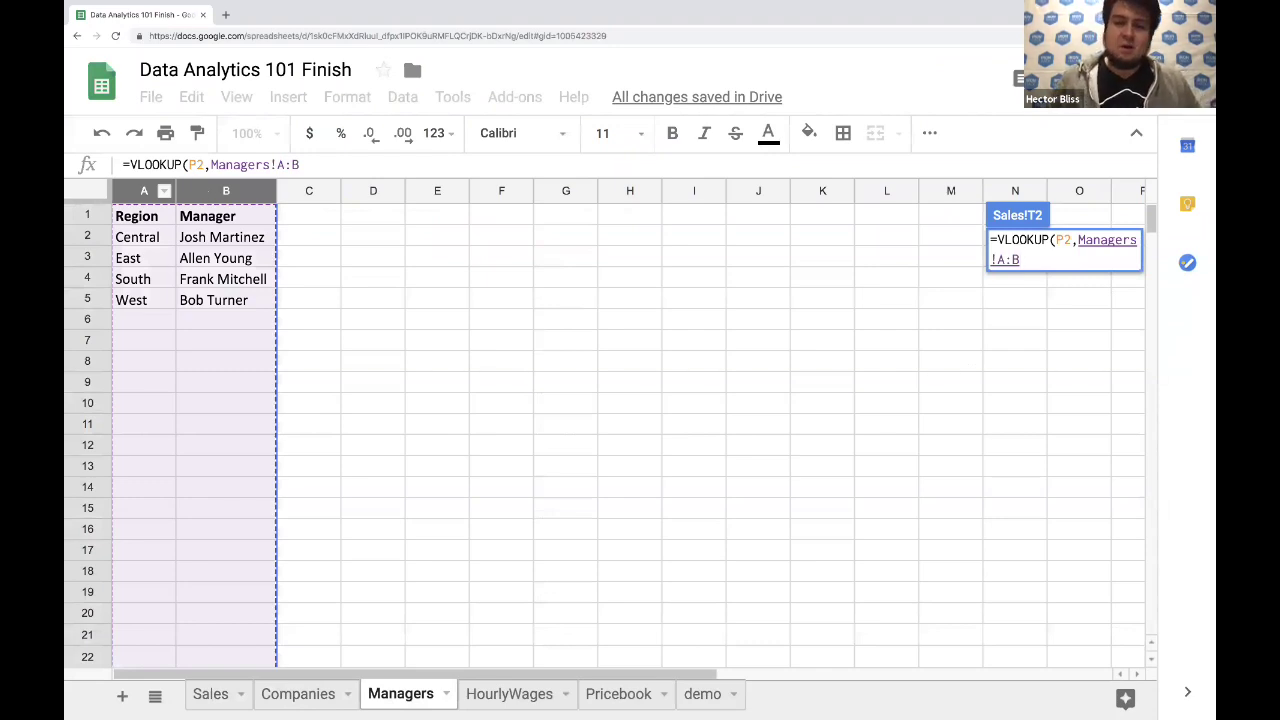
text(,)
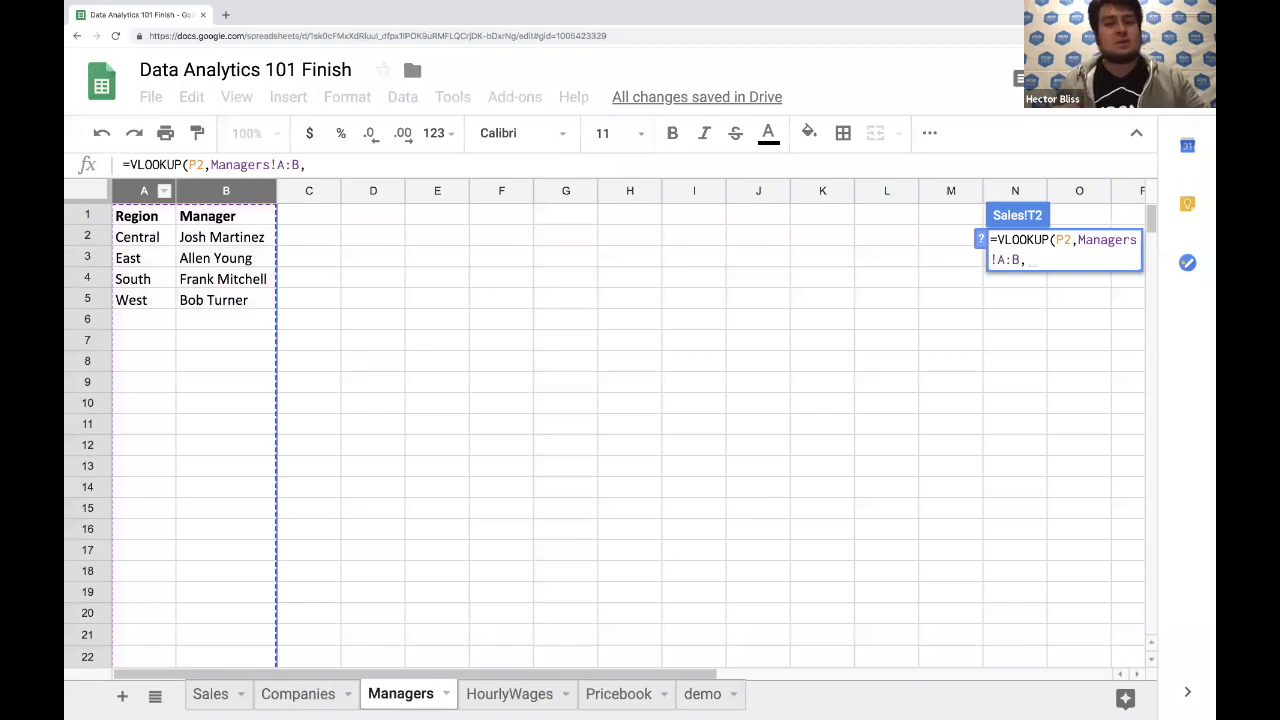
text(2,0)
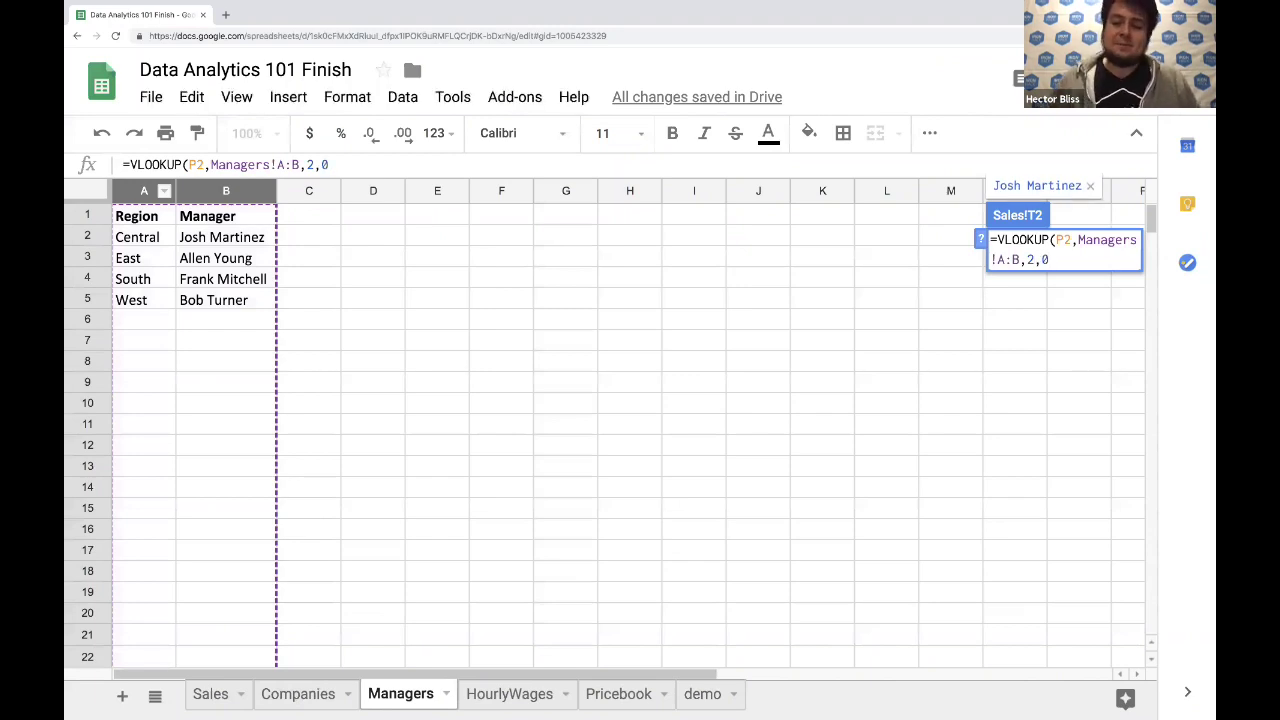
key(Return)
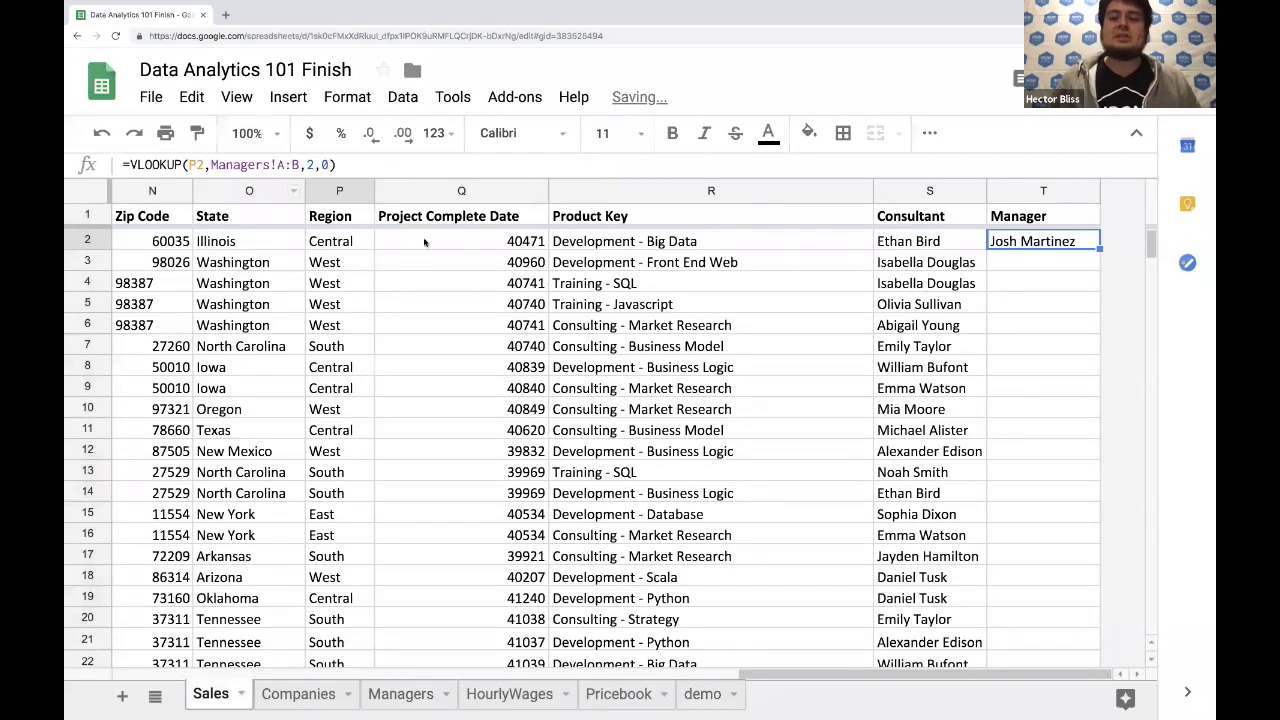
Copy the Manager formula from T2 into all of column T except the header and check the filled rows
key(Down)
click(1042, 246)
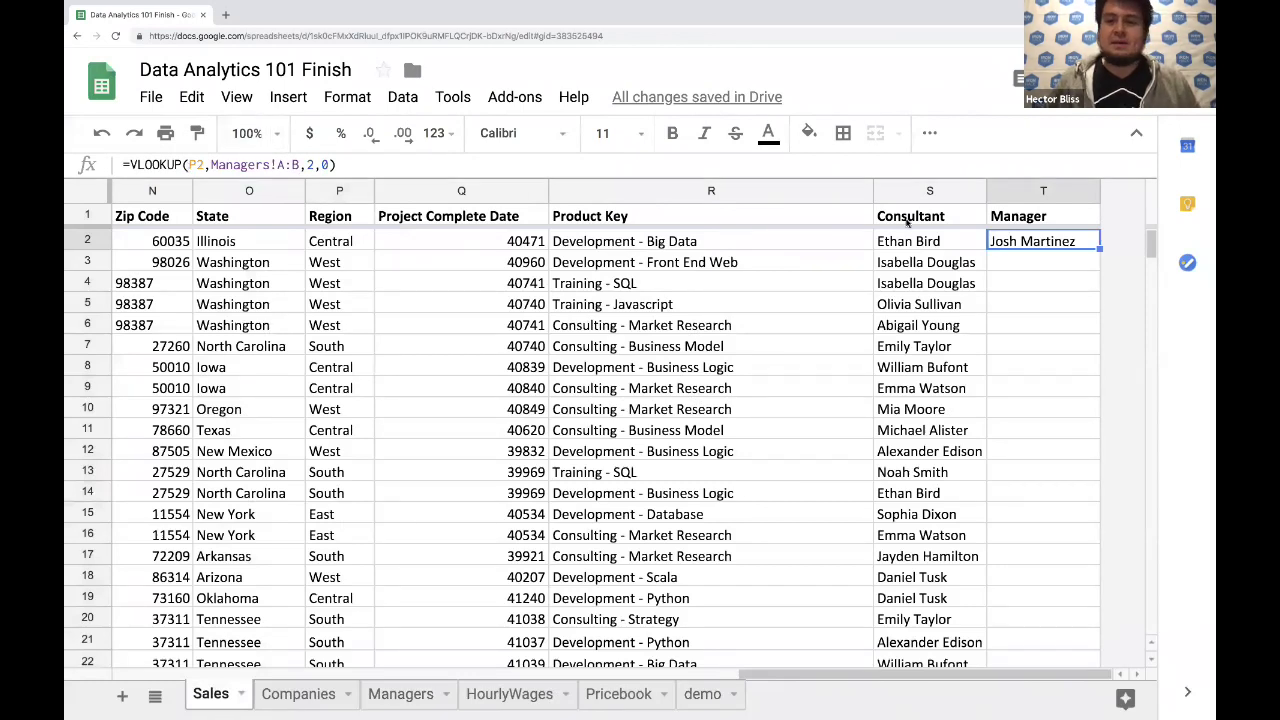
key(ctrl+c)
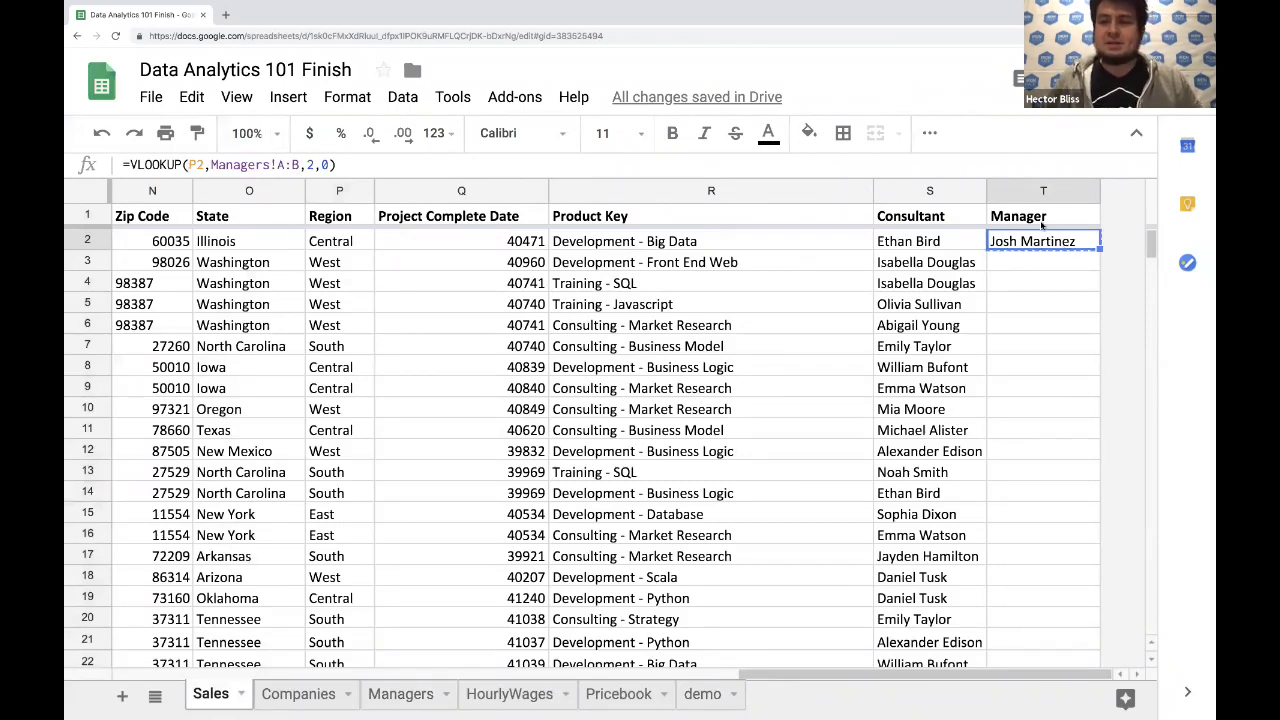
click(1060, 190)
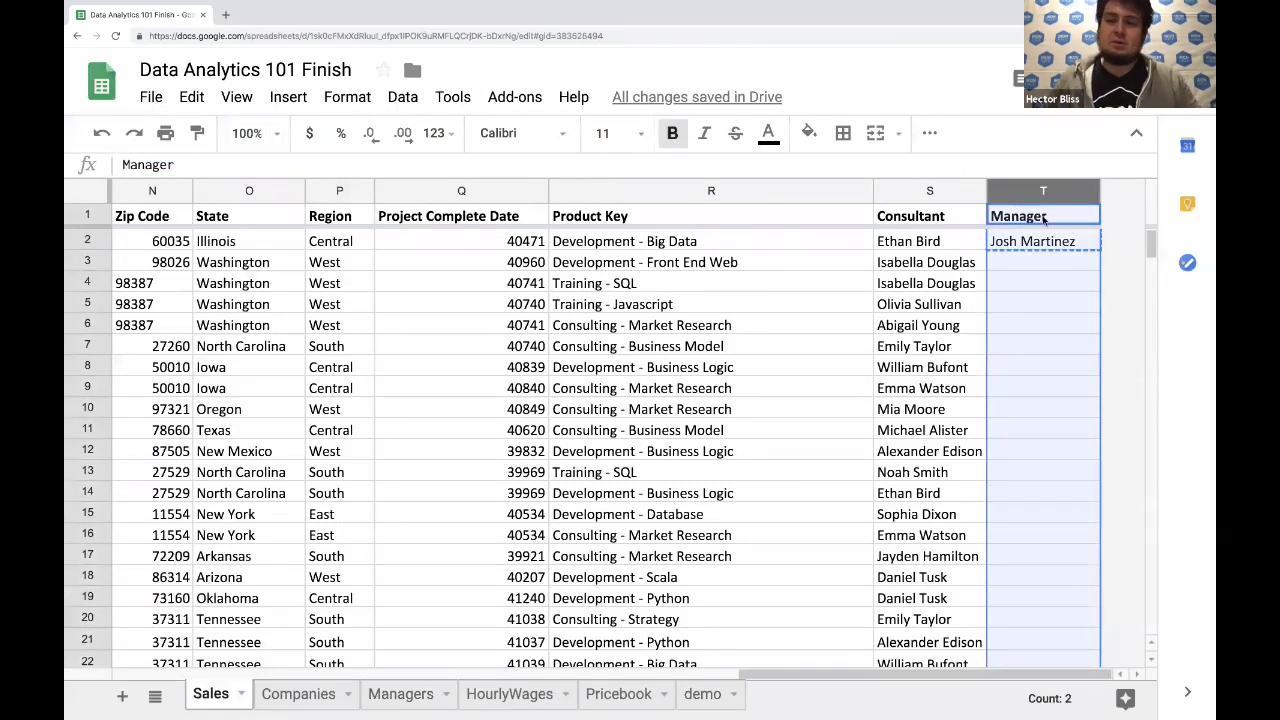
click(1038, 240)
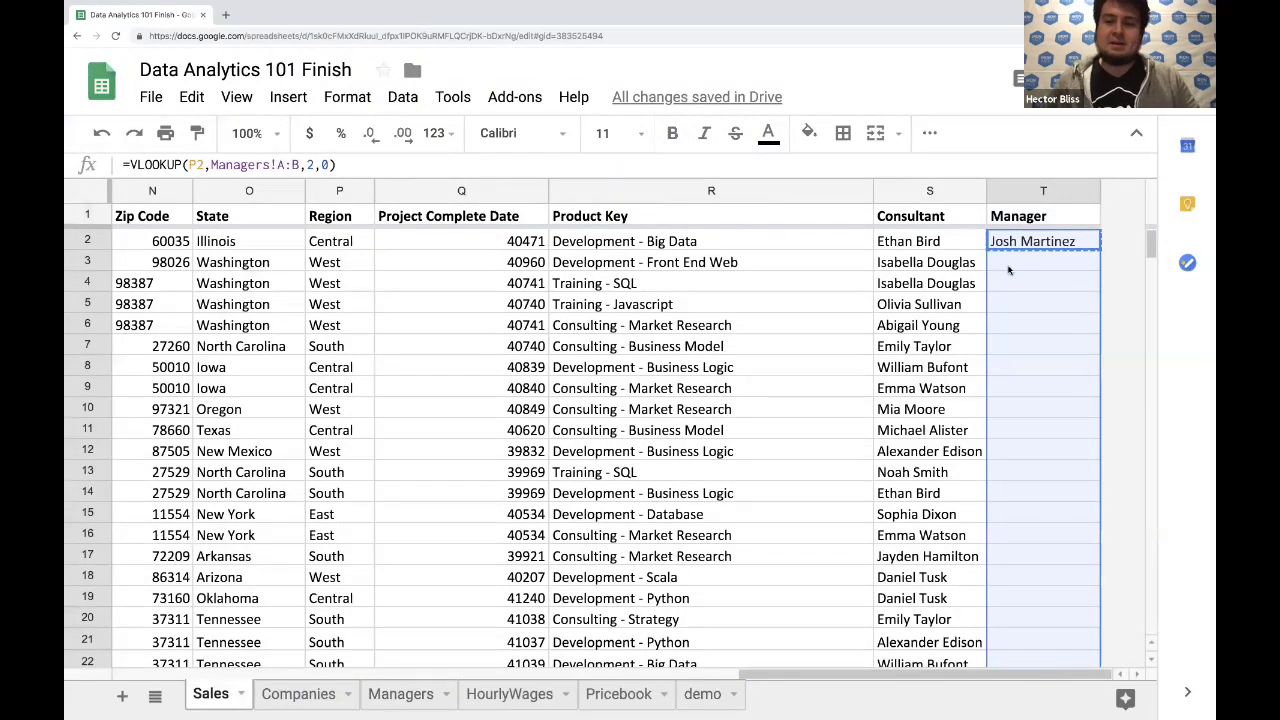
key(ctrl+v)
click(1037, 386)
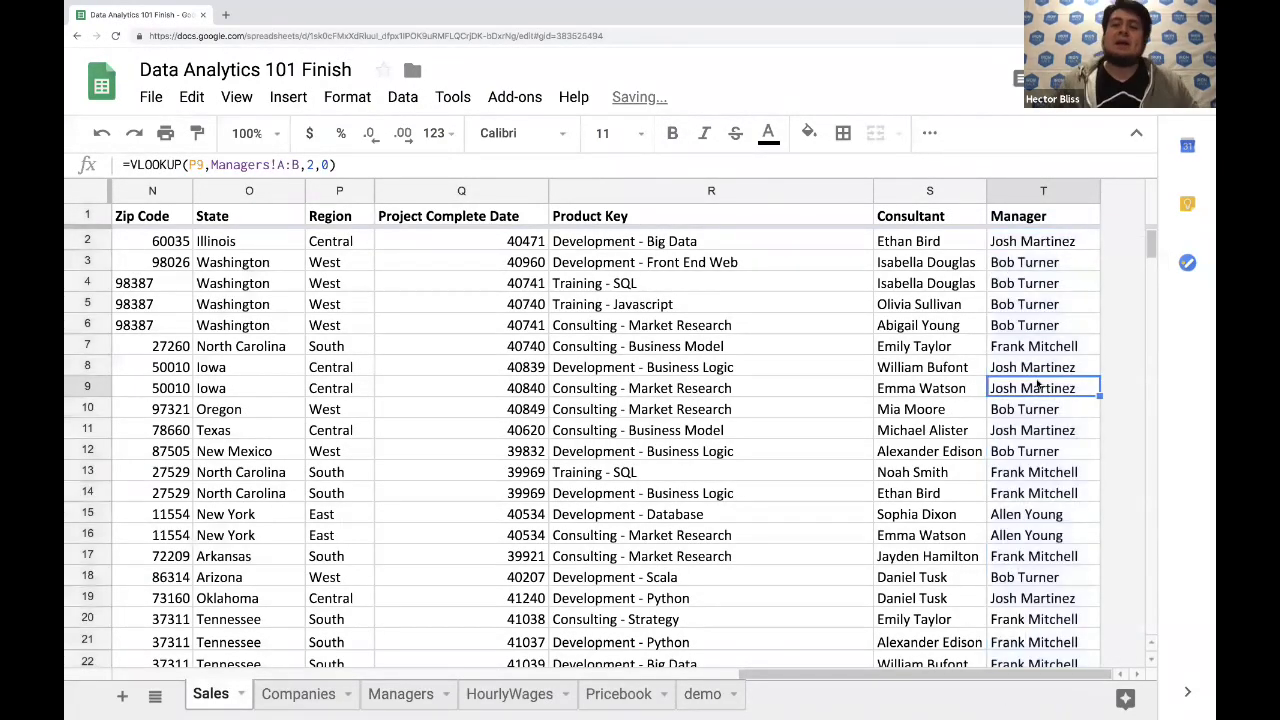
scroll(1038, 383, down, 5)
scroll(1037, 383, down, 20)
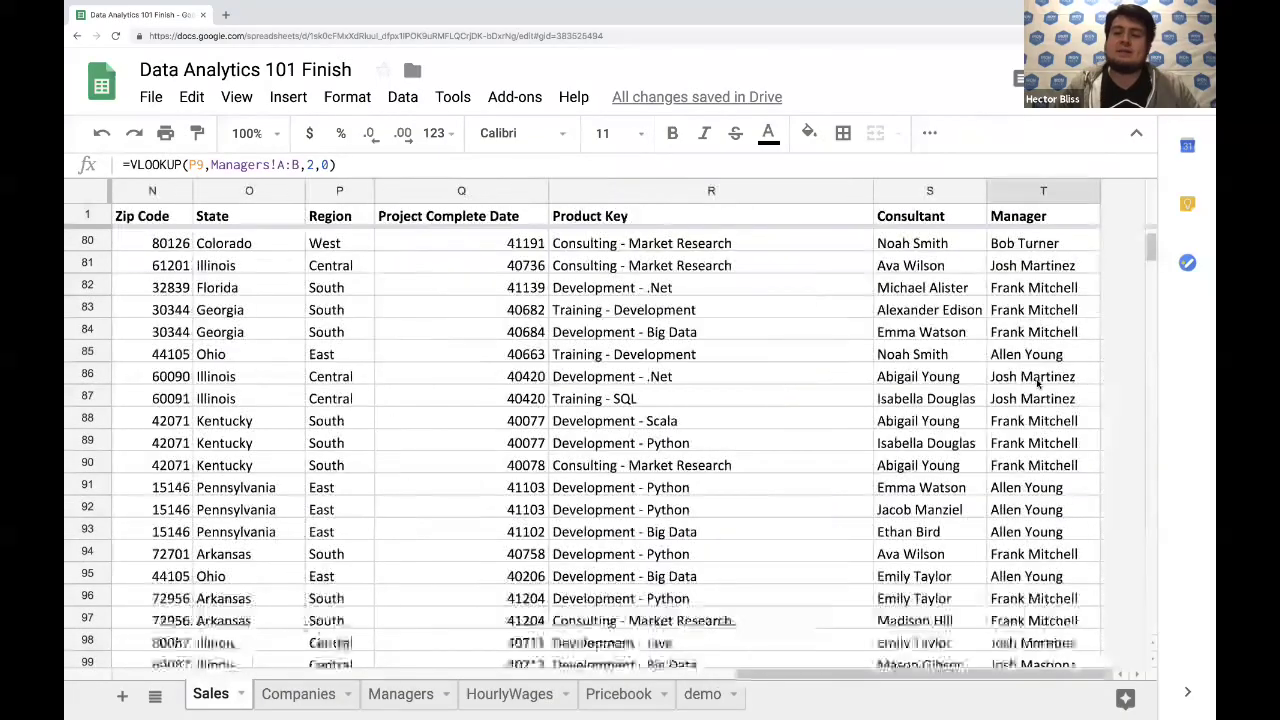
scroll(1037, 383, up, 20)
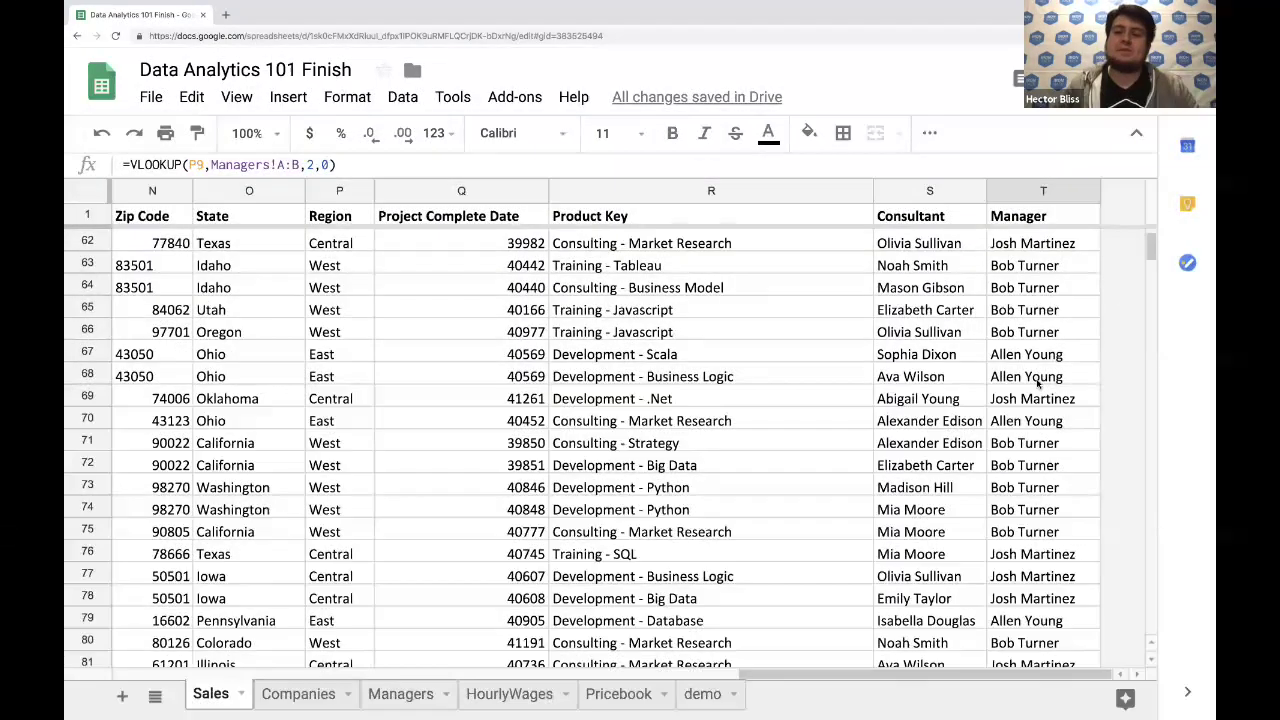
Insert a column to the right of Manager on the Sales sheet and title it "Hourly Wage"
click(1049, 241)
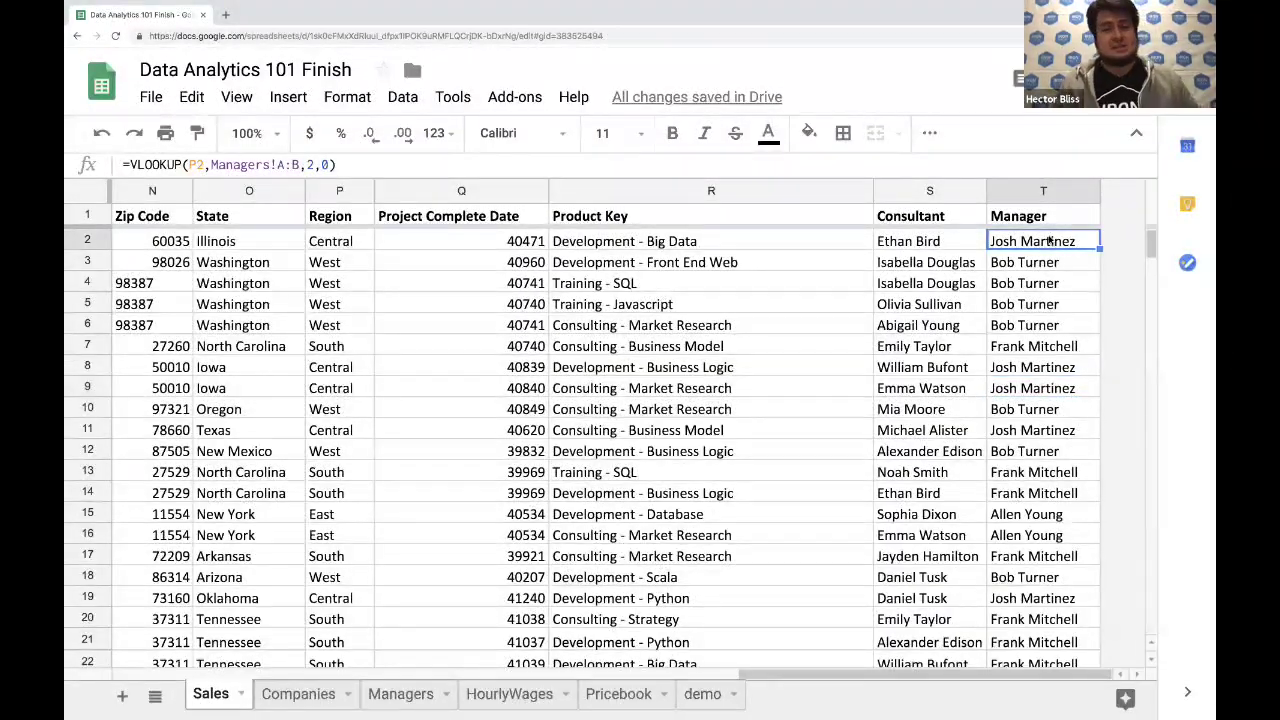
click(1035, 196)
right_click(1035, 197)
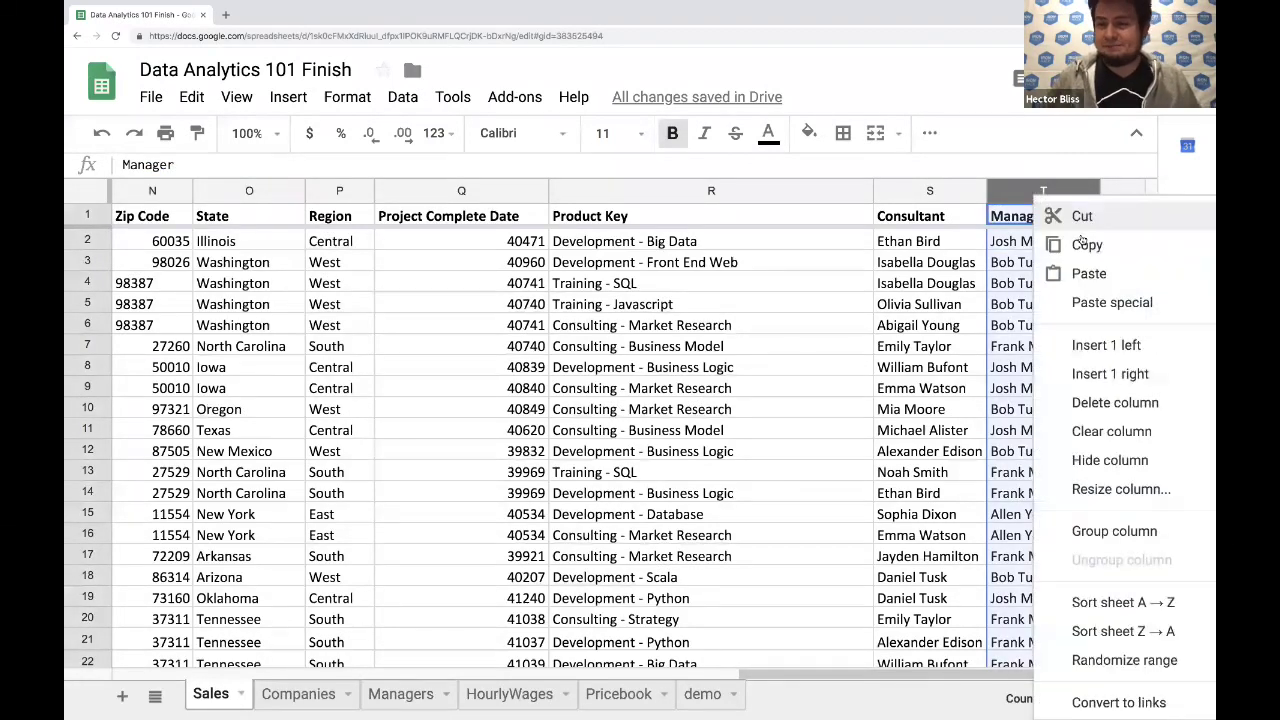
click(1120, 374)
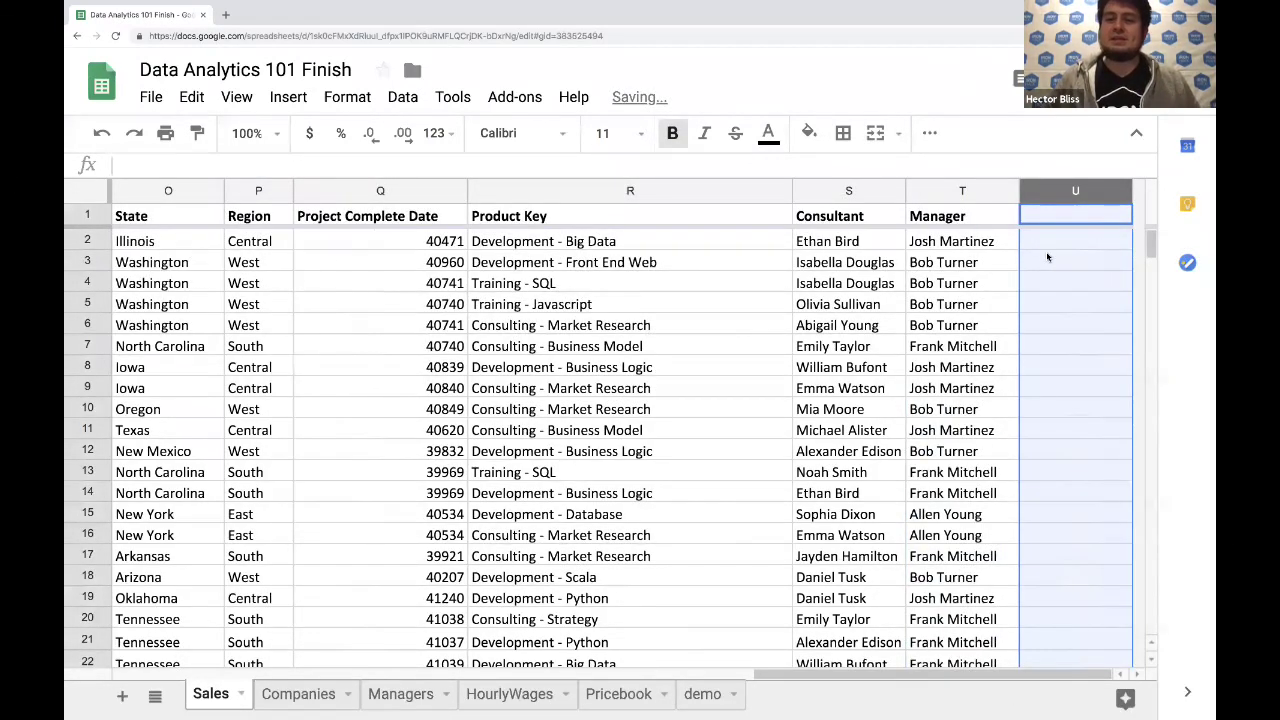
click(1047, 258)
click(1042, 212)
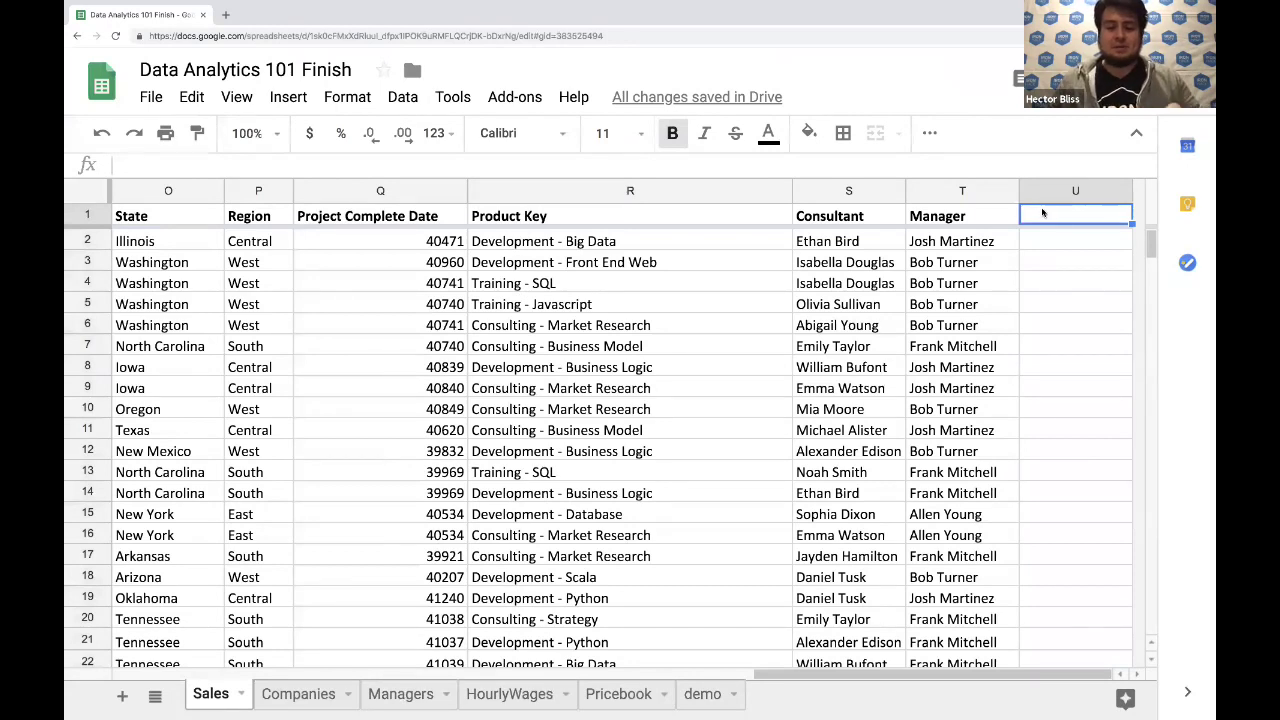
text(Hourly Wage)
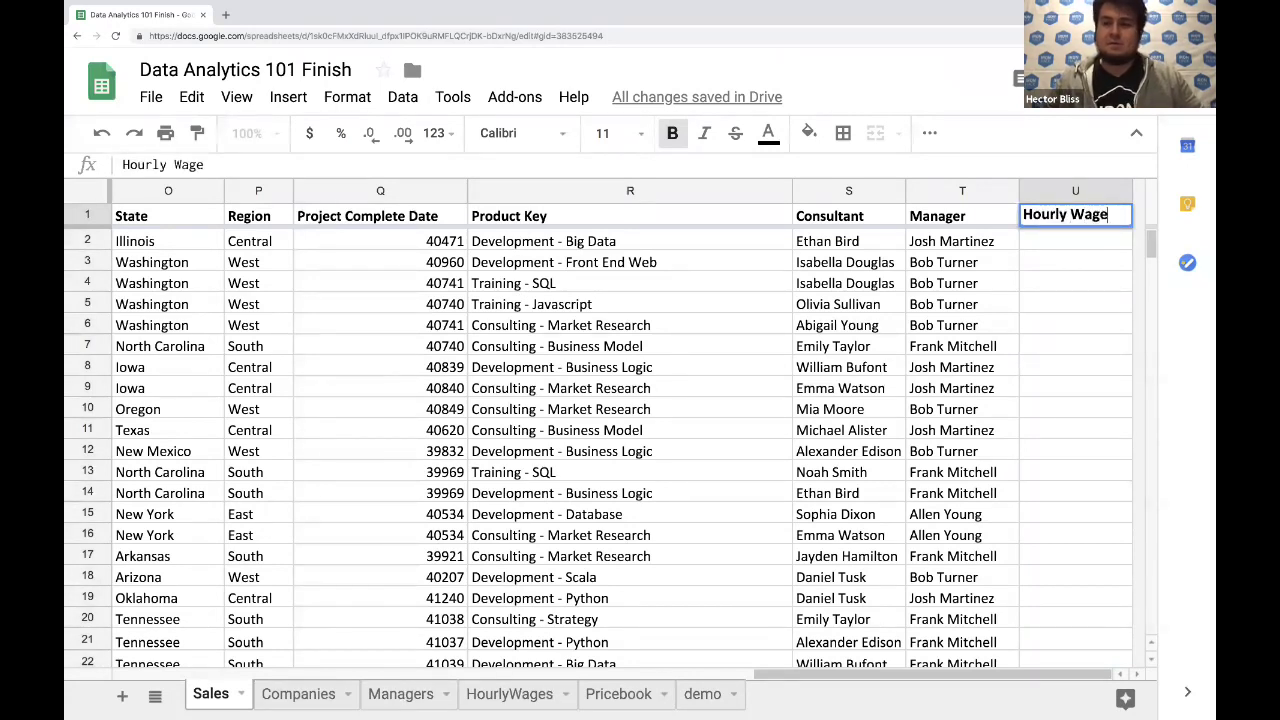
key(Return)
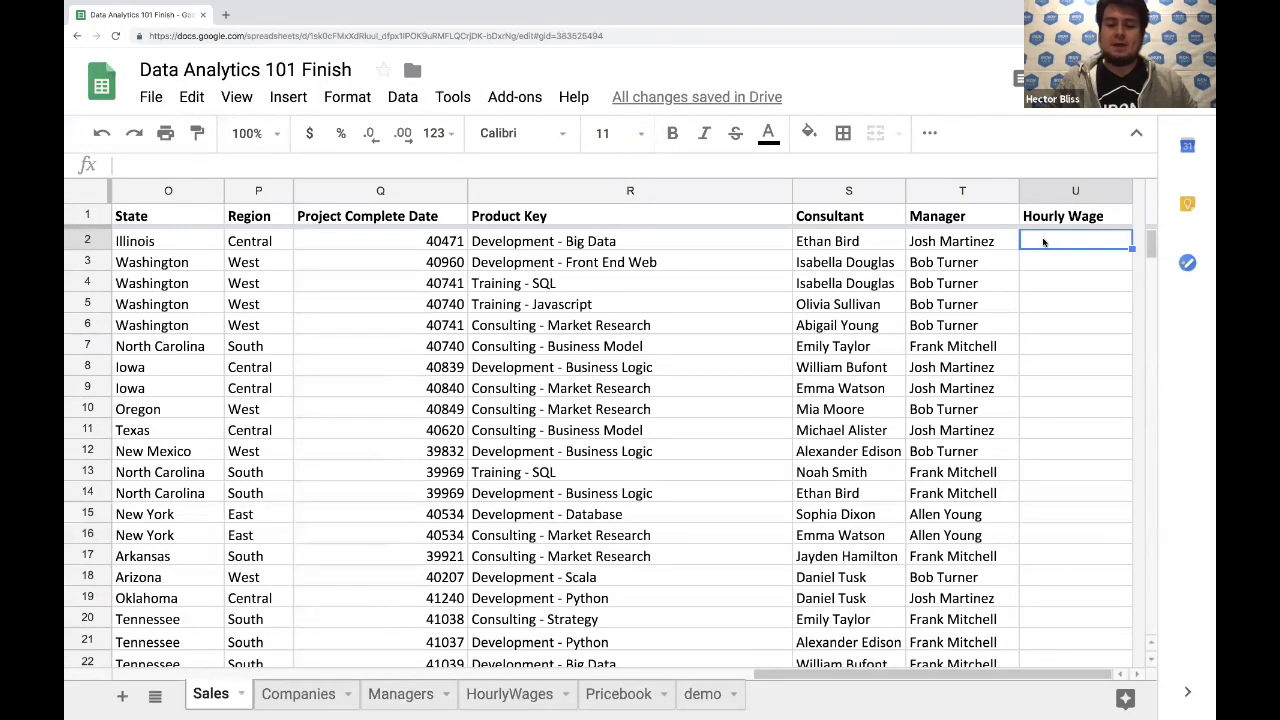
text(=v)
key(BackSpace)
key(BackSpace)
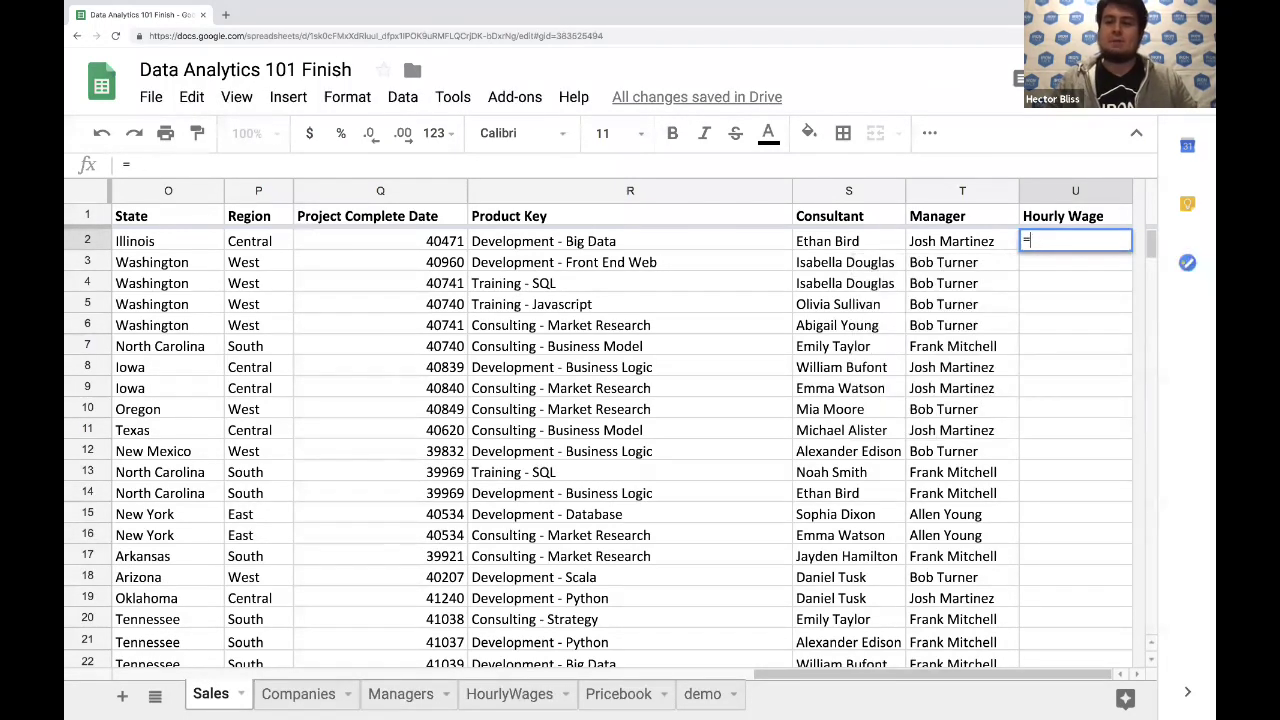
Examine the Consultant and HourlyWage columns on the HourlyWages sheet and compare them with the Consultant column on the Sales sheet
click(507, 694)
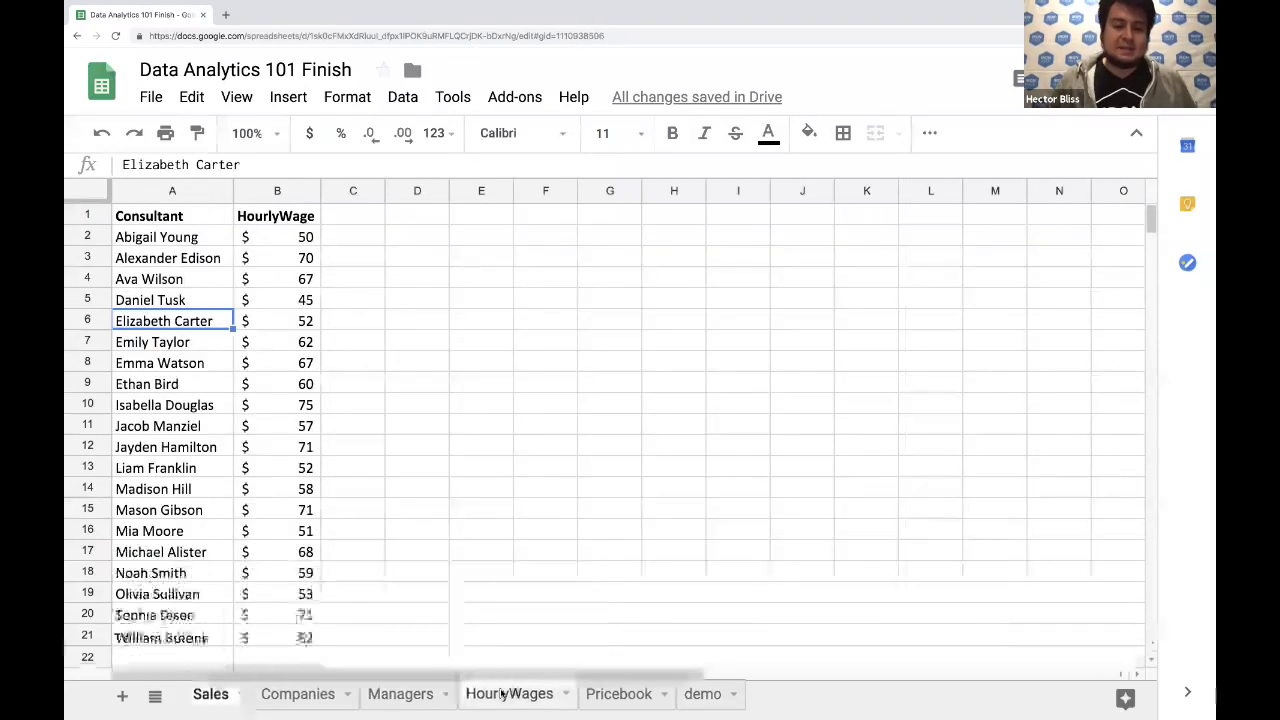
click(150, 220)
click(270, 214)
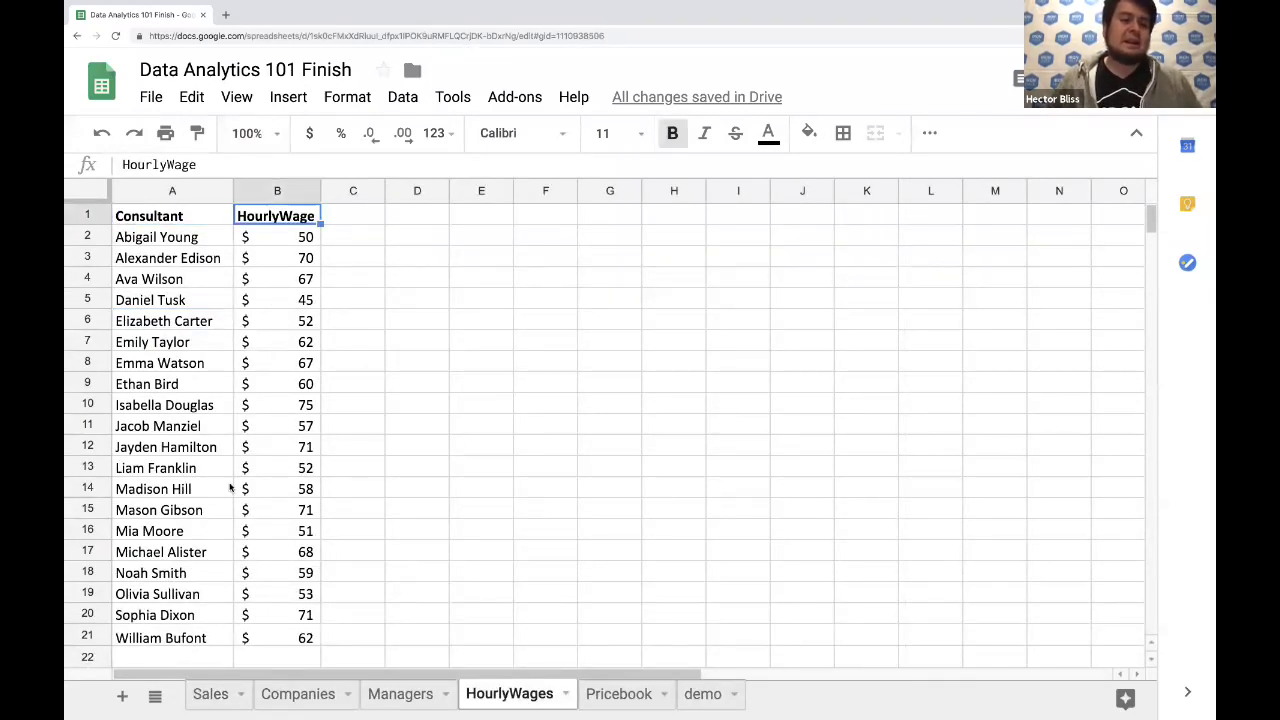
click(198, 692)
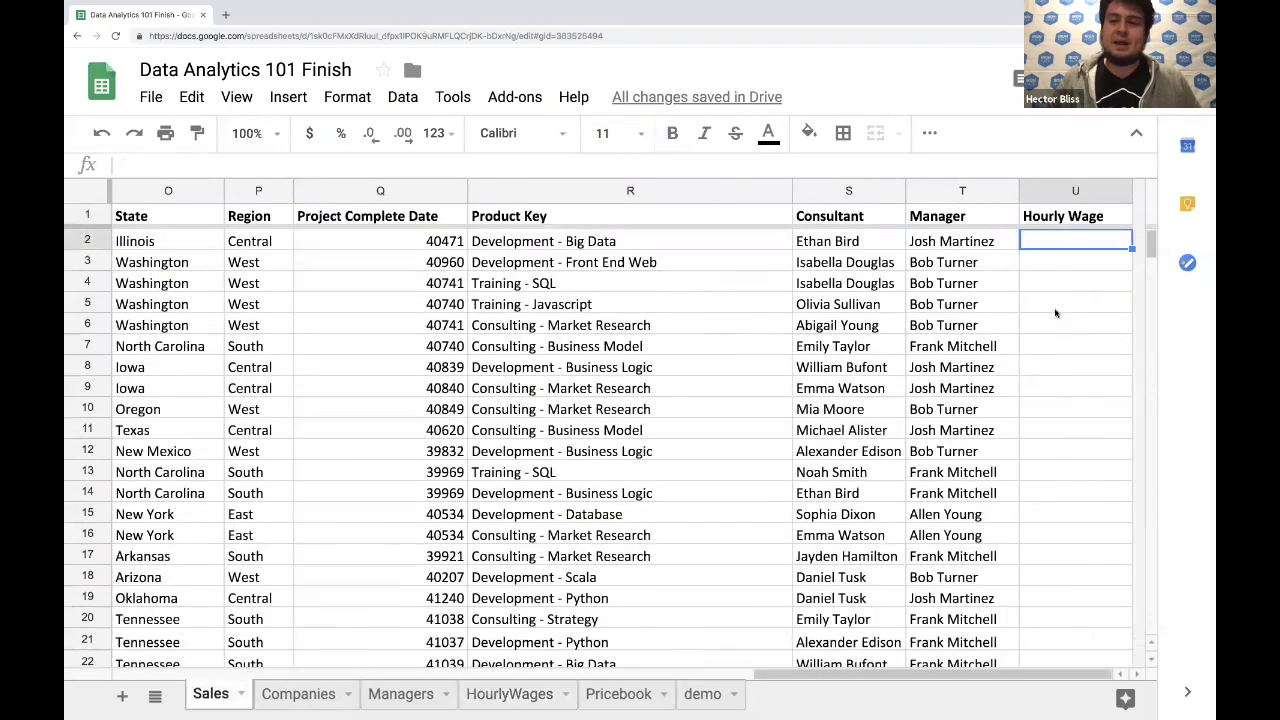
click(818, 242)
click(820, 191)
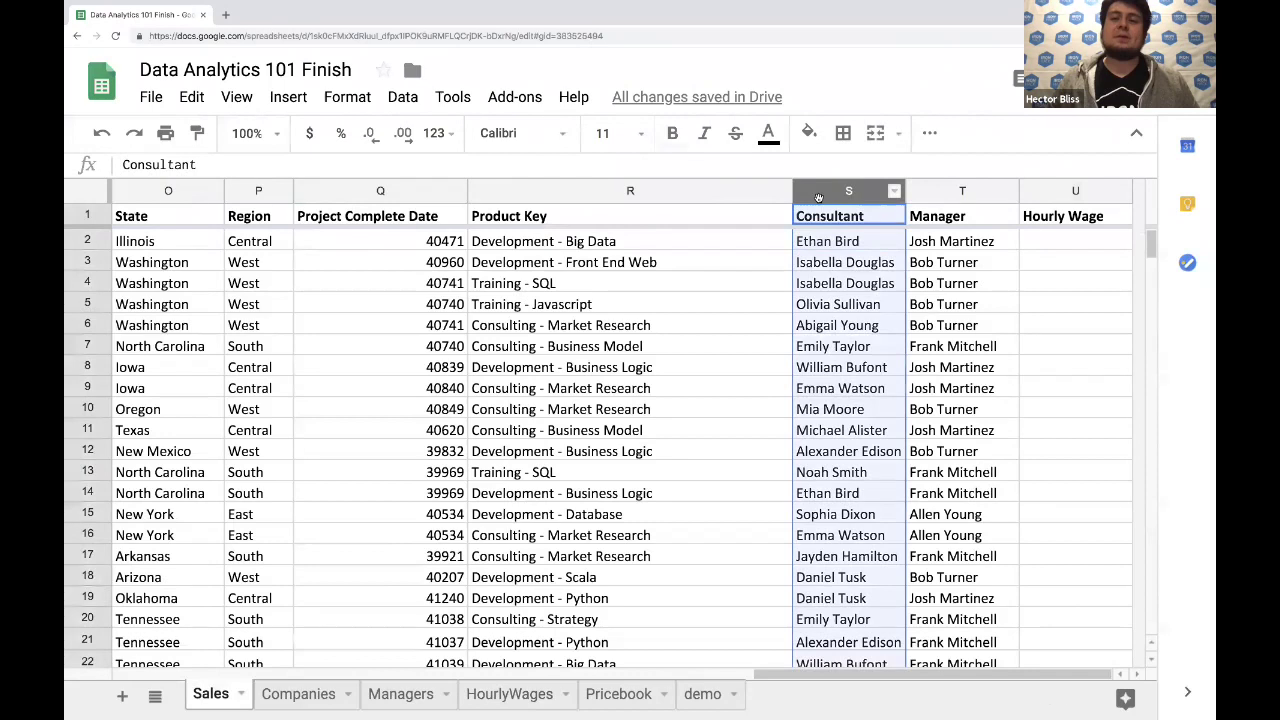
click(1052, 216)
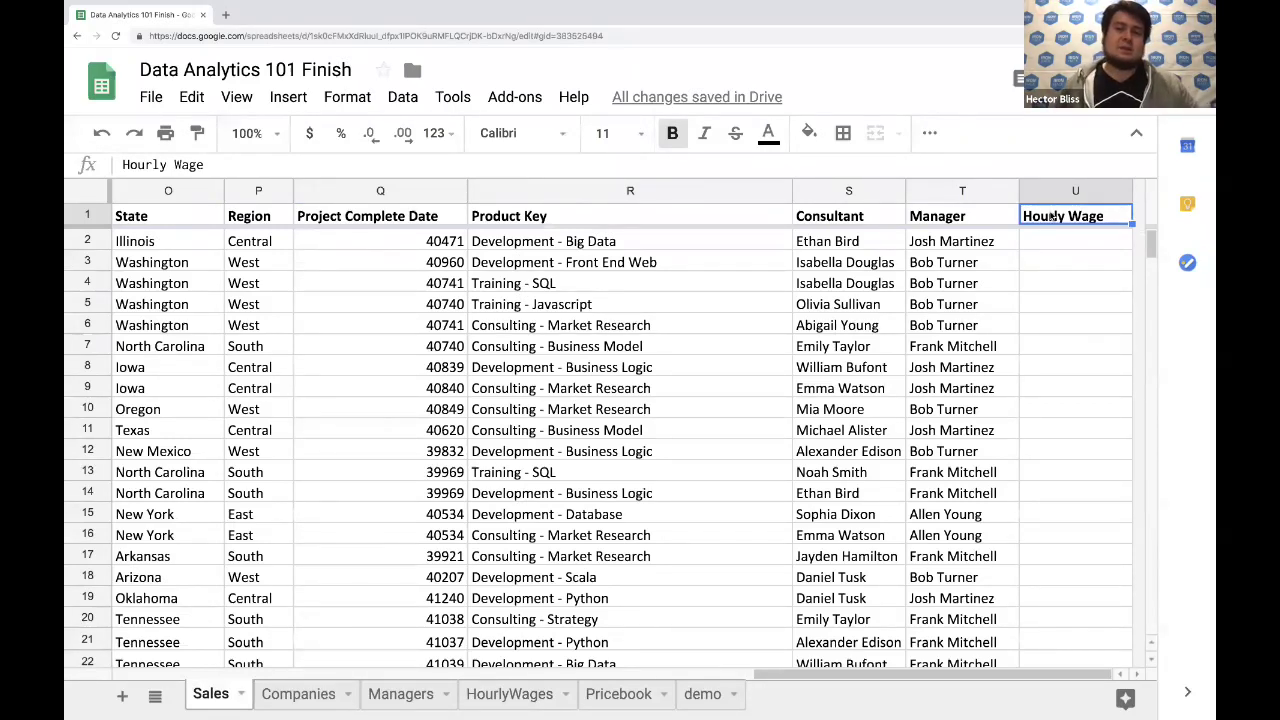
click(810, 251)
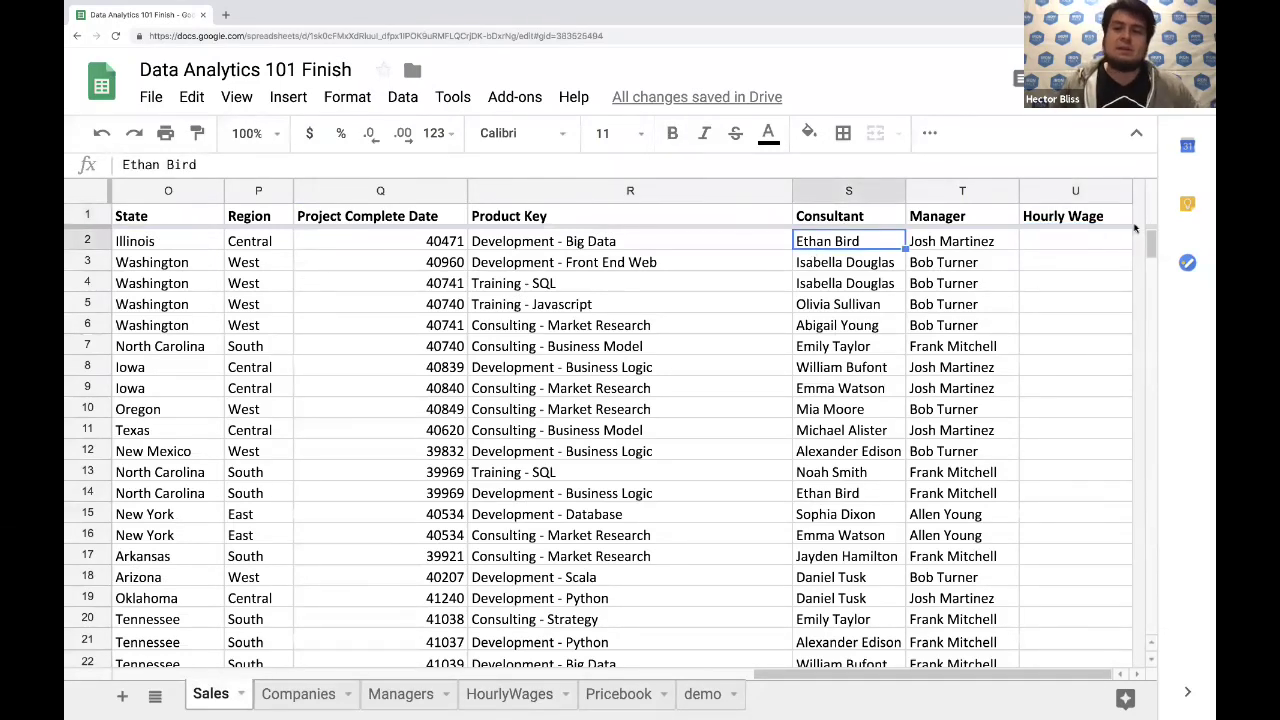
Look up the hourly wage by consultant in Sales cell U2 with the formula =VLOOKUP(S2,HourlyWages!A:B,2,0)
click(1042, 239)
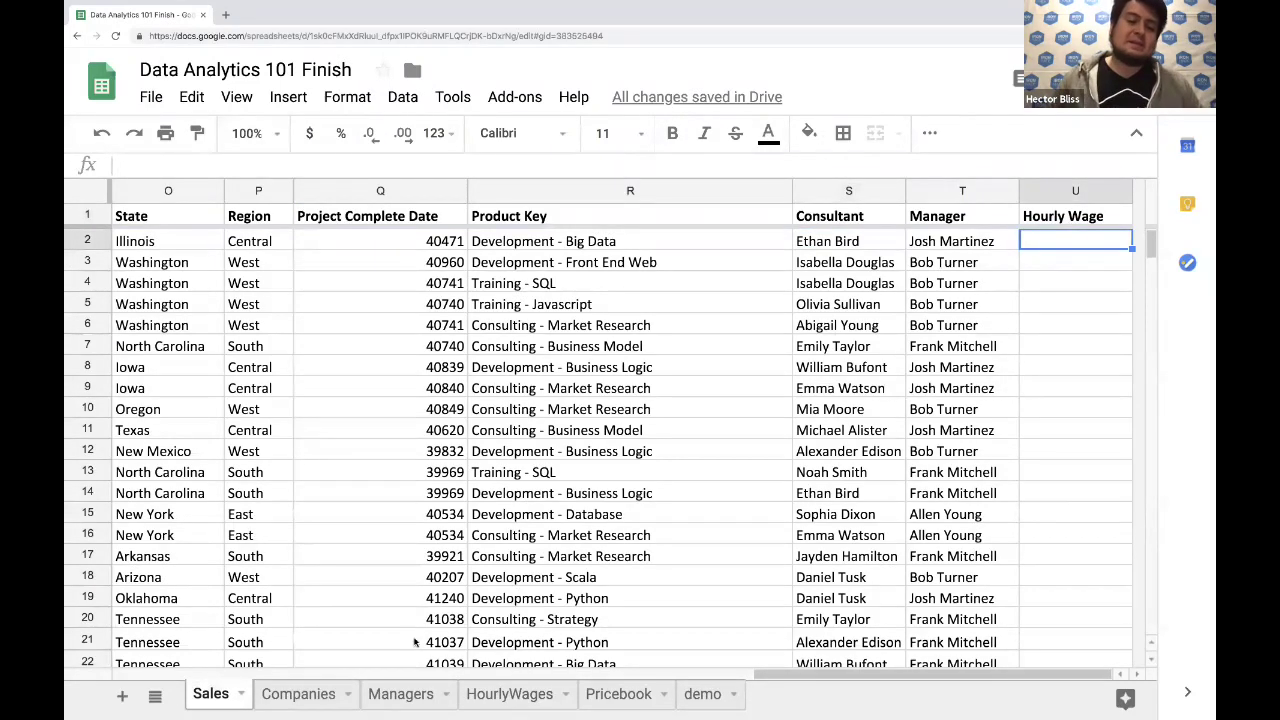
click(388, 695)
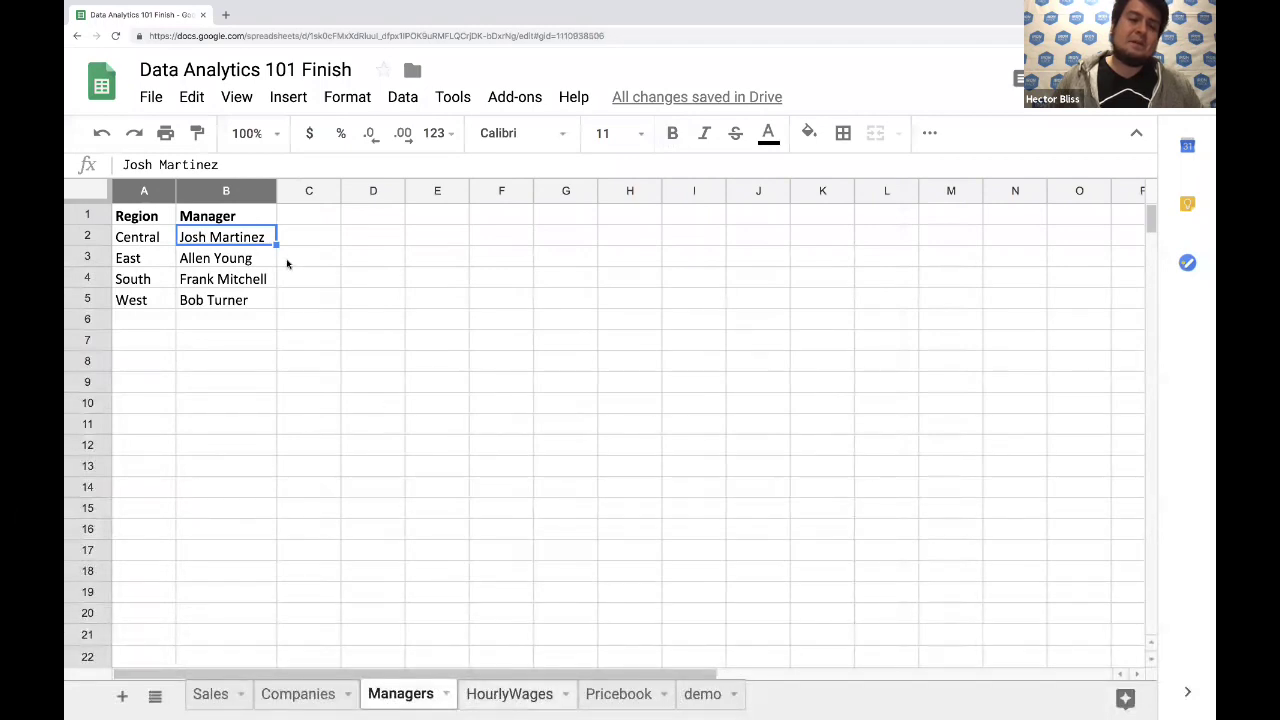
click(497, 697)
click(212, 695)
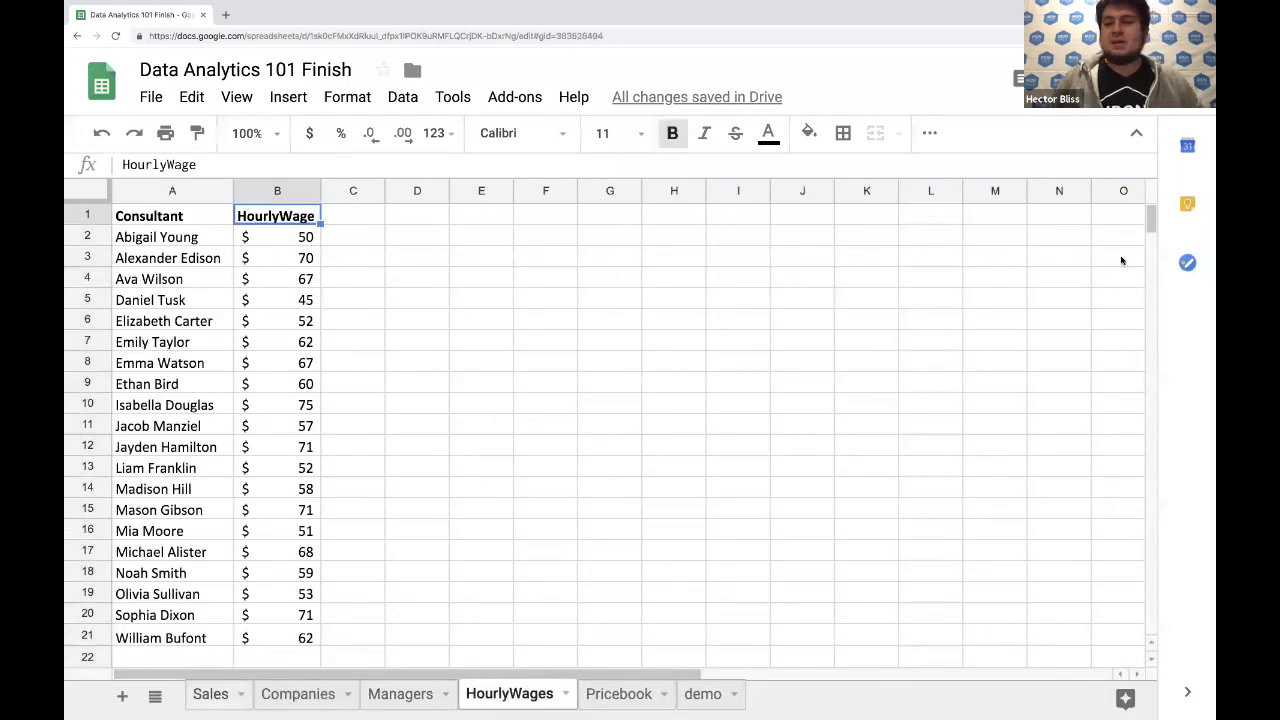
text(=vlookup()
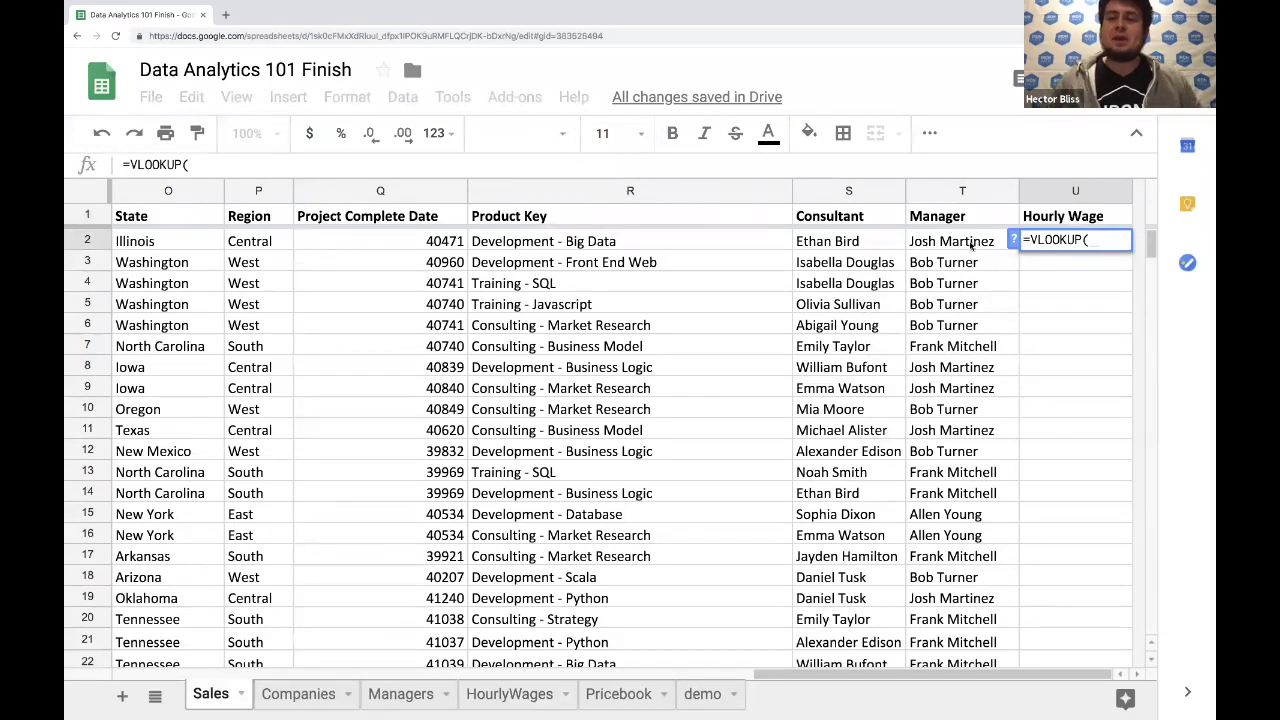
click(968, 244)
click(888, 240)
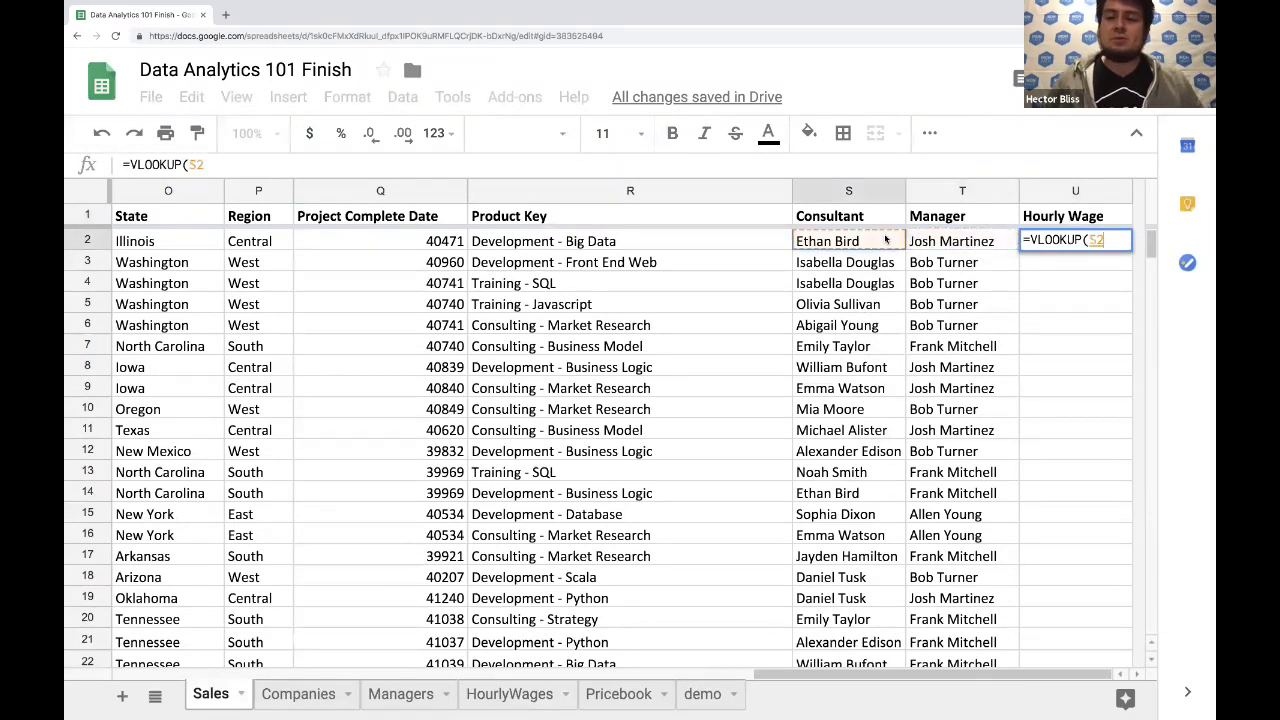
text(,)
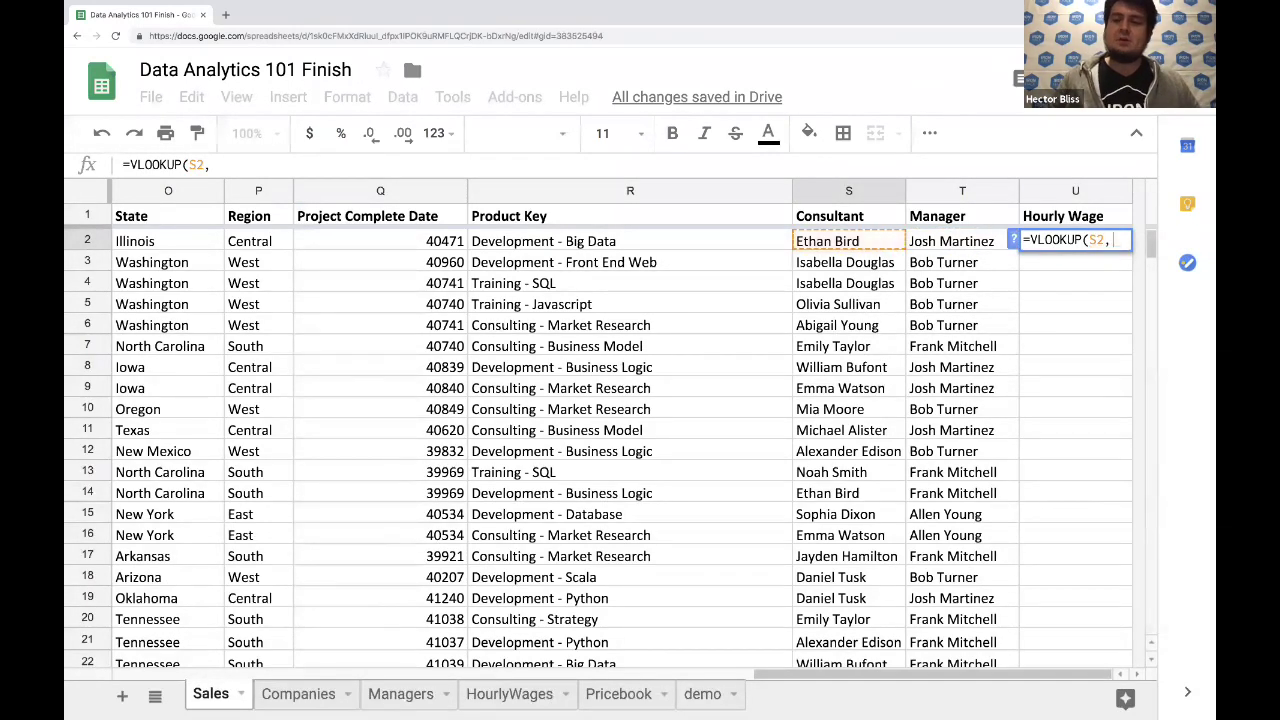
click(509, 694)
drag(152, 190, 268, 190)
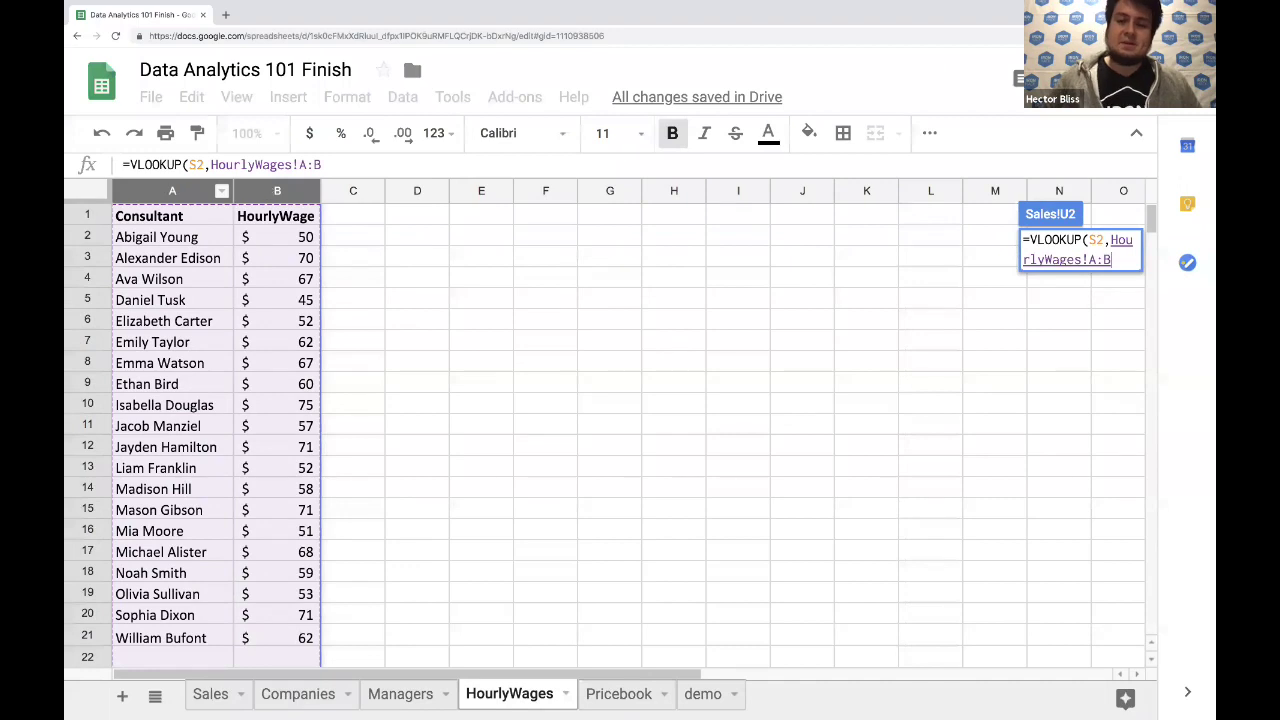
text(,)
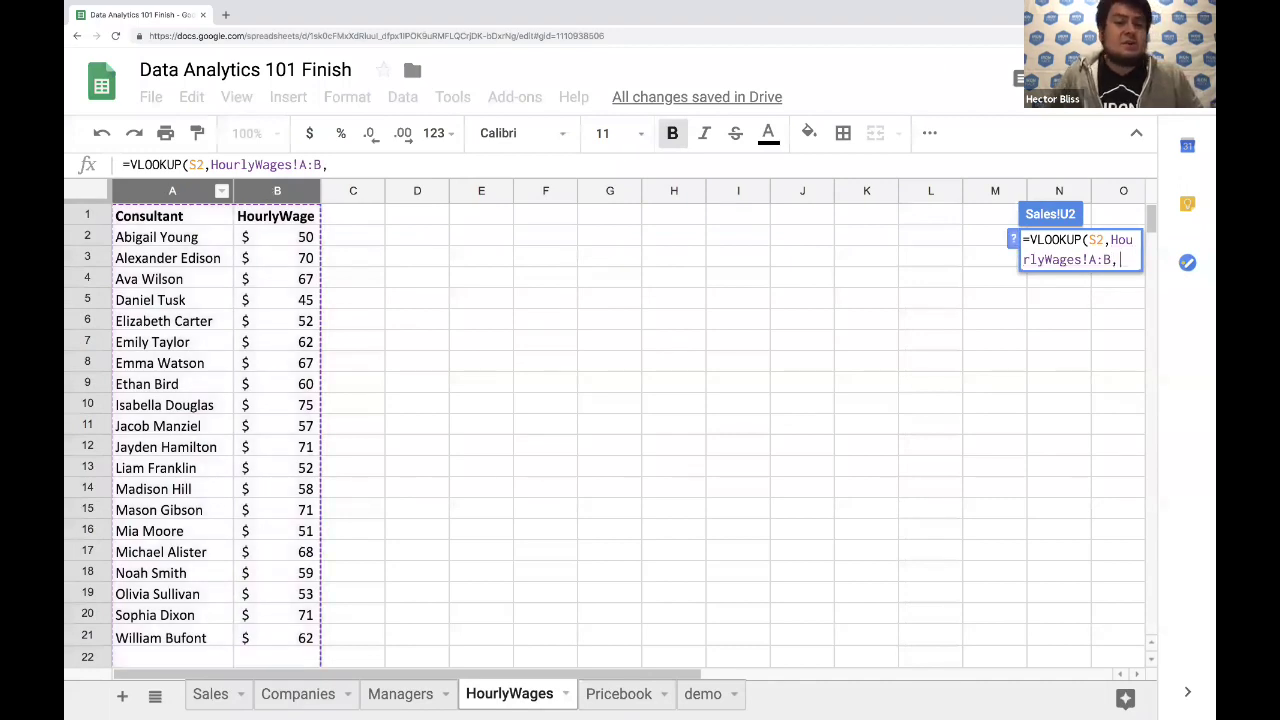
text(2)
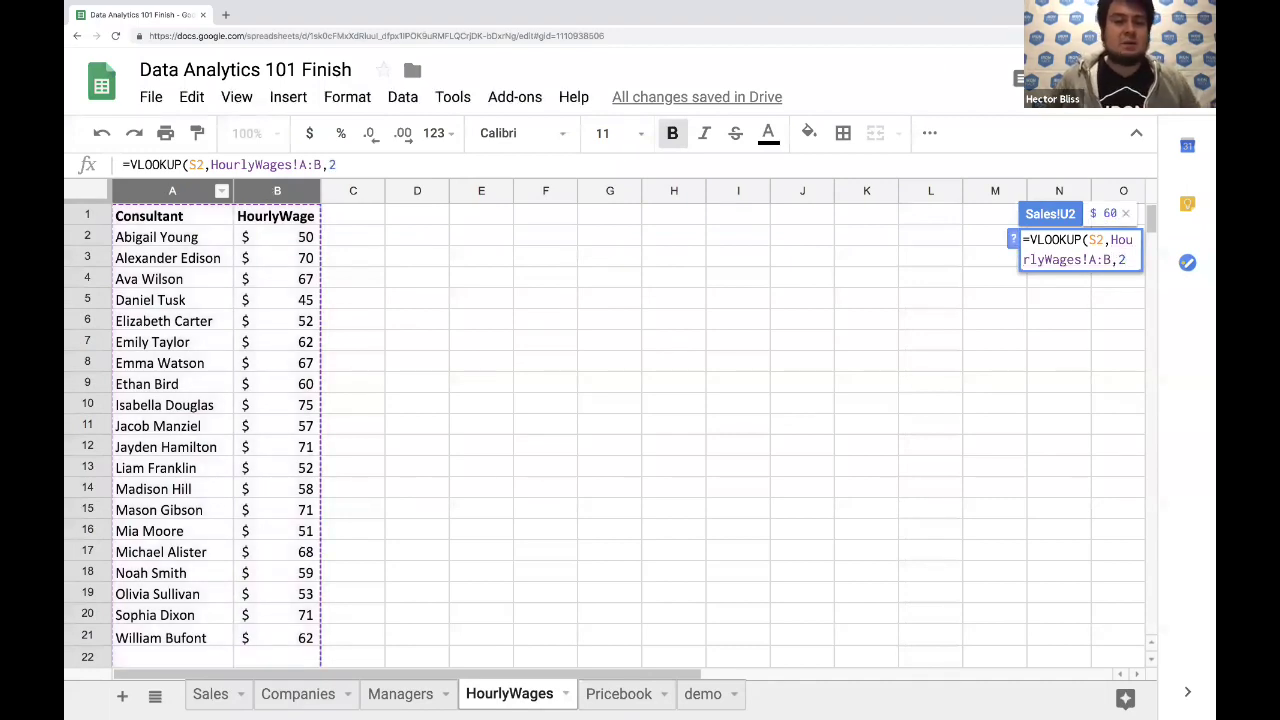
text(,0)
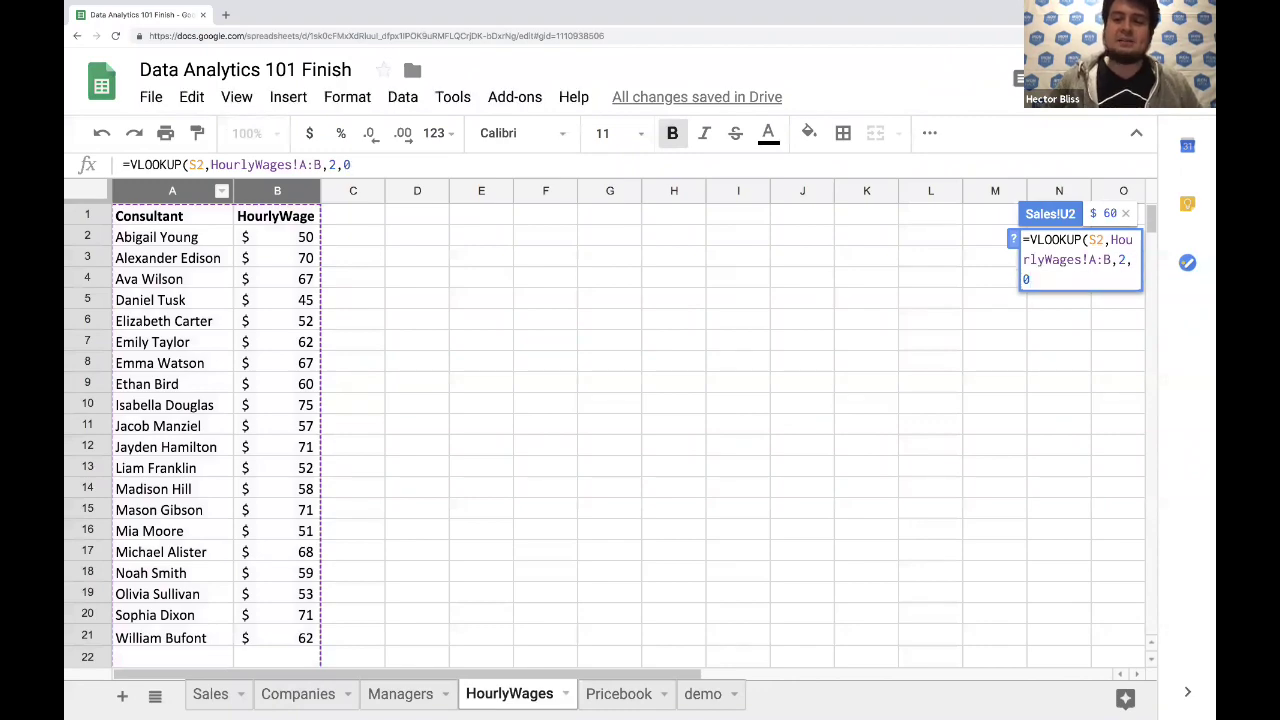
key(Return)
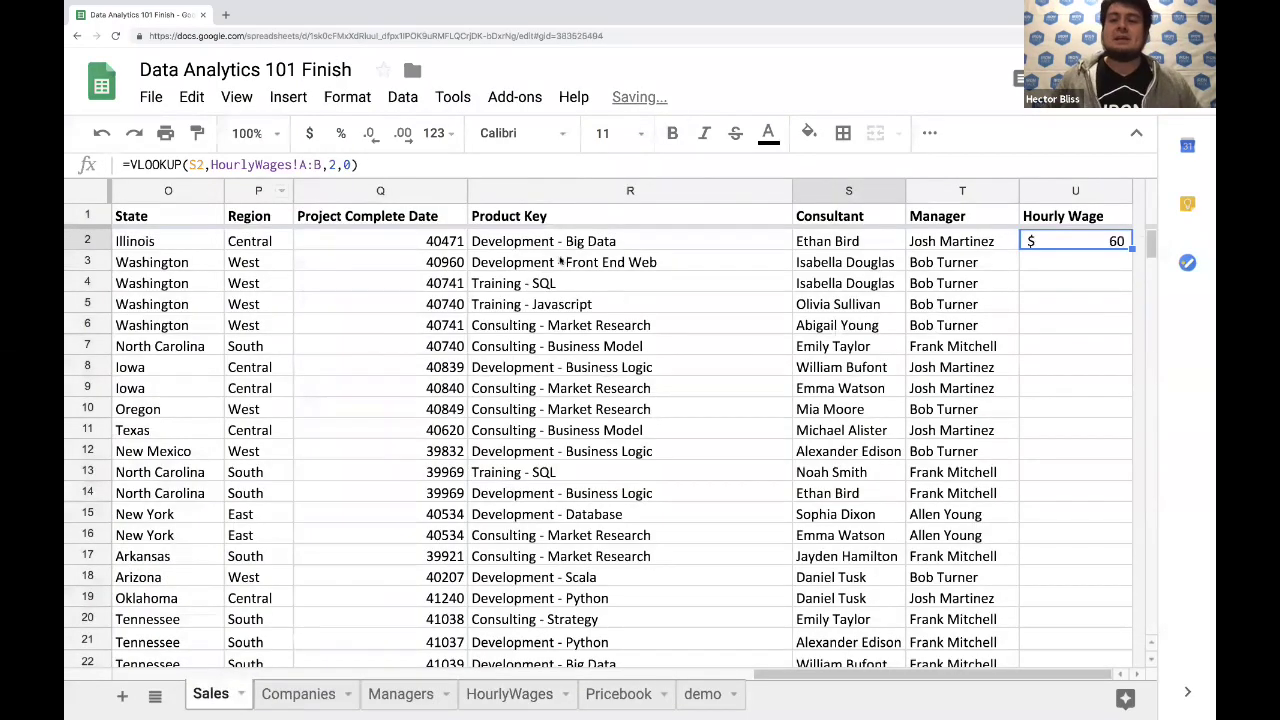
Copy the Hourly Wage formula from U2 into all of column U except the header and check the filled cells
key(ctrl+c)
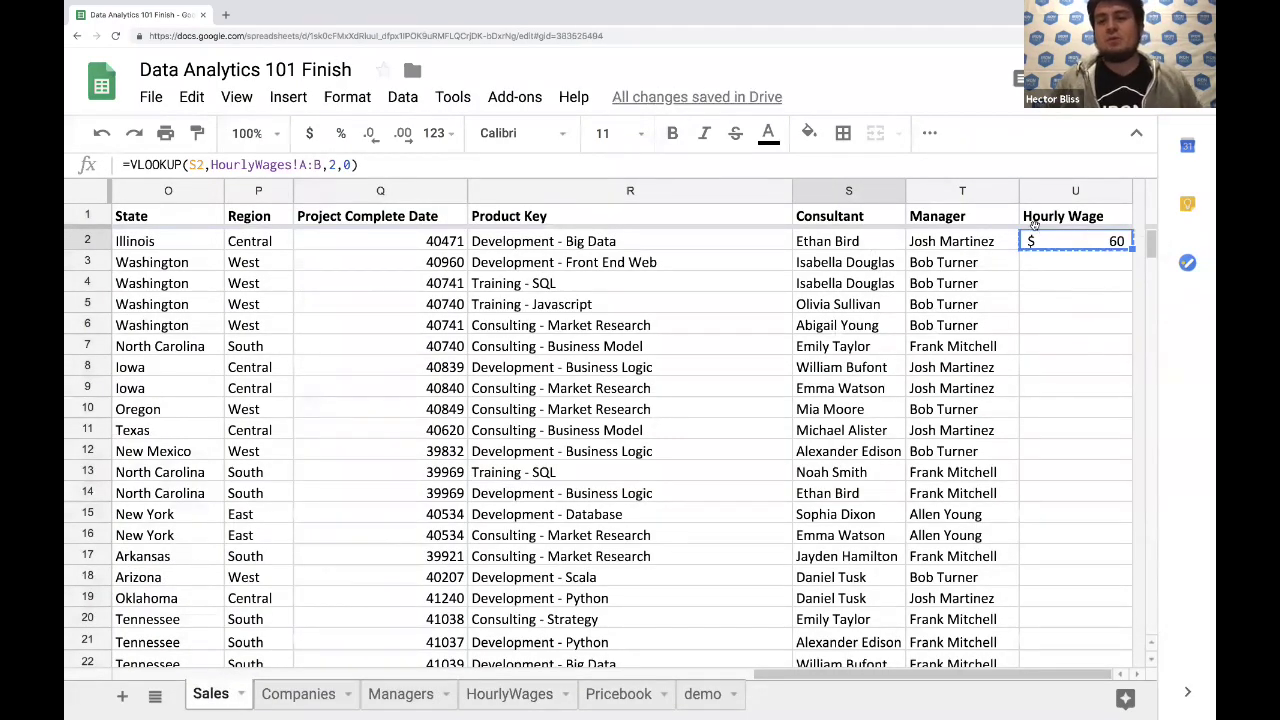
click(1039, 198)
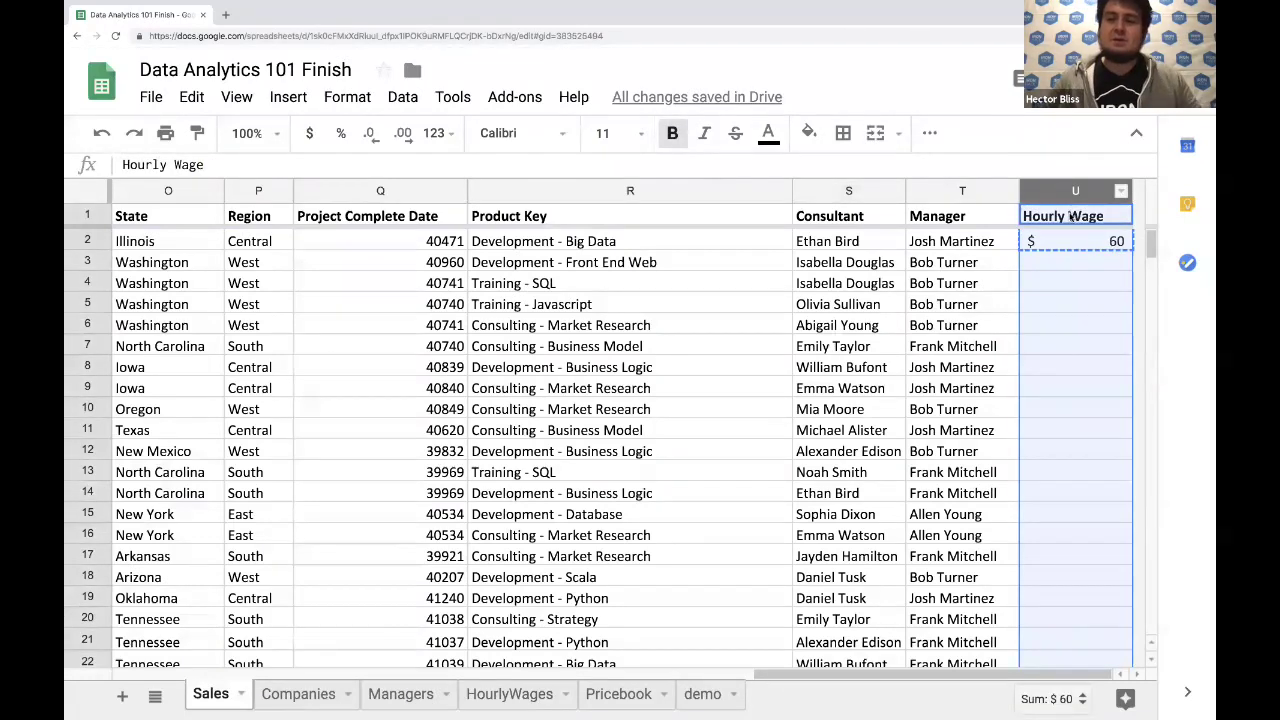
click(1060, 241)
key(ctrl+shift+Down)
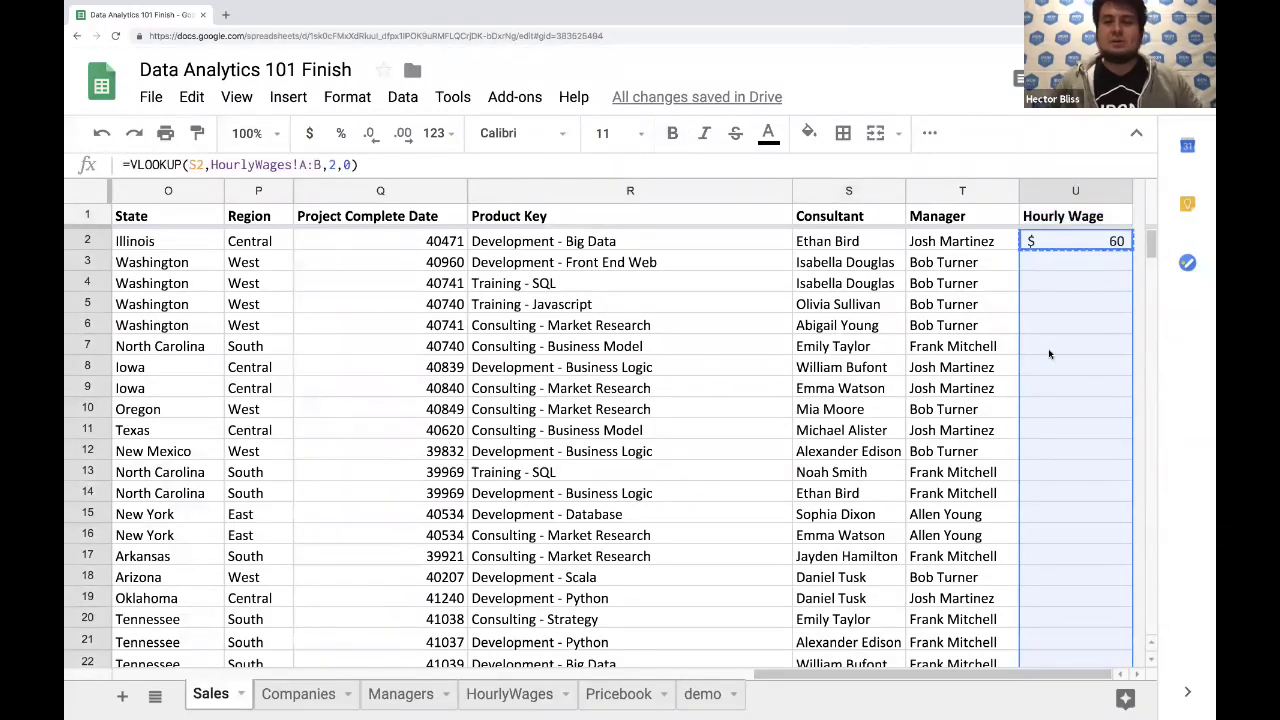
key(ctrl+v)
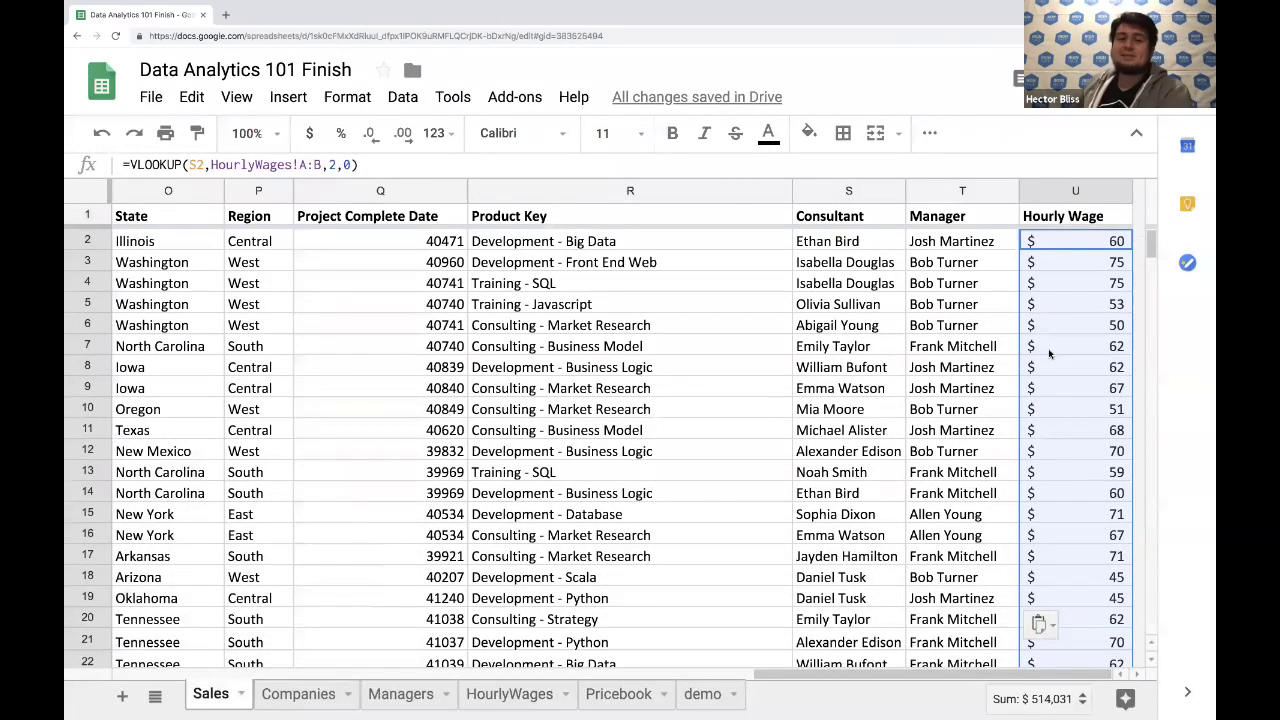
click(1074, 393)
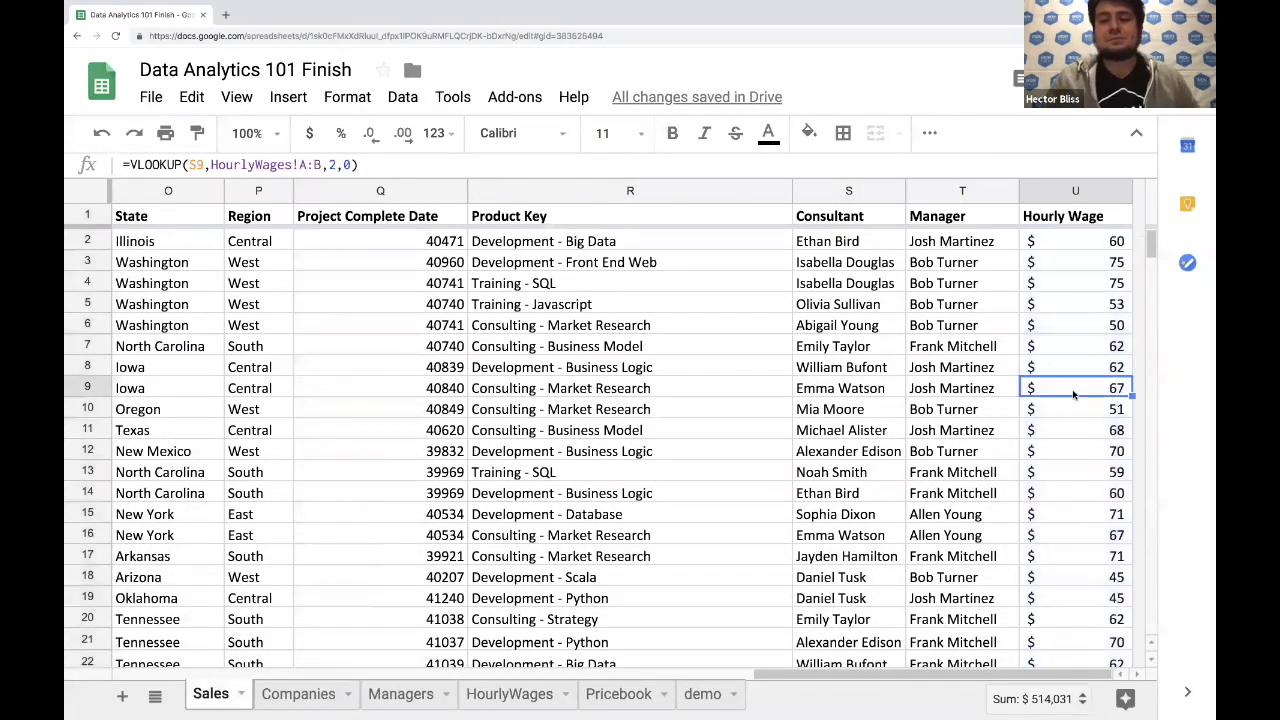
click(1048, 284)
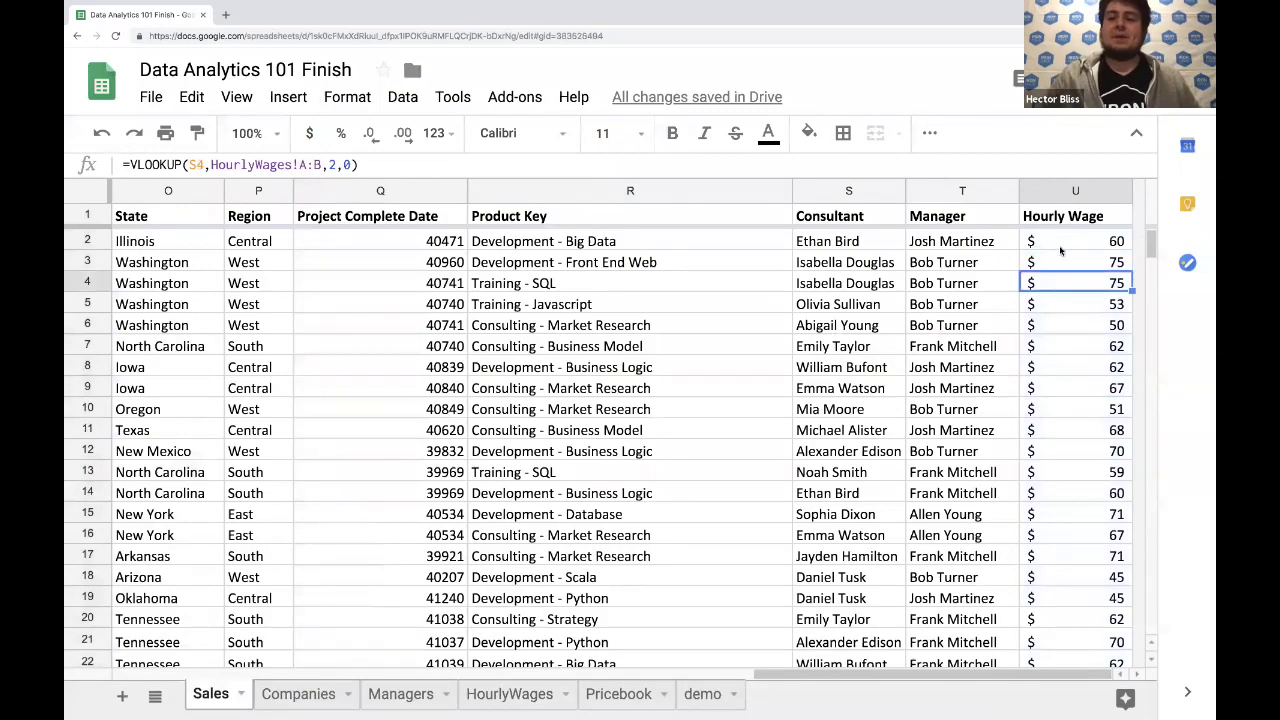
click(1062, 247)
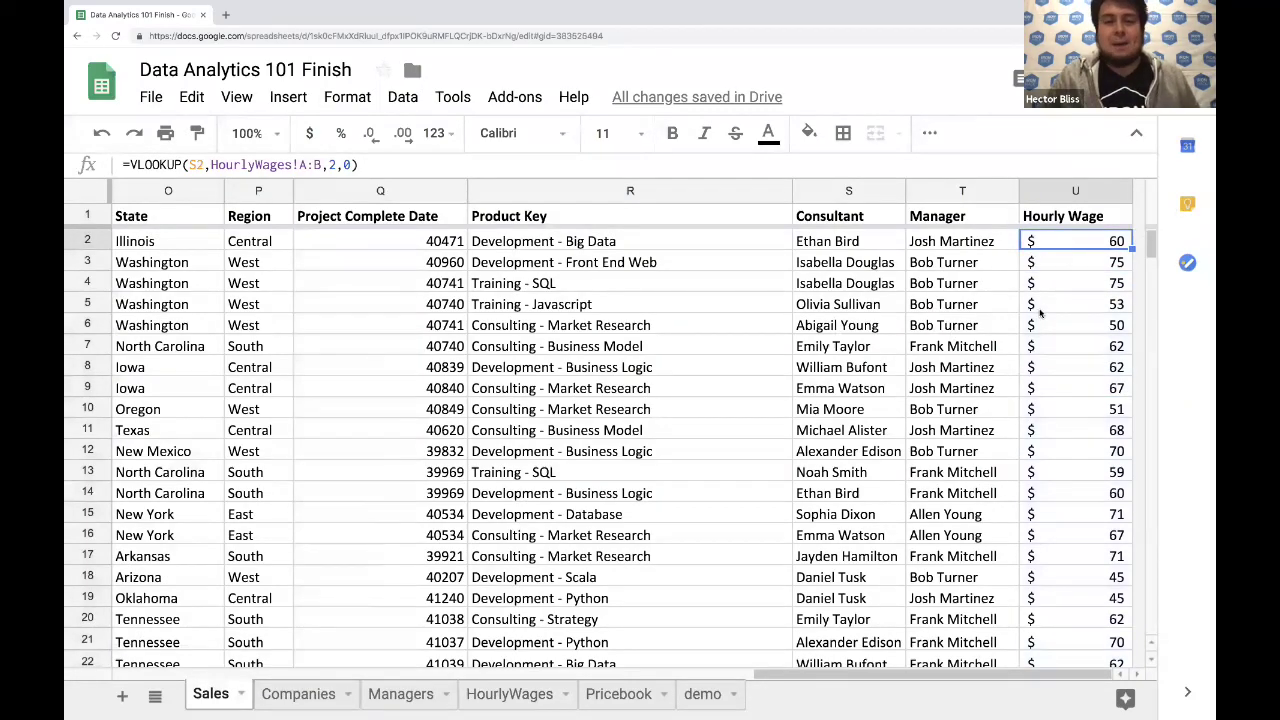
scroll(1039, 313, left, 10)
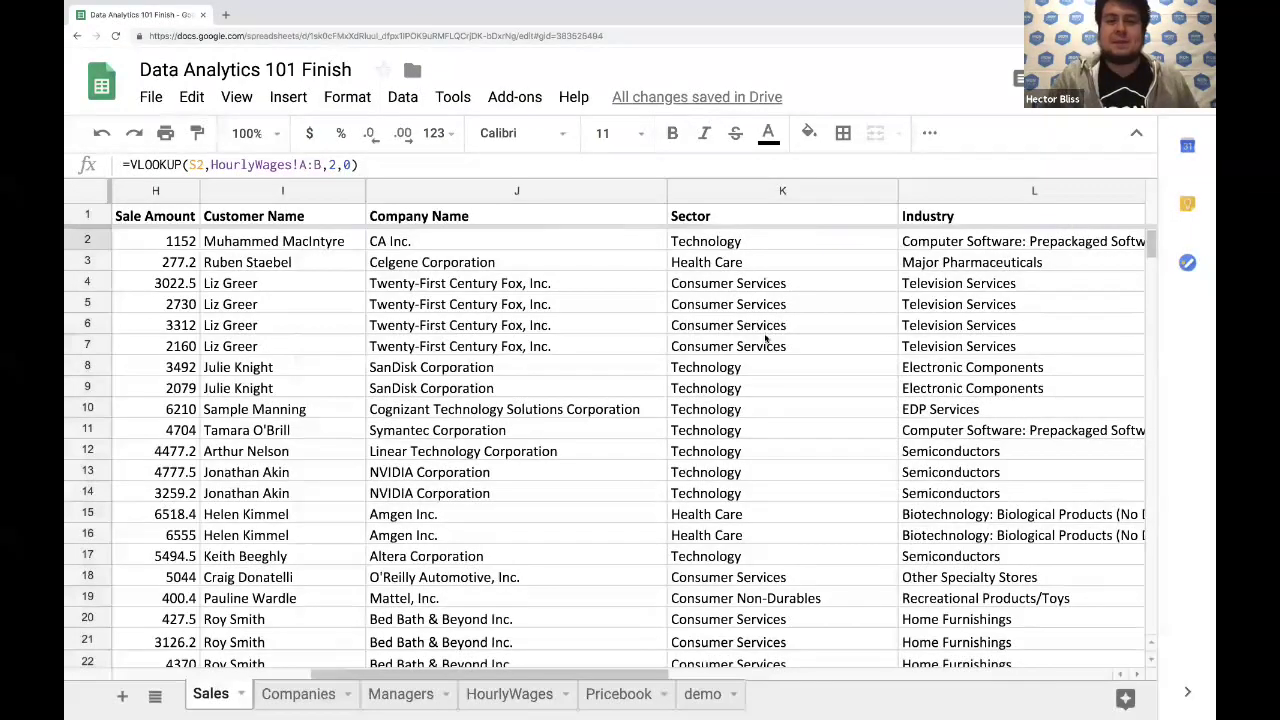
scroll(765, 340, right, 10)
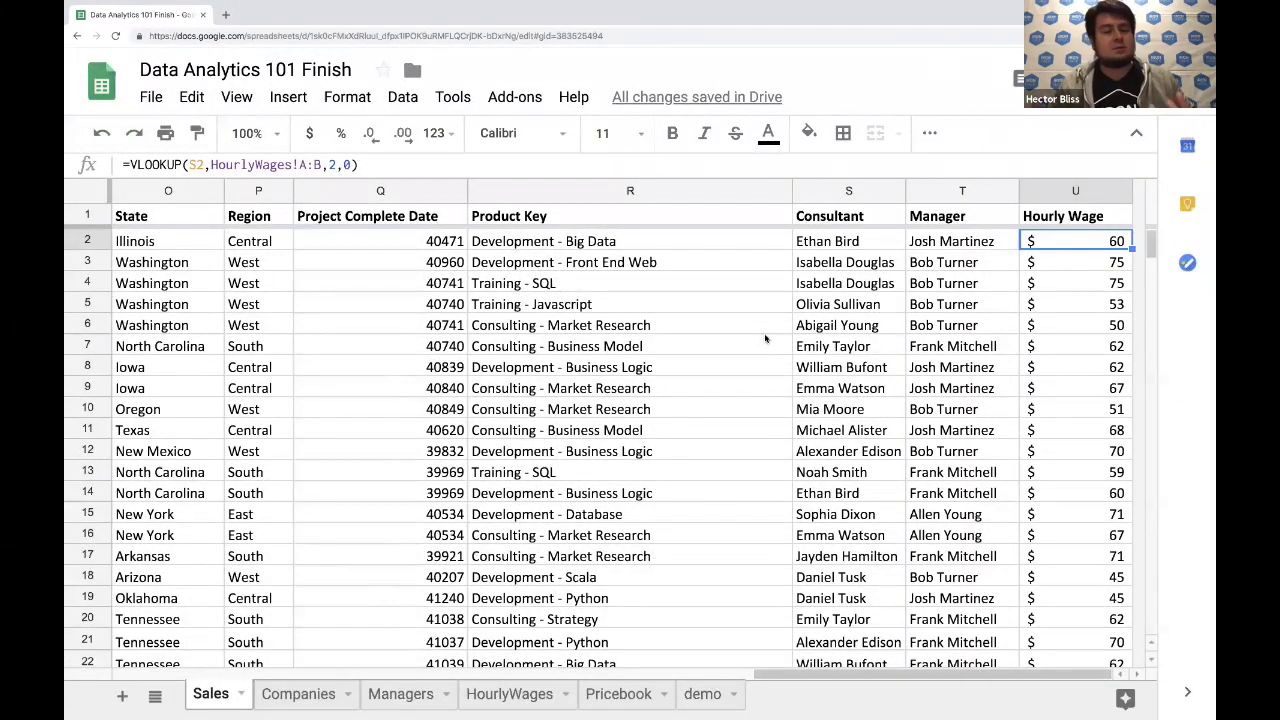
click(1087, 263)
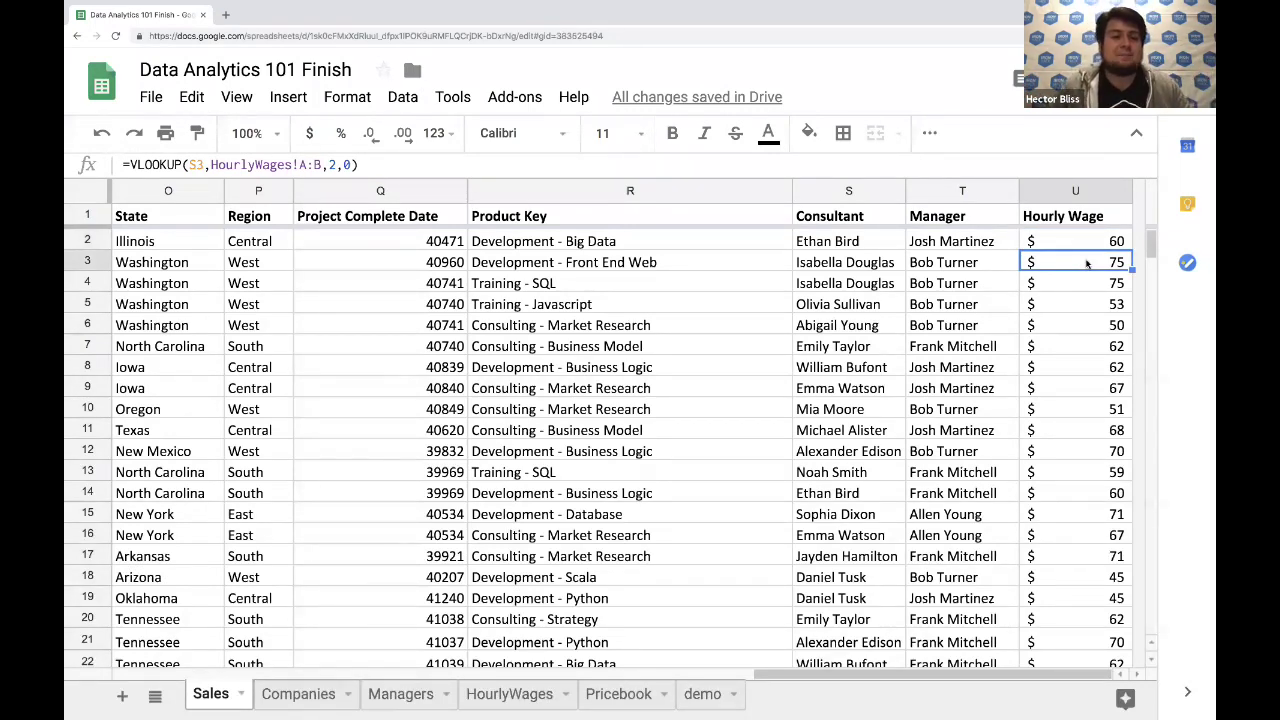
click(402, 97)
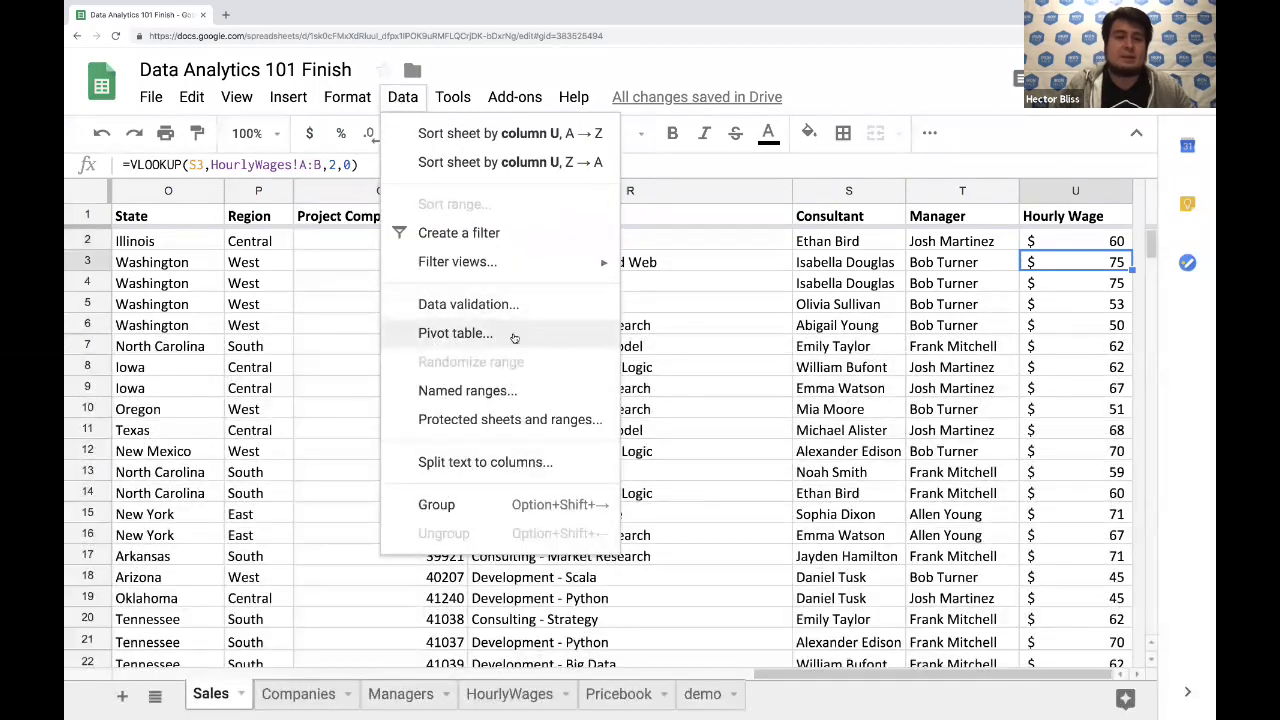
click(391, 94)
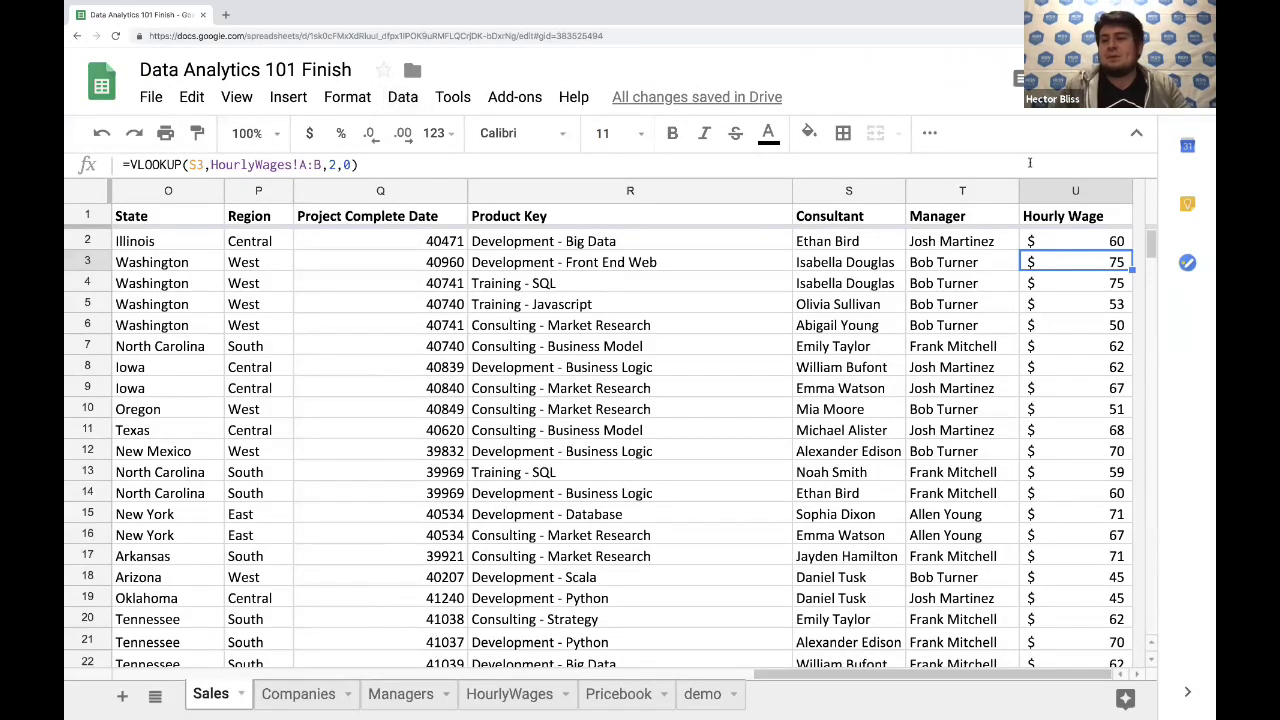
Insert a column to the right of Hourly Wage on the Sales sheet and title it "IdCount"
click(1050, 194)
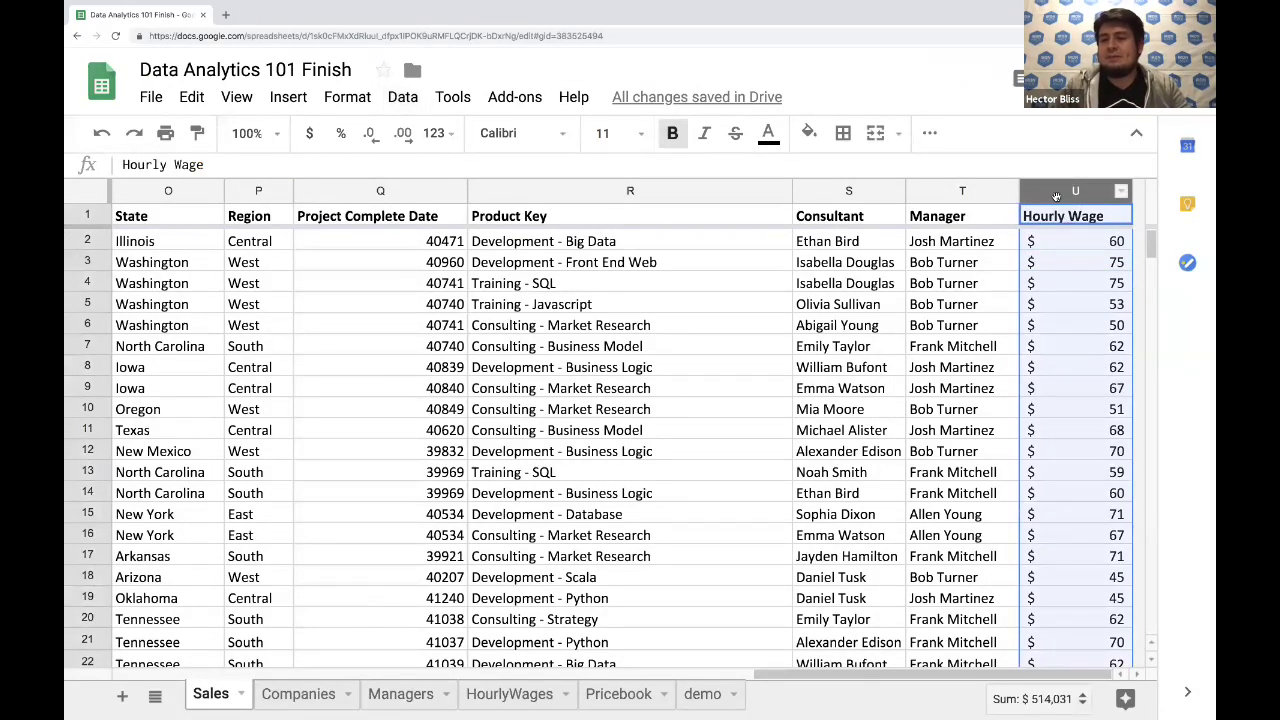
right_click(1055, 198)
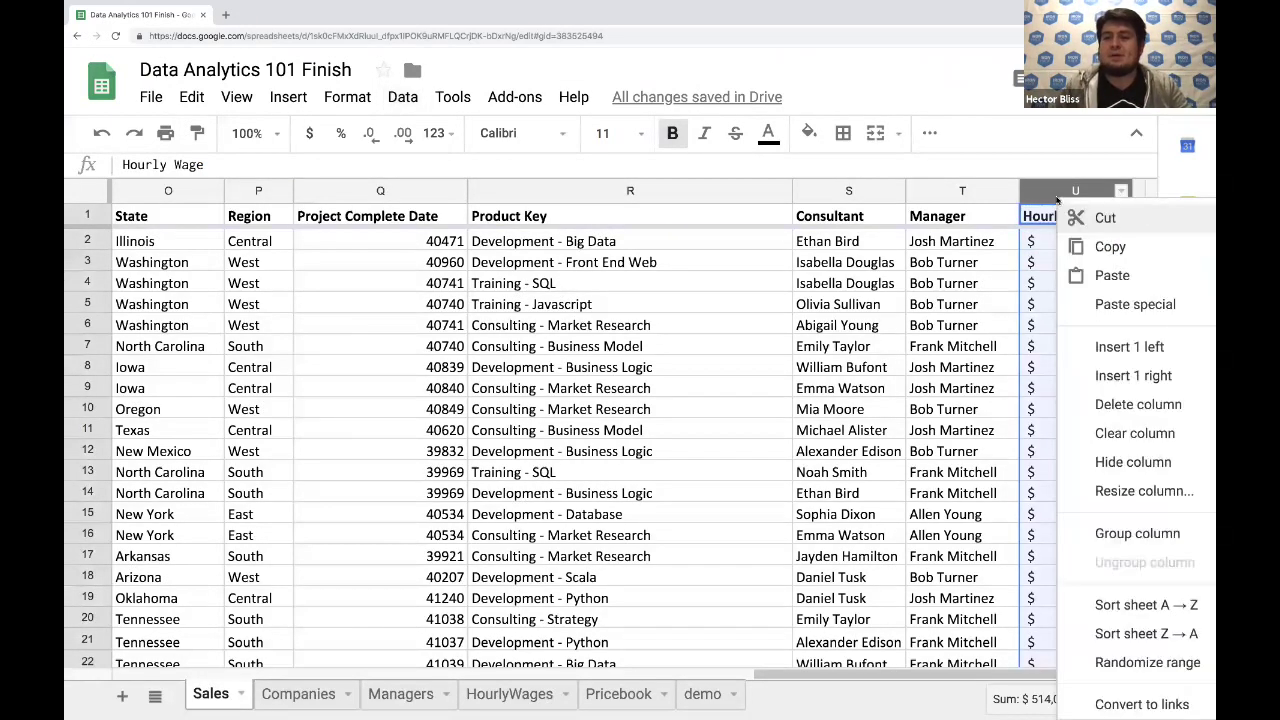
click(1130, 376)
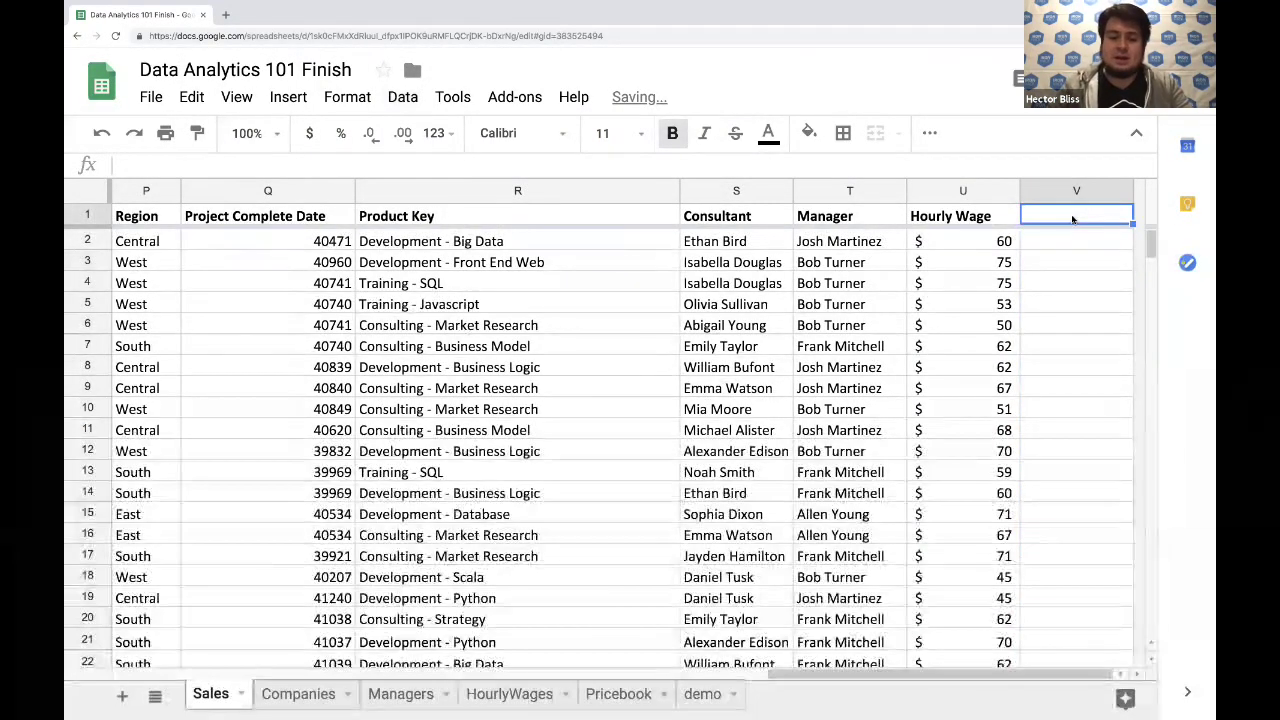
text(IdCount)
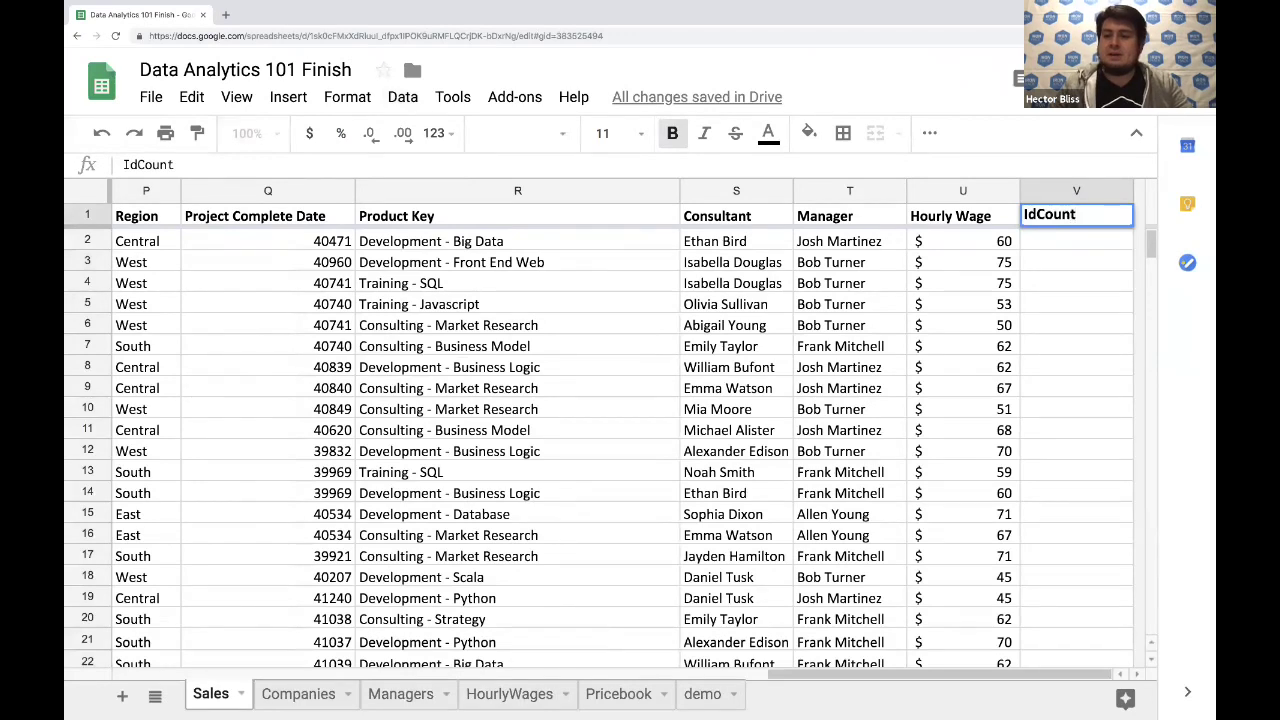
key(Return)
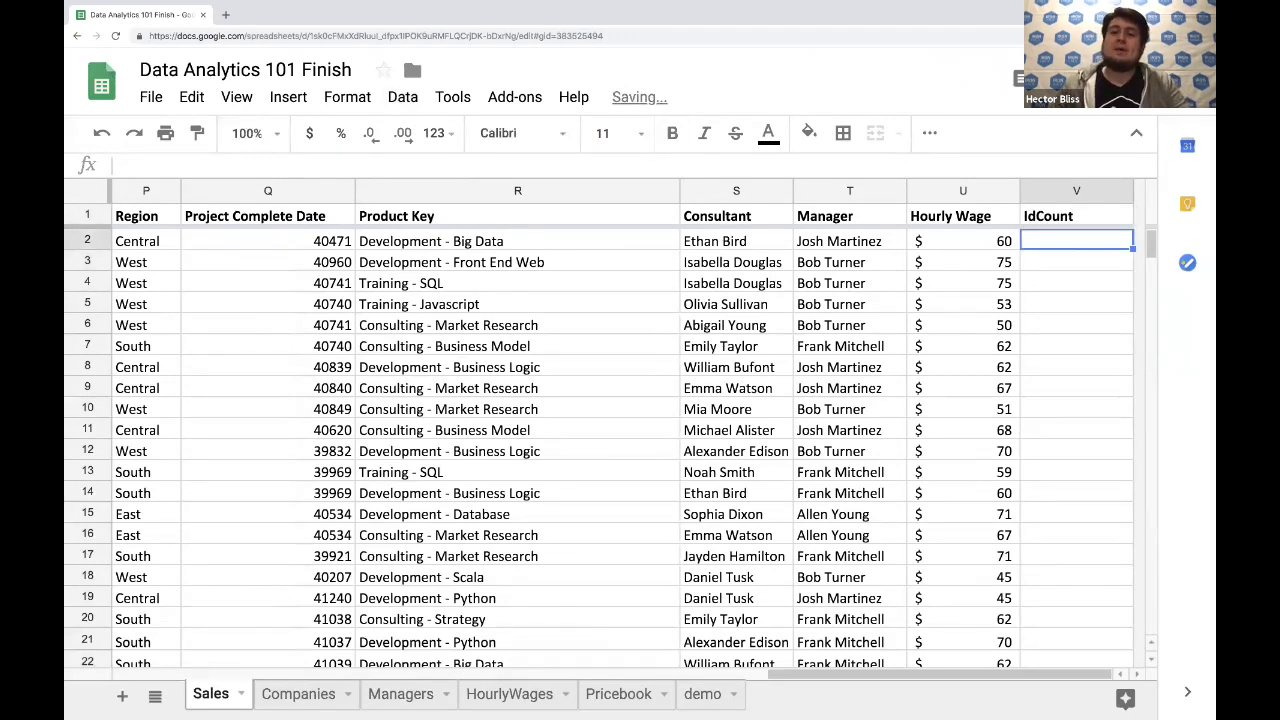
Enter 1 in Sales cell V2 and copy it into all of the IdCount column below the header
text(1)
click(1079, 190)
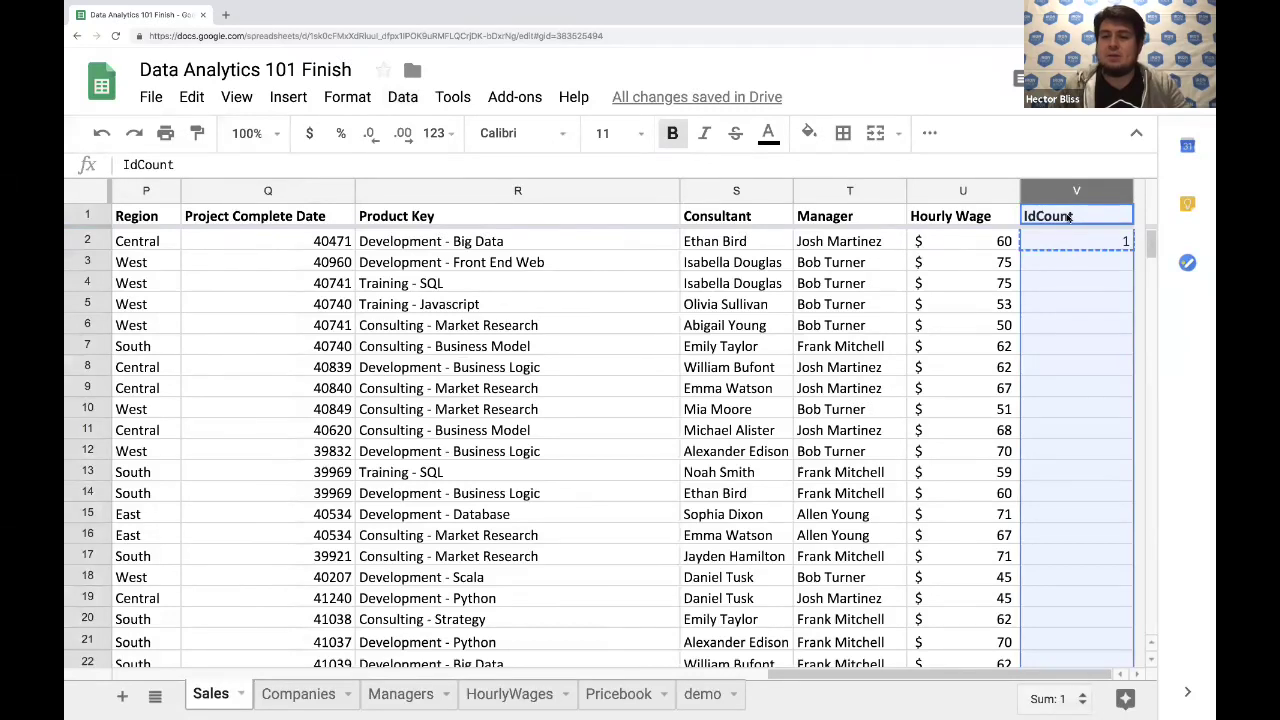
key(ctrl+v)
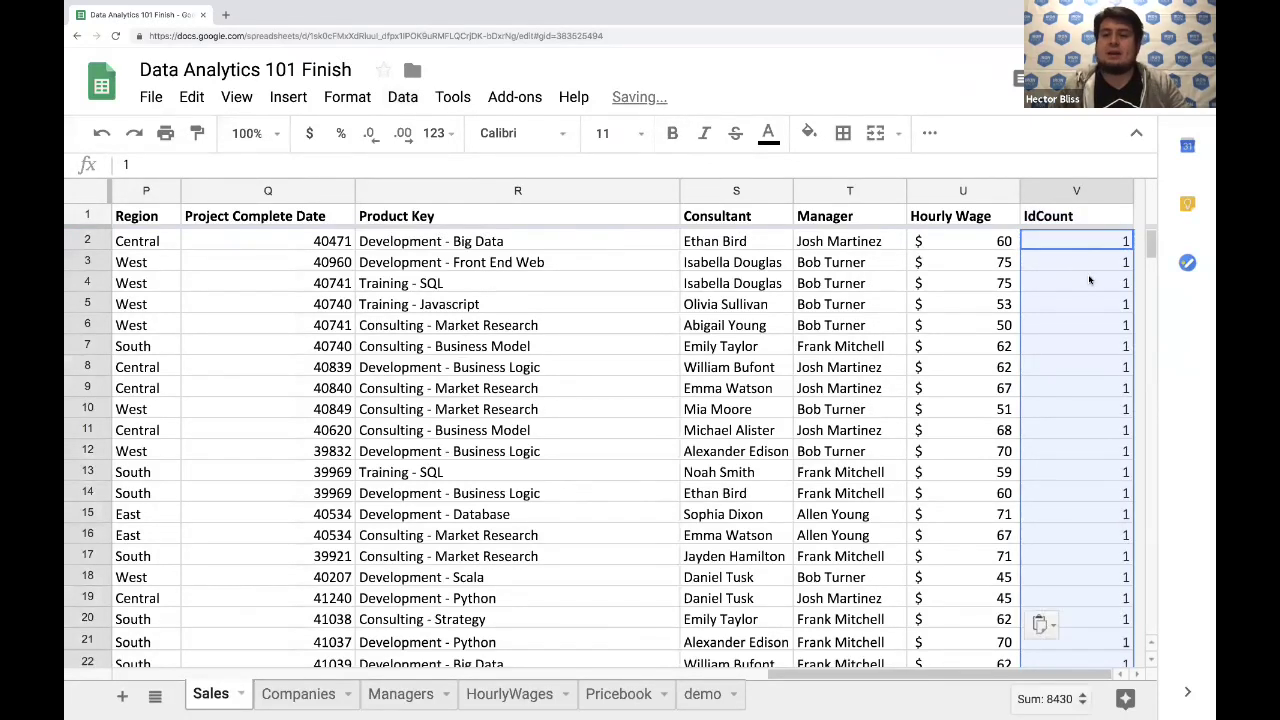
Check the filled cells in the first rows of the IdCount column
click(1088, 280)
key(Up)
key(Up)
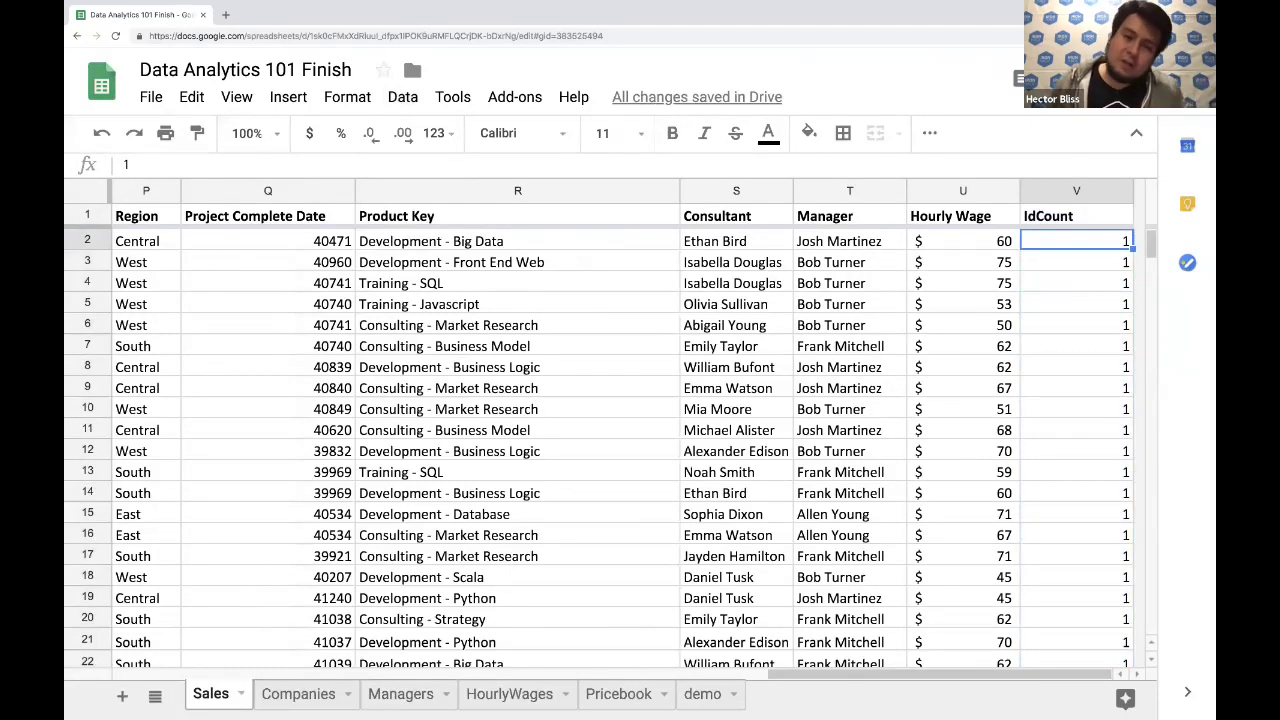
click(1076, 283)
key(Up)
key(Up)
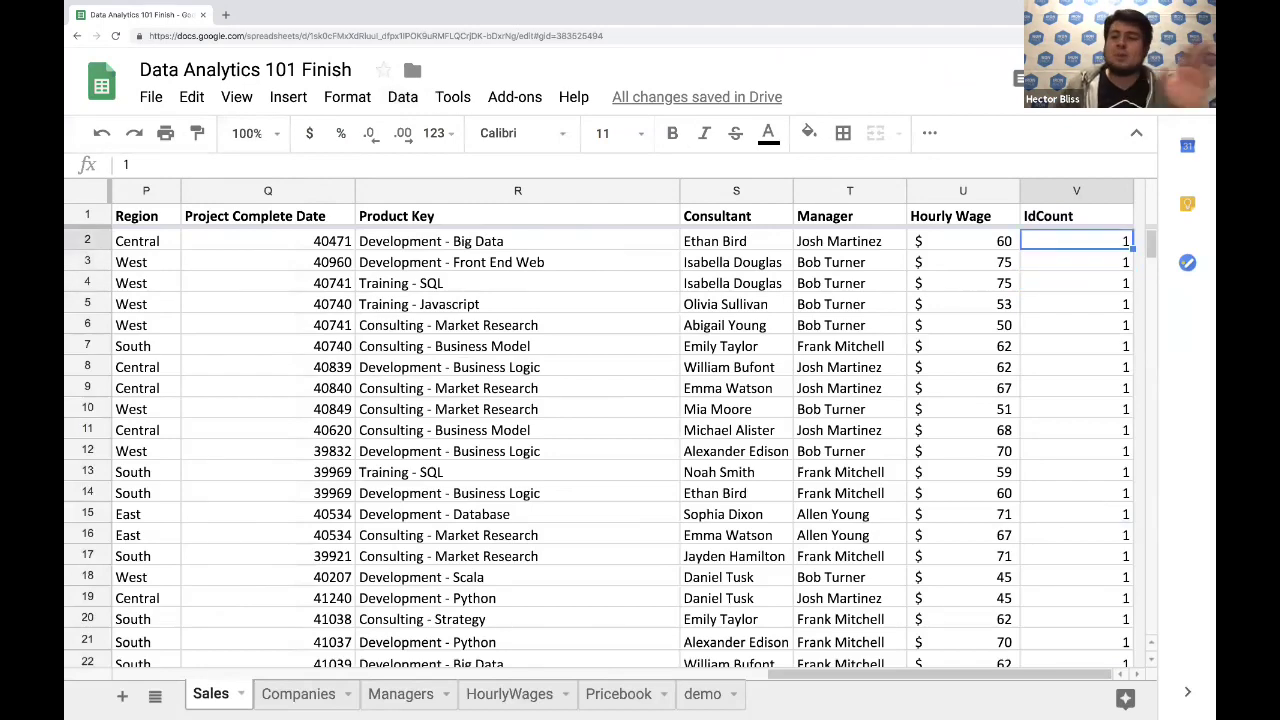
click(1076, 262)
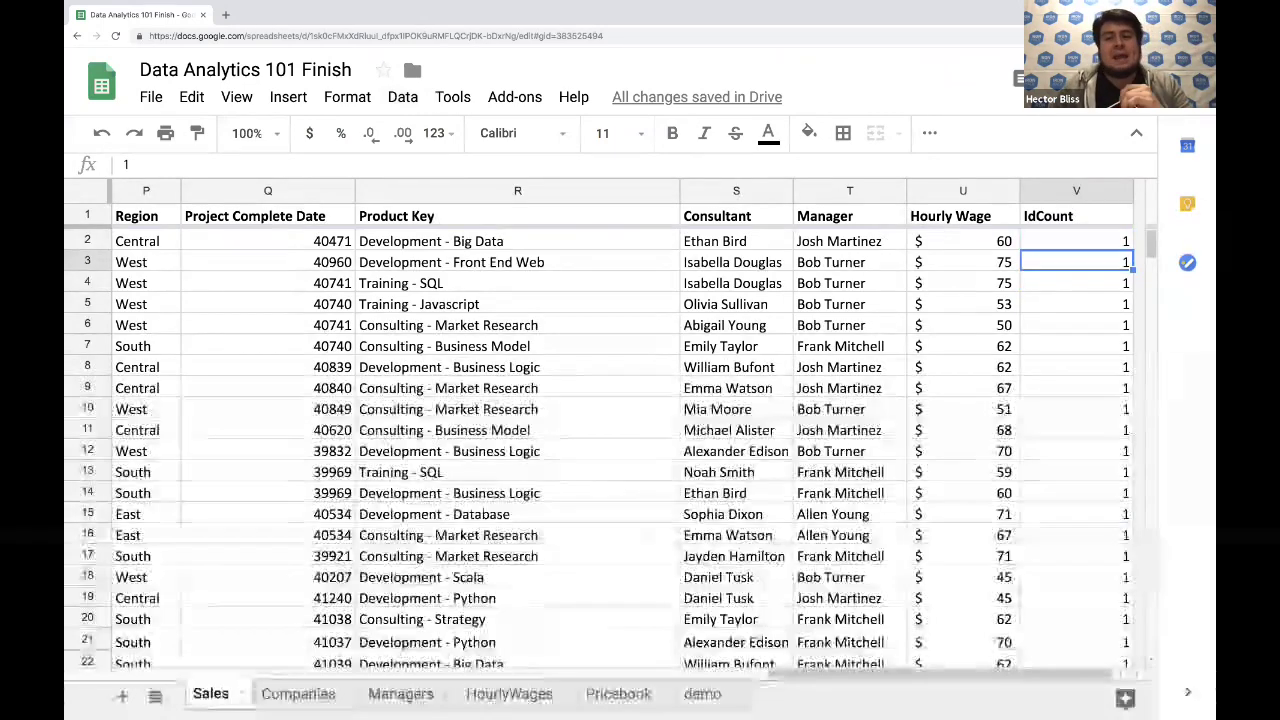
key(Up)
key(Down)
key(Down)
key(Up)
key(Up)
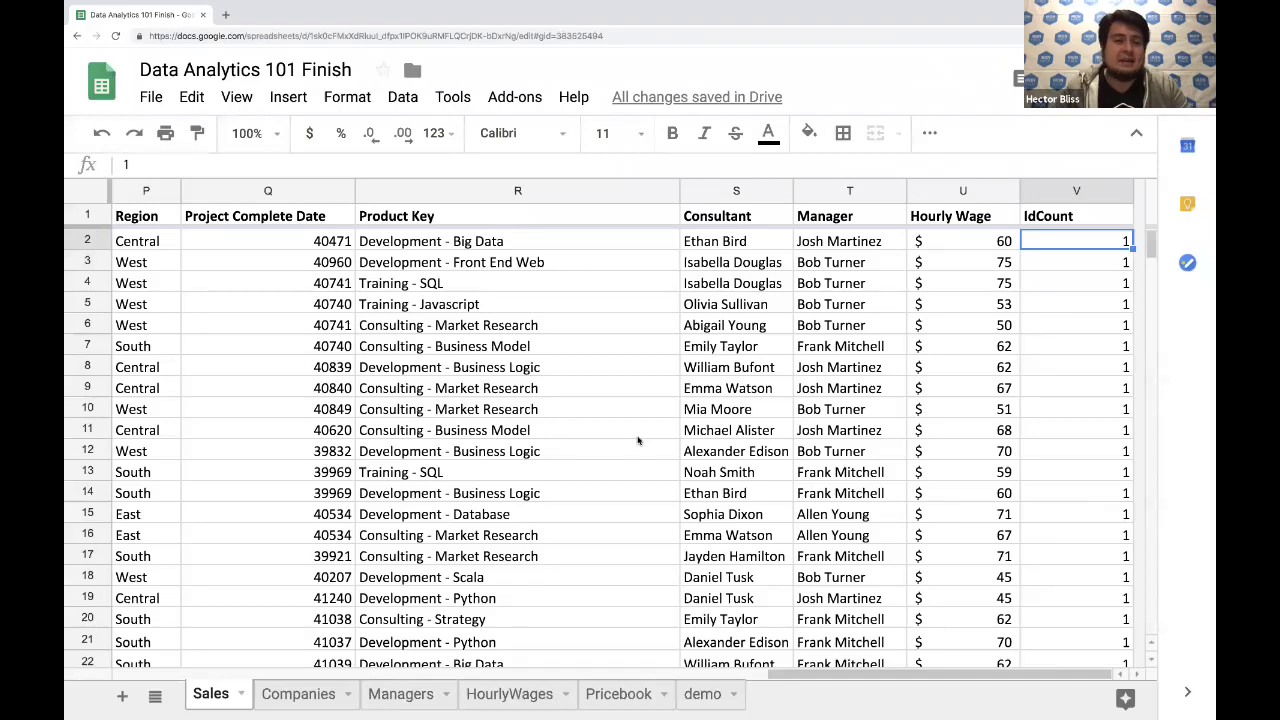
Examine the Row ID column on the Sales sheet, going through its first 50 or so rows and back up to the header
scroll(638, 440, left, 15)
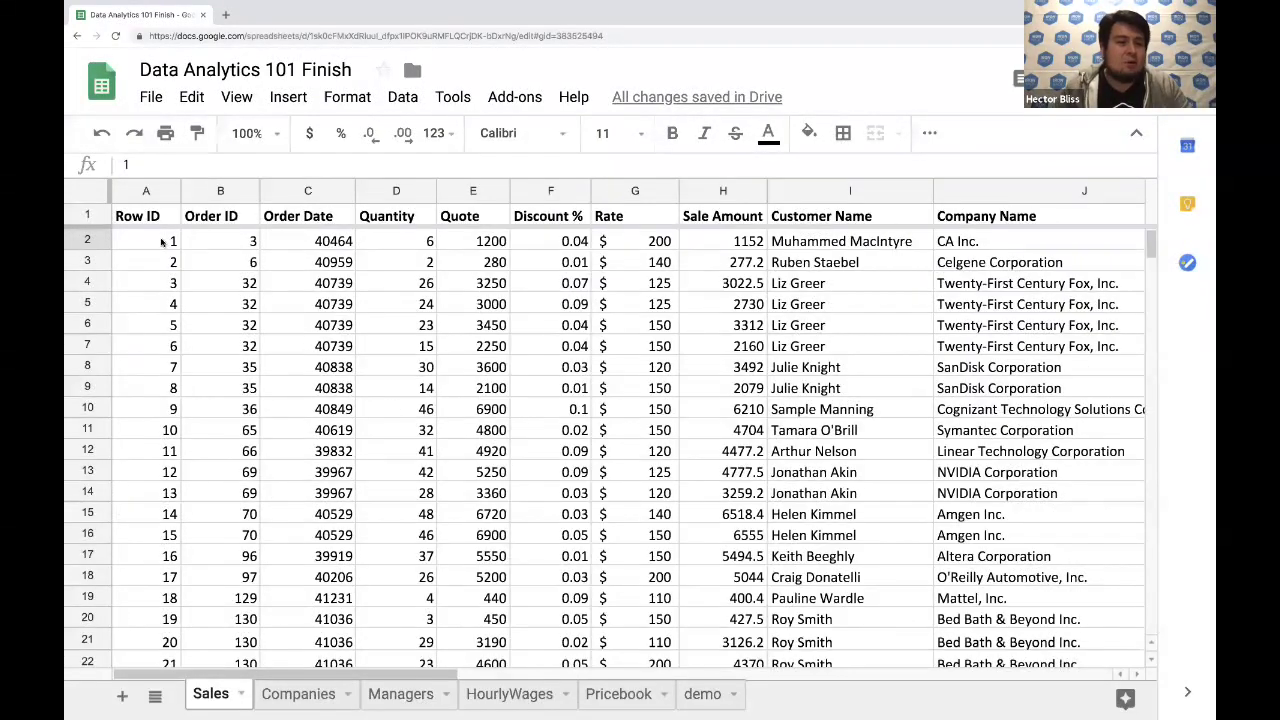
click(161, 242)
key(Down)
key(Down)
key(Down)
key(Down)
key(Down)
key(Down)
key(Down)
key(Down)
key(Down)
key(Down)
key(Down)
key(Down)
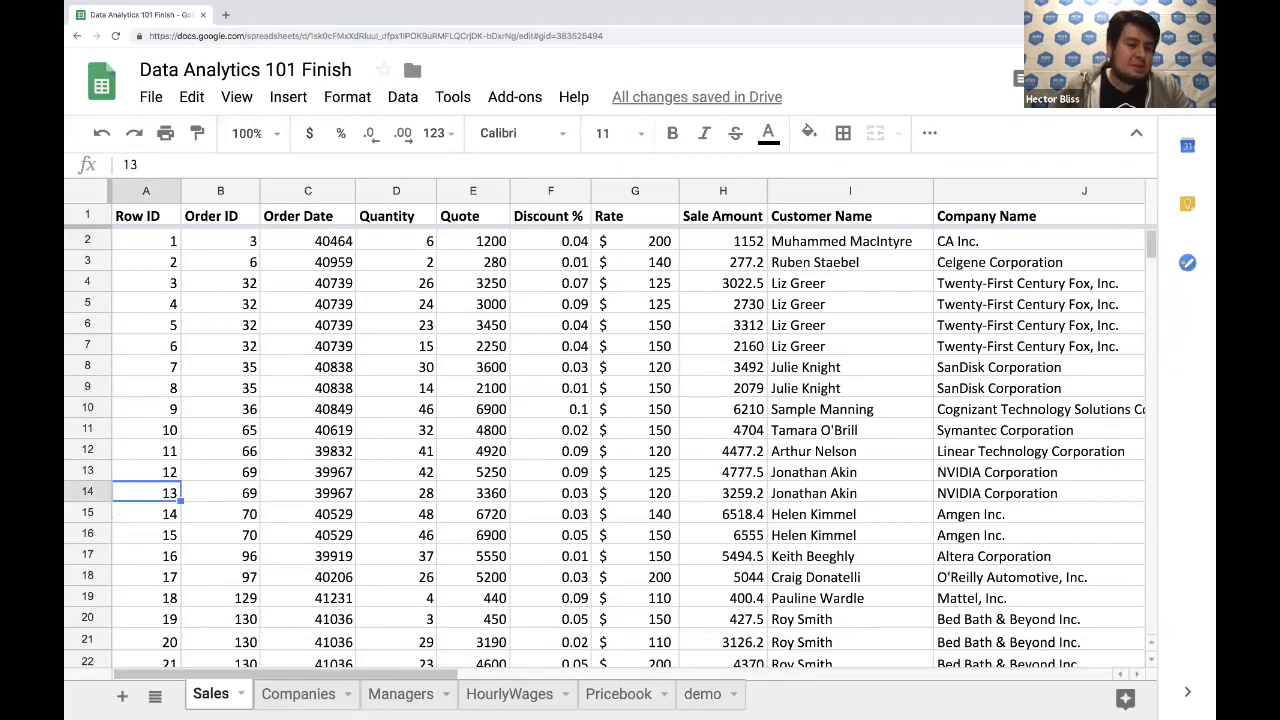
scroll(146, 302, down, 10)
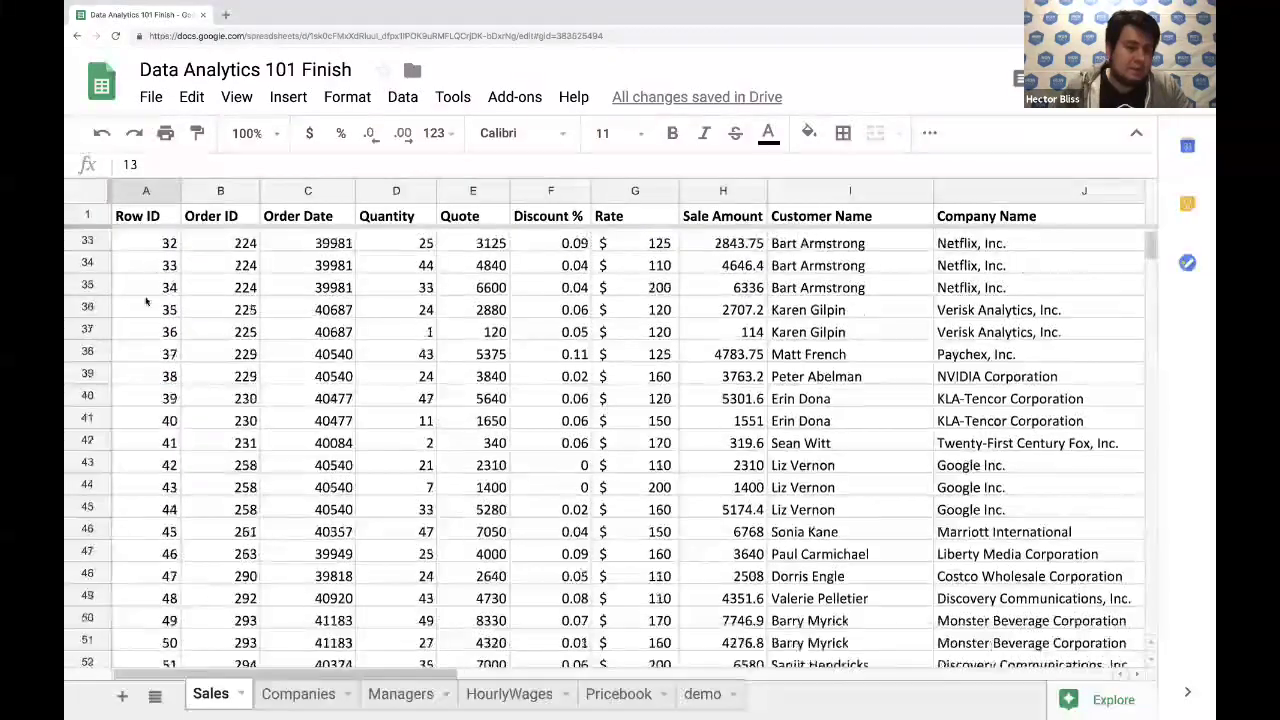
scroll(146, 302, down, 1)
click(146, 420)
key(Down)
key(Down)
key(Down)
key(Down)
key(Down)
key(Up)
key(Up)
key(Up)
key(Up)
key(Up)
key(Up)
key(Up)
key(Up)
key(Up)
key(Up)
key(Up)
key(Up)
key(Up)
key(Up)
key(Up)
key(Up)
key(Up)
key(Down)
key(Down)
key(Down)
key(Down)
key(Down)
key(Down)
key(Down)
key(Down)
key(Down)
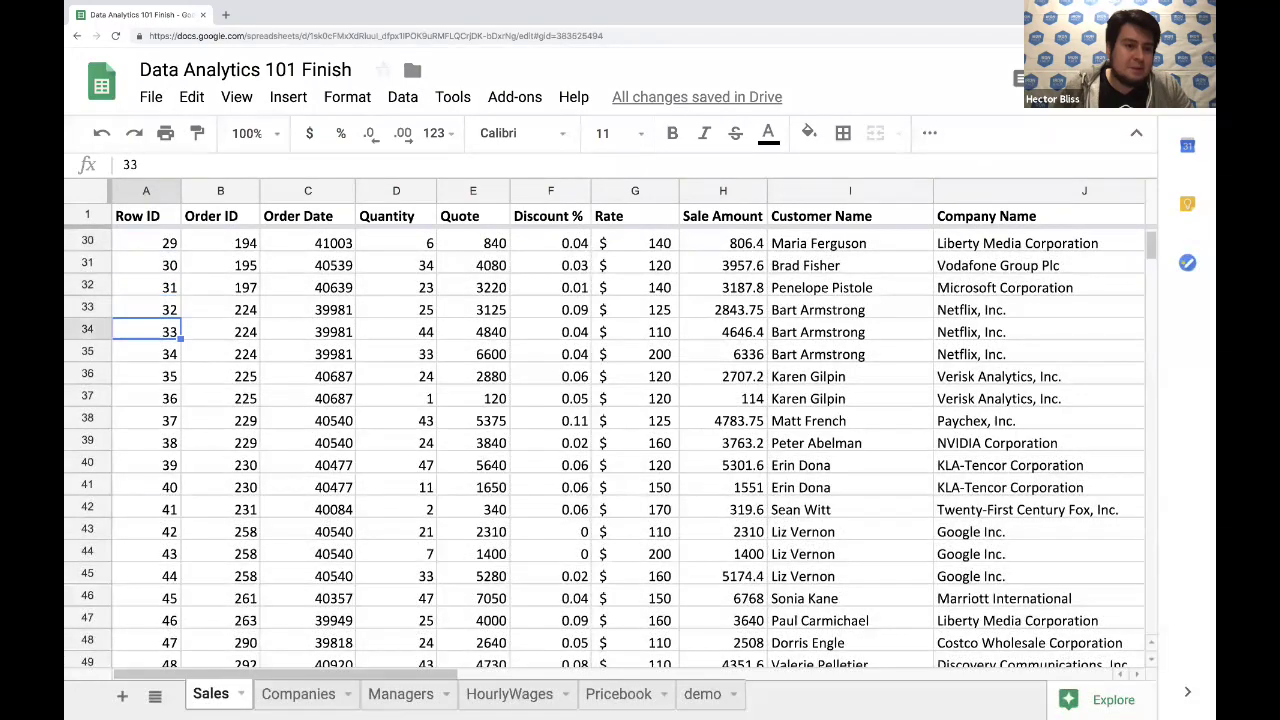
key(Down)
key(Down)
key(Down)
key(Down)
key(Down)
key(Down)
key(Down)
key(Down)
key(Down)
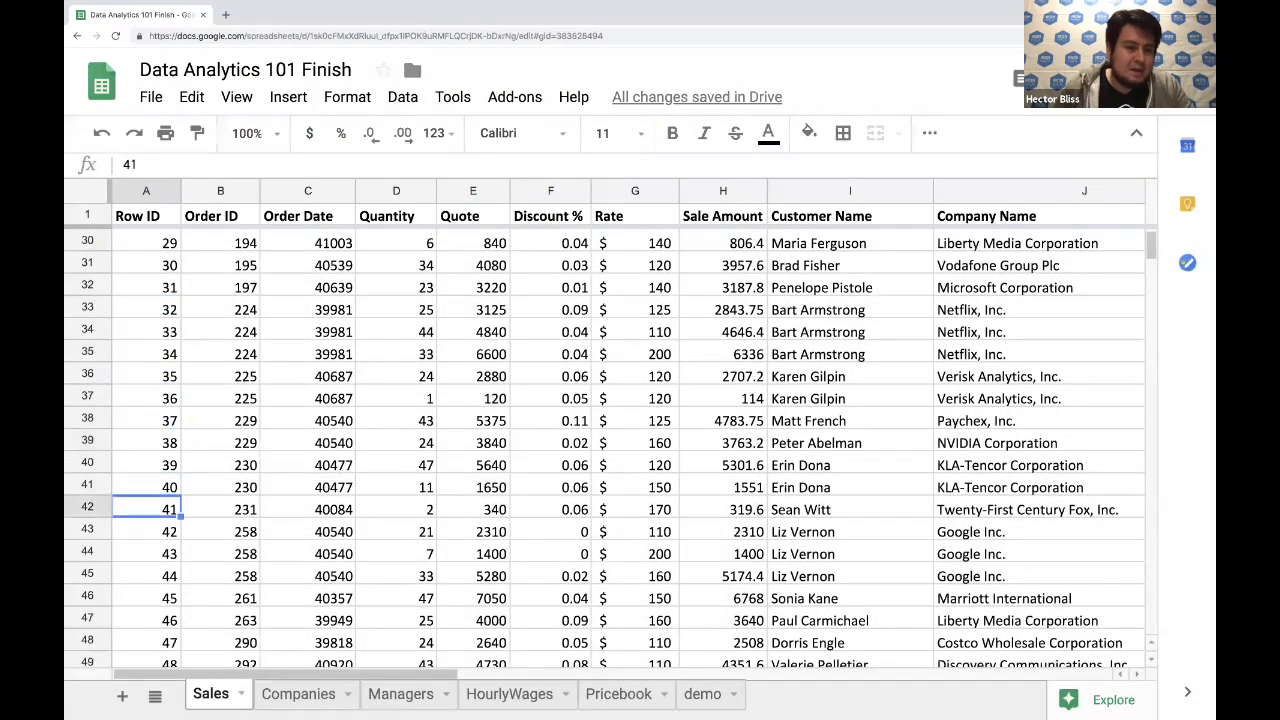
key(Down)
key(Down)
key(Down)
key(Down)
key(Down)
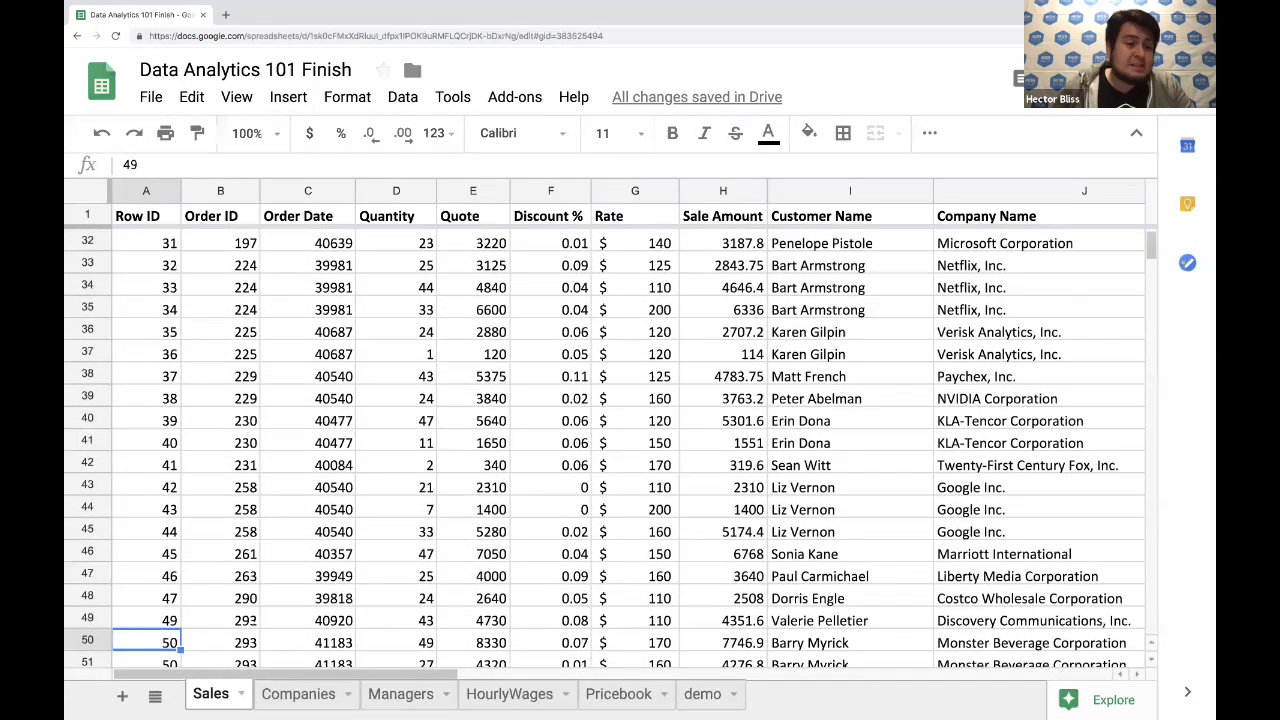
key(Up)
key(Up)
key(Up)
key(Up)
key(Up)
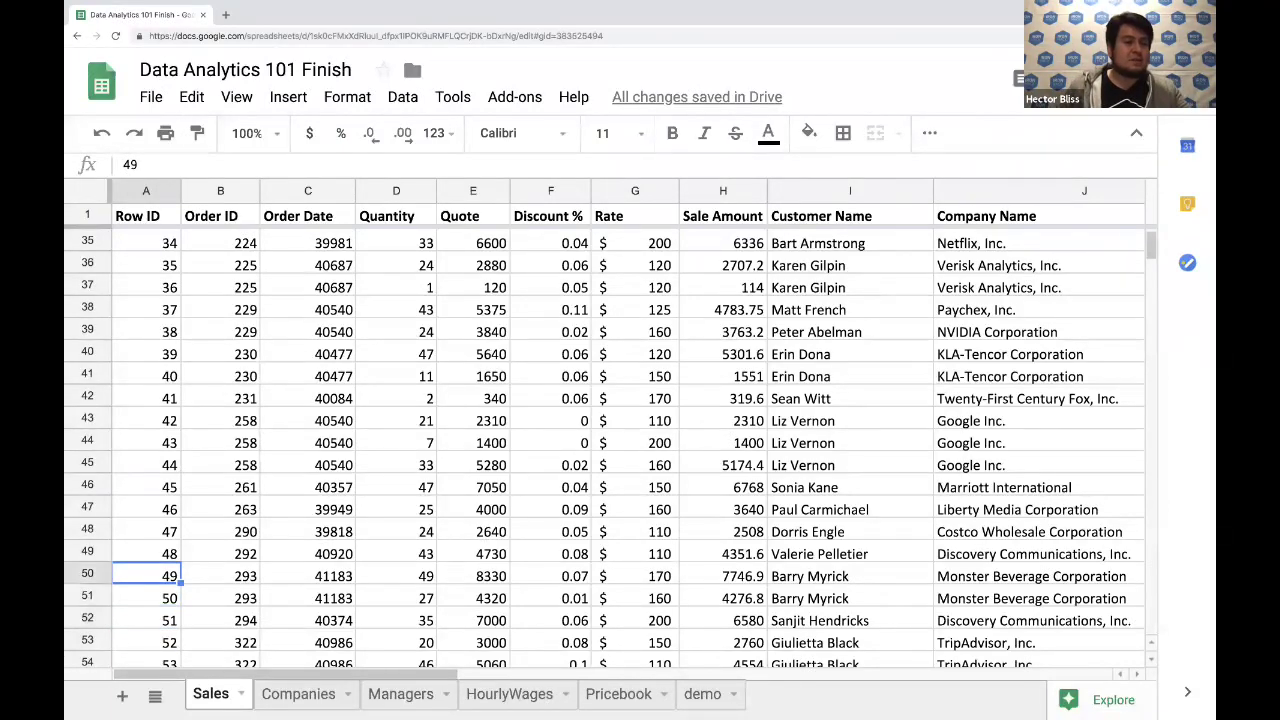
key(Down)
key(Down)
key(Down)
key(Down)
key(Down)
key(Up)
key(Up)
key(Up)
key(Up)
key(Up)
key(Up)
key(Up)
key(Up)
key(Up)
key(Up)
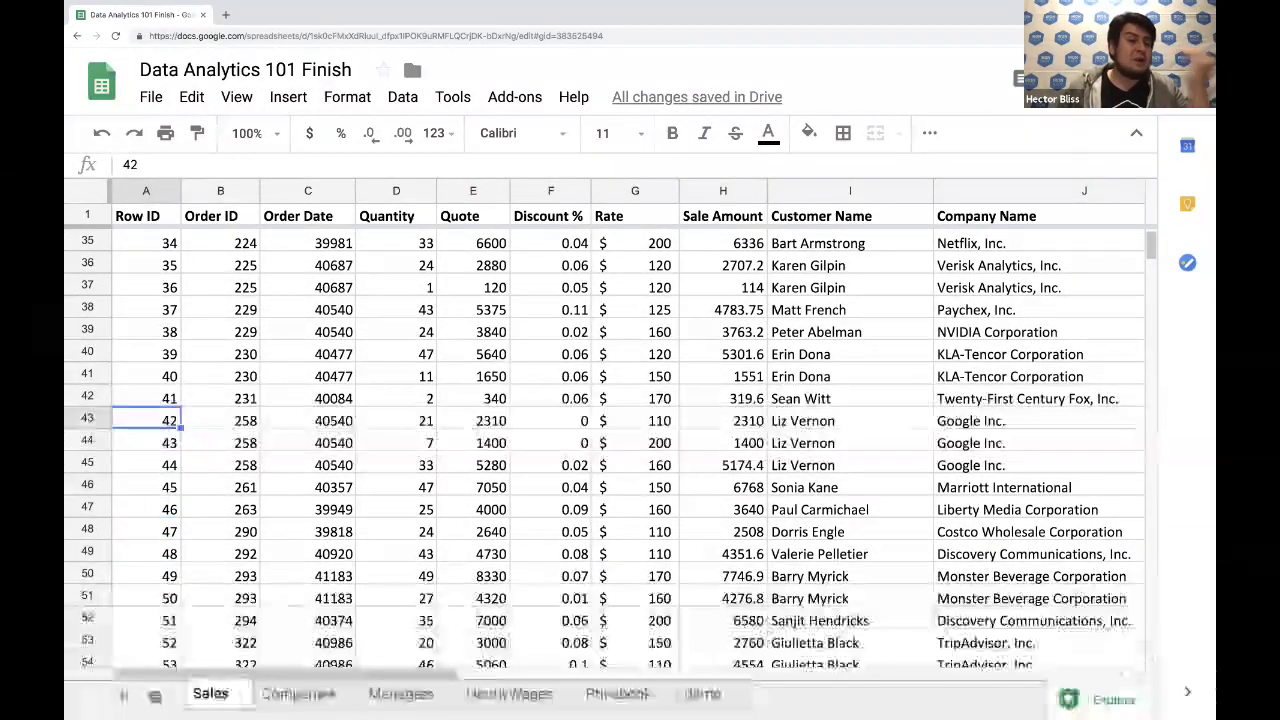
key(Up)
key(Up)
key(Up)
key(Up)
key(Up)
key(Up)
key(Up)
key(Up)
key(Up)
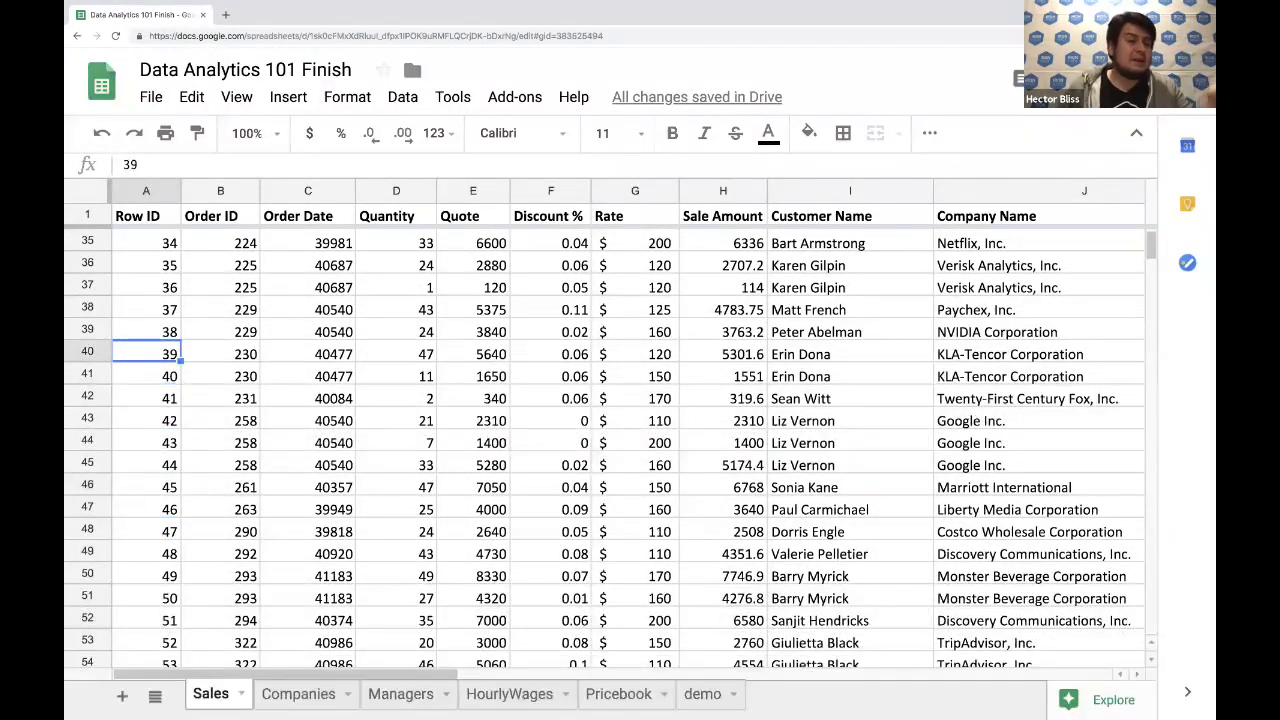
key(Up)
key(Up)
key(Up)
key(Up)
key(Up)
key(Up)
key(Up)
key(Up)
key(Up)
key(Up)
key(Up)
key(Up)
key(Up)
key(Up)
key(Up)
key(Up)
key(Up)
key(Up)
key(Up)
key(Up)
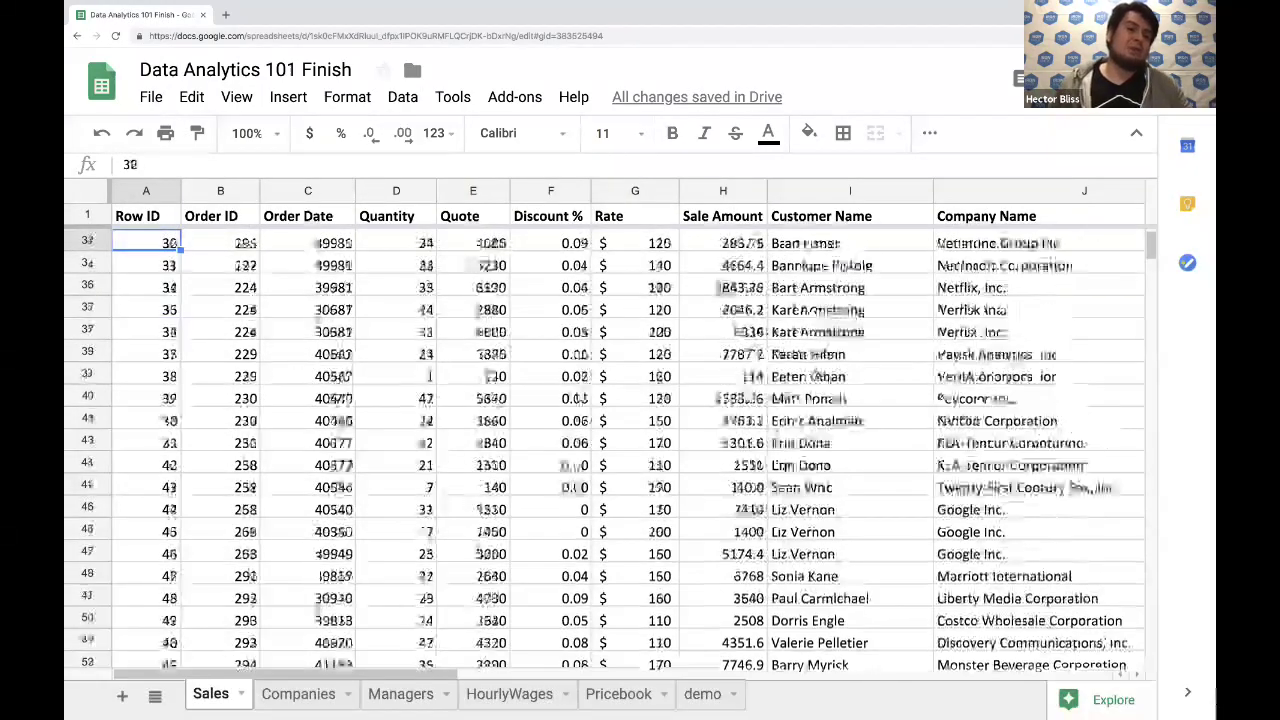
key(Up)
key(Up)
key(Up)
key(Up)
key(Up)
key(Up)
key(Up)
key(Up)
key(Up)
key(Up)
key(Up)
key(Up)
key(Up)
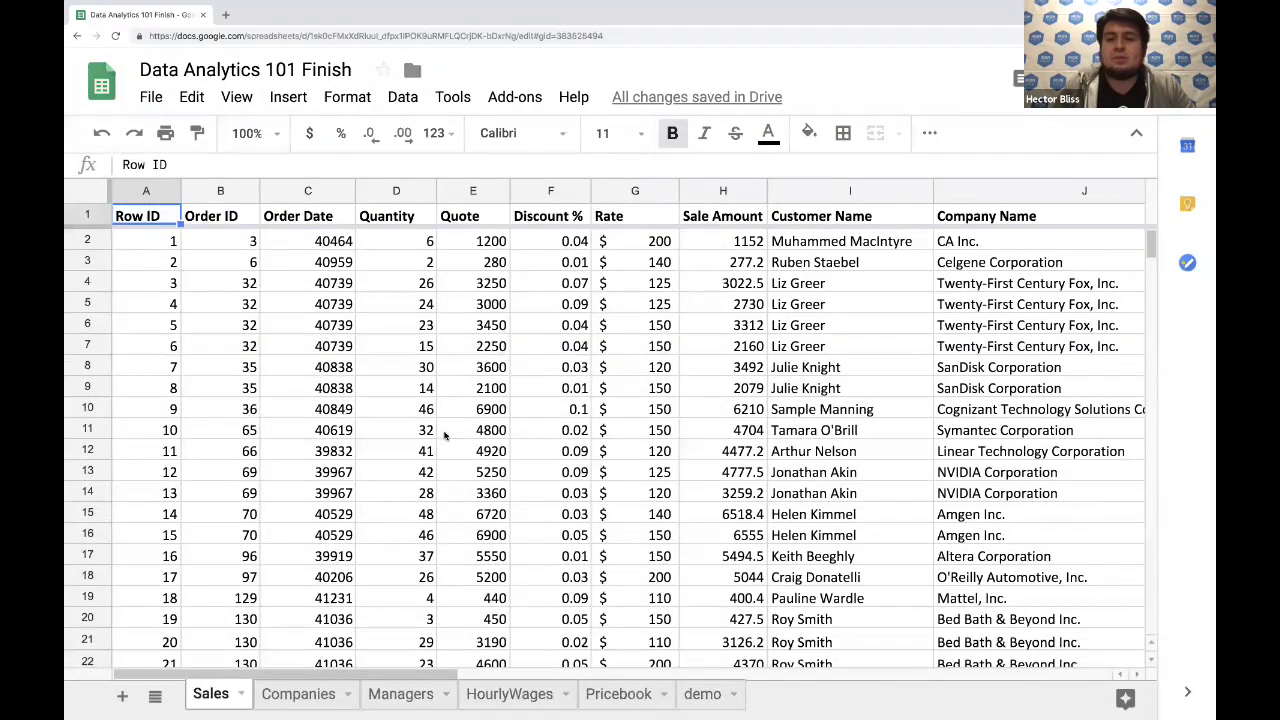
Create a pivot table on a new sheet from the Sales data, including the IdCount column (Sales!A1:V8431)
scroll(445, 435, right, 10)
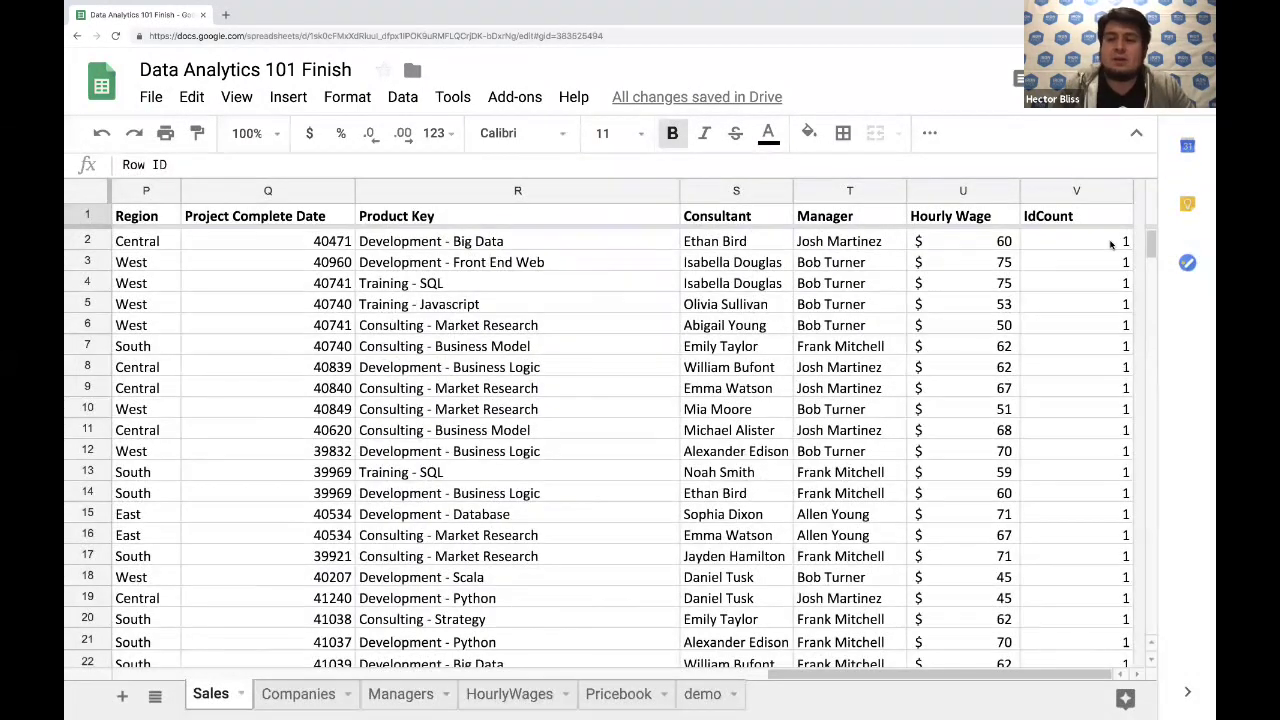
click(1110, 242)
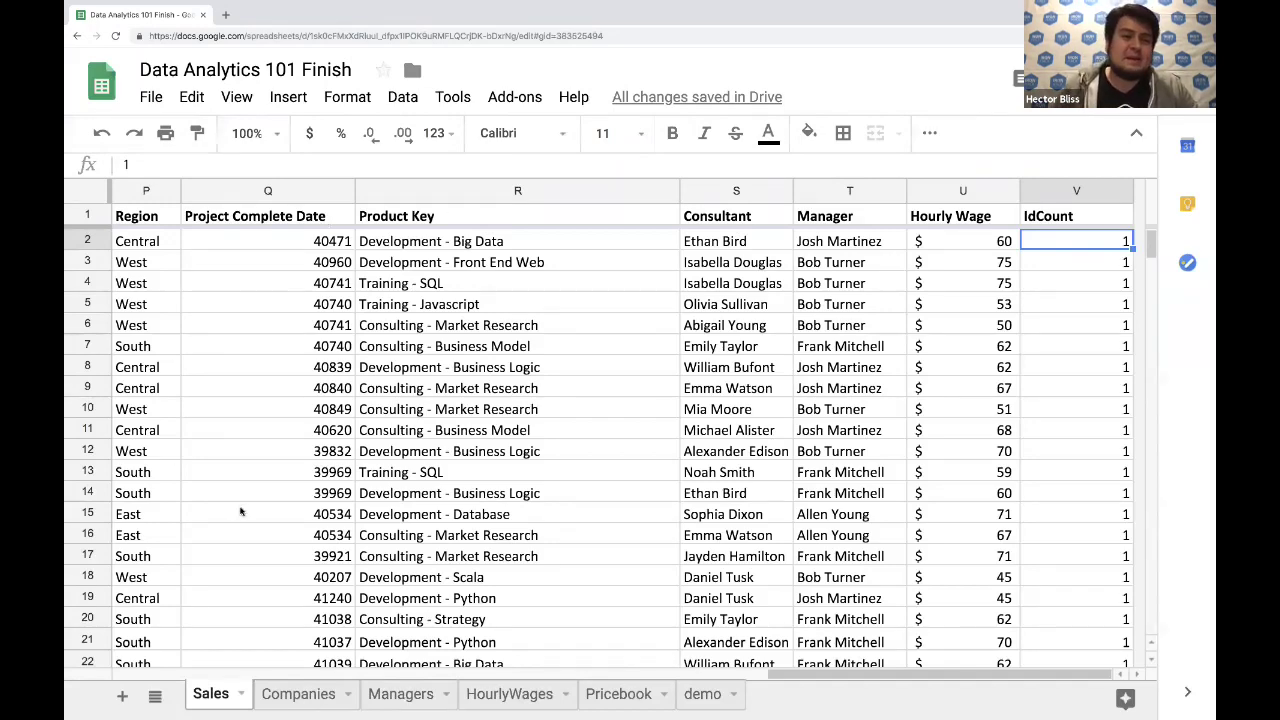
click(408, 102)
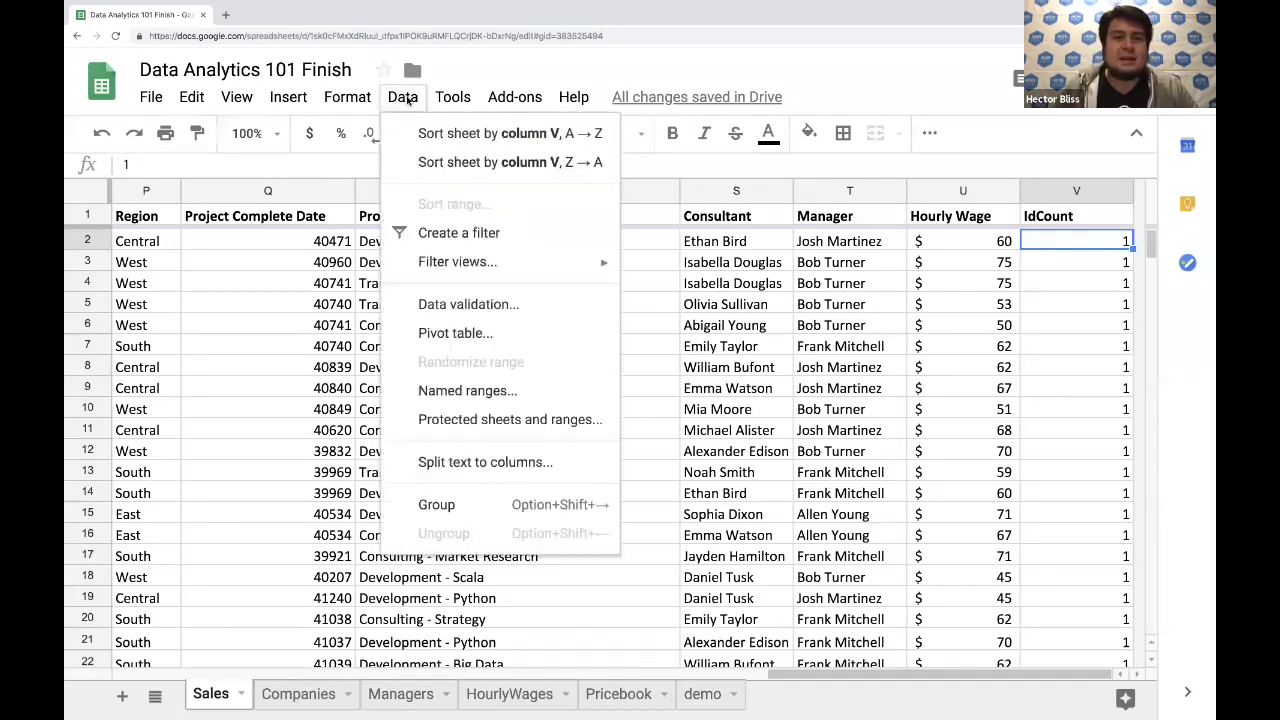
click(465, 332)
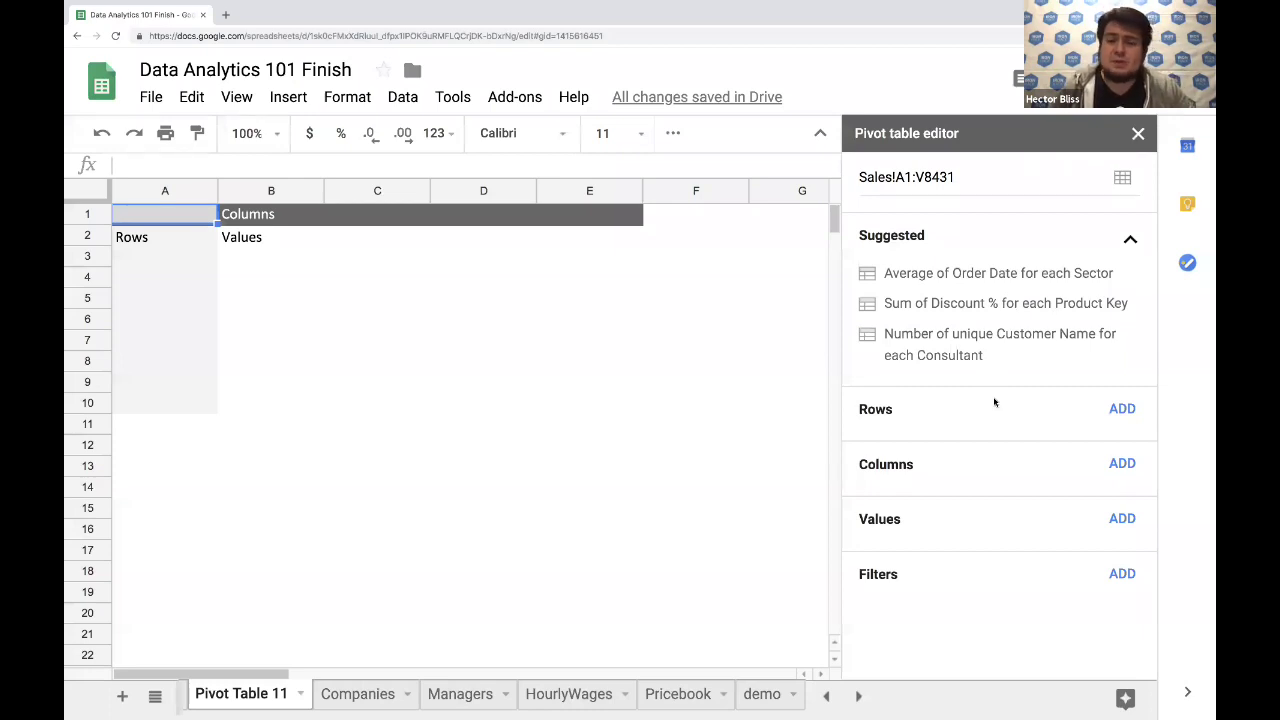
Add Row ID to the pivot table's rows and IdCount, summarized by SUM, to its values
click(1122, 410)
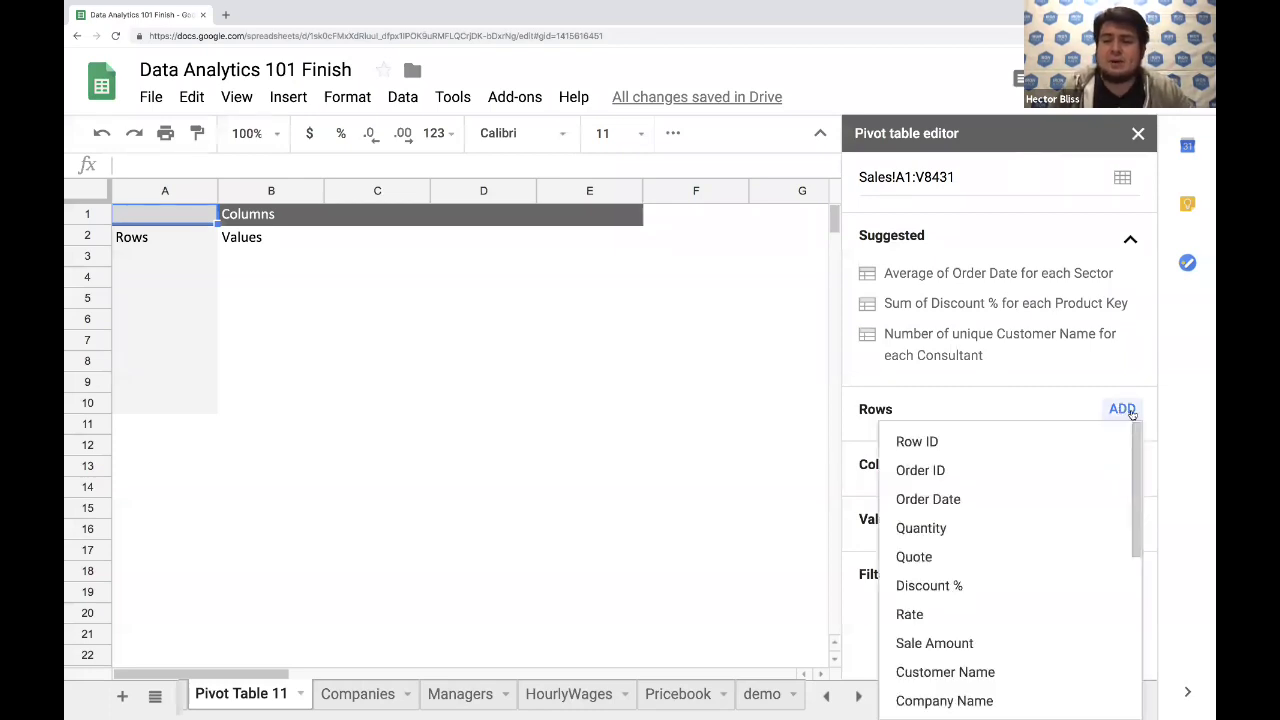
click(921, 444)
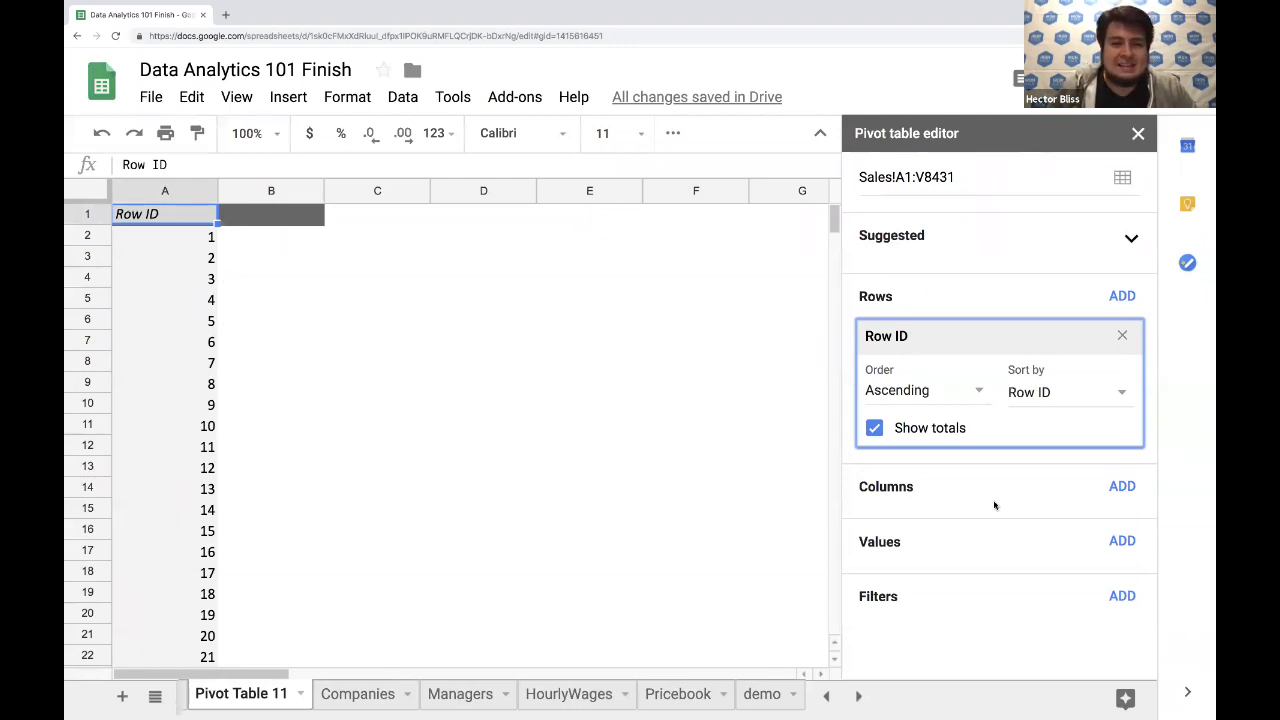
click(1121, 541)
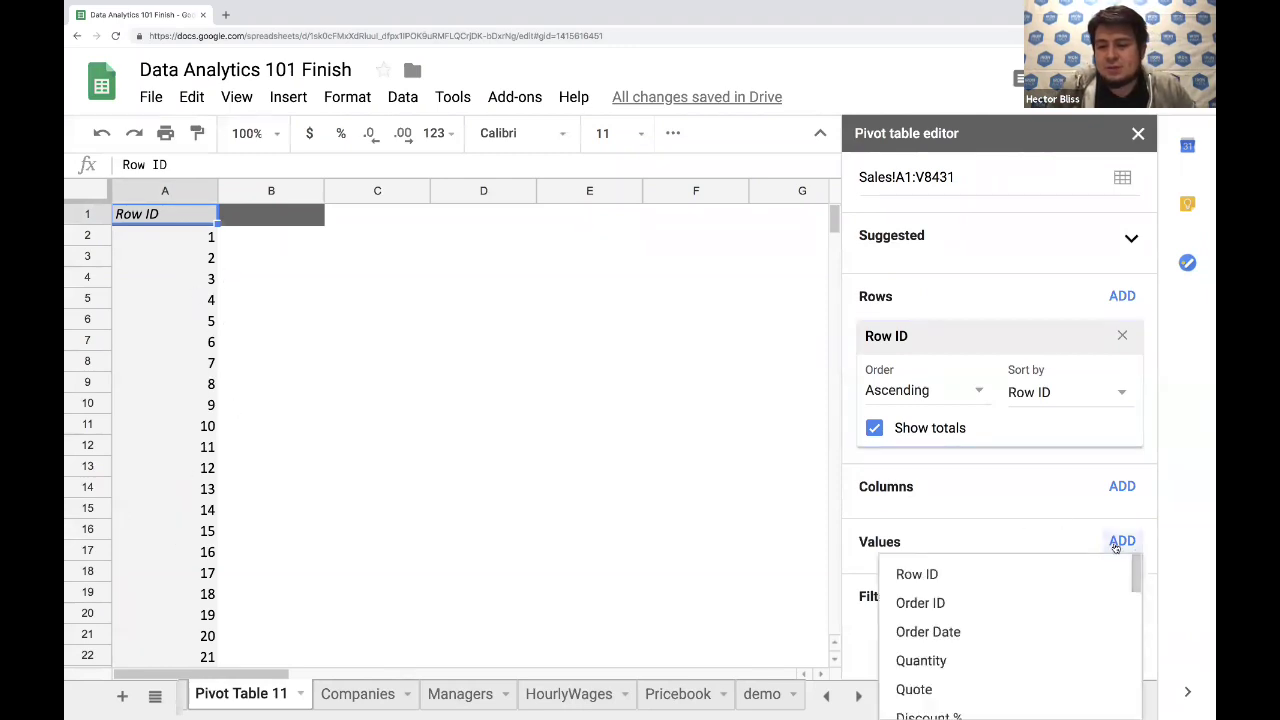
scroll(1052, 567, down, 8)
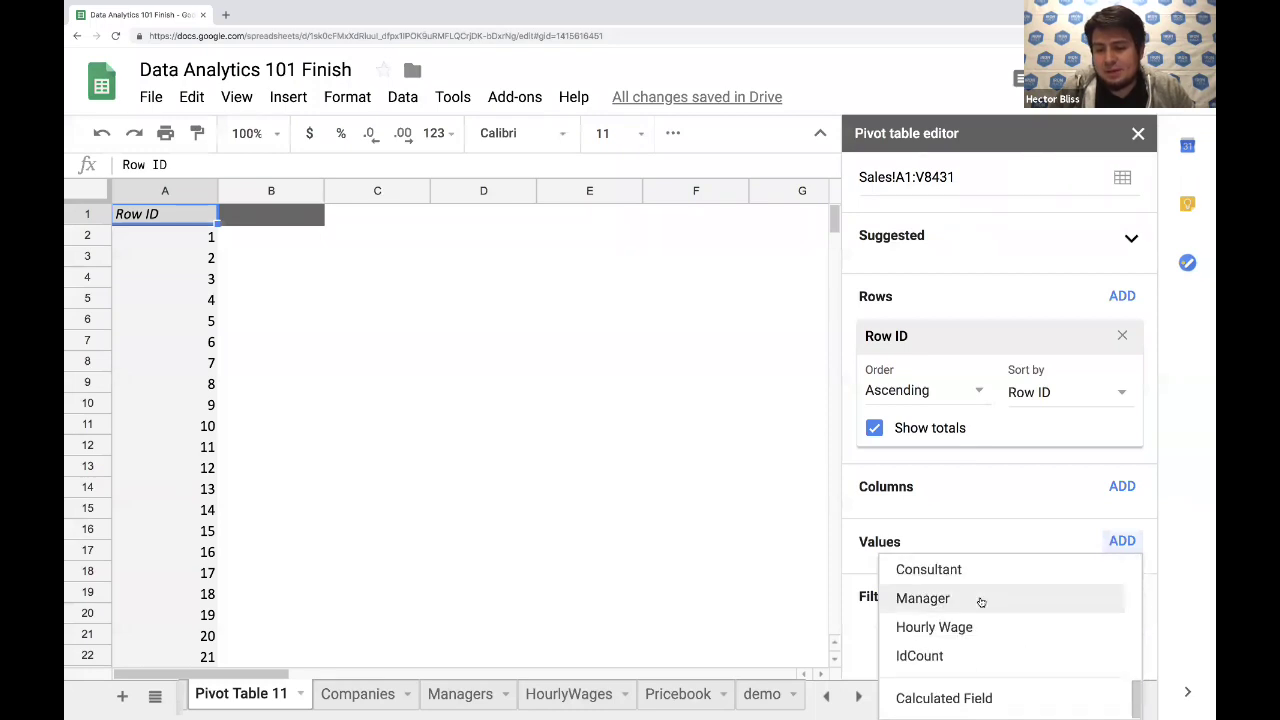
click(933, 656)
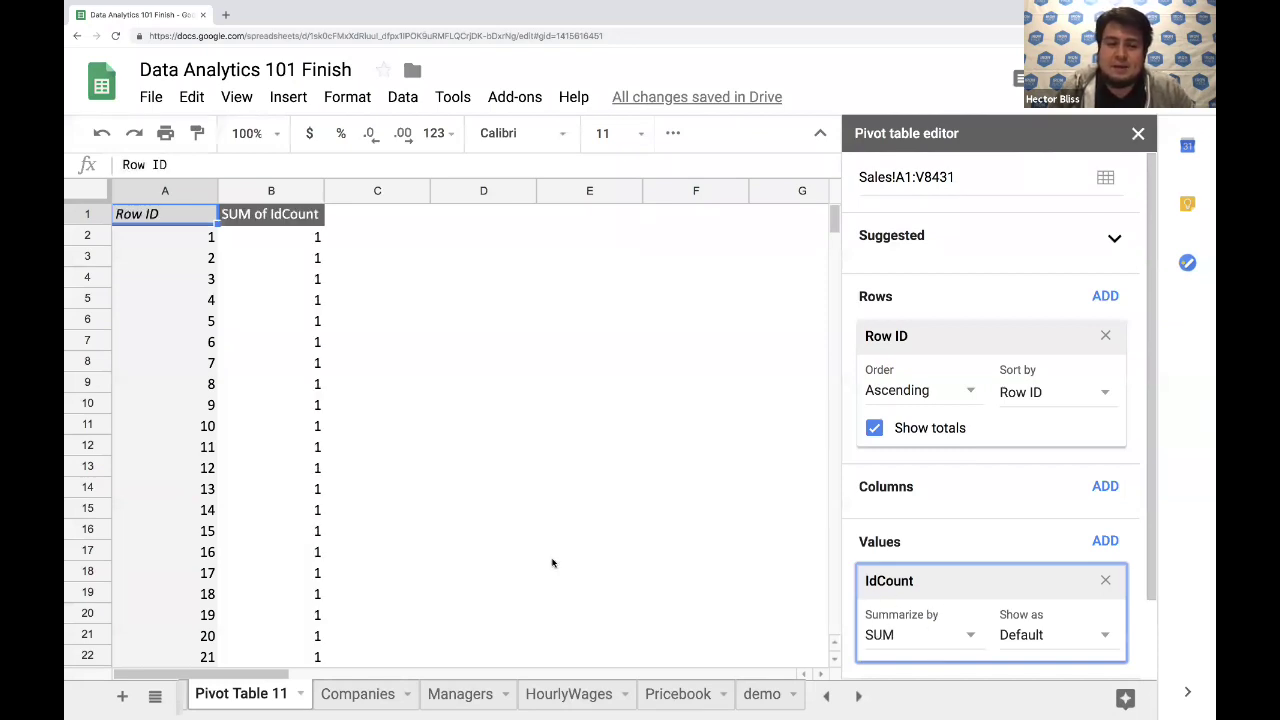
Examine the summed IdCount values in the first 55 or so rows of the pivot table
click(399, 506)
scroll(279, 440, down, 5)
scroll(279, 440, down, 8)
scroll(279, 440, up, 2)
scroll(279, 440, up, 3)
click(302, 365)
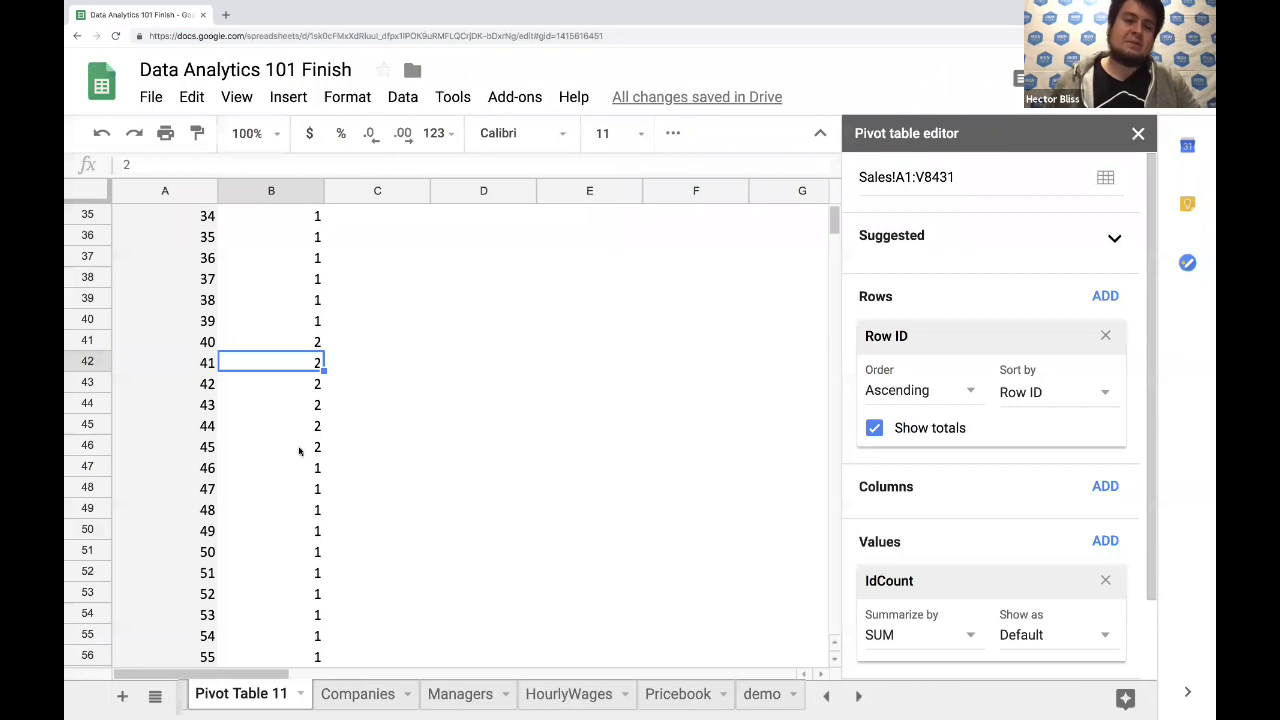
Examine the grand total and the IdCount sums greater than 1 near the end of the pivot table
key(ctrl+Down)
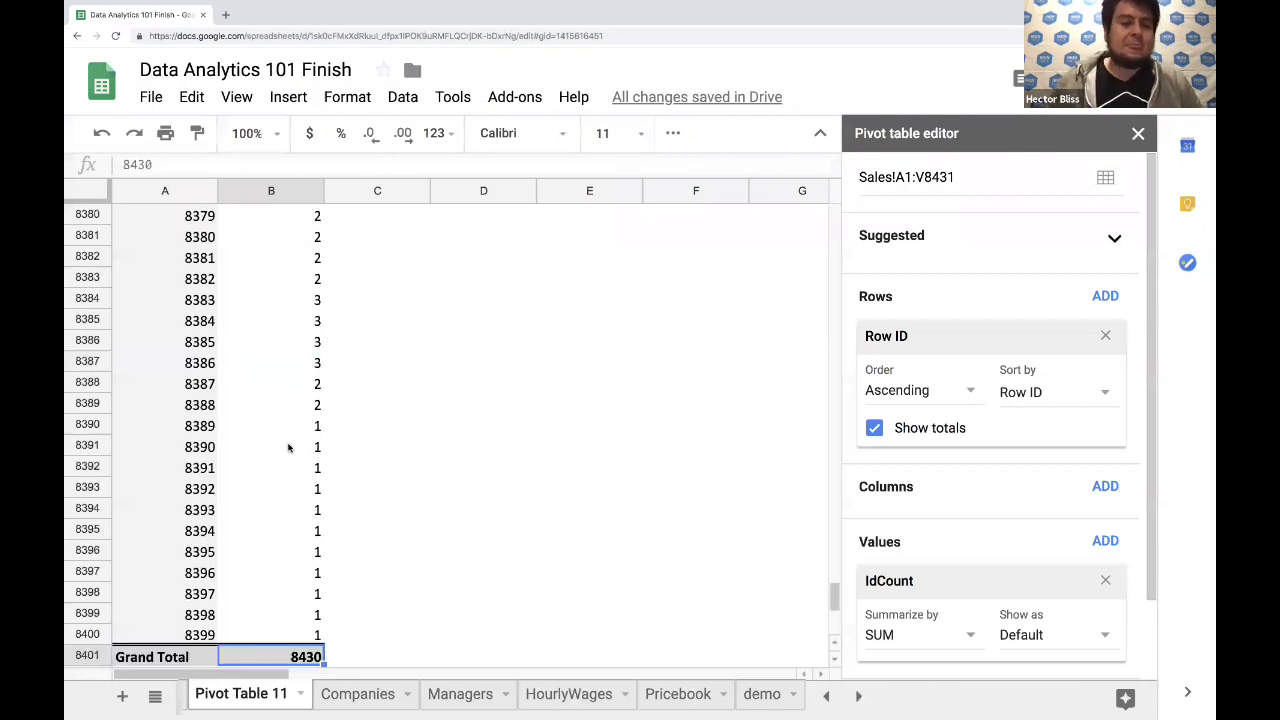
scroll(288, 400, up, 1)
scroll(288, 400, down, 1)
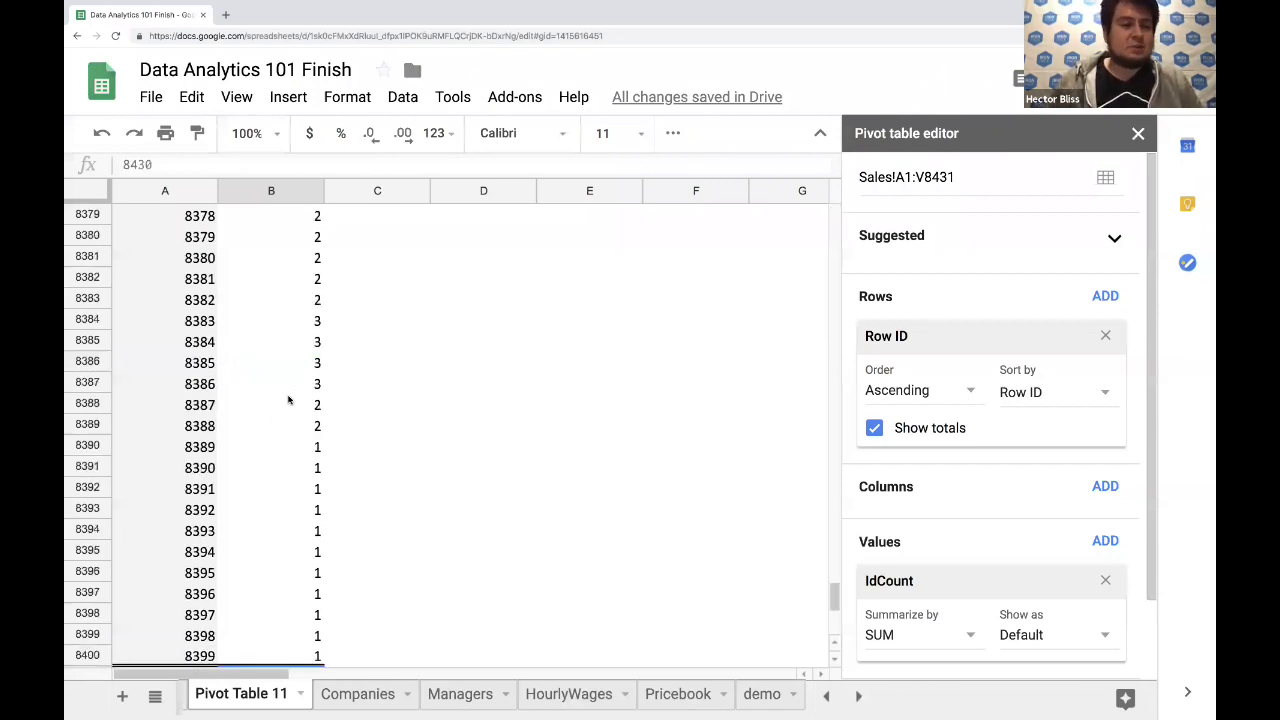
scroll(293, 352, up, 1)
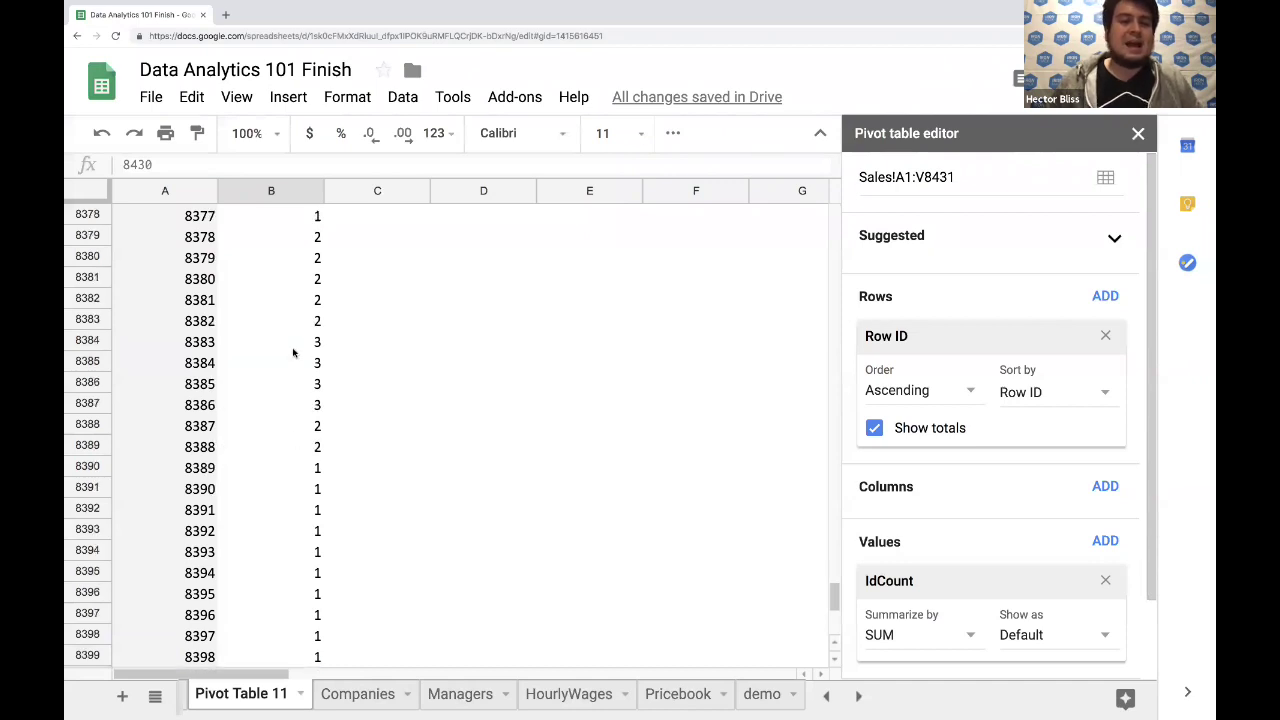
click(311, 343)
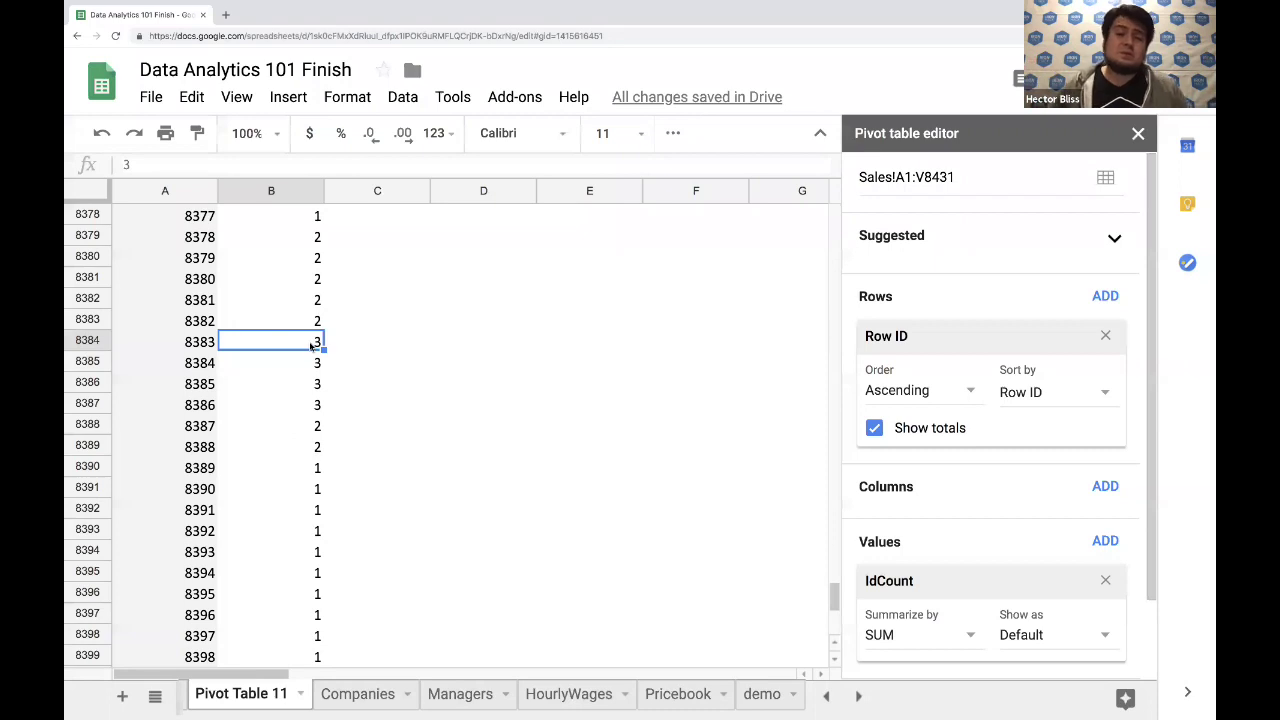
scroll(411, 383, up, 3)
scroll(408, 290, down, 5)
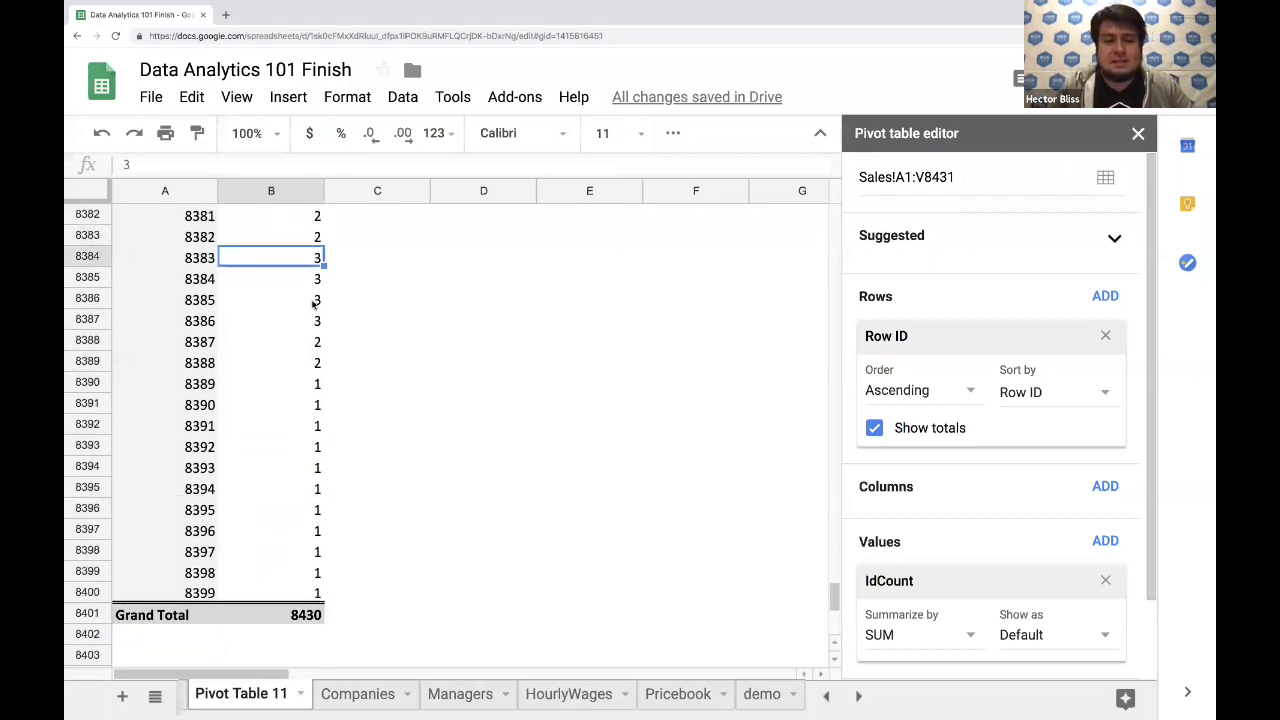
scroll(313, 303, up, 20)
scroll(313, 303, up, 20)
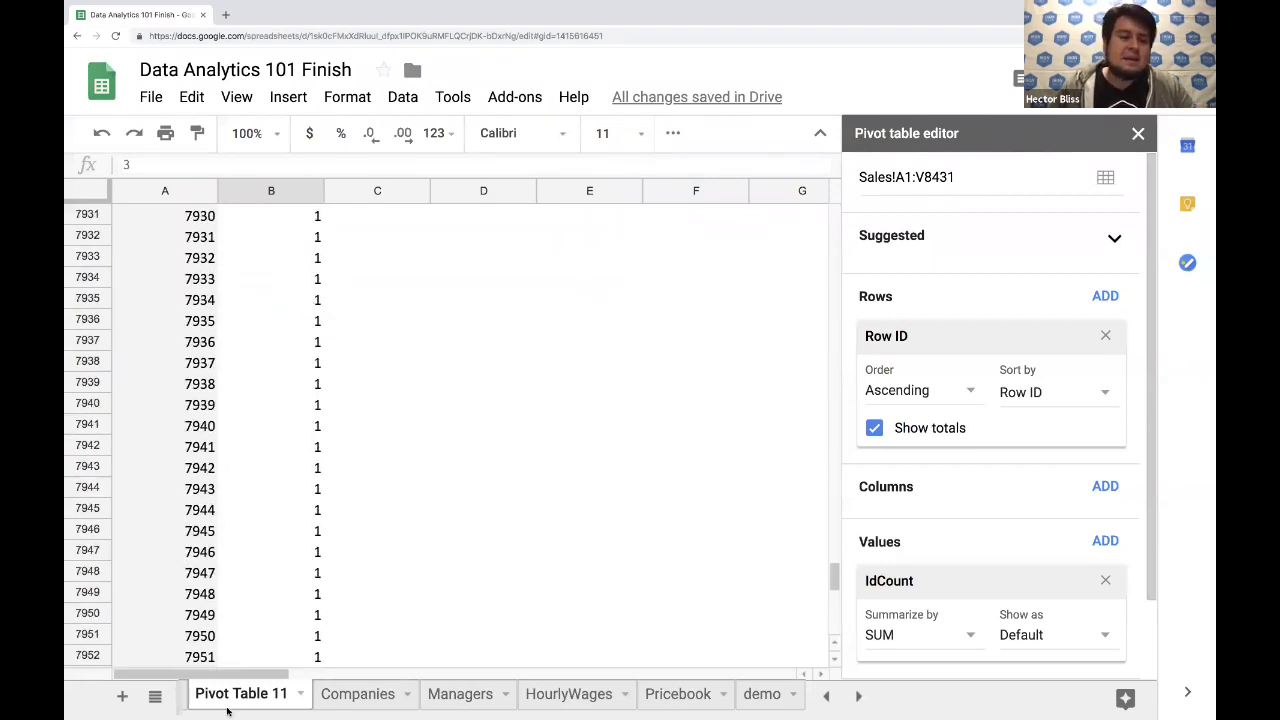
Insert one blank column before the Row ID column on the Sales sheet
scroll(228, 705, left, 3)
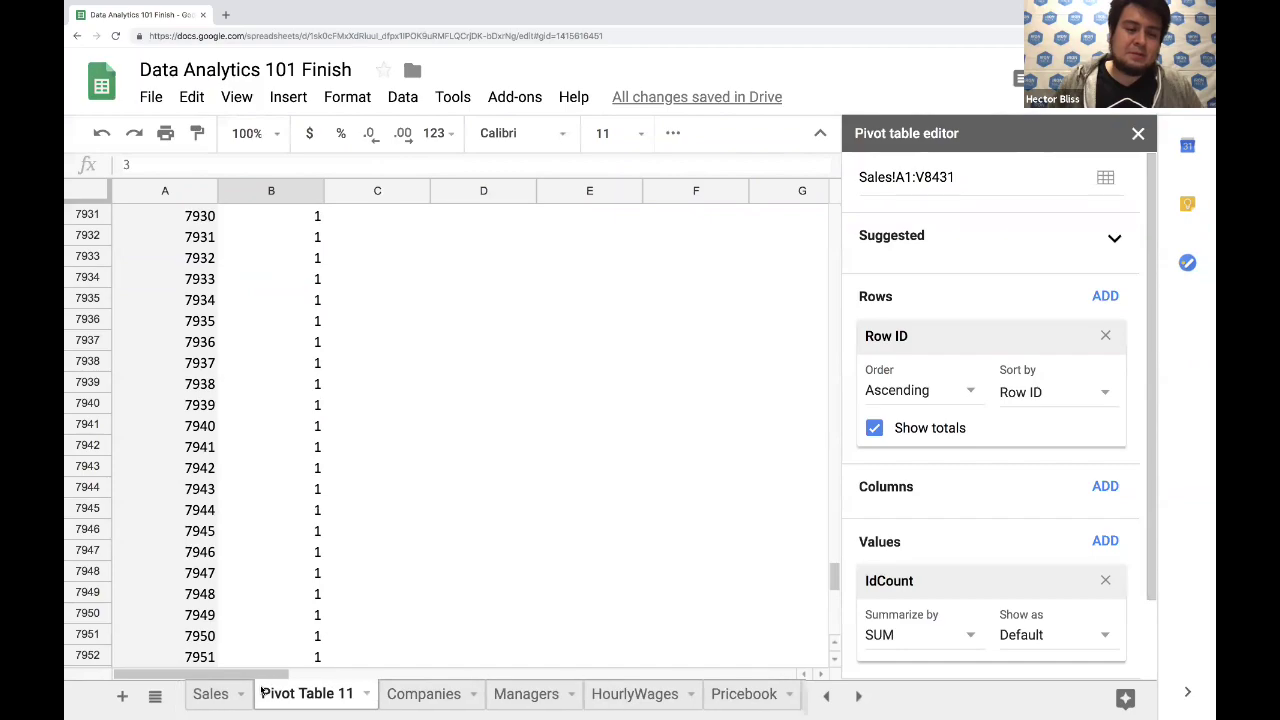
click(213, 695)
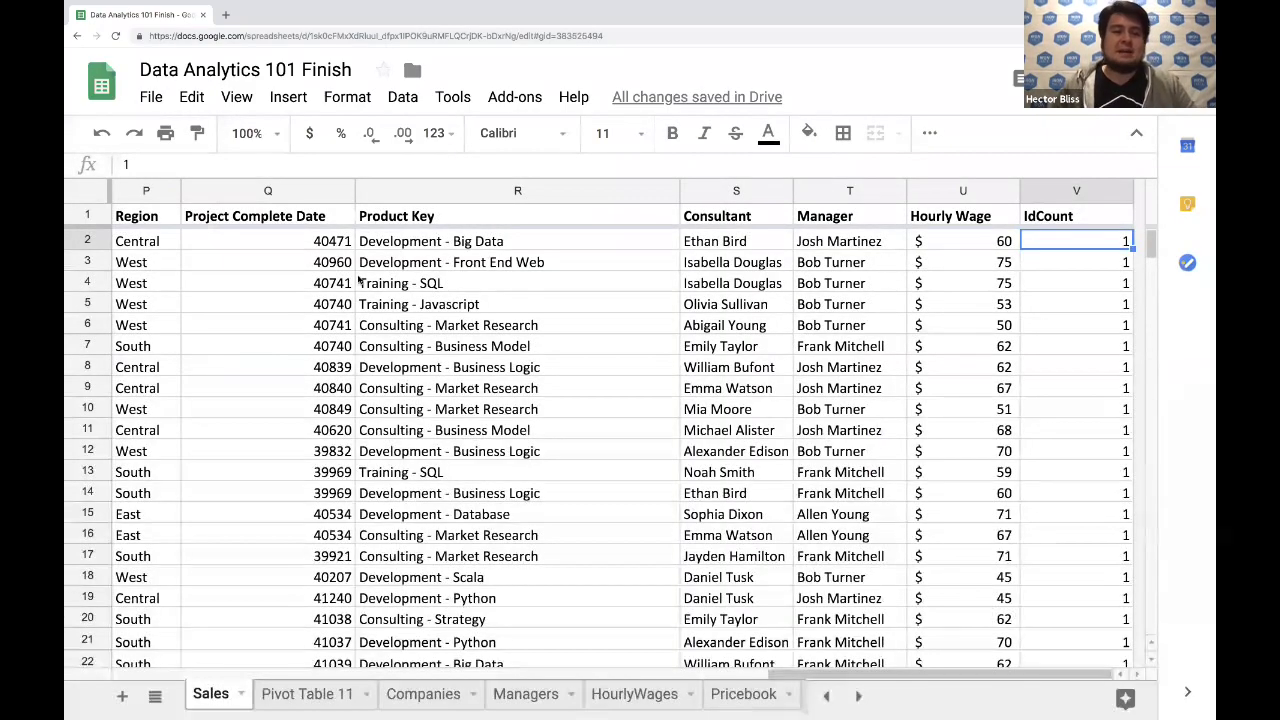
scroll(359, 281, left, 15)
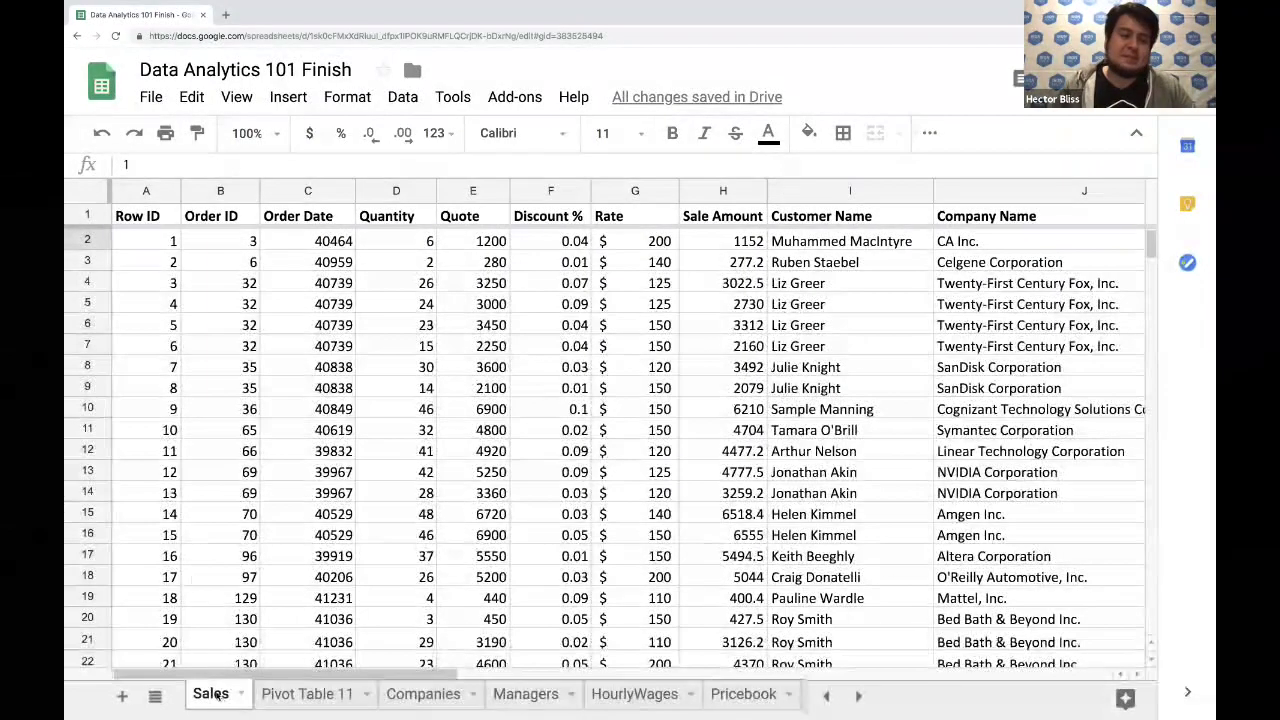
click(136, 192)
right_click(135, 194)
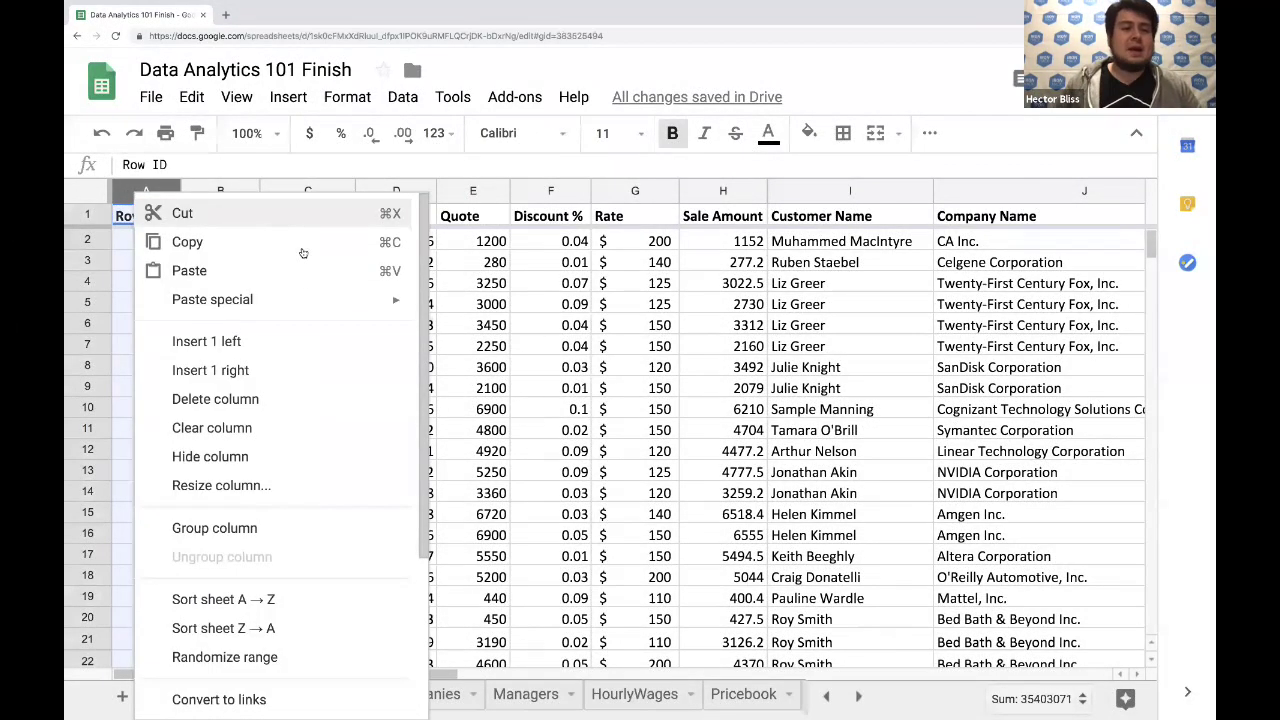
click(279, 341)
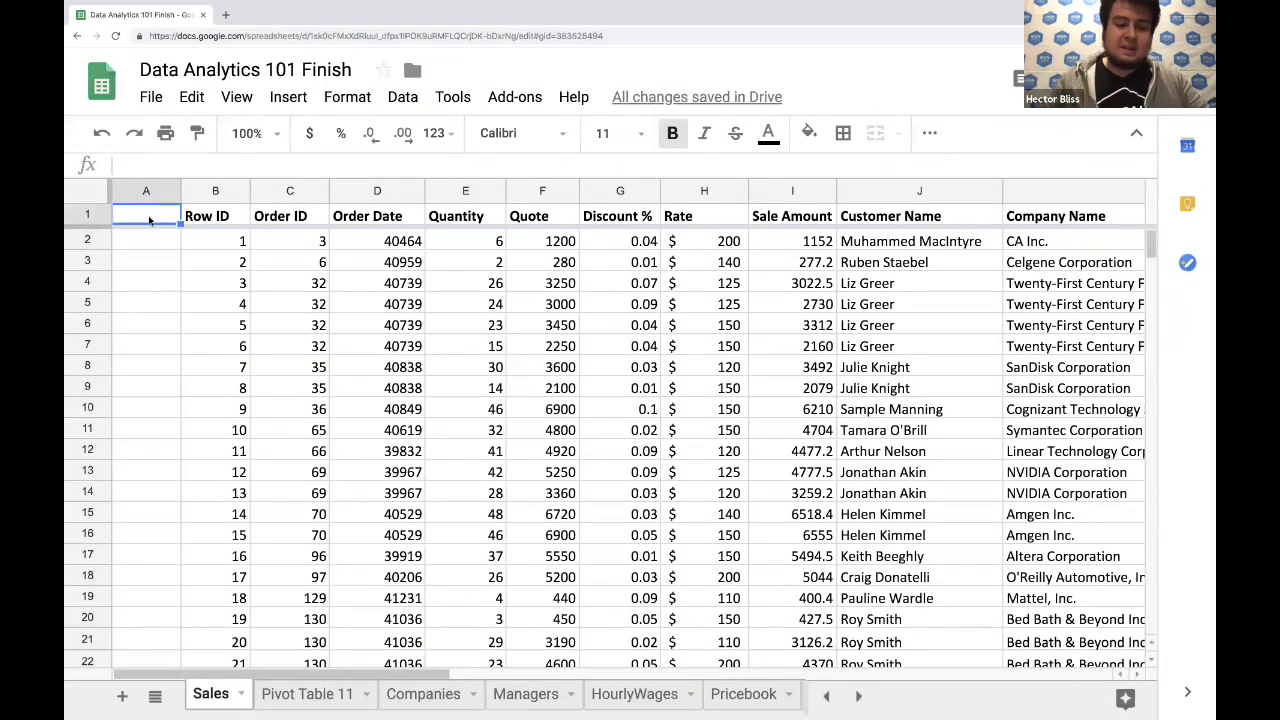
Enter the header "duplicate?" in A1 of the new column and widen the column slightly to fit it
text(duplicate)
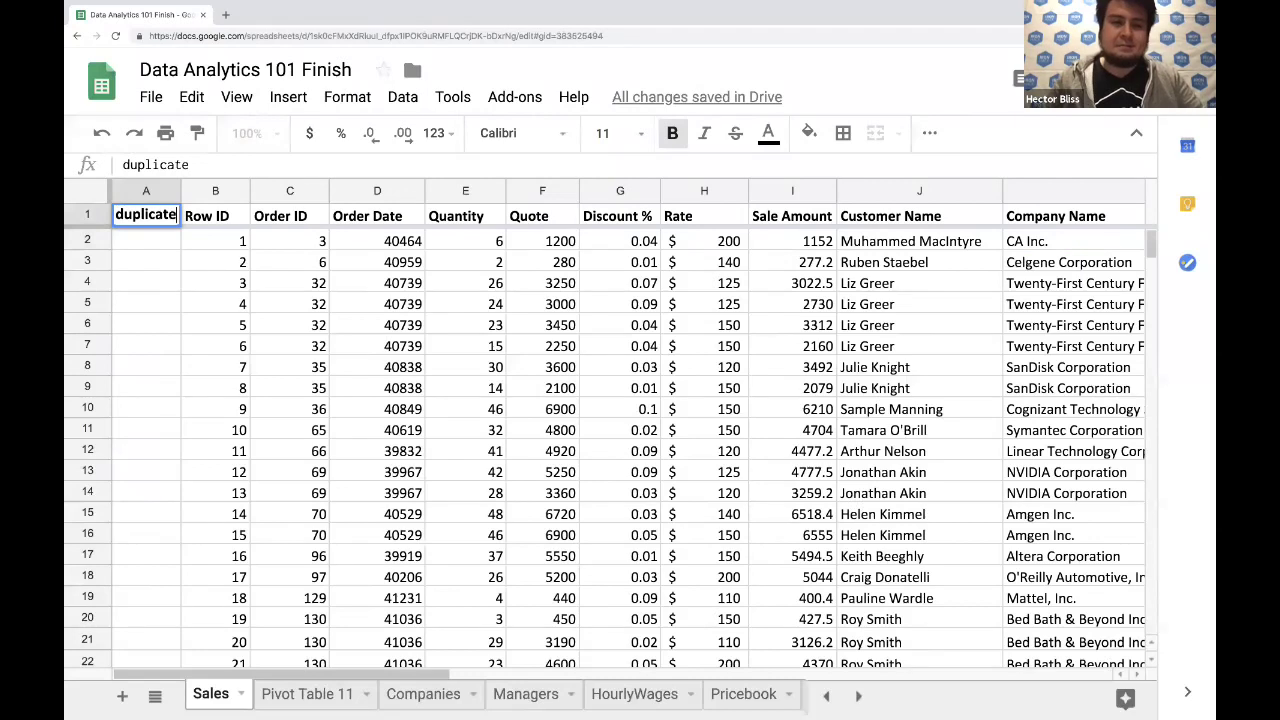
text(?)
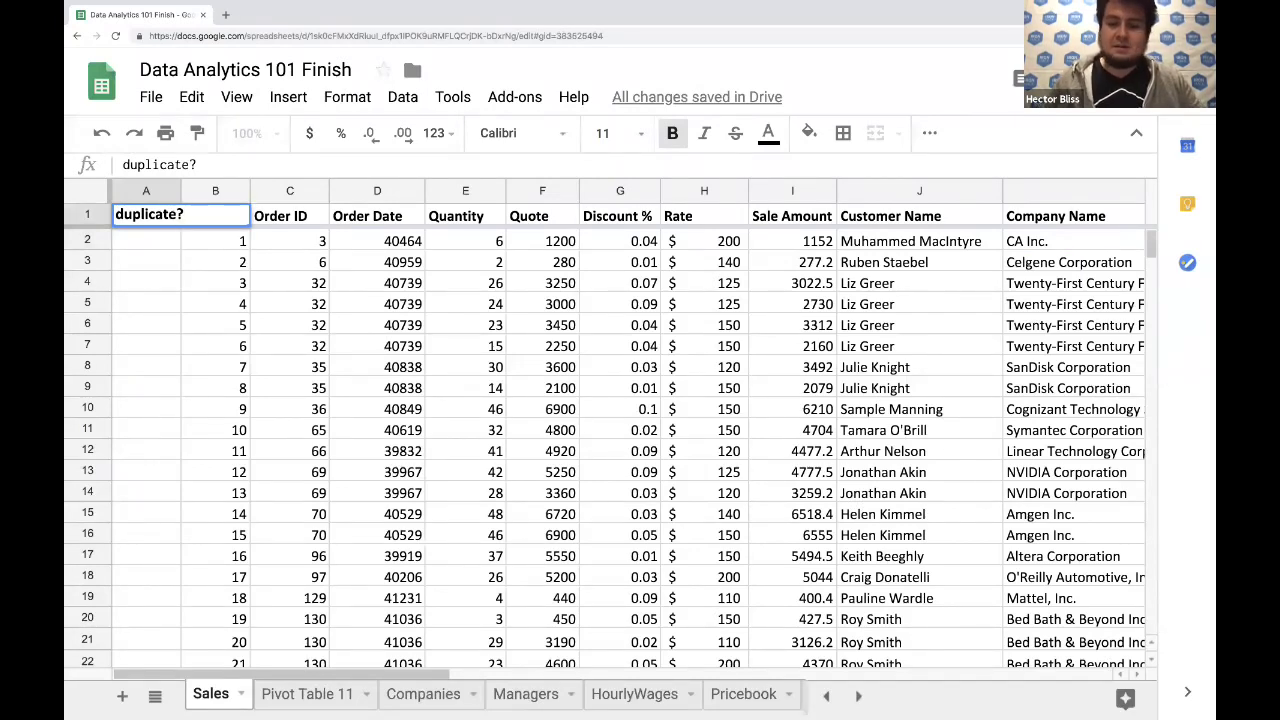
key(Return)
click(178, 190)
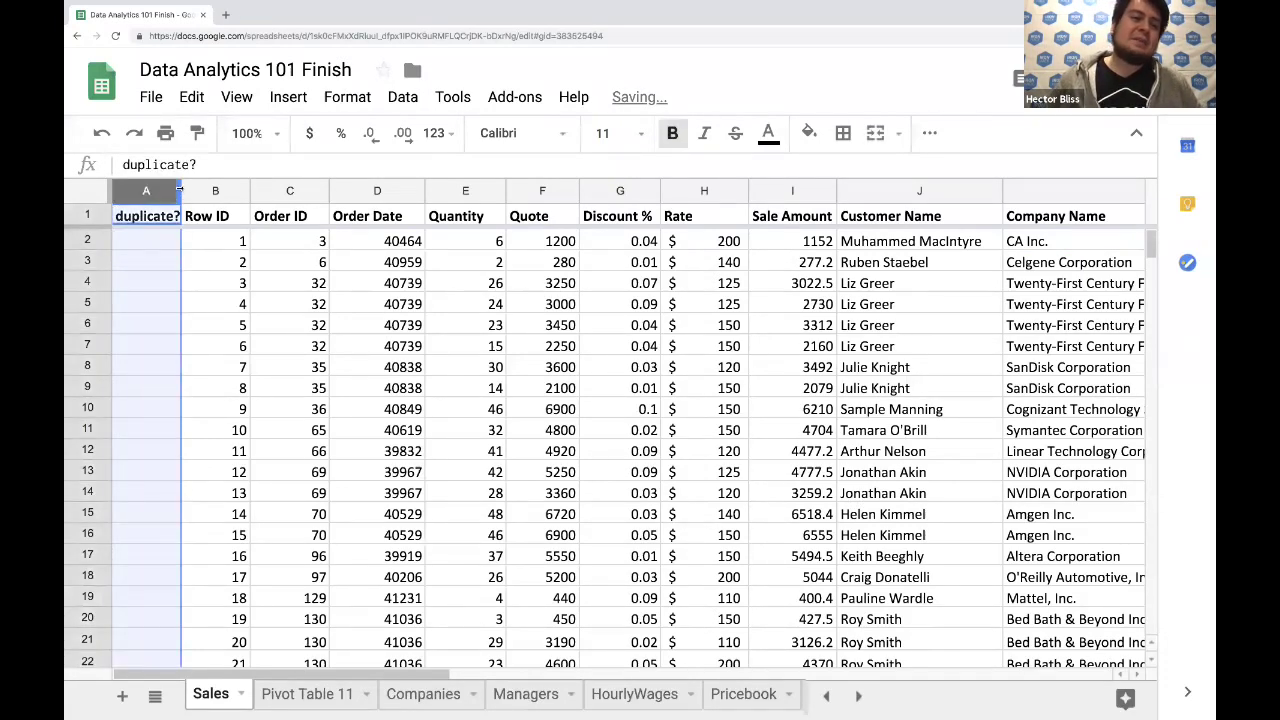
drag(178, 190, 184, 190)
click(154, 248)
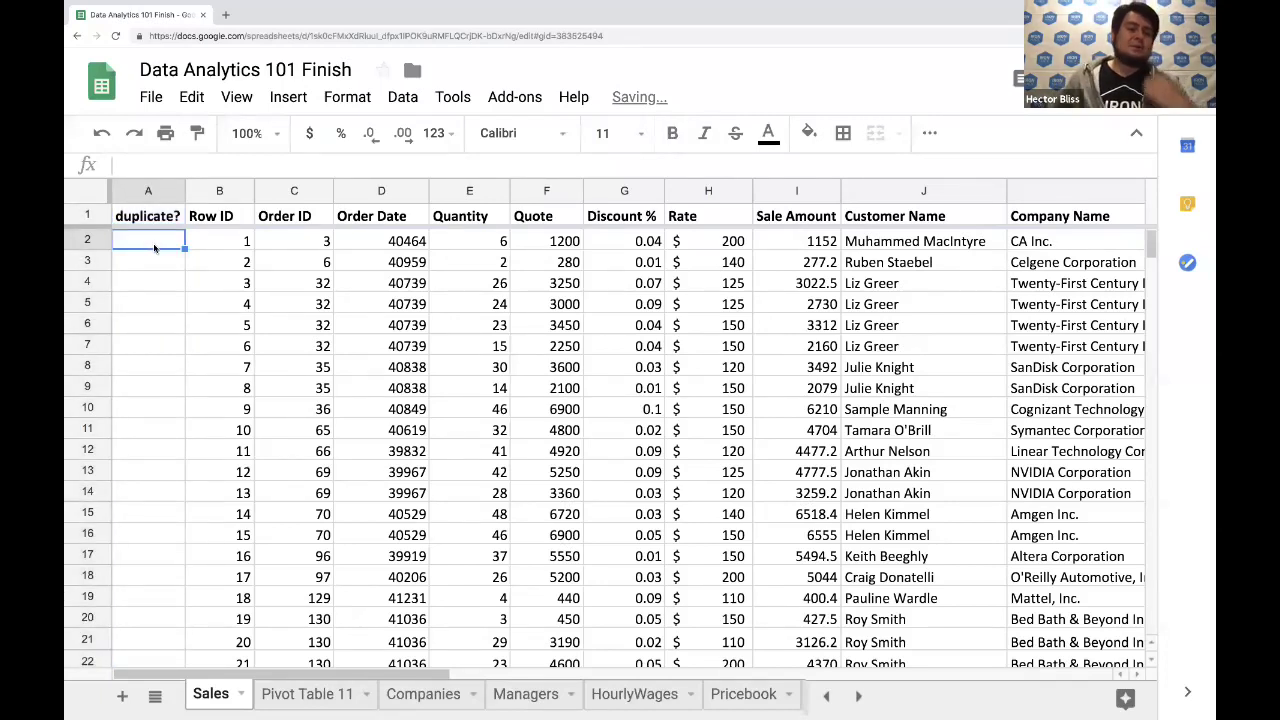
Review the Row ID and SUM of IdCount columns on the Pivot Table 11 sheet, going back up to the first data row
click(293, 697)
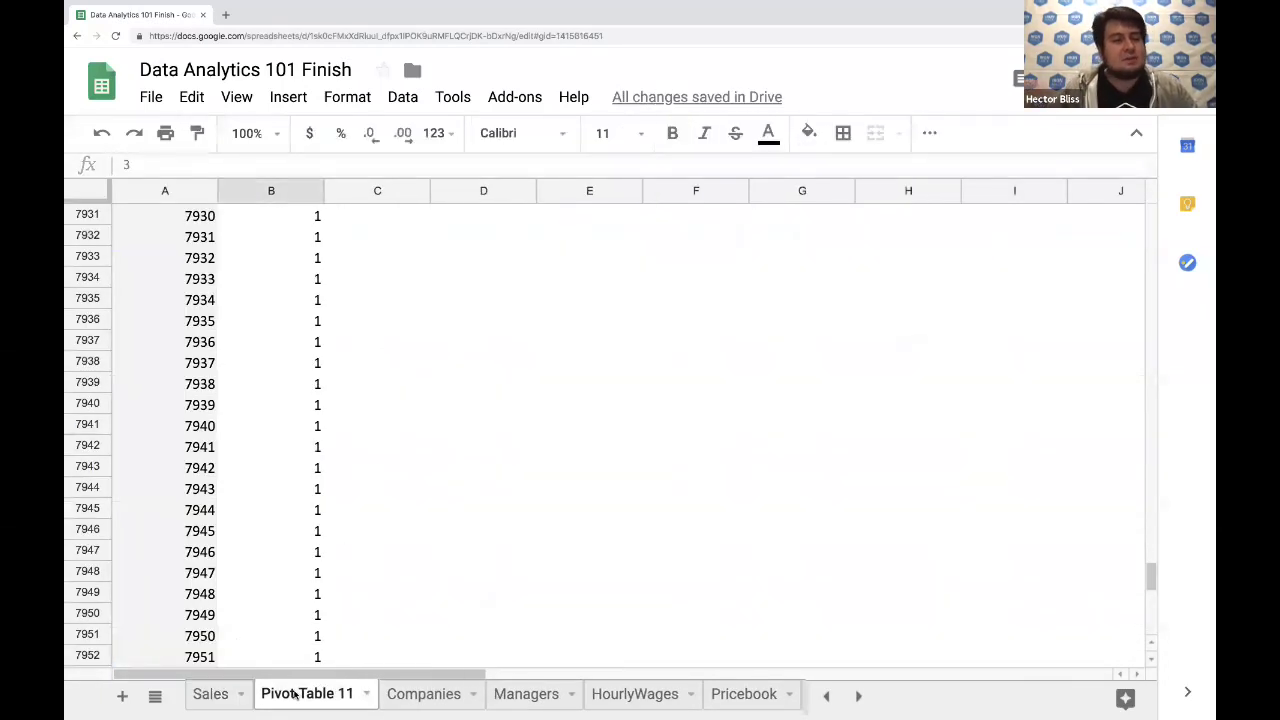
scroll(308, 556, up, 12)
scroll(206, 491, up, 8)
click(204, 490)
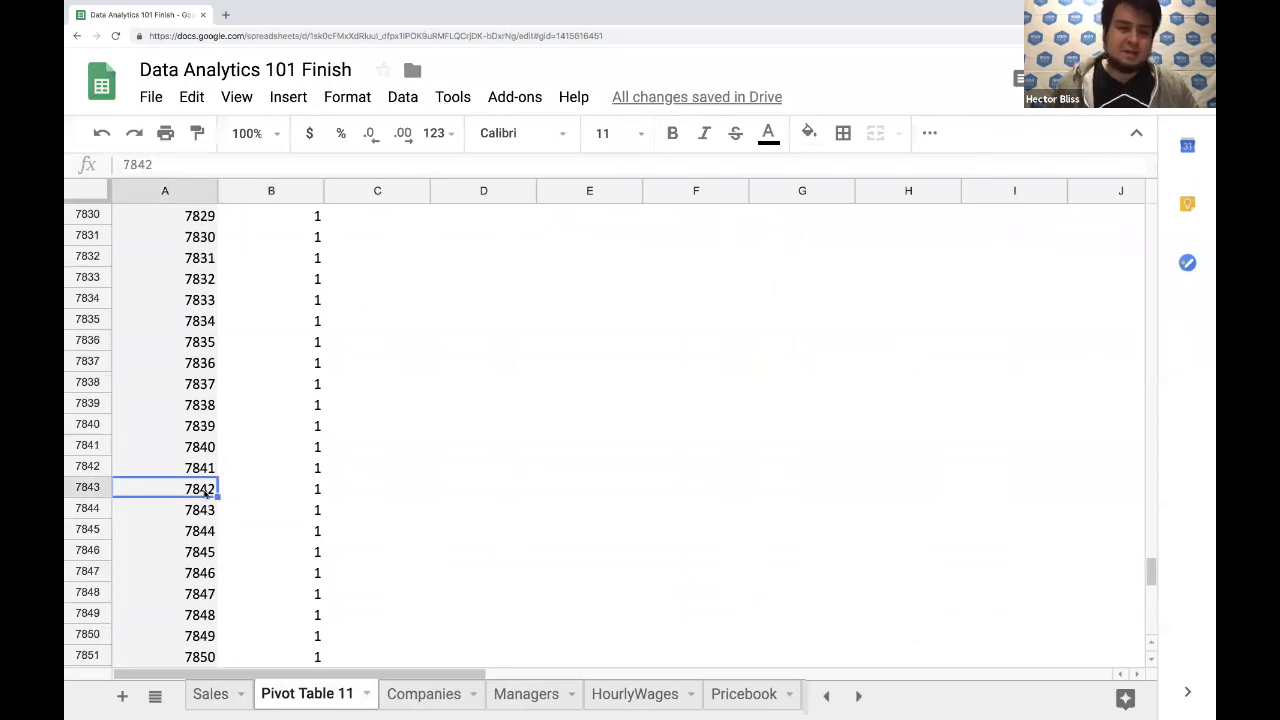
key(ctrl+Up)
key(Down)
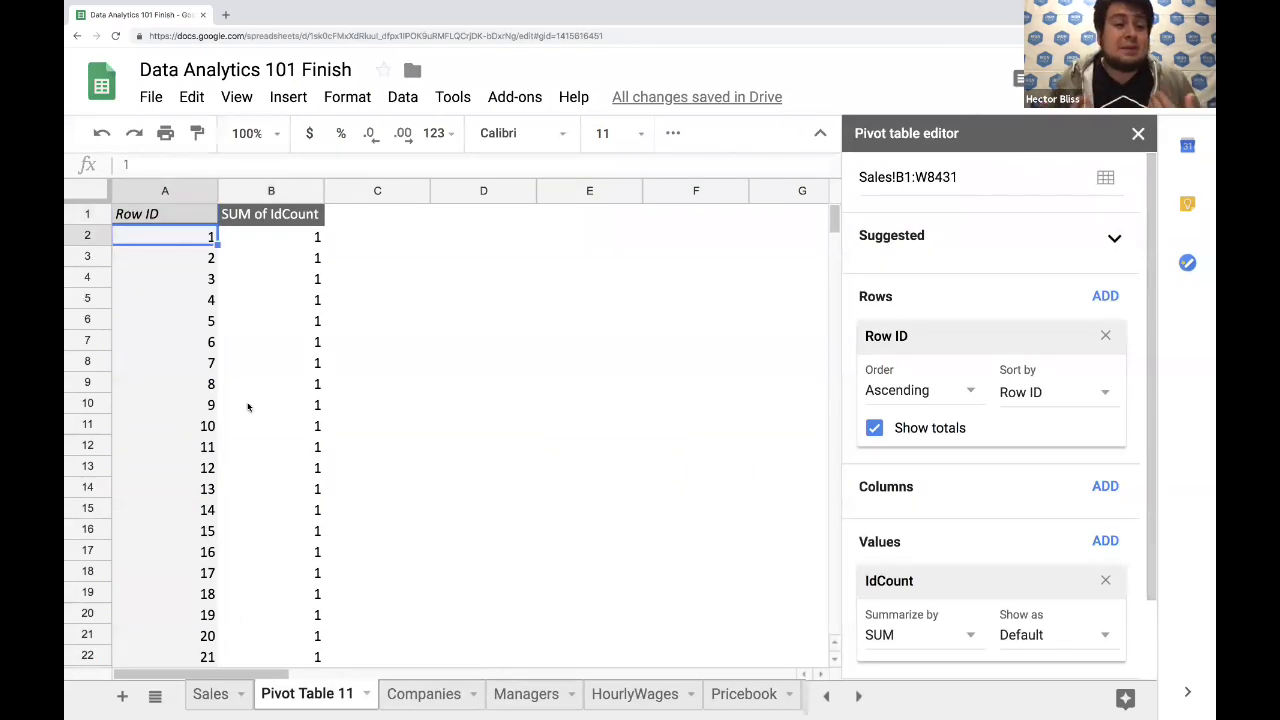
Enter =VLOOKUP(B2,'Pivot Table 11'!A:B,2,0) in cell A2 of the Sales sheet to look up each Row ID's count
click(210, 693)
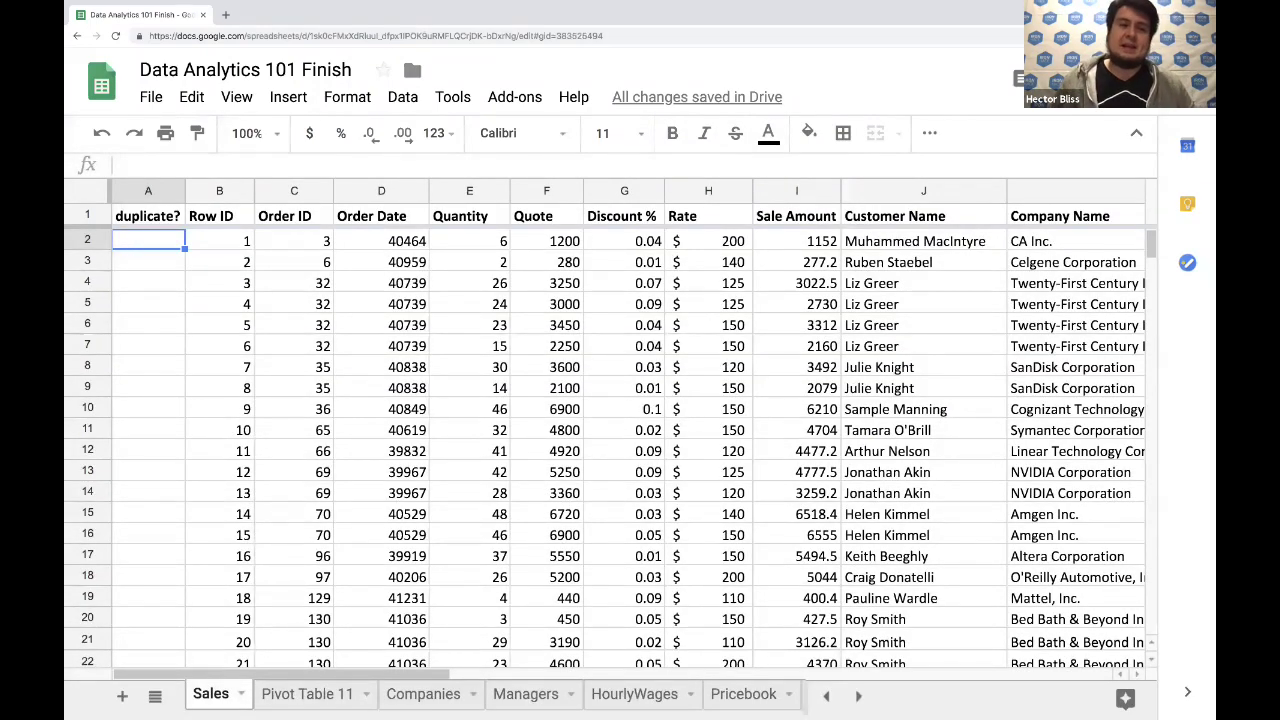
click(208, 243)
click(162, 242)
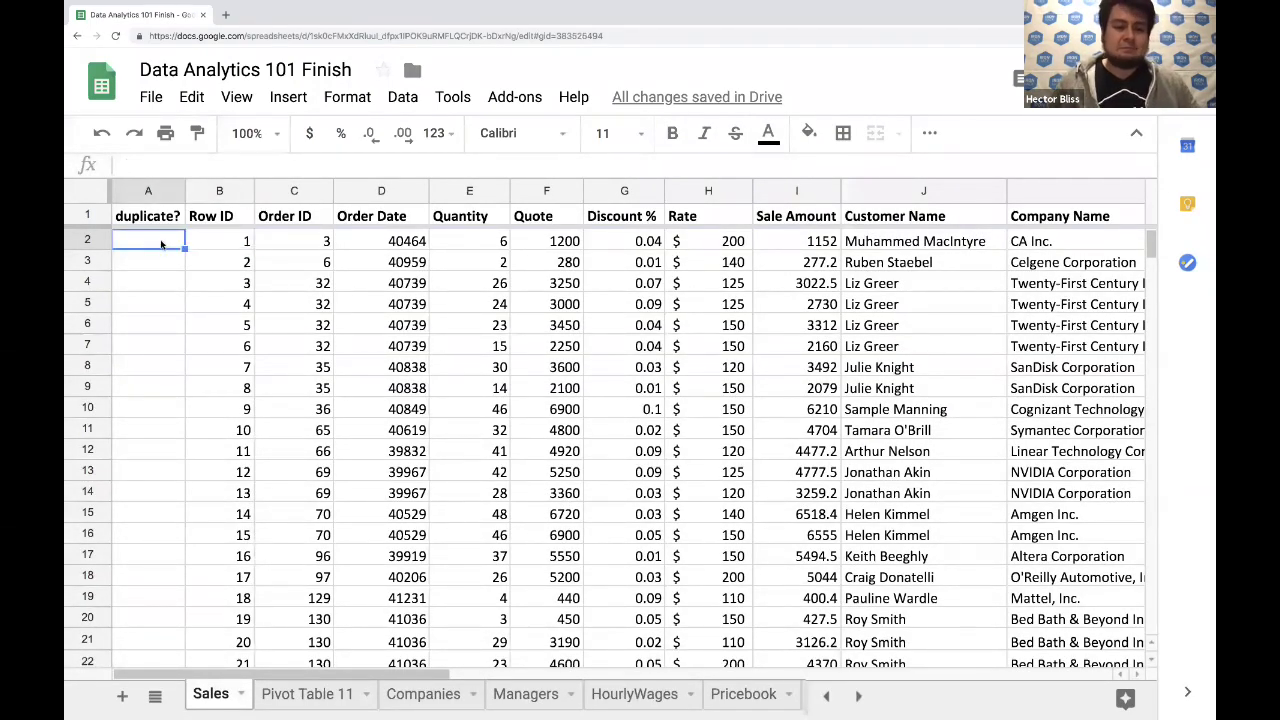
text(=)
key(BackSpace)
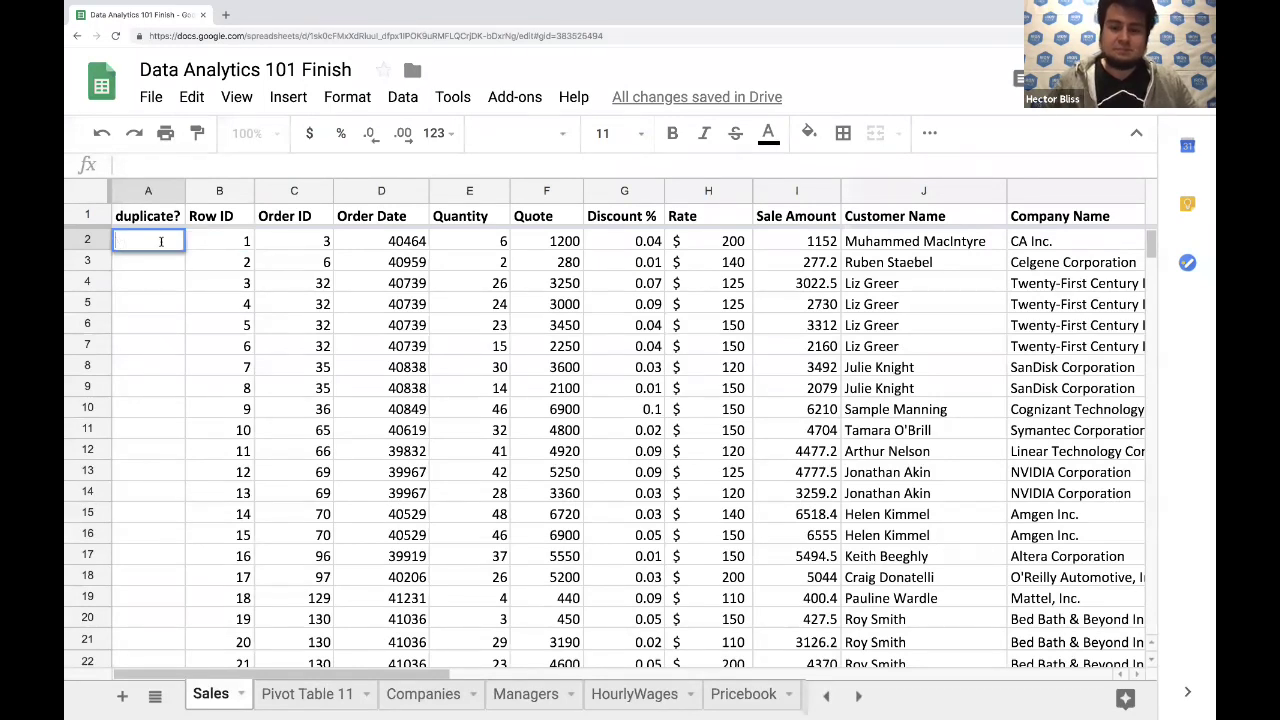
text(=VLOOKUP()
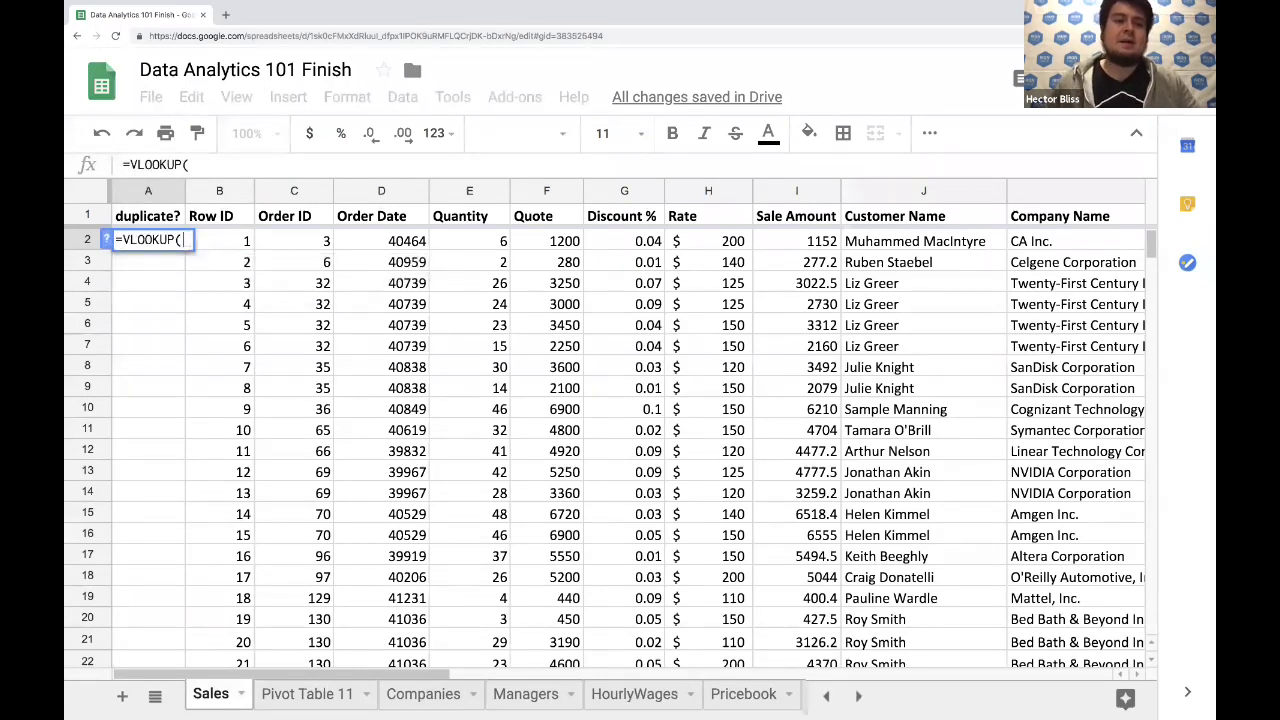
click(240, 240)
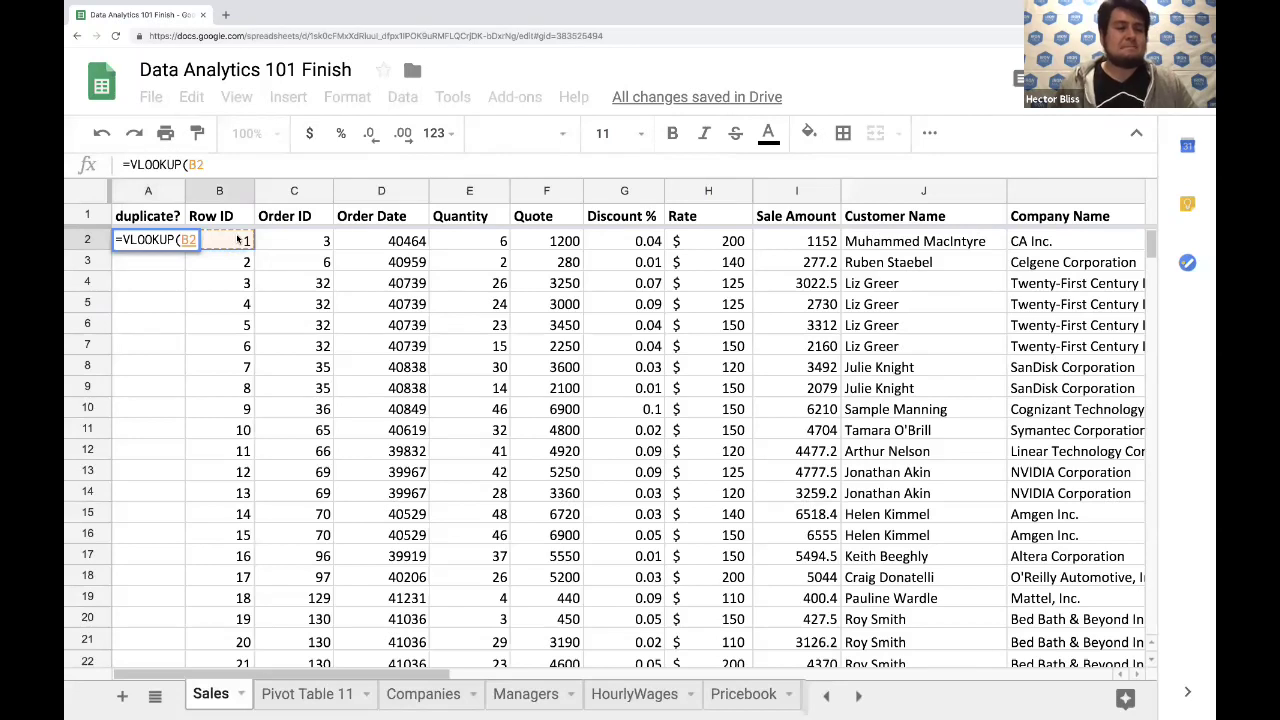
text(,)
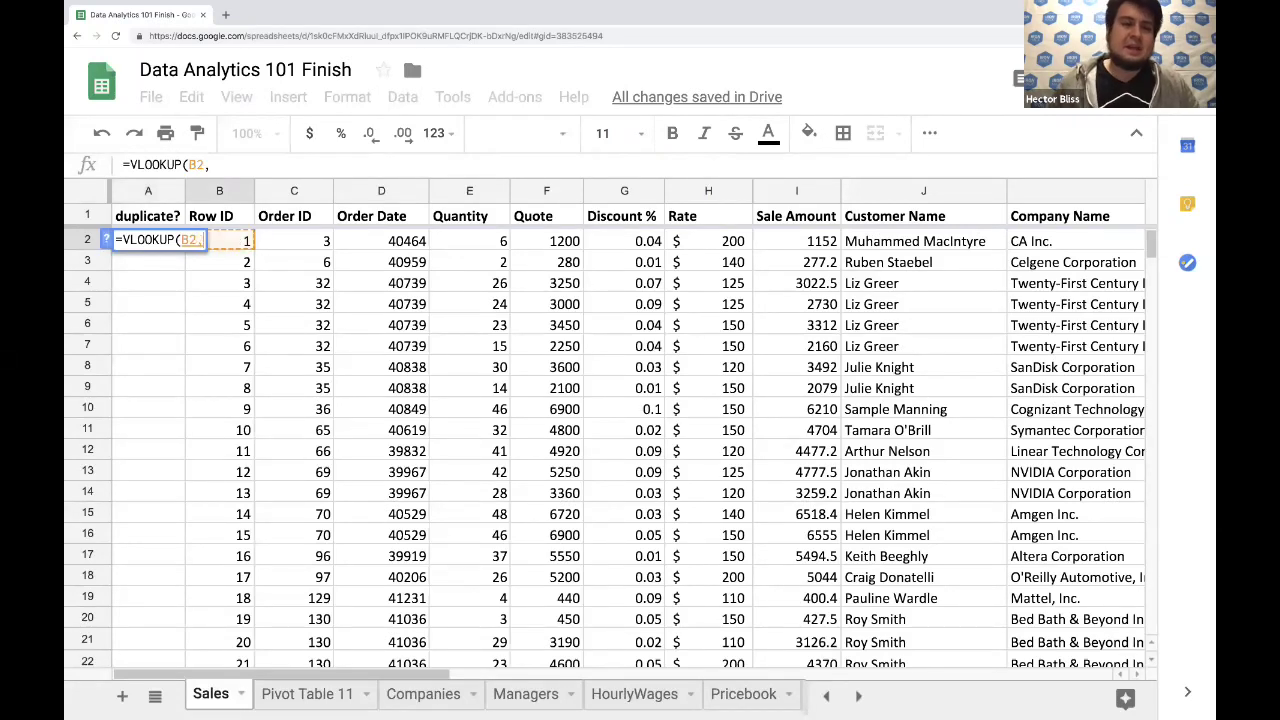
click(290, 694)
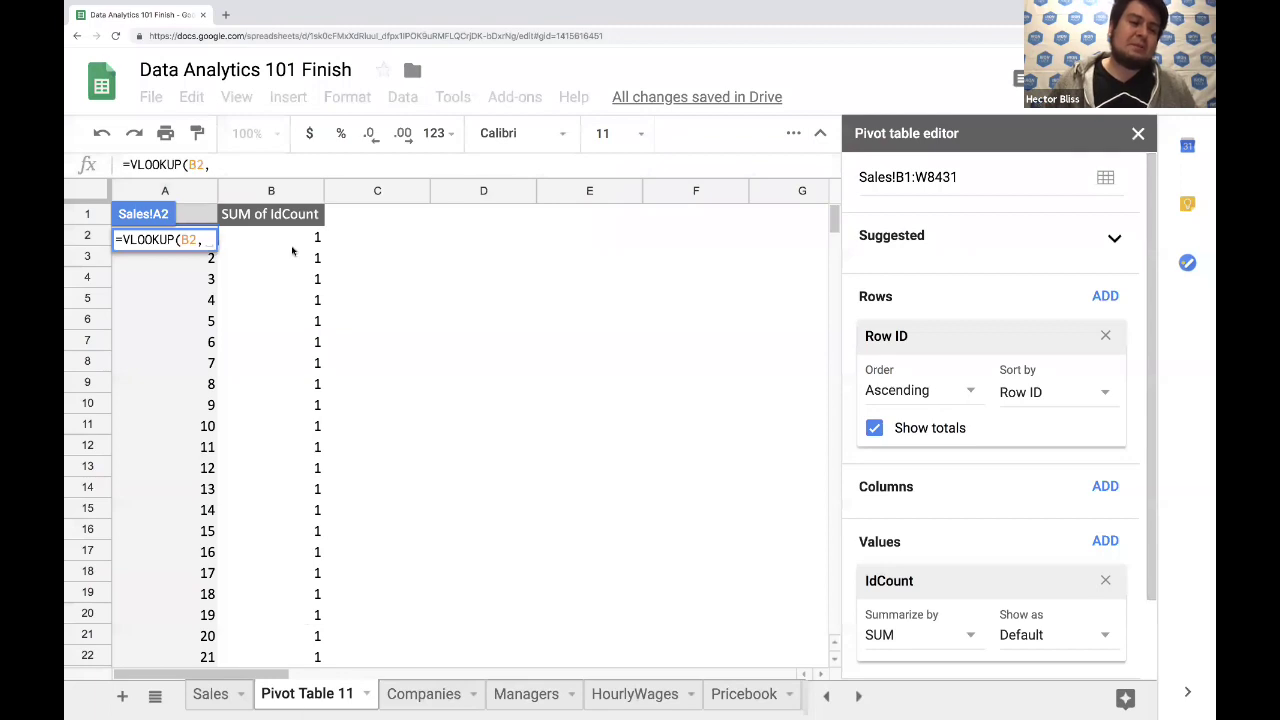
drag(190, 190, 268, 187)
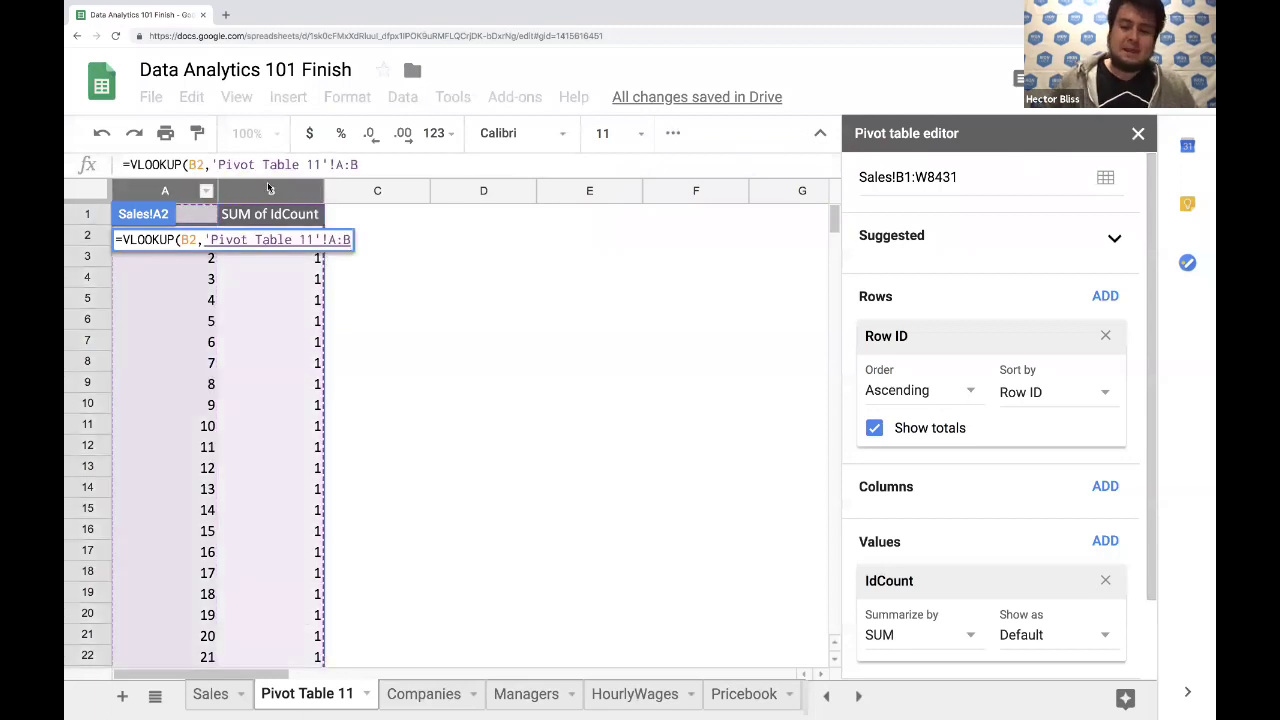
text(,)
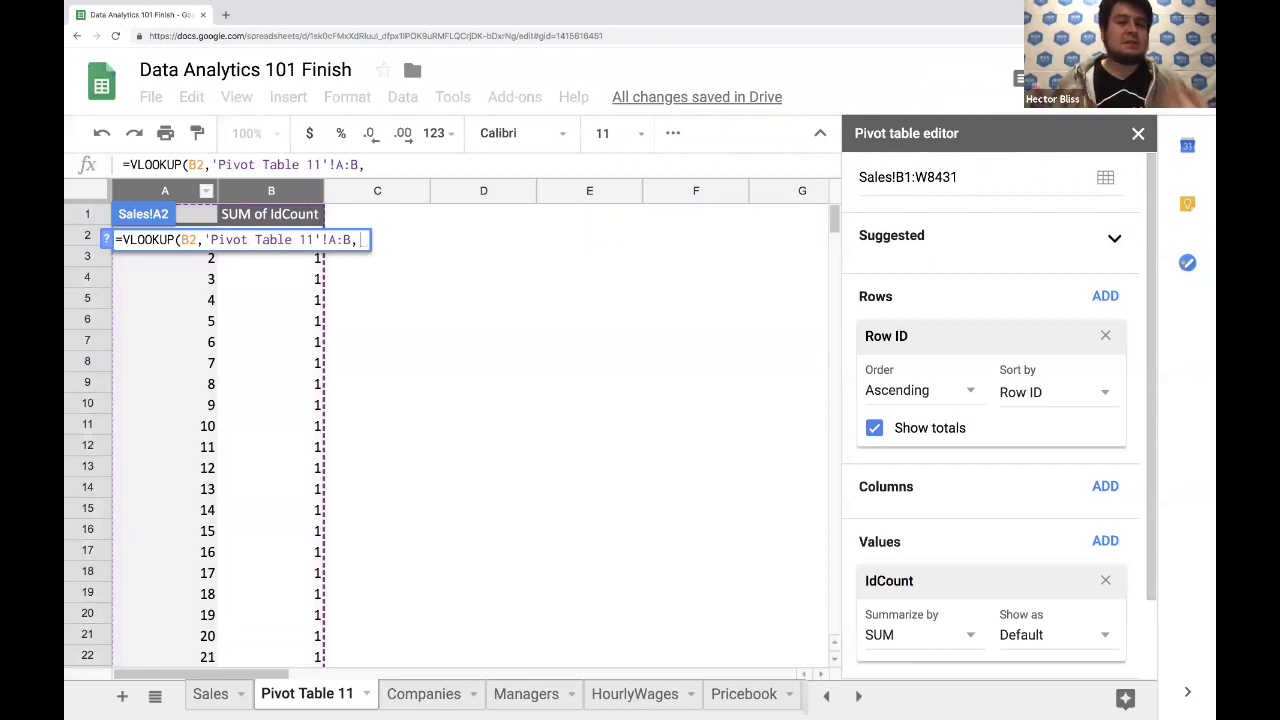
text(2)
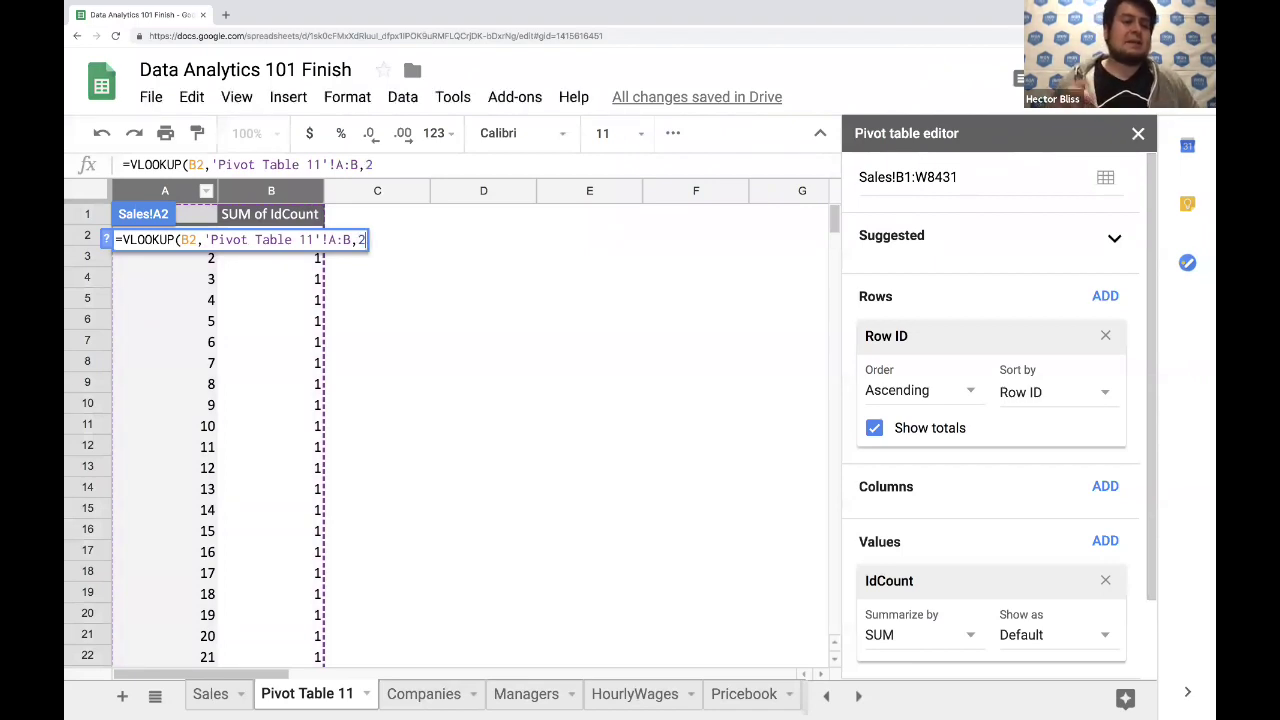
text(,0)
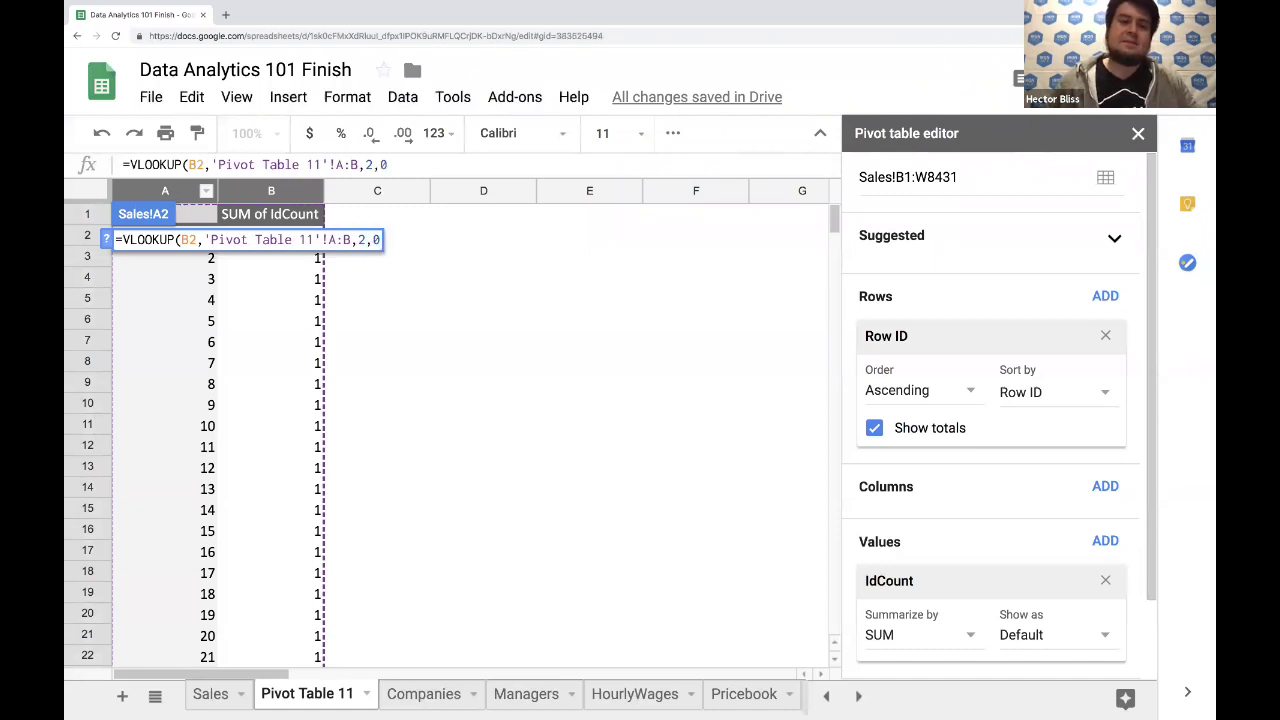
key(Return)
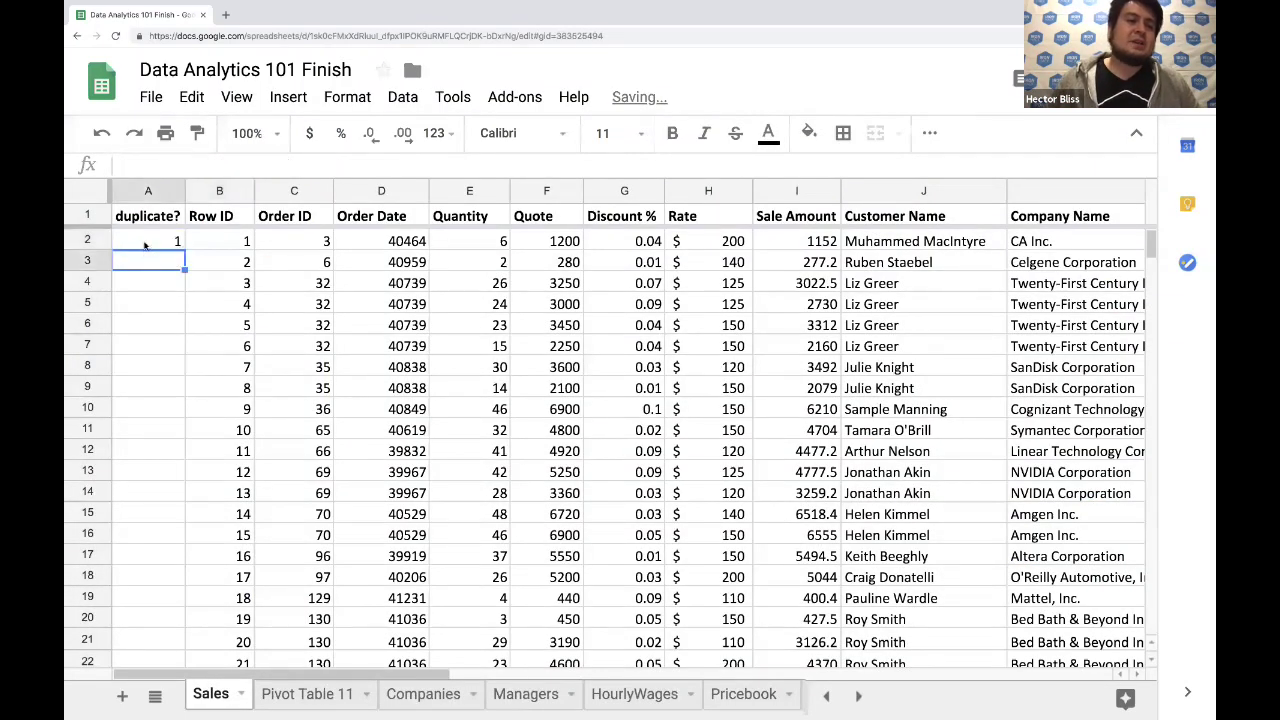
Append > 1 to the VLOOKUP formula in A2 so it flags duplicates as TRUE or FALSE, and copy the cell
click(145, 245)
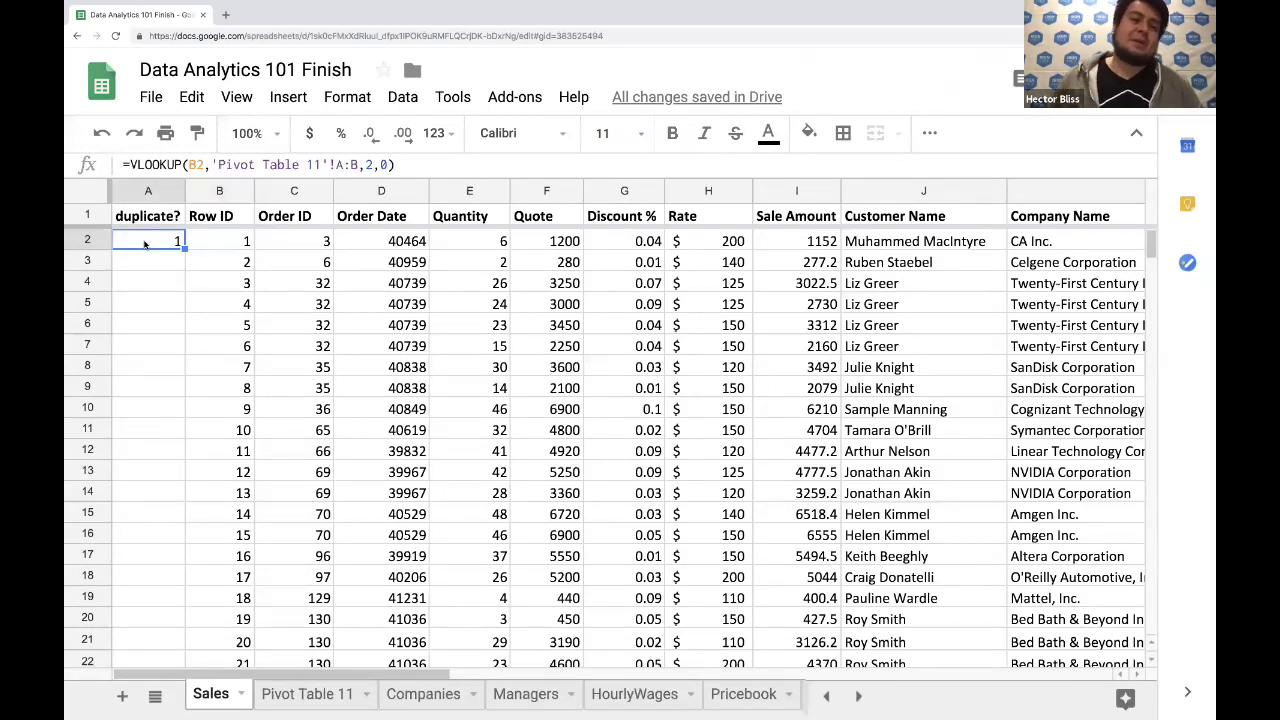
click(412, 164)
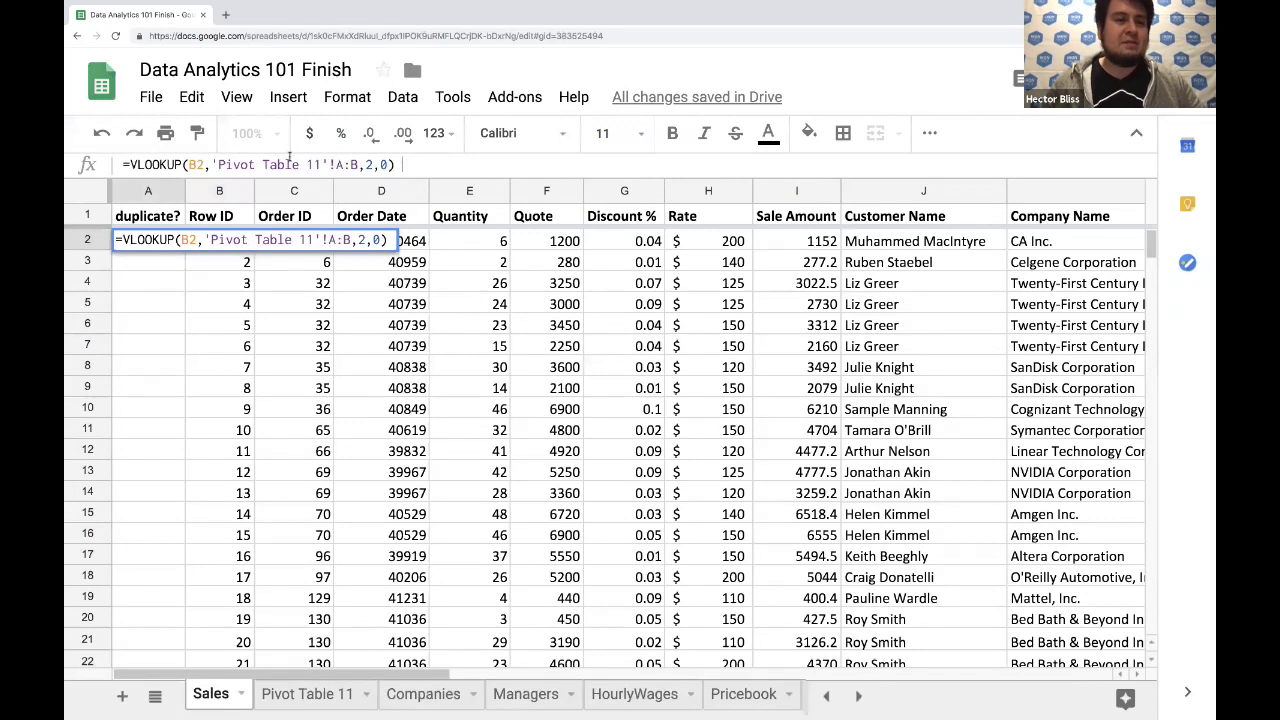
text(> 1)
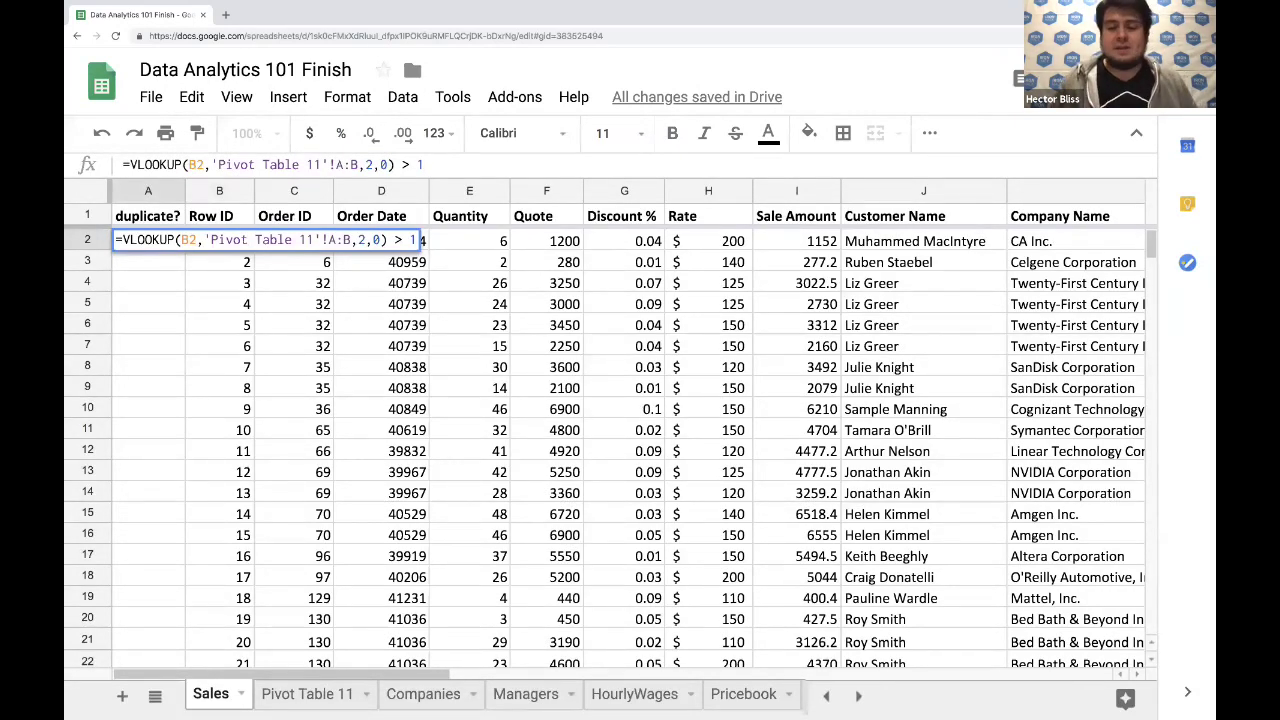
key(Return)
click(148, 241)
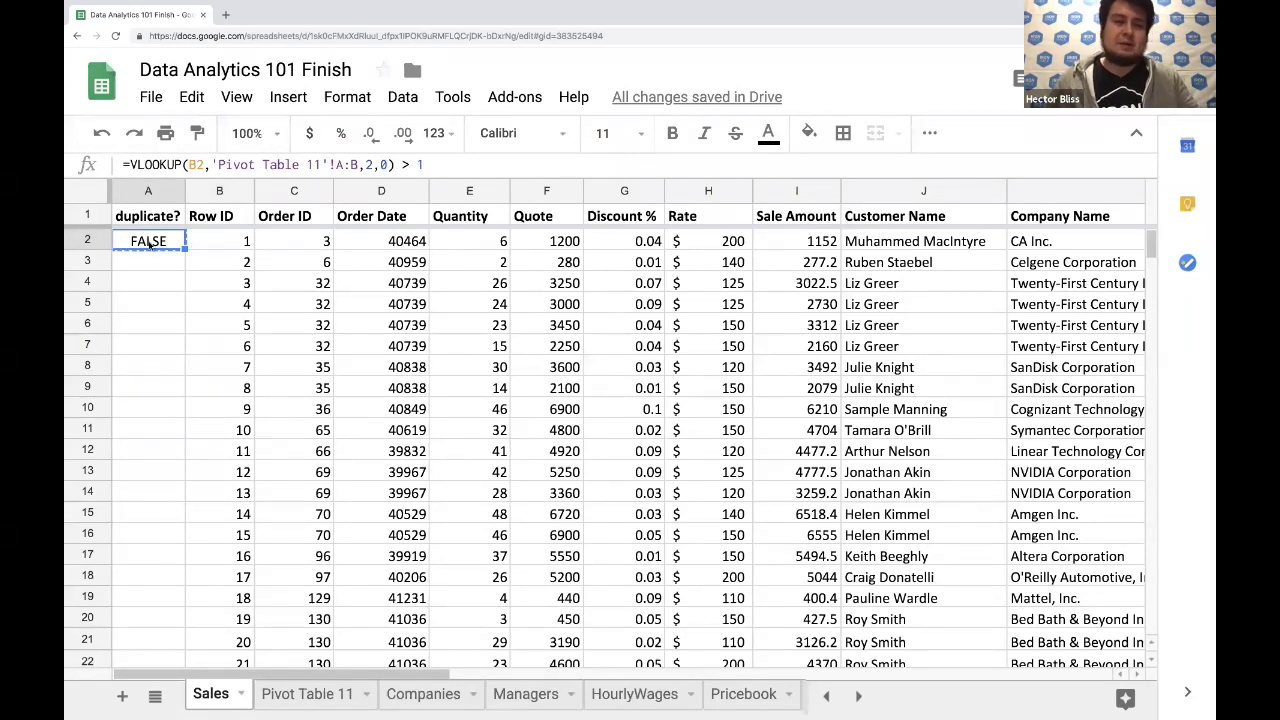
Paste the copied VLOOKUP > 1 formula down the rest of the duplicate? column from A2
click(148, 192)
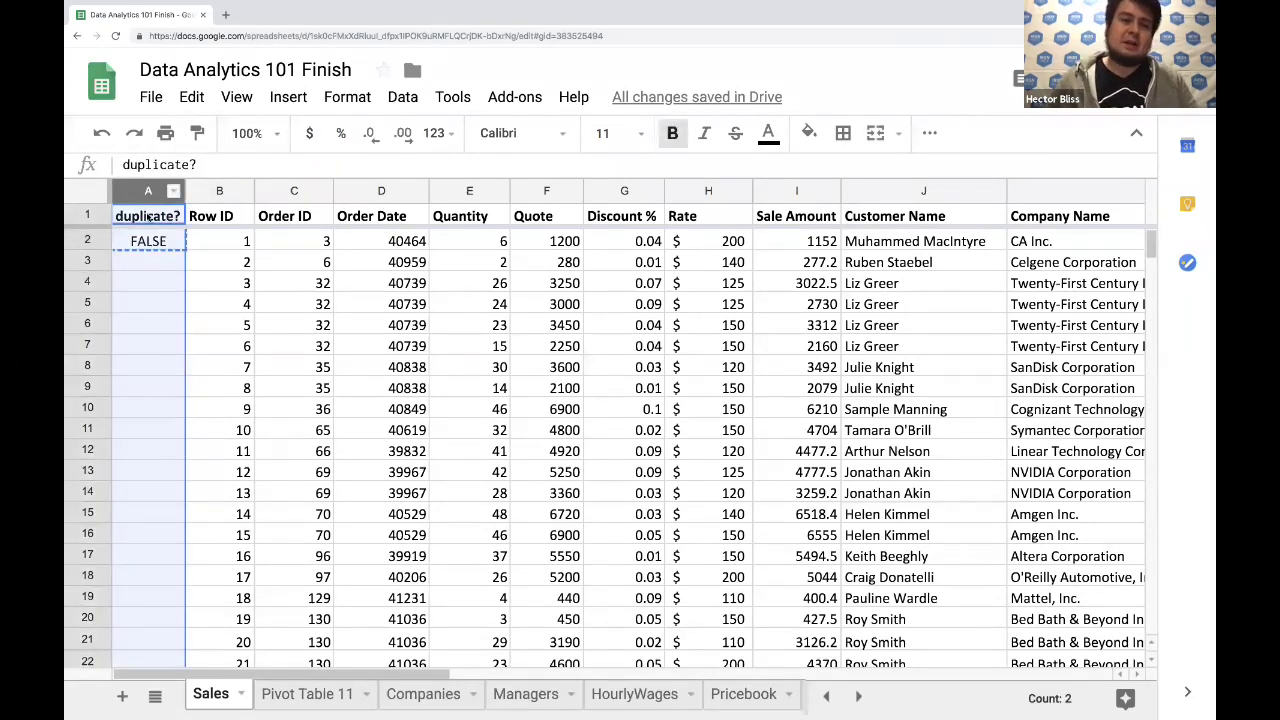
click(150, 241)
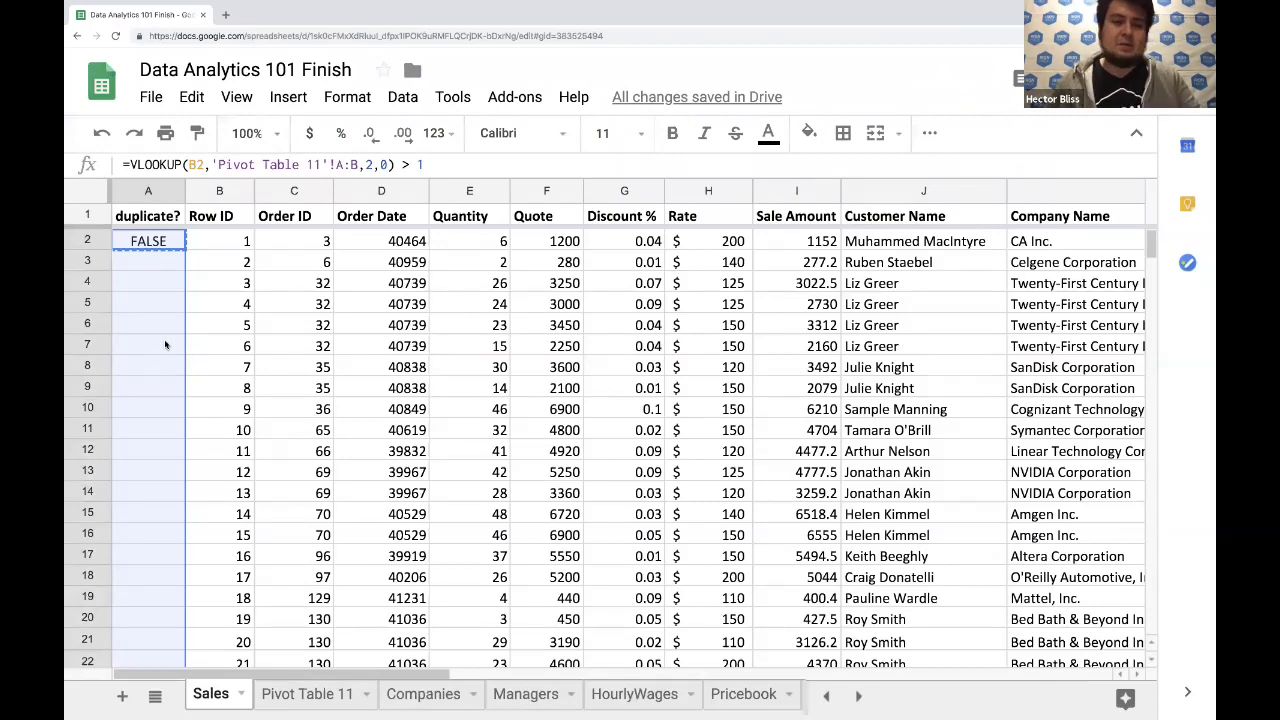
key(ctrl+v)
click(153, 261)
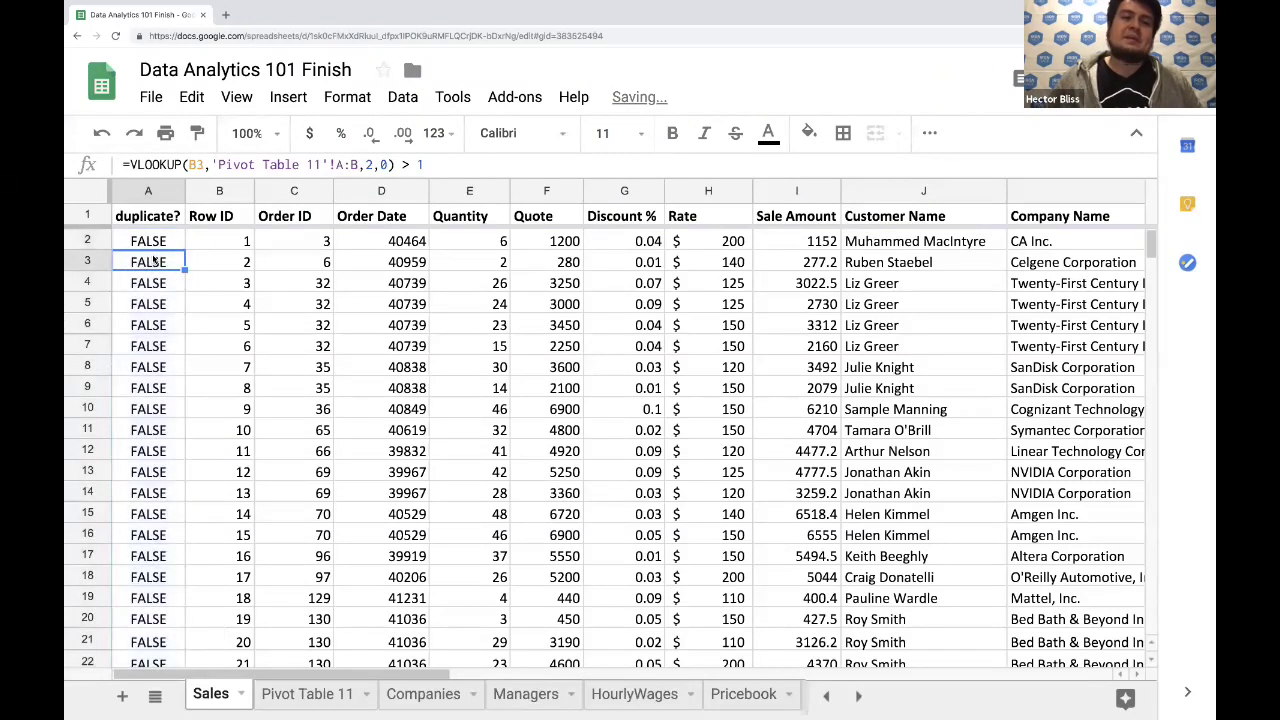
Check the TRUE and FALSE flags down the duplicate? column as far as the last rows of the Sales sheet
click(148, 241)
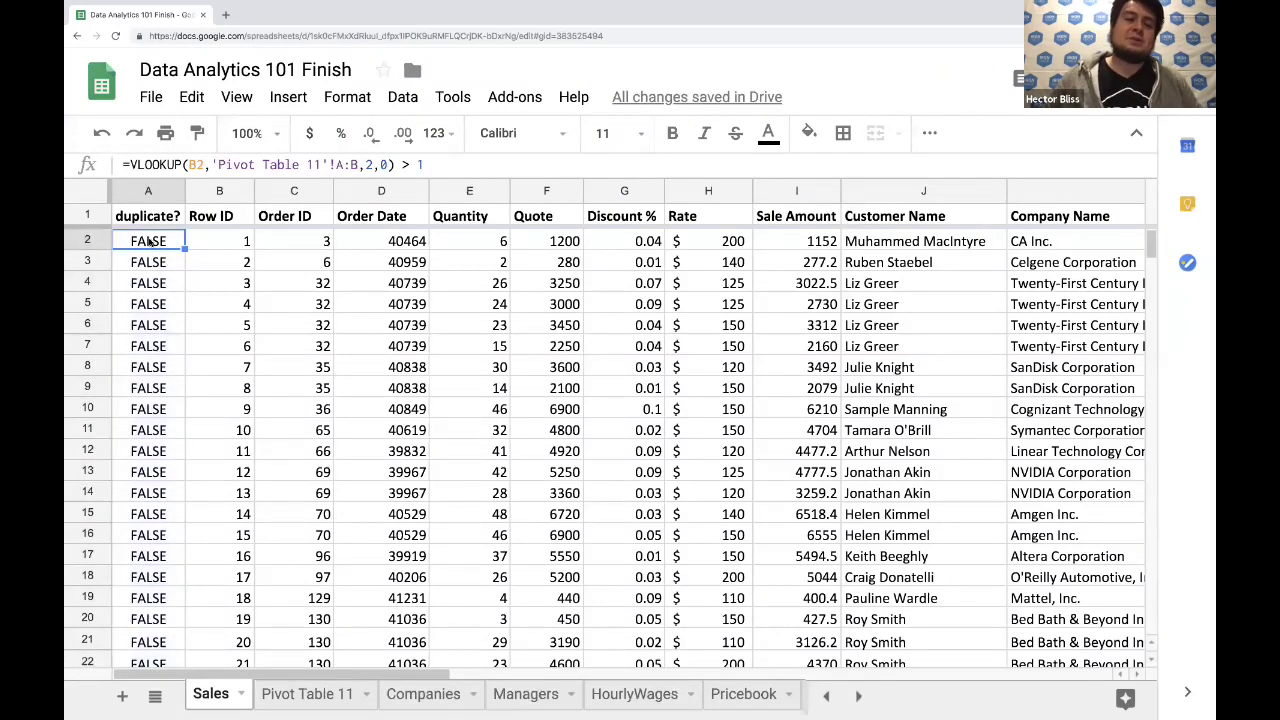
scroll(148, 445, down, 5)
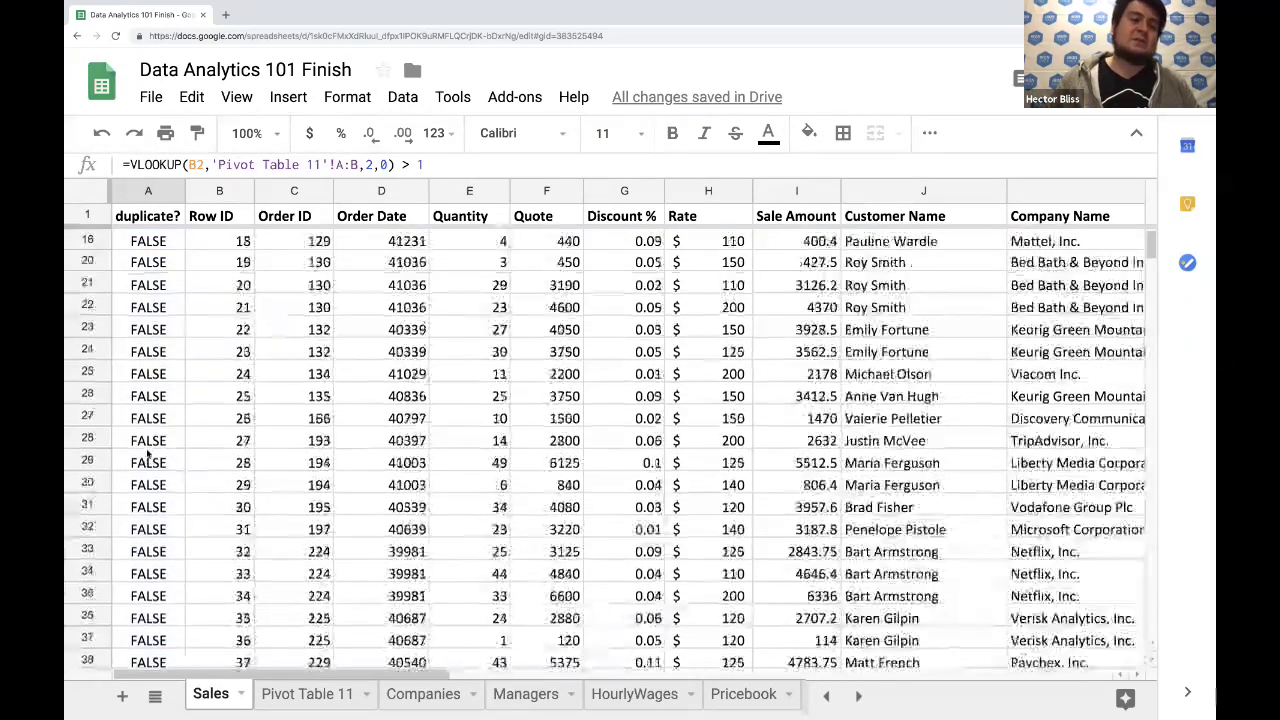
click(148, 445)
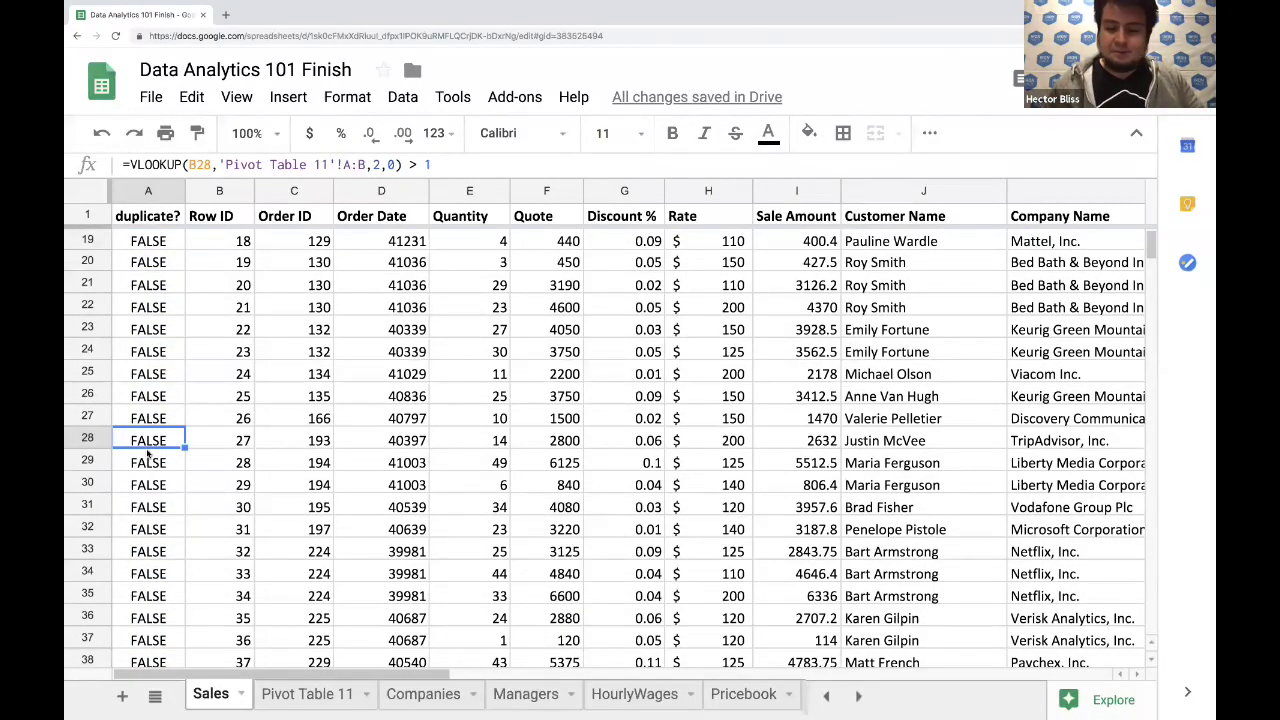
scroll(148, 455, down, 20)
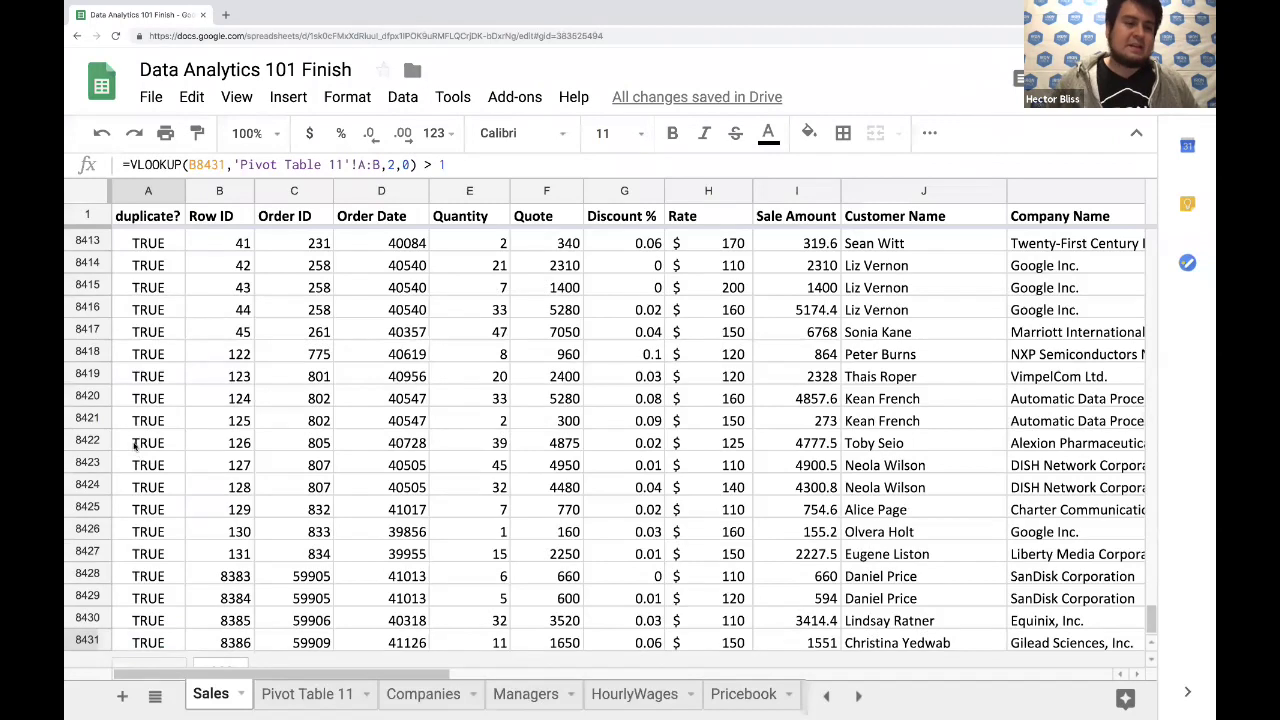
click(135, 446)
key(Down)
key(Down)
key(Up)
key(Up)
key(Down)
key(Down)
key(Up)
key(Up)
key(Up)
key(Up)
key(Up)
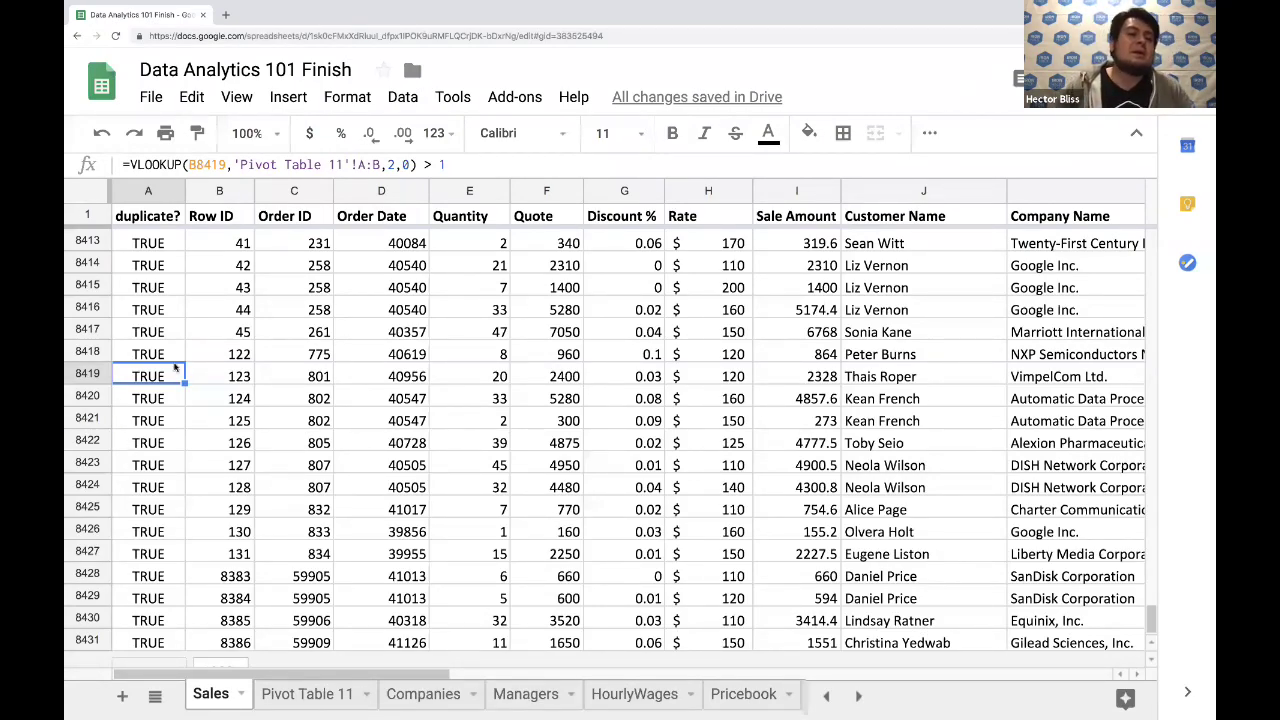
Return to the start of the duplicate? column and go through the flags of the first data rows
scroll(175, 370, up, 20)
click(148, 337)
key(ctrl+Up)
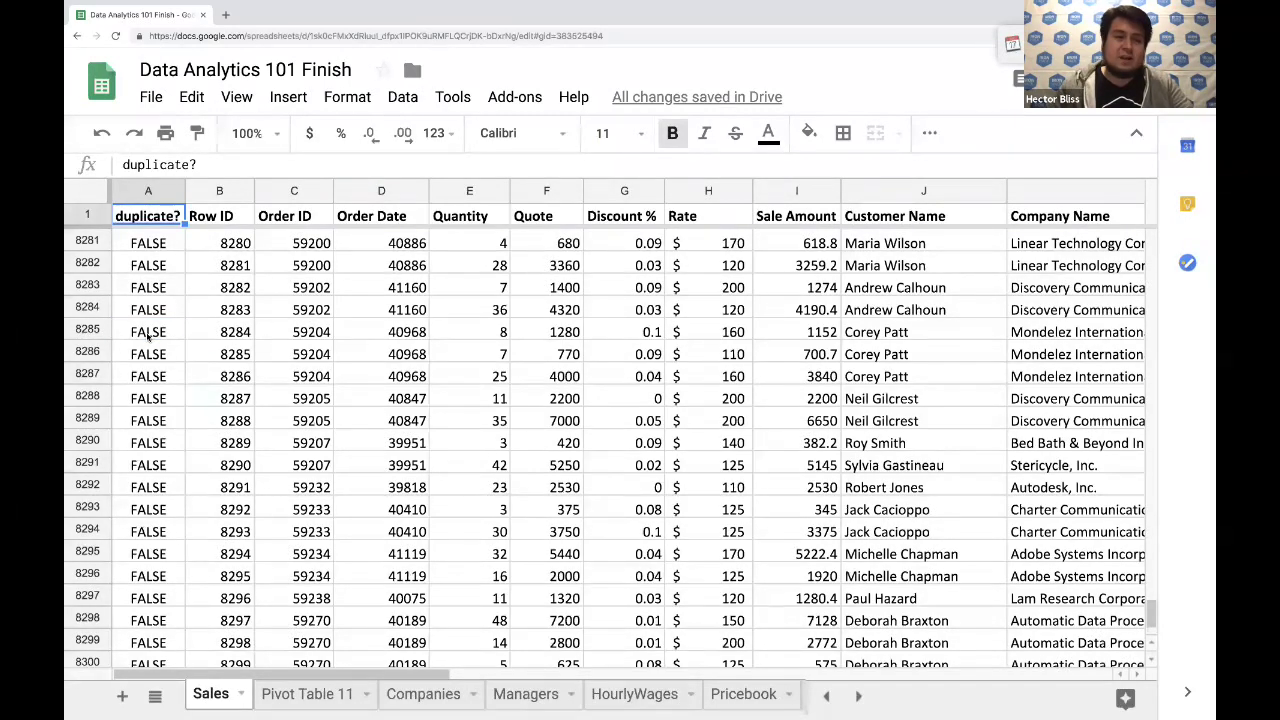
key(Down)
key(Down)
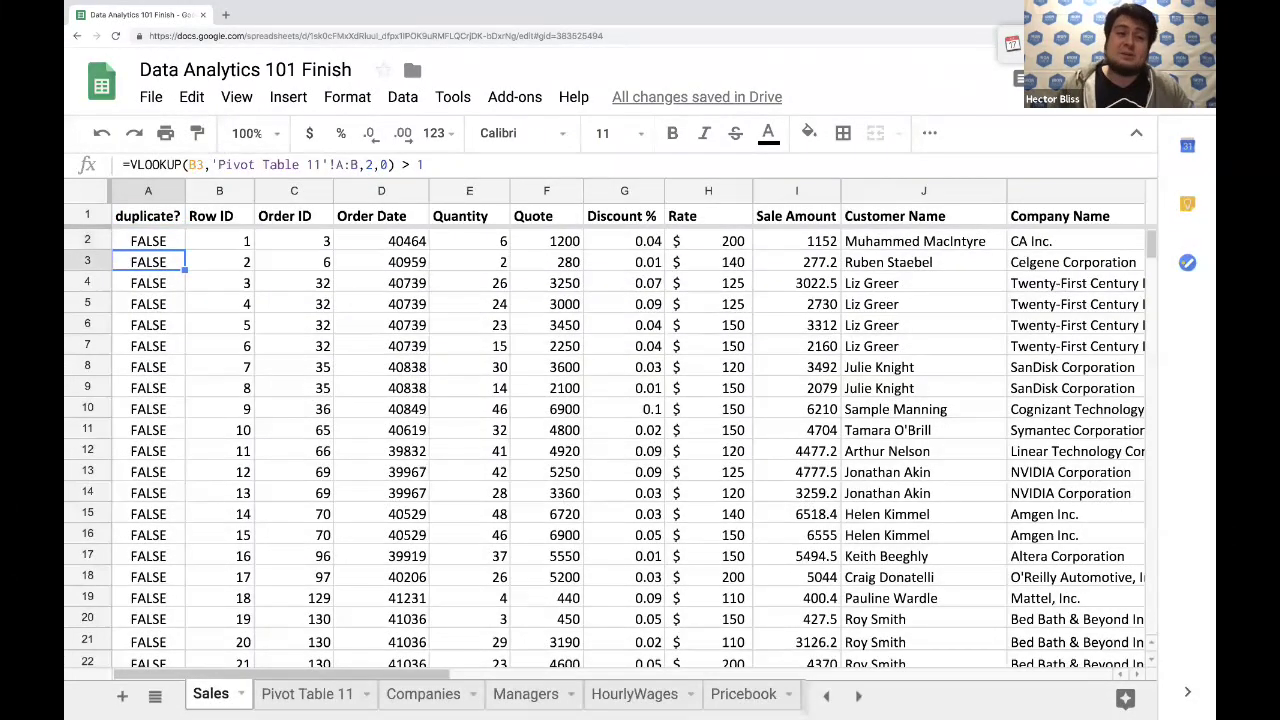
click(150, 244)
key(Down)
key(Down)
key(Down)
key(Down)
key(Down)
key(Down)
key(Down)
key(Down)
key(Down)
key(Down)
key(Down)
key(Down)
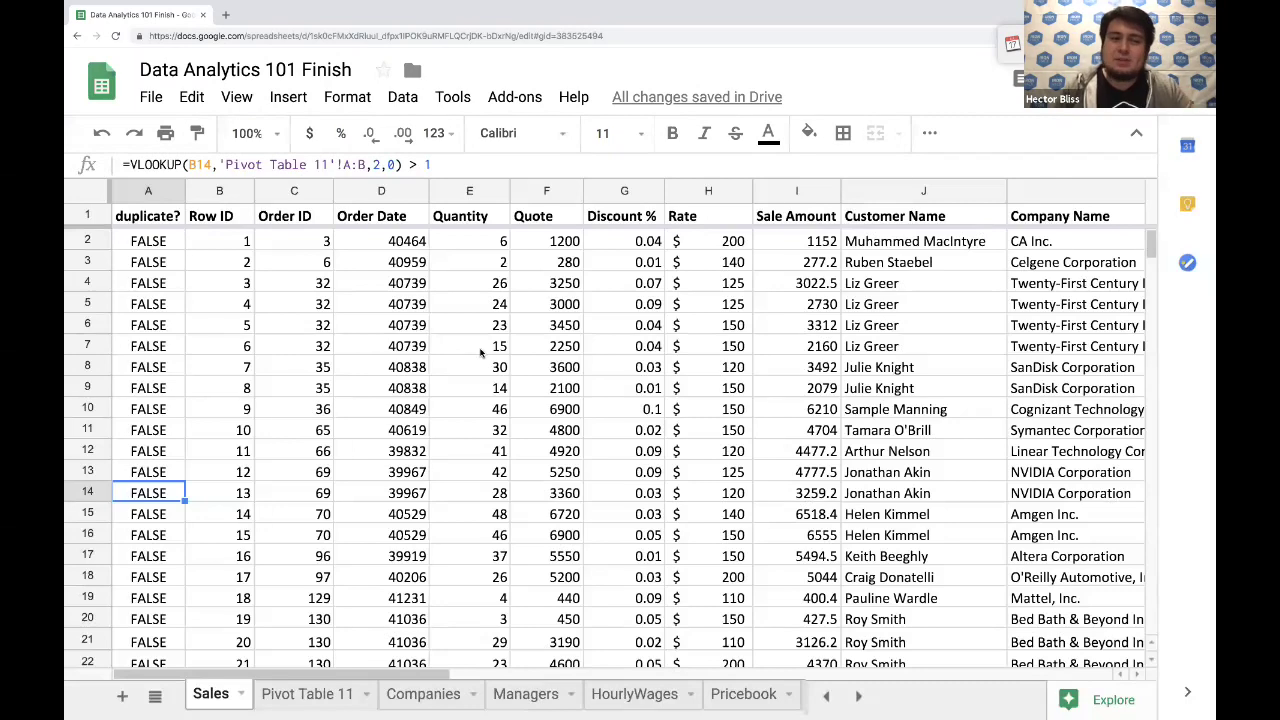
Insert a new column before duplicate? and enter the header "Delete?" in A1
click(149, 190)
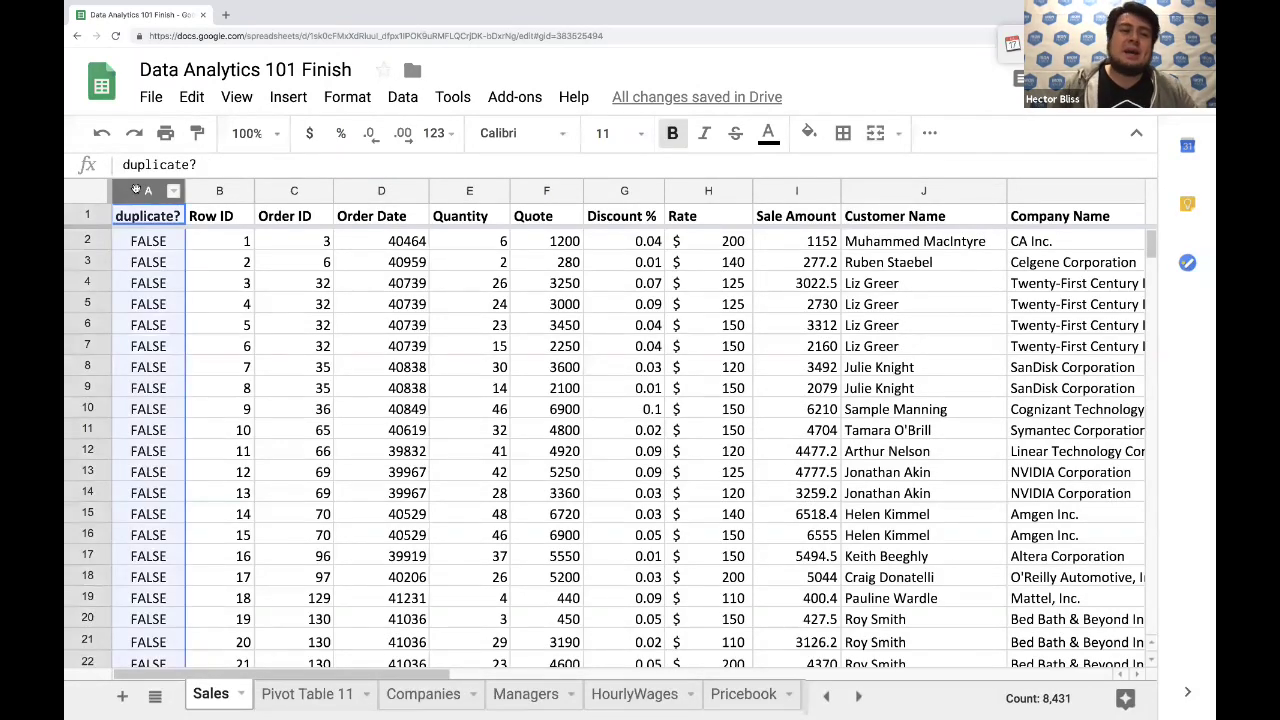
right_click(137, 191)
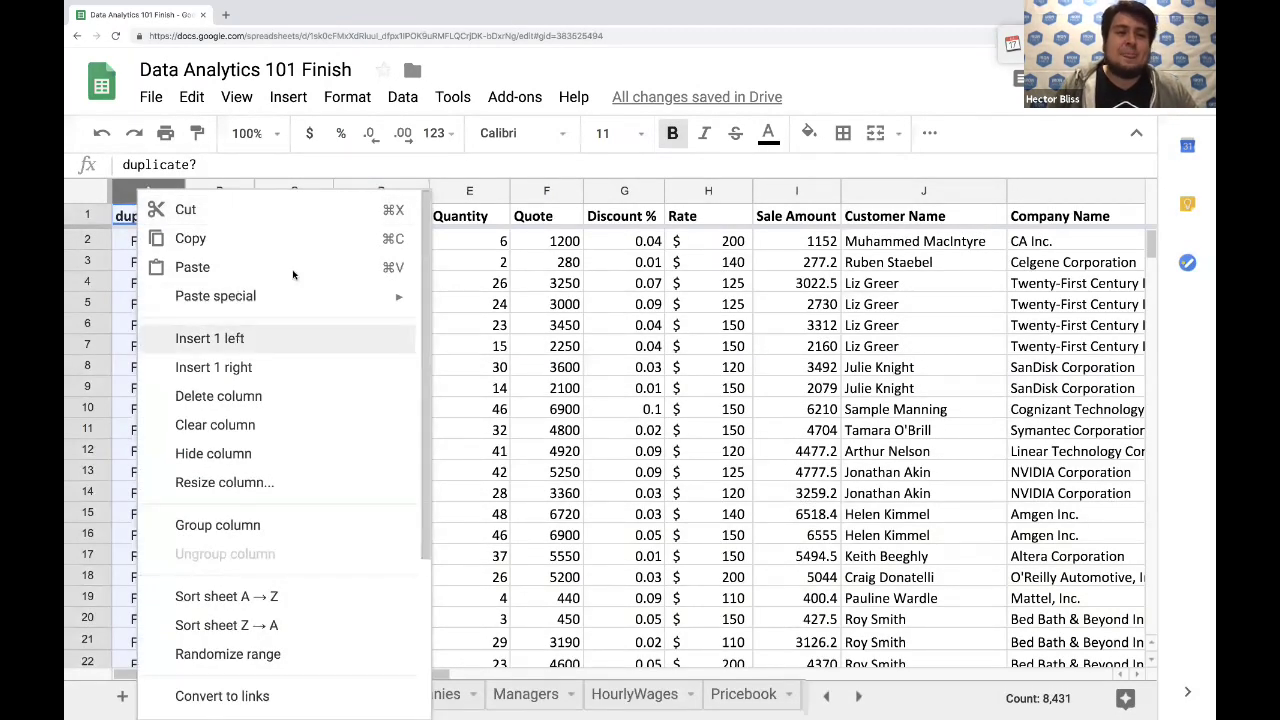
click(240, 338)
click(152, 220)
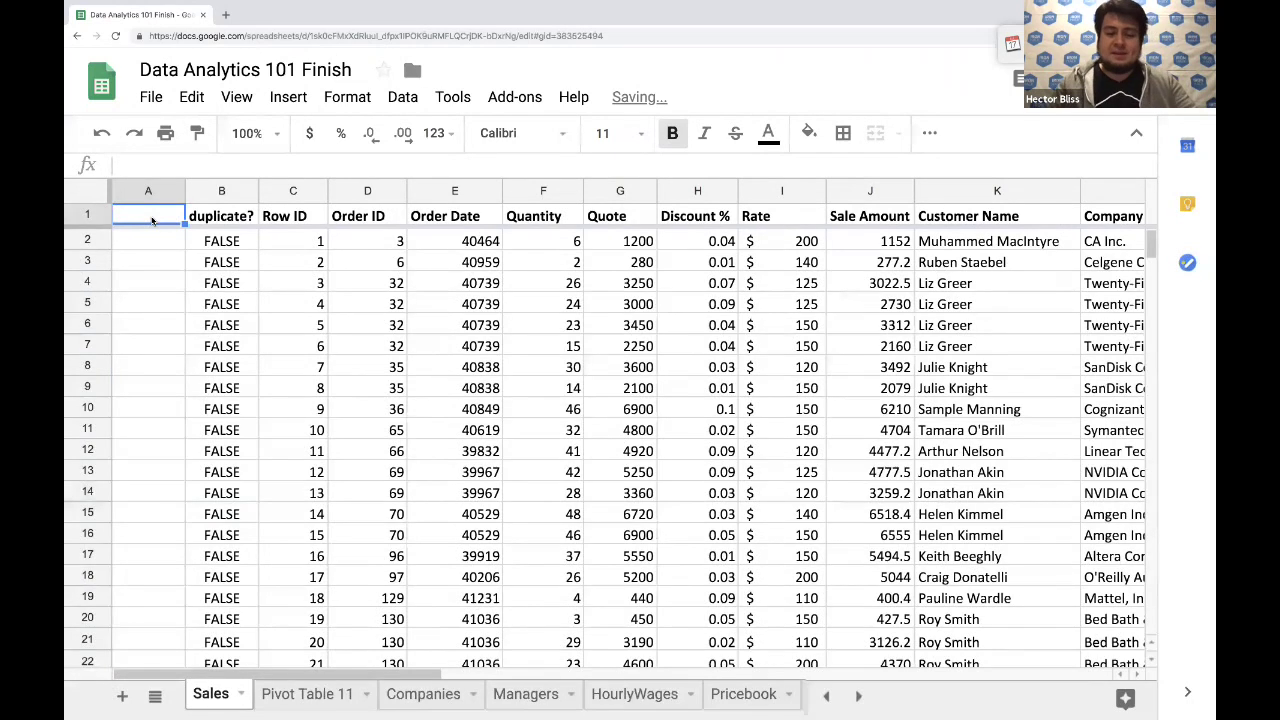
text(Delete?)
key(Return)
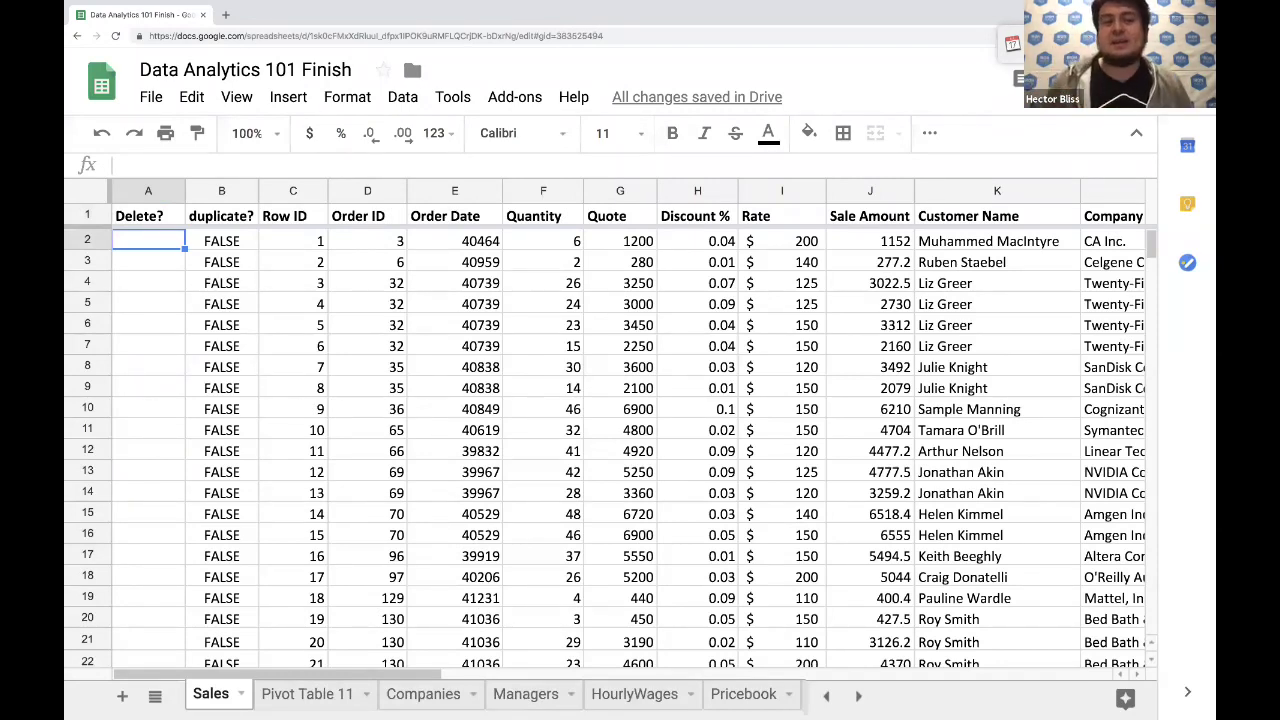
Enter =COUNTIF(c1:c2,c2) in A2 of the Delete? column and fill it down to A11
text(=)
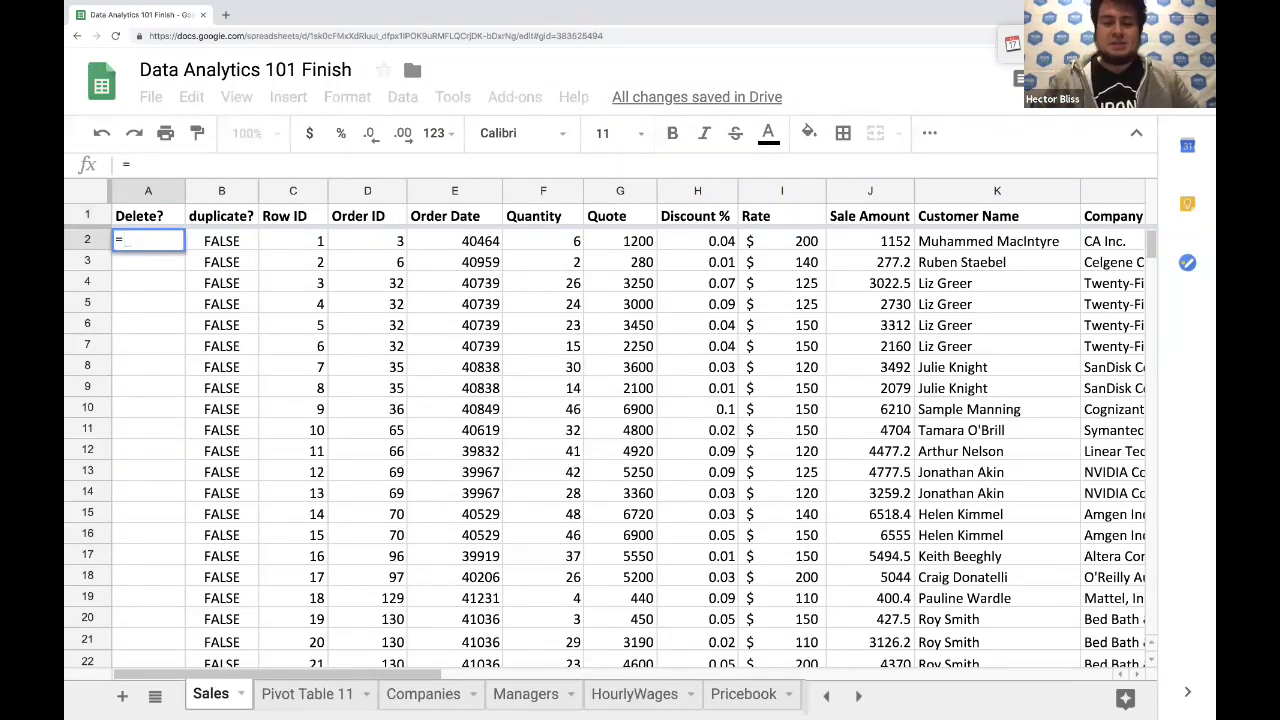
text(count)
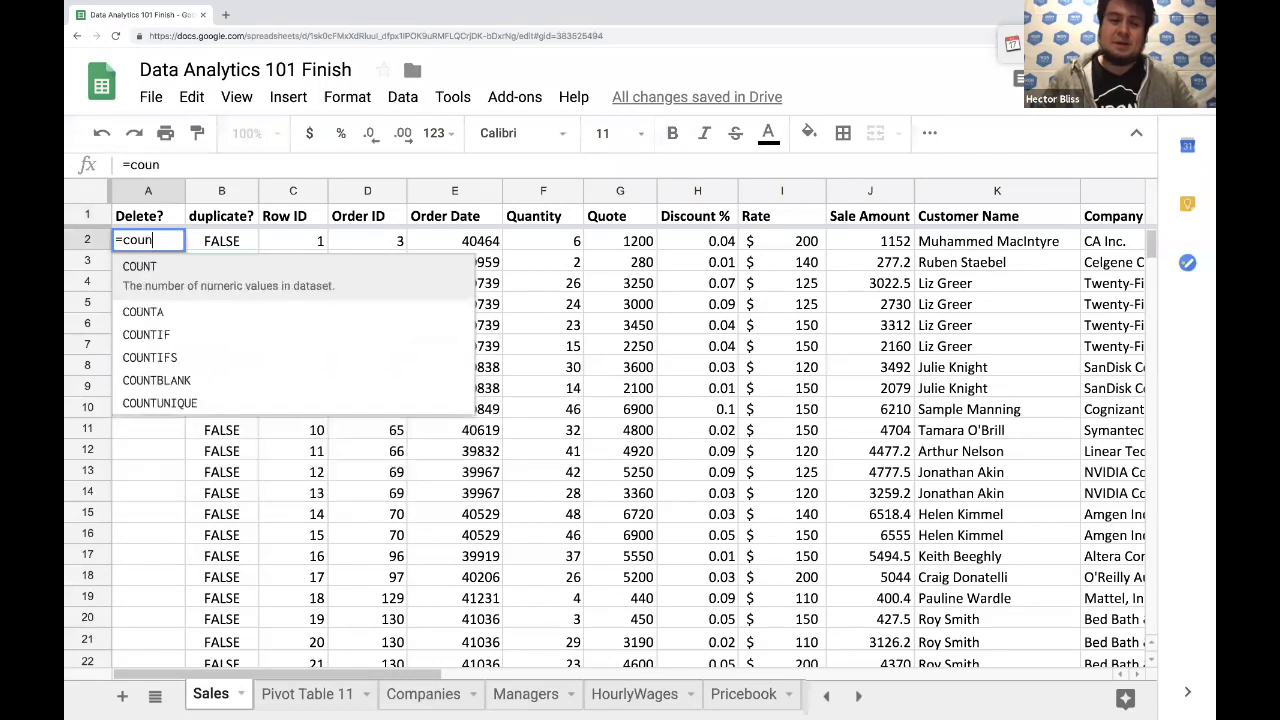
key(Down)
key(Down)
key(Tab)
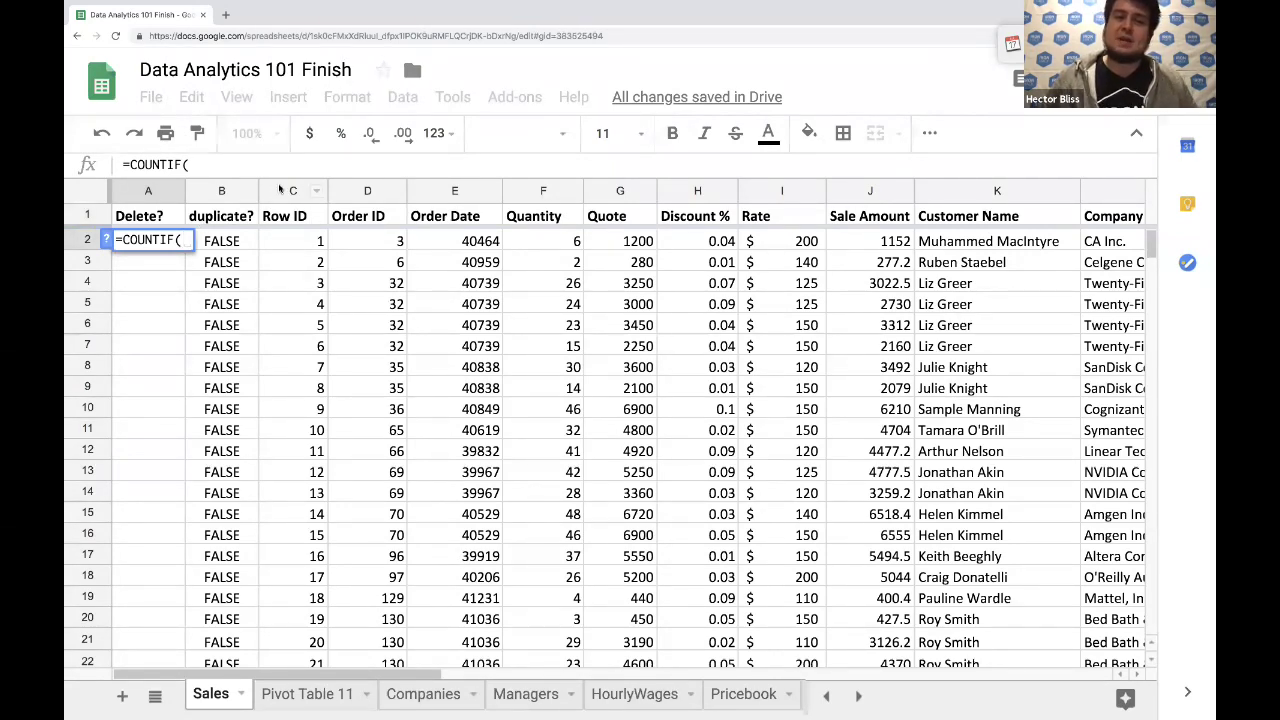
text(c1)
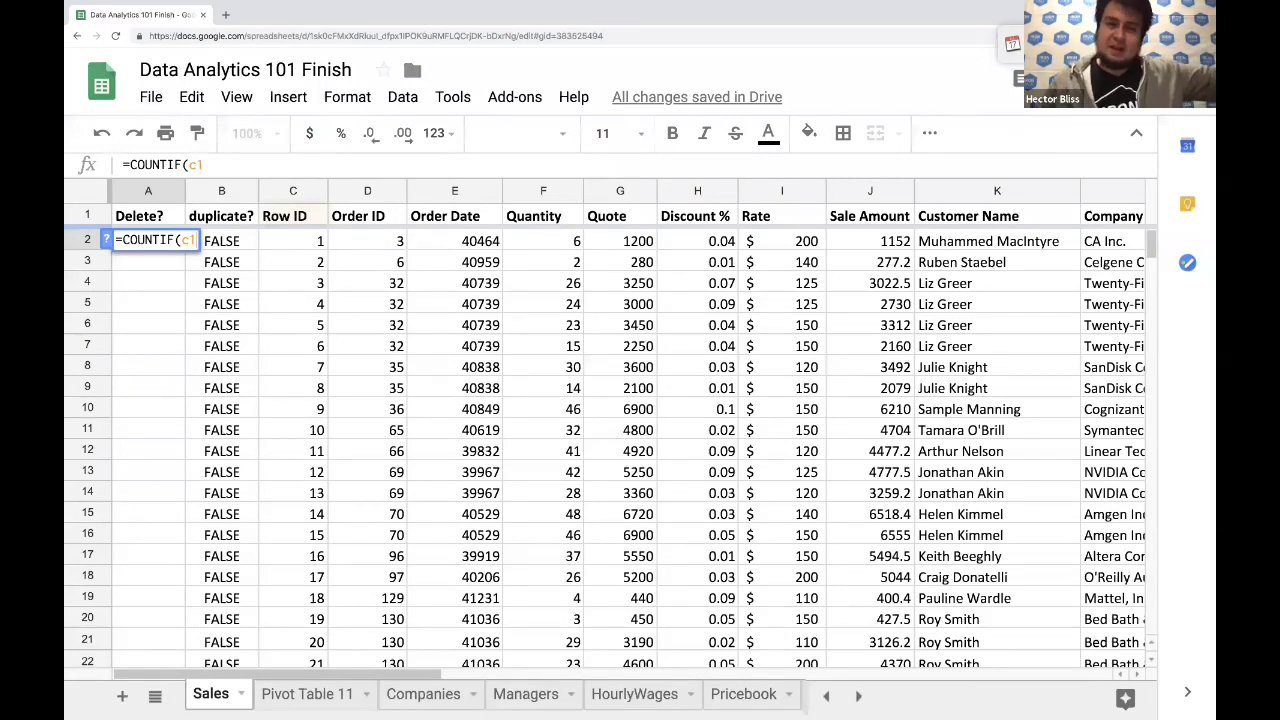
text(:c2)
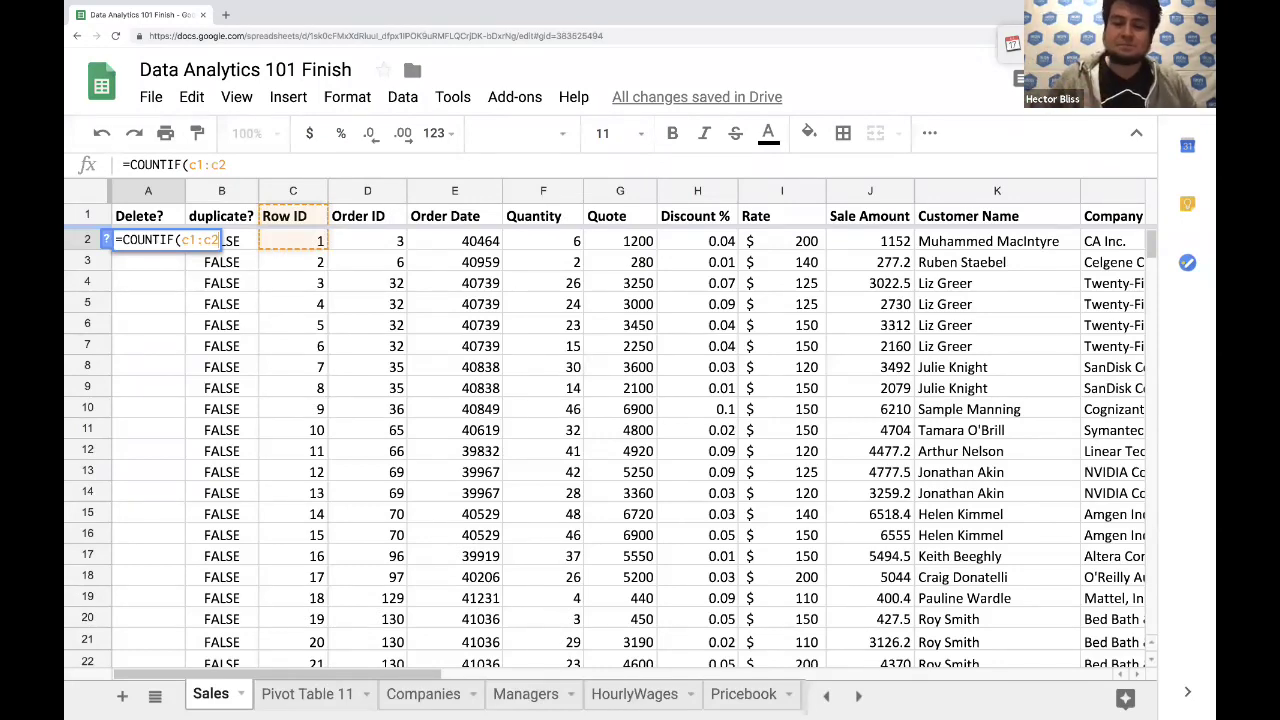
text(,)
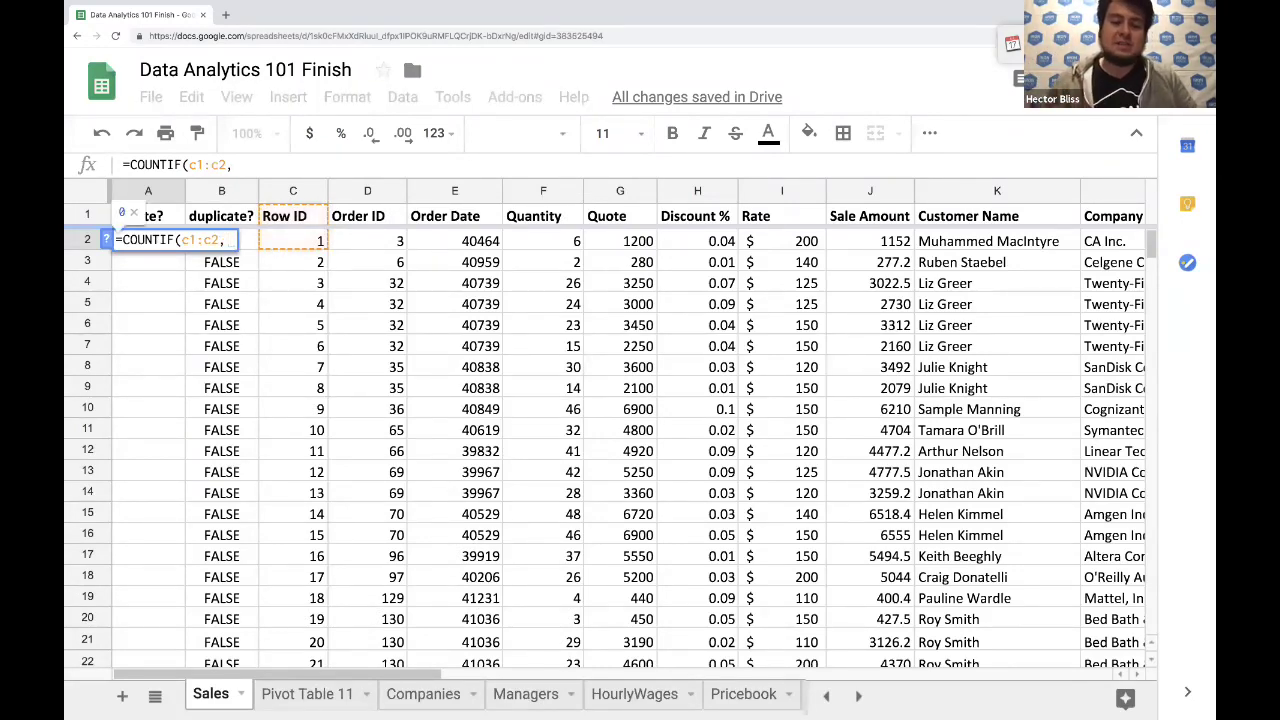
text(c2)
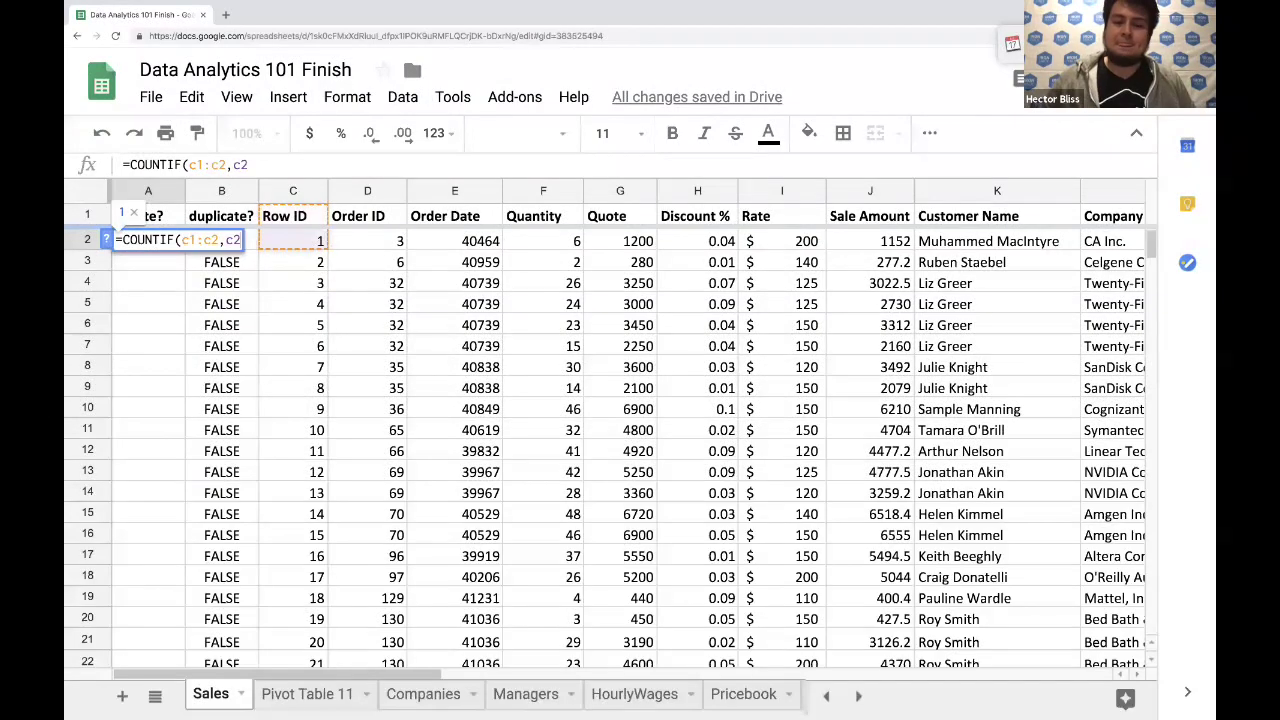
text())
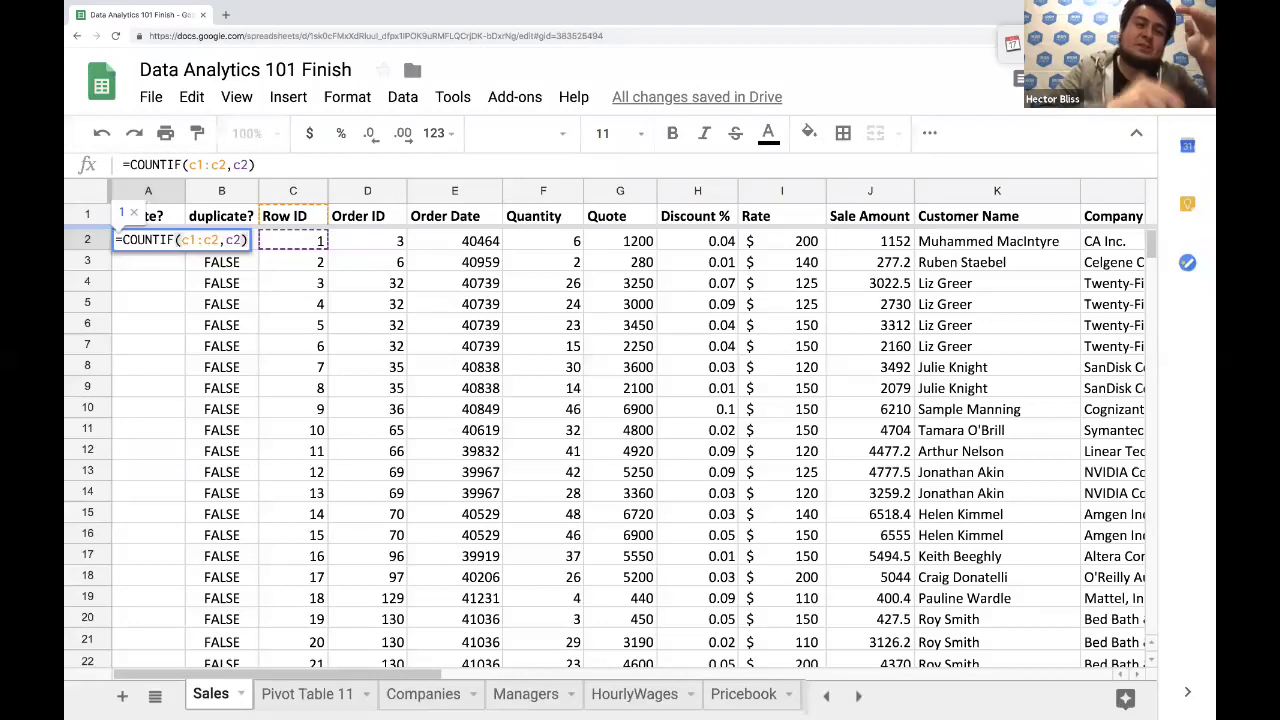
key(Return)
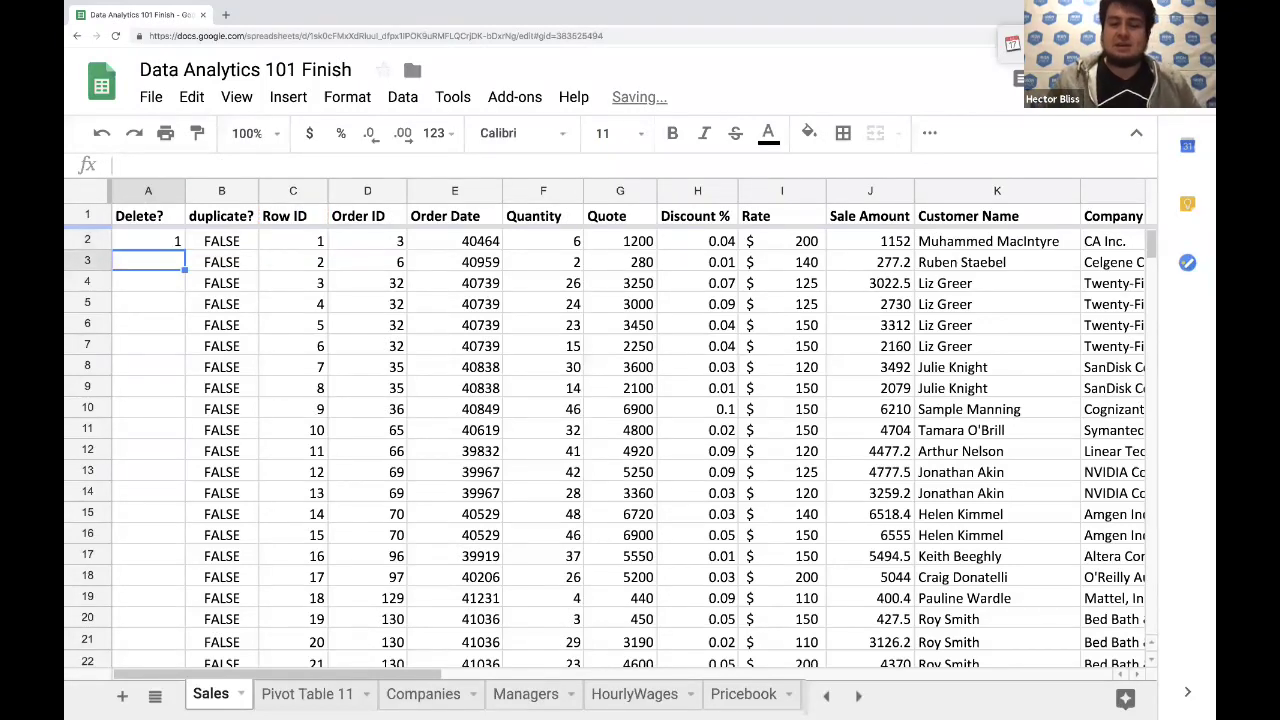
click(172, 244)
drag(184, 248, 182, 432)
Examine how the COUNTIF range shifts in the filled Delete? cells A5 and A10 compared with A2 and the Row ID column
click(163, 304)
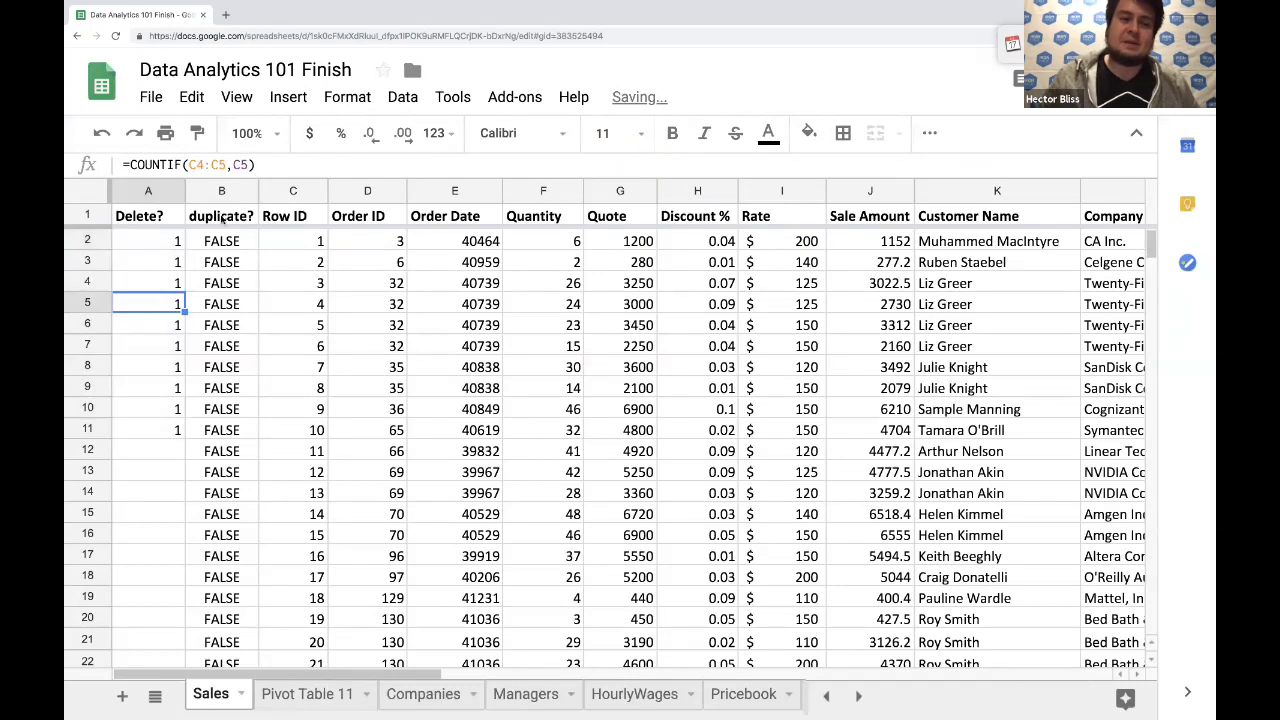
click(202, 164)
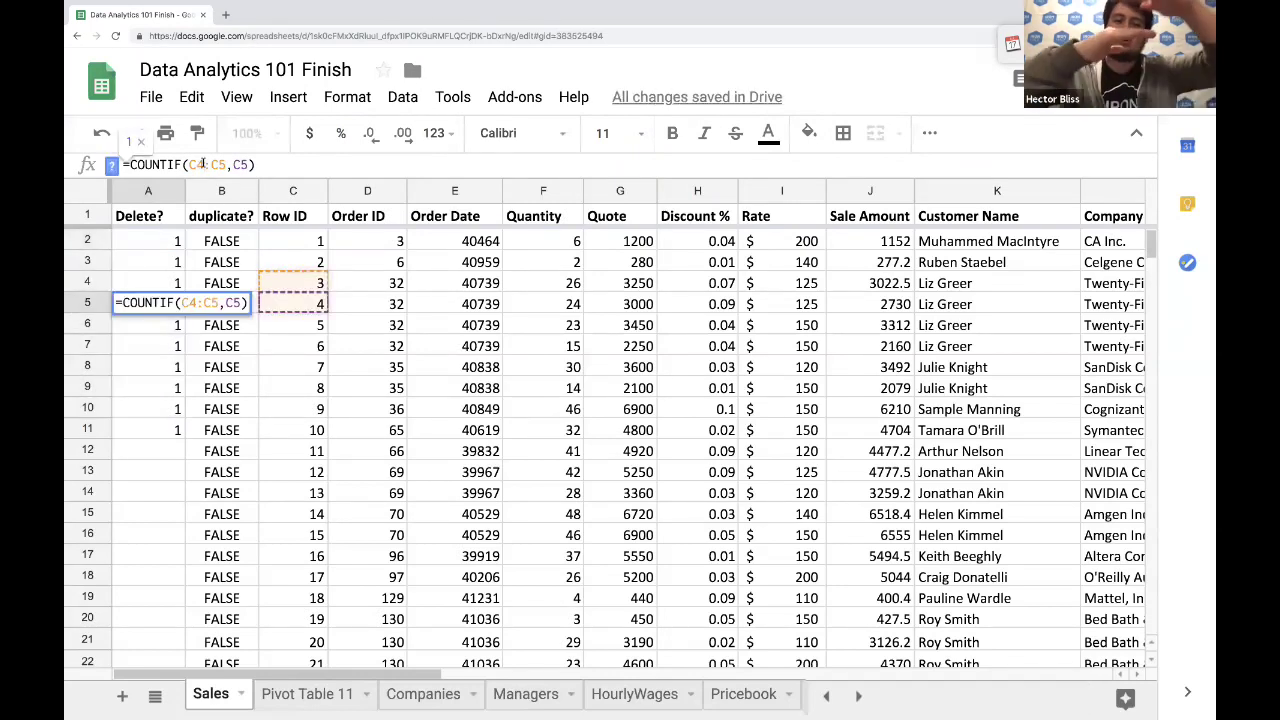
key(Escape)
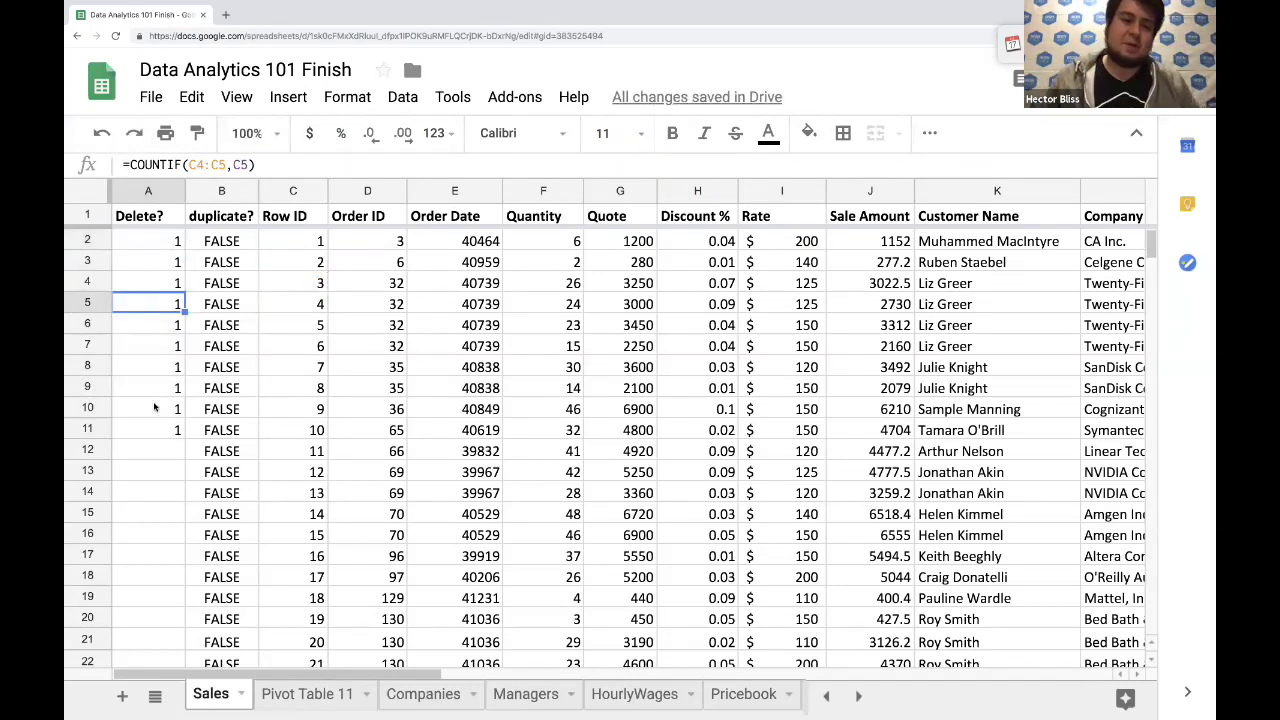
click(155, 408)
click(222, 164)
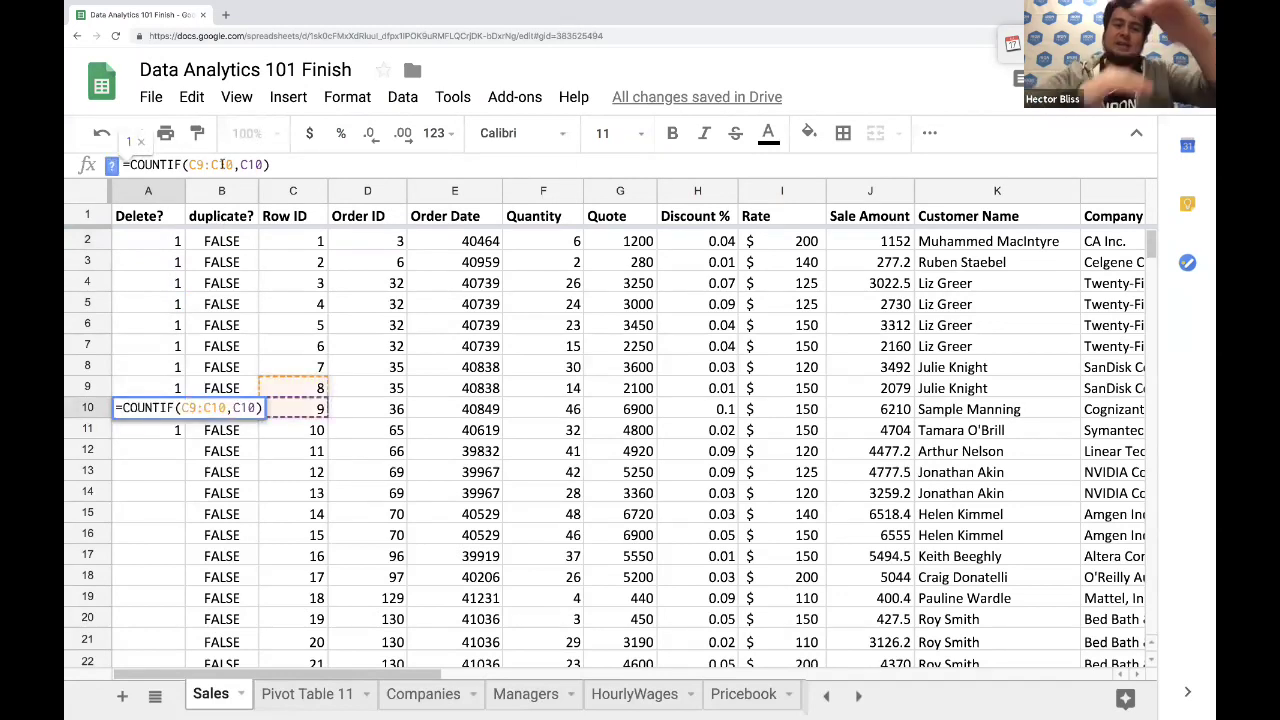
key(Escape)
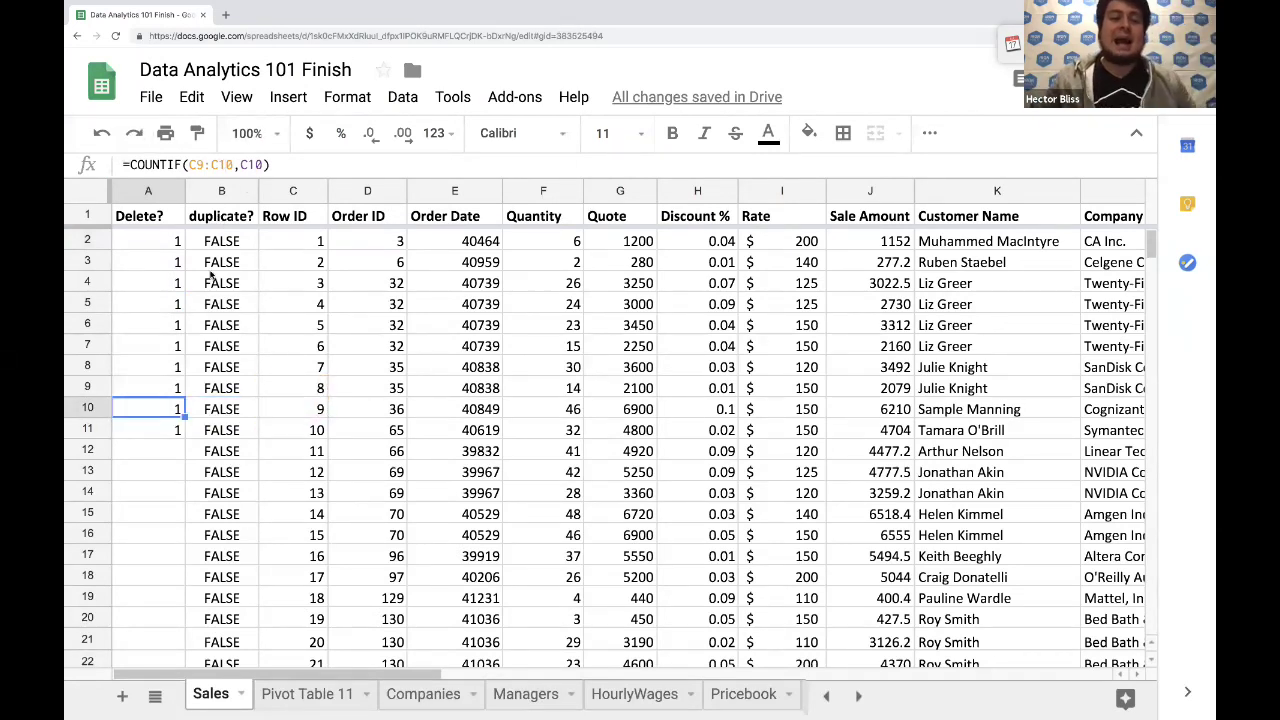
click(148, 438)
click(160, 244)
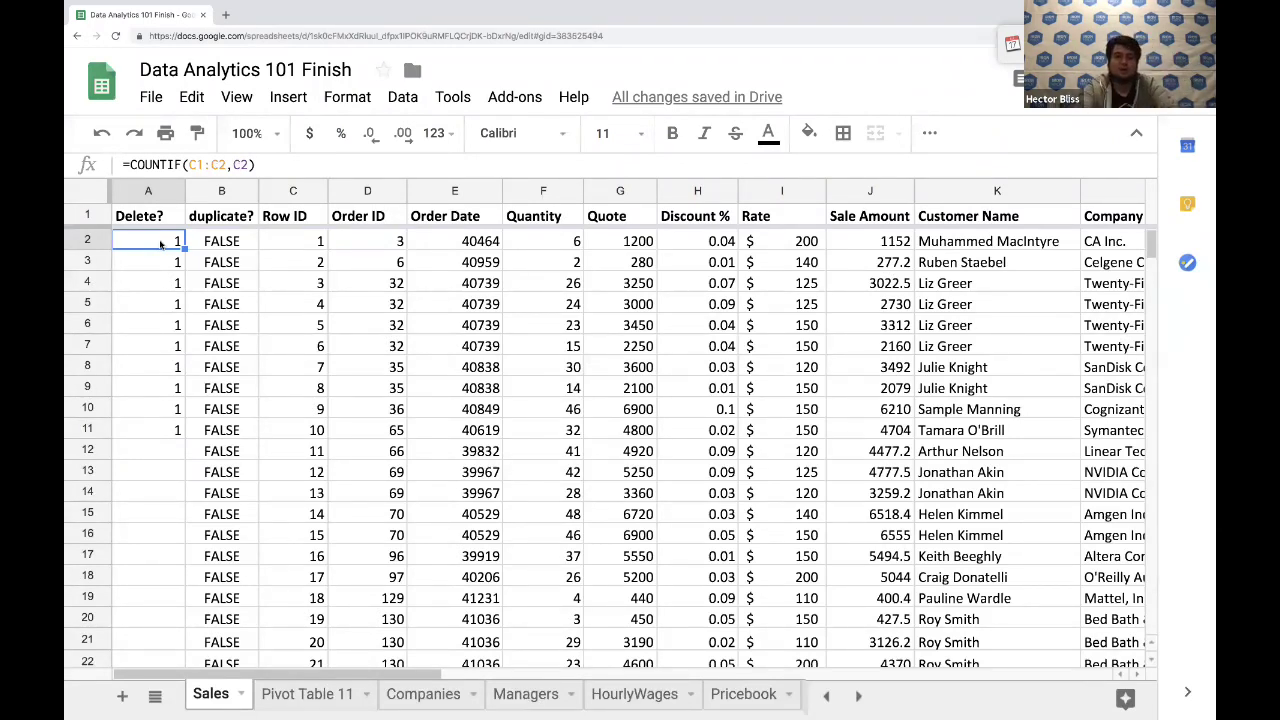
click(313, 326)
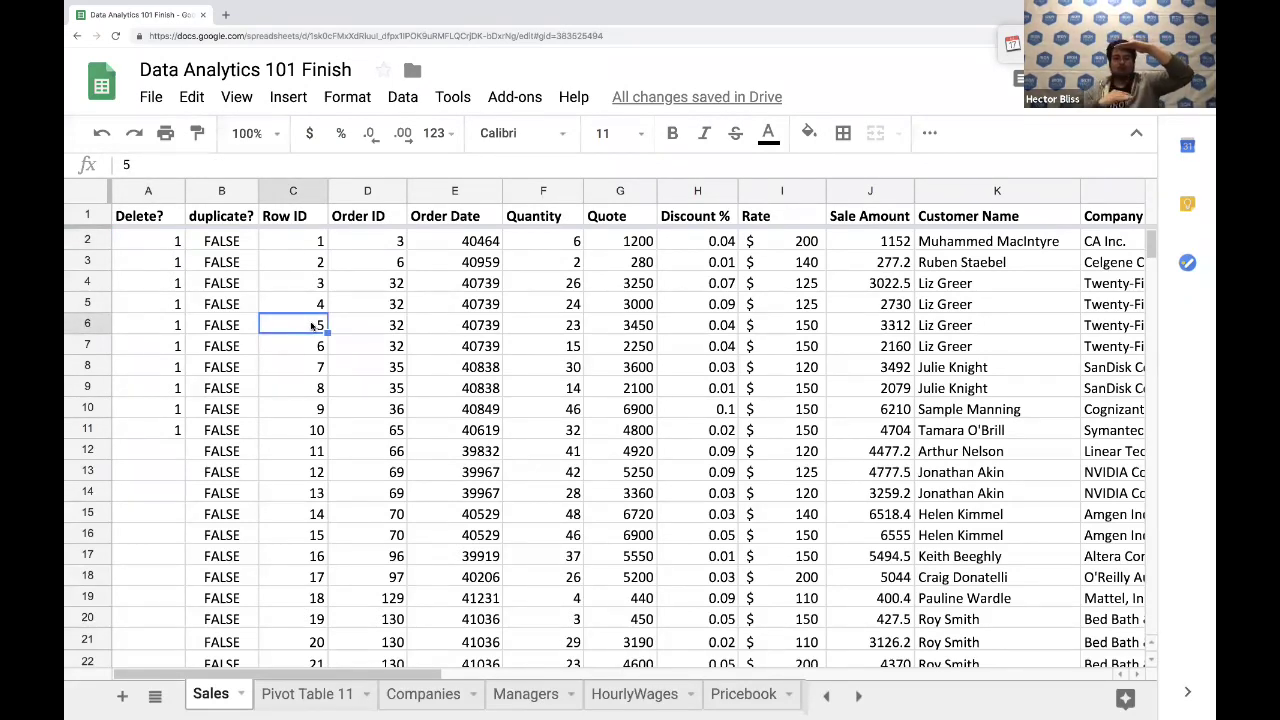
click(310, 644)
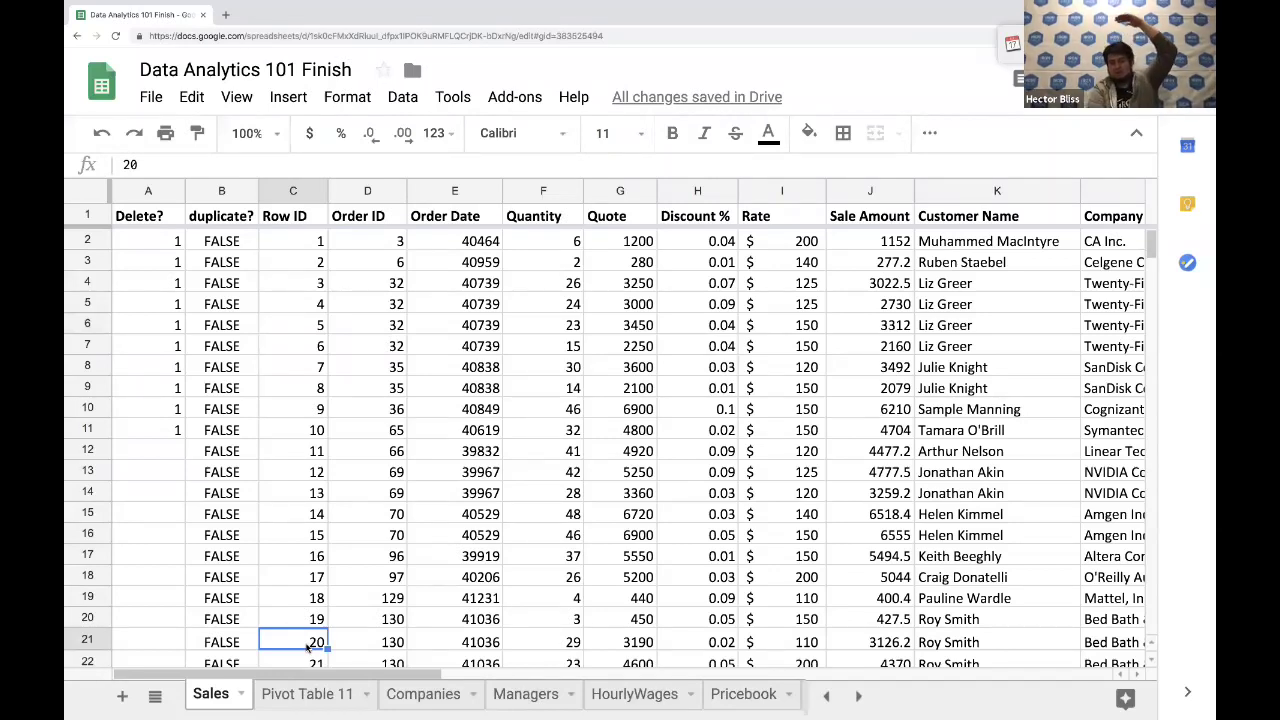
Lock the start of the counted range in A2 so the formula reads =COUNTIF($C$1:C2,C2)
click(157, 245)
click(189, 165)
text($C1:C2,C2))
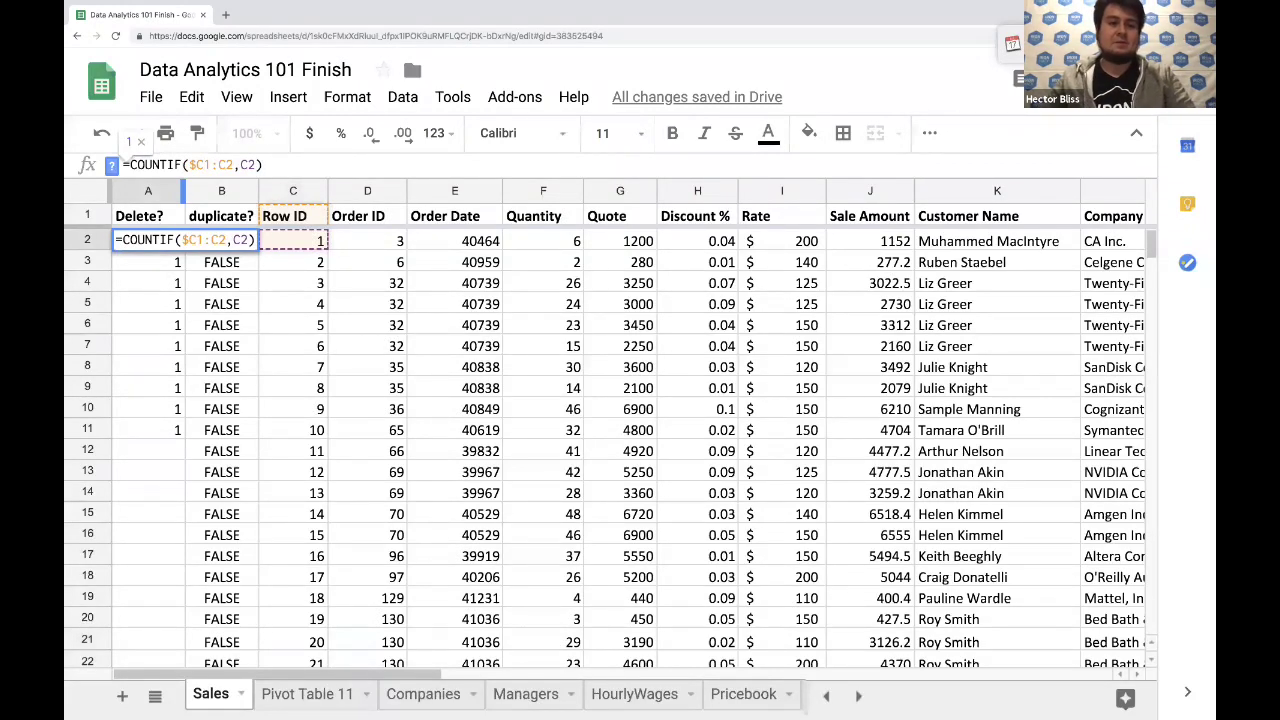
key(Right)
text($)
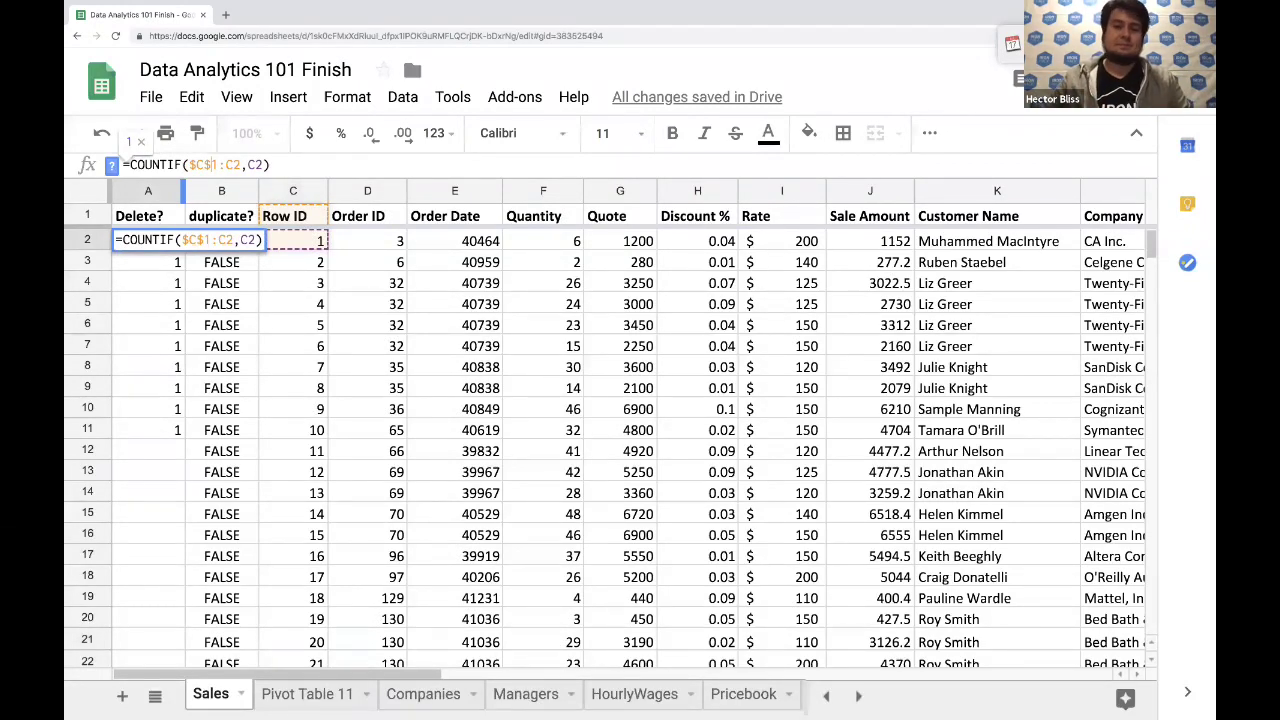
key(Return)
click(178, 243)
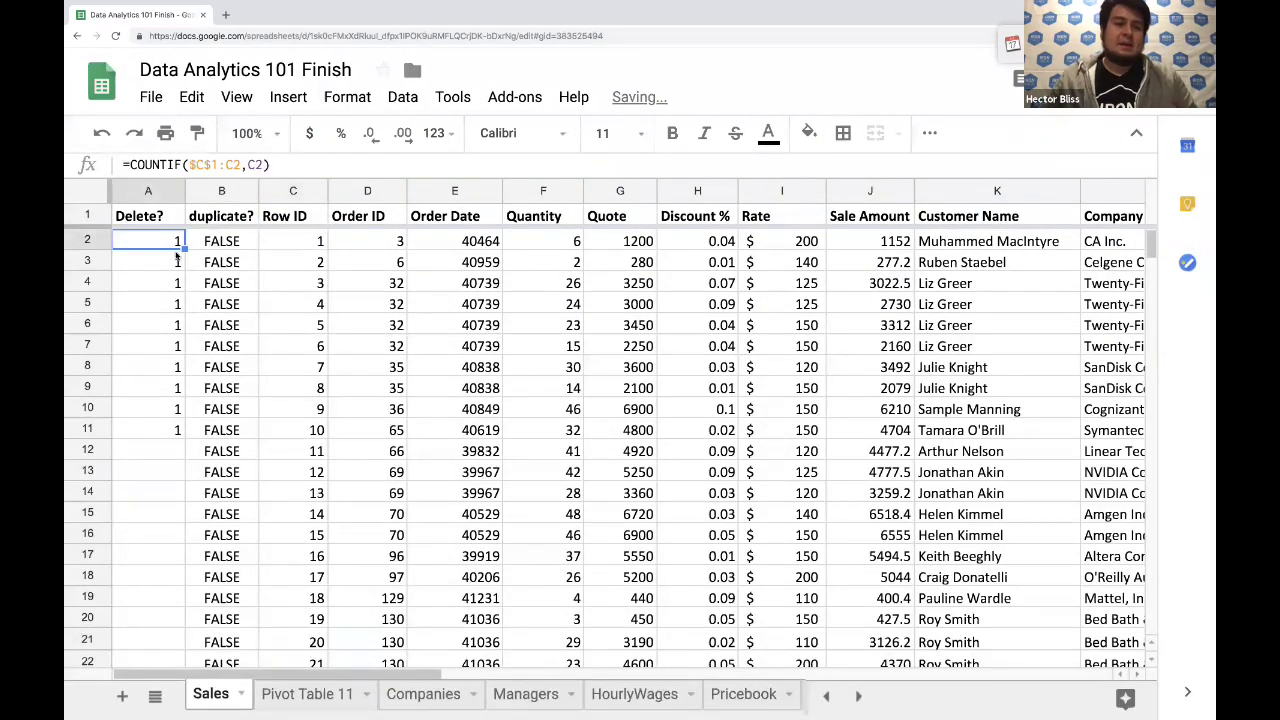
Fill the COUNTIF formula with the locked range start from A2 down to A11
drag(184, 250, 180, 432)
click(150, 471)
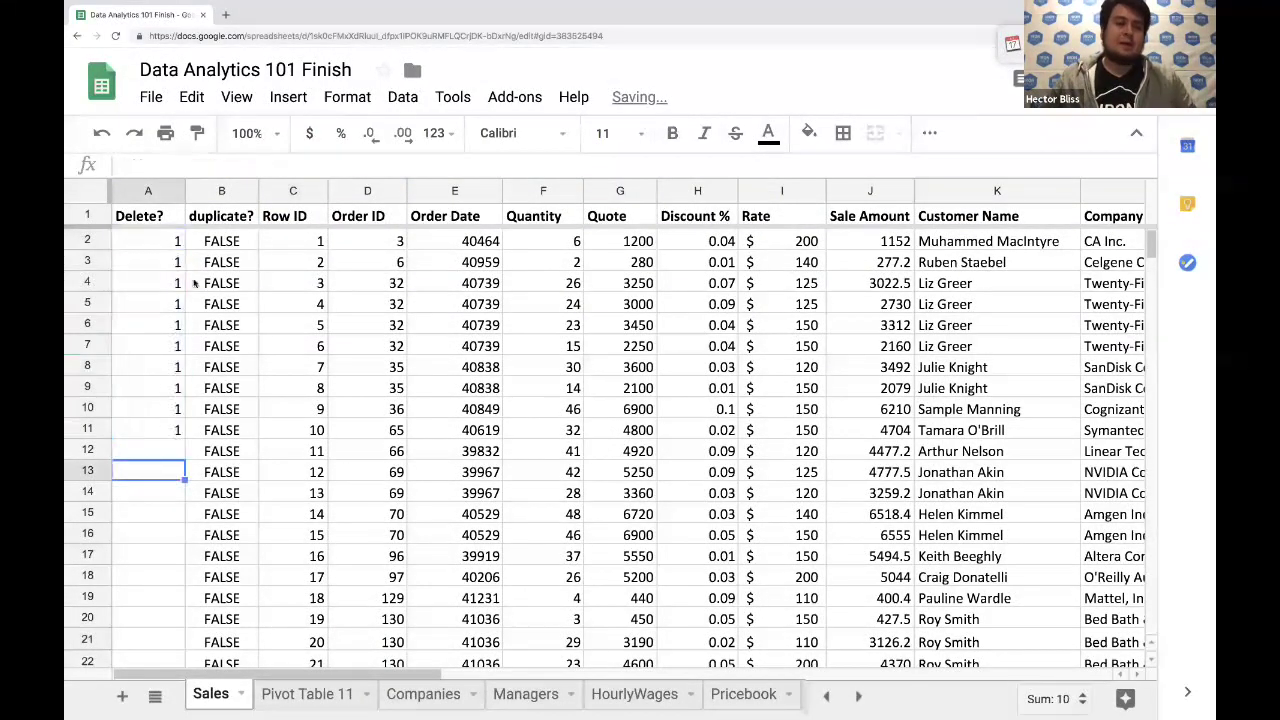
Examine how the counted range expands in the Delete? formulas from A2 and A3 down to A11
click(163, 242)
double_click(163, 242)
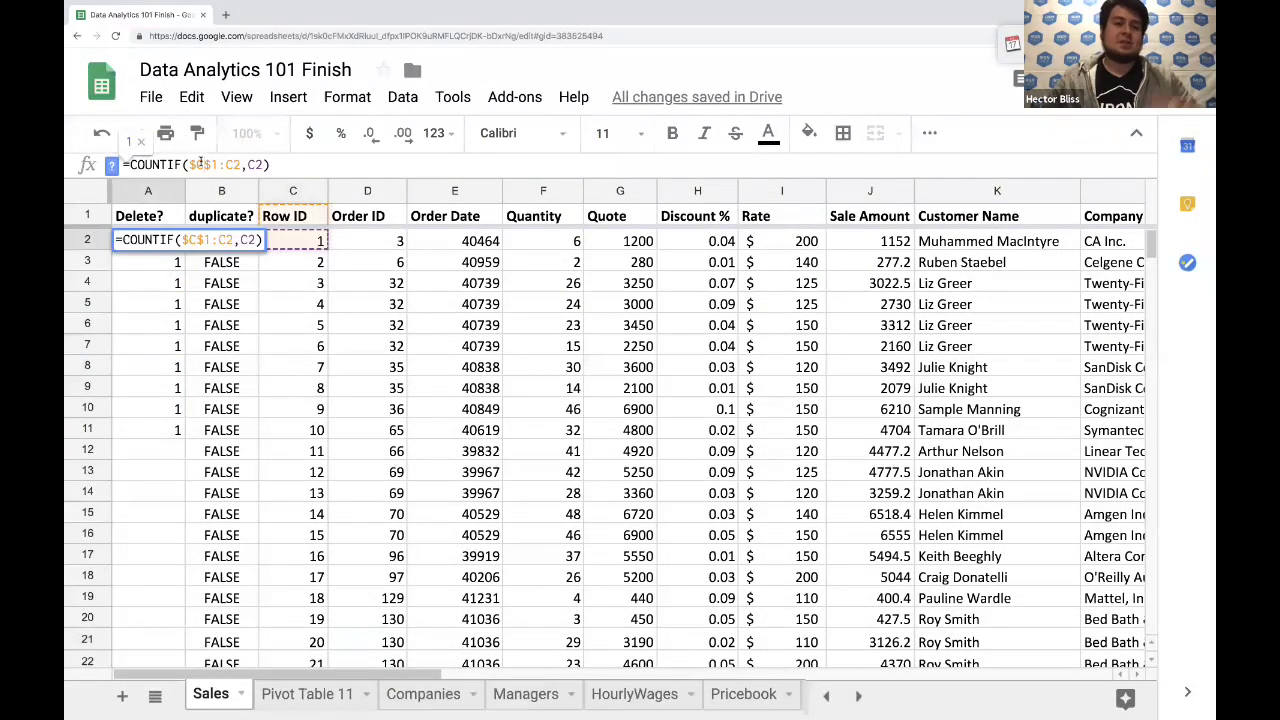
click(153, 264)
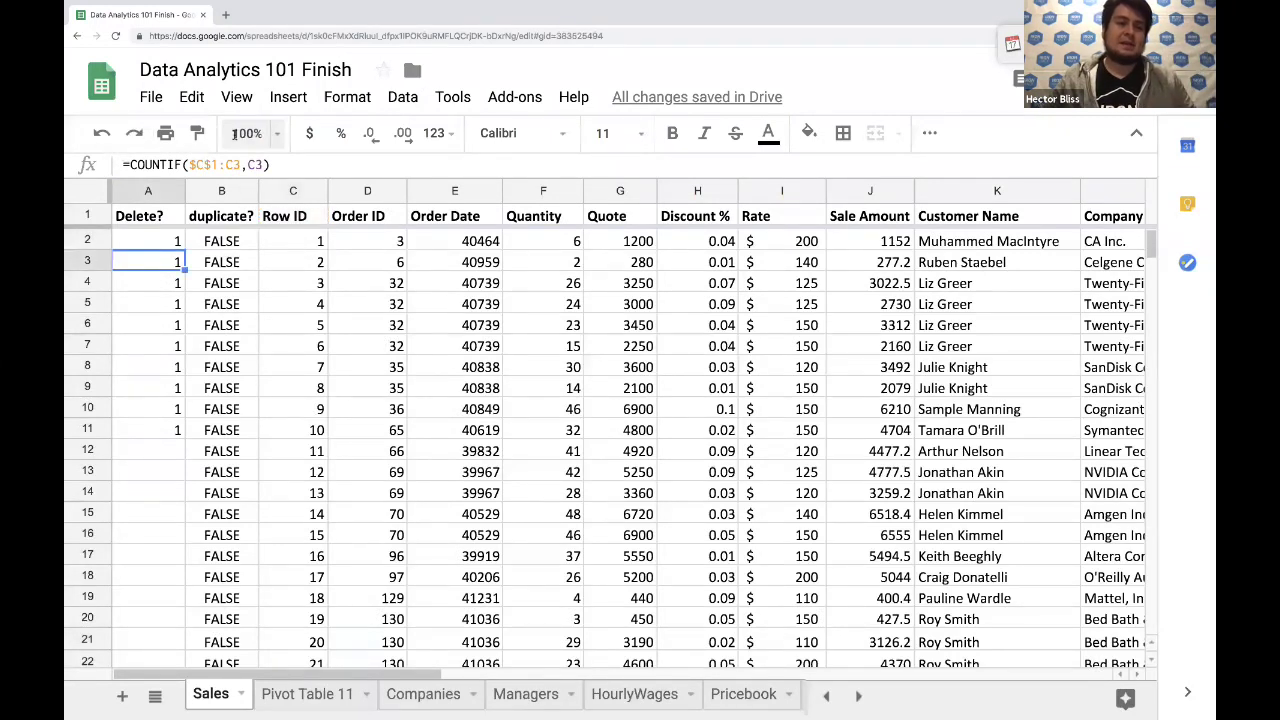
click(218, 164)
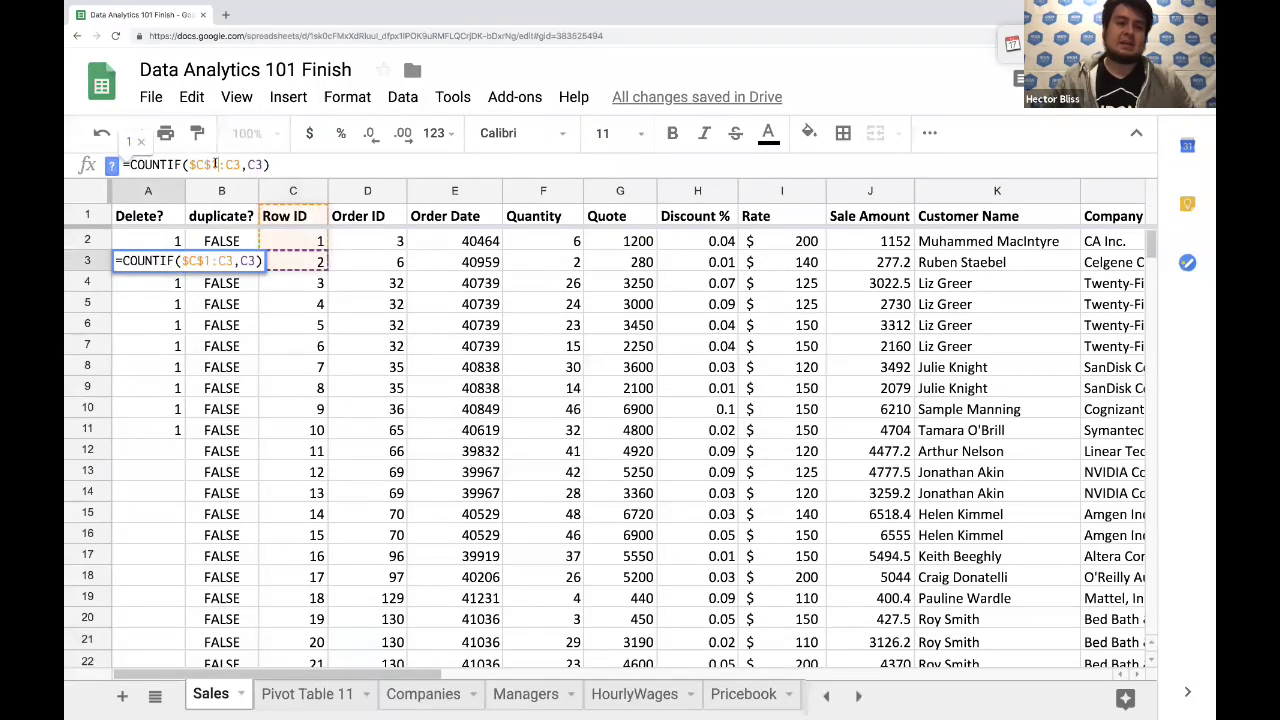
click(152, 305)
click(148, 430)
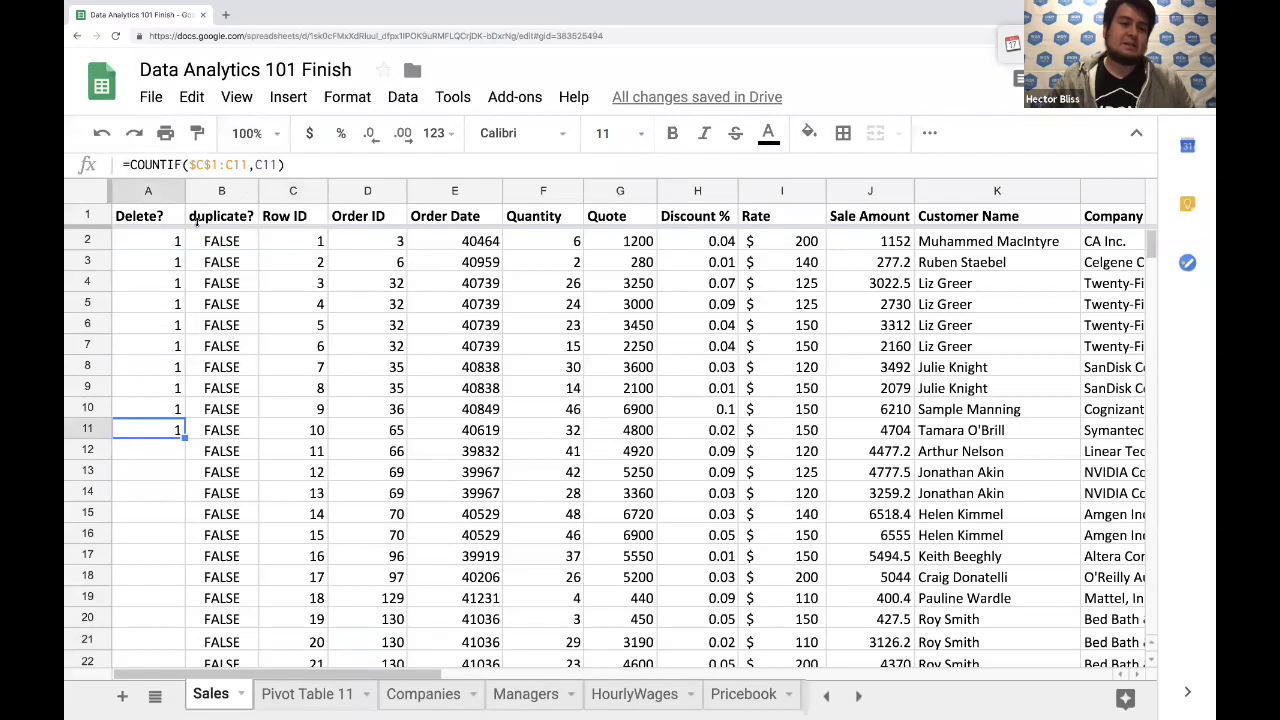
click(203, 165)
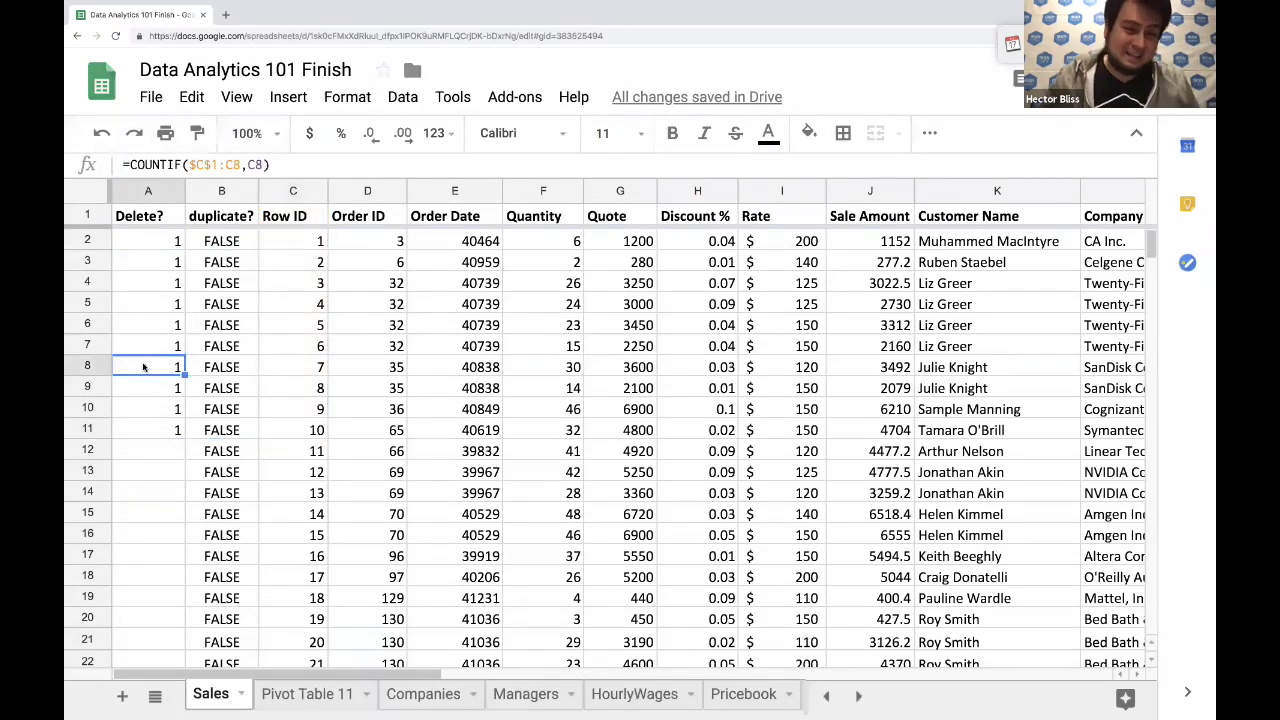
key(Down)
key(Down)
key(Down)
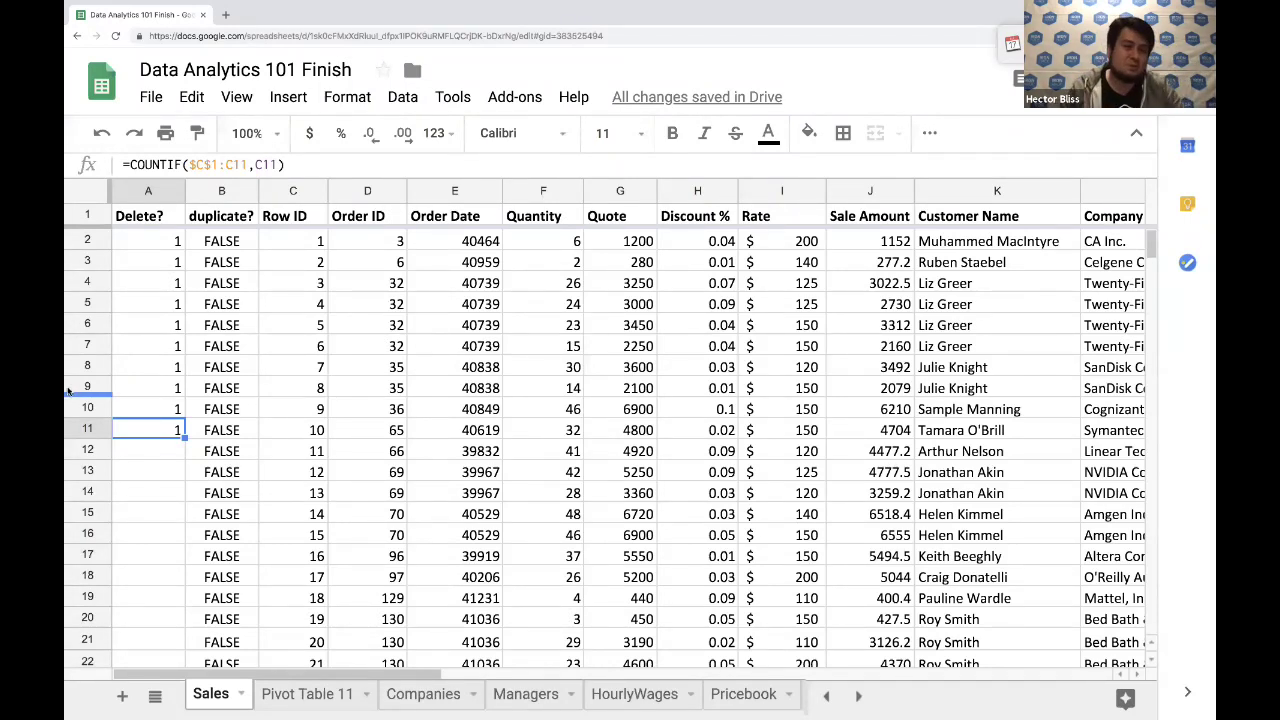
click(135, 315)
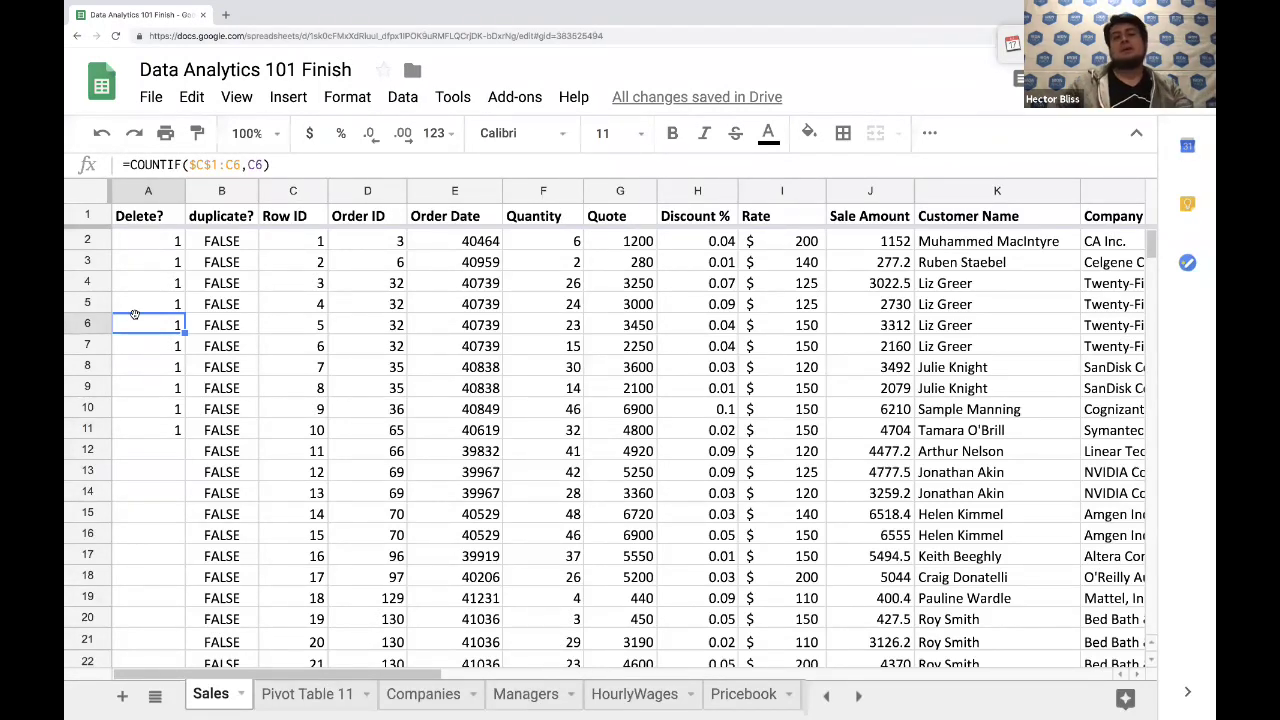
Extend the formula in A2 with a greater-than-one test so it reads =COUNTIF($C$1:C2,C2) > 1
click(158, 240)
click(297, 163)
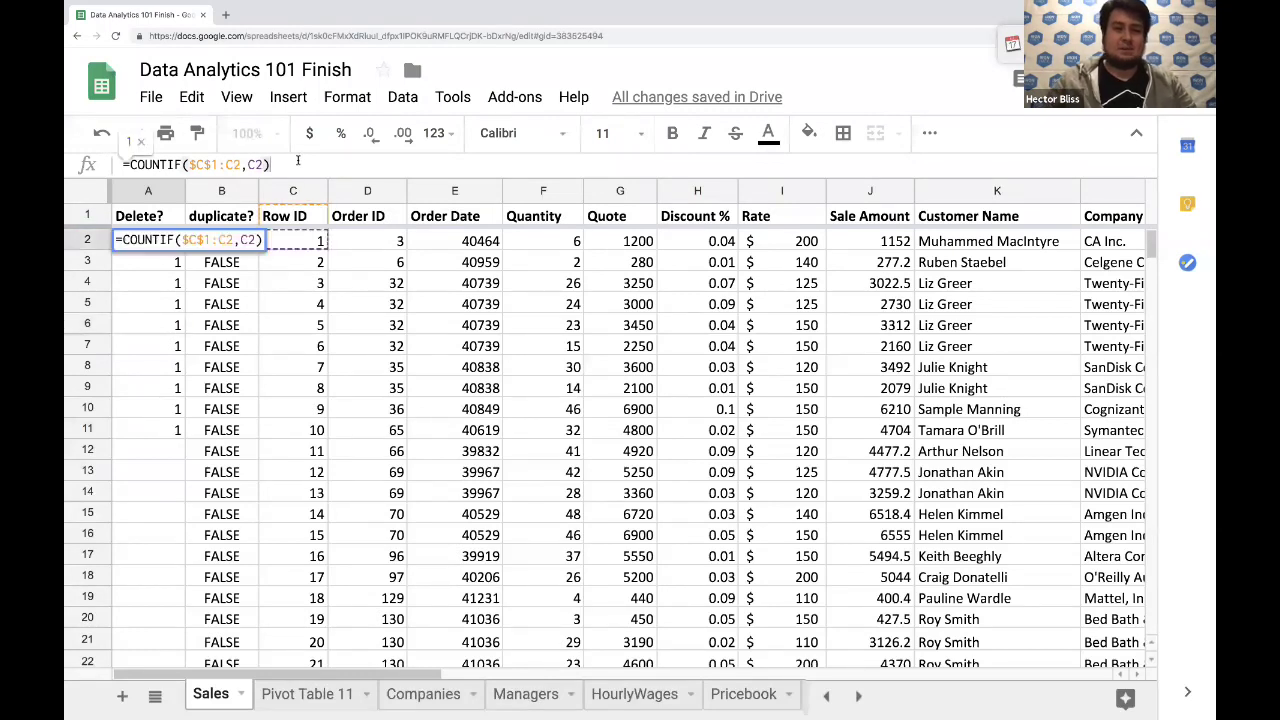
text(>)
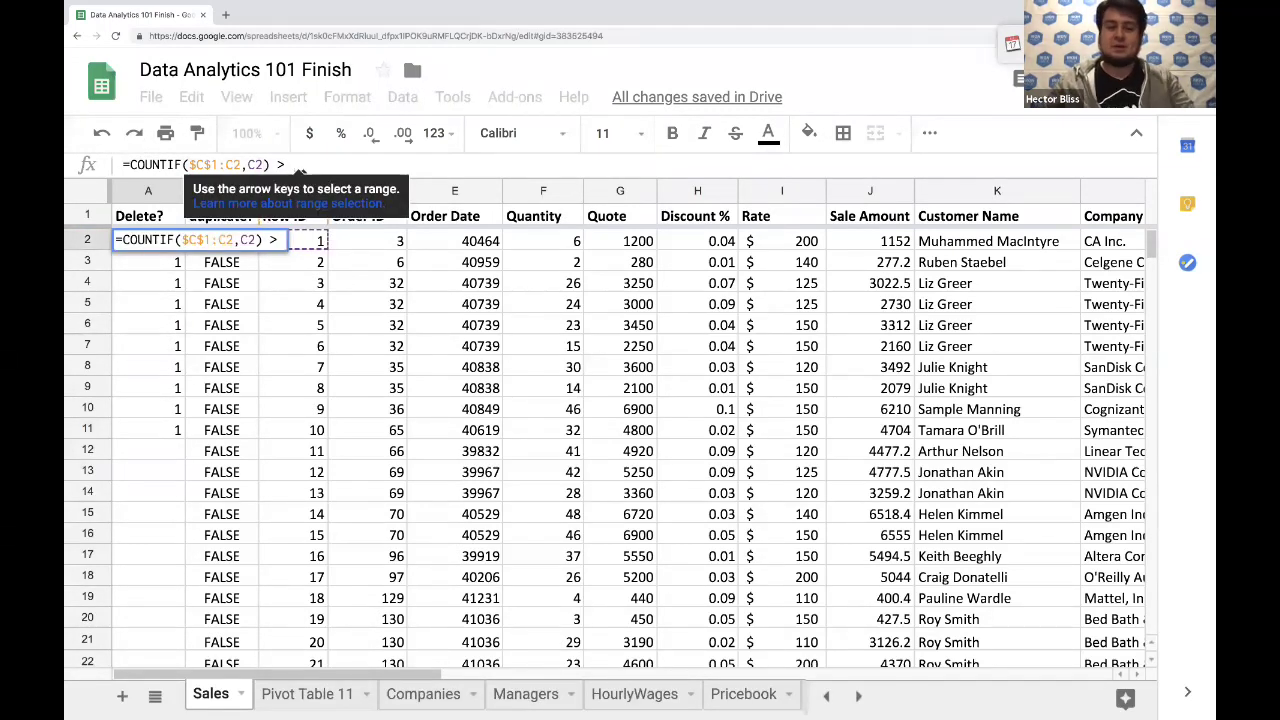
text(1)
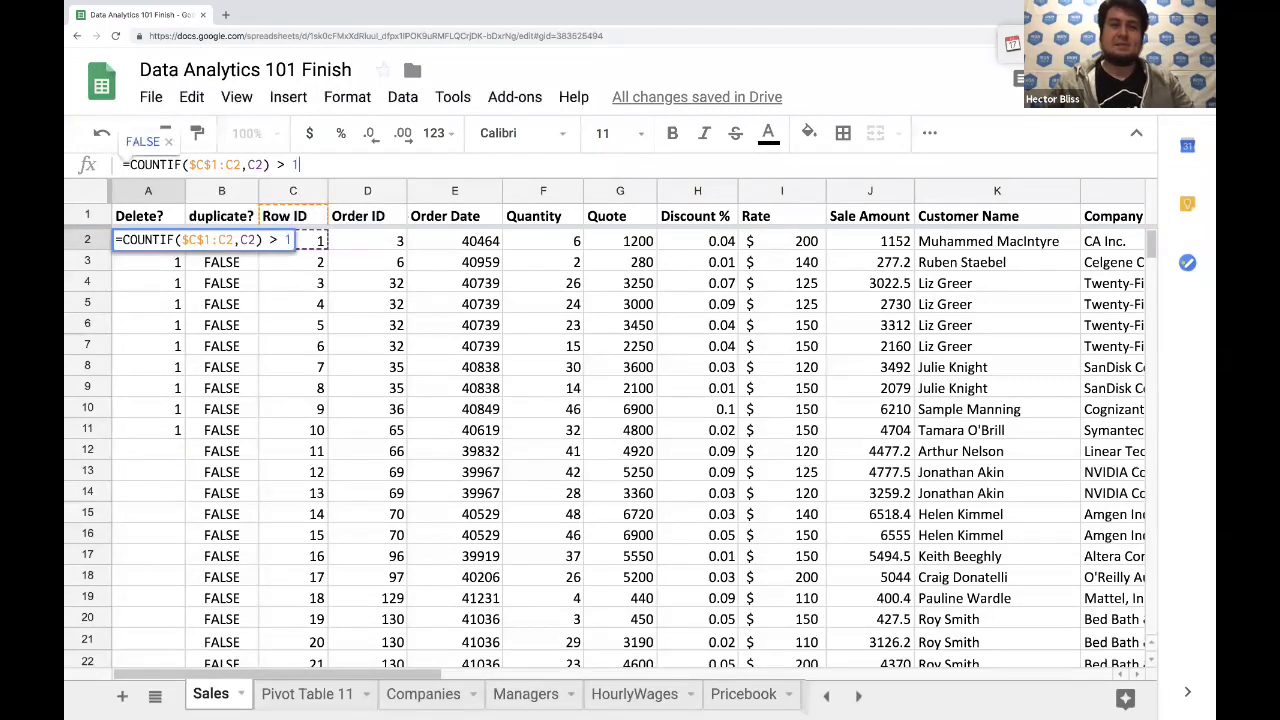
key(Return)
Copy the A2 formula to every cell below it in the Delete? column and check the formula in A3
click(152, 243)
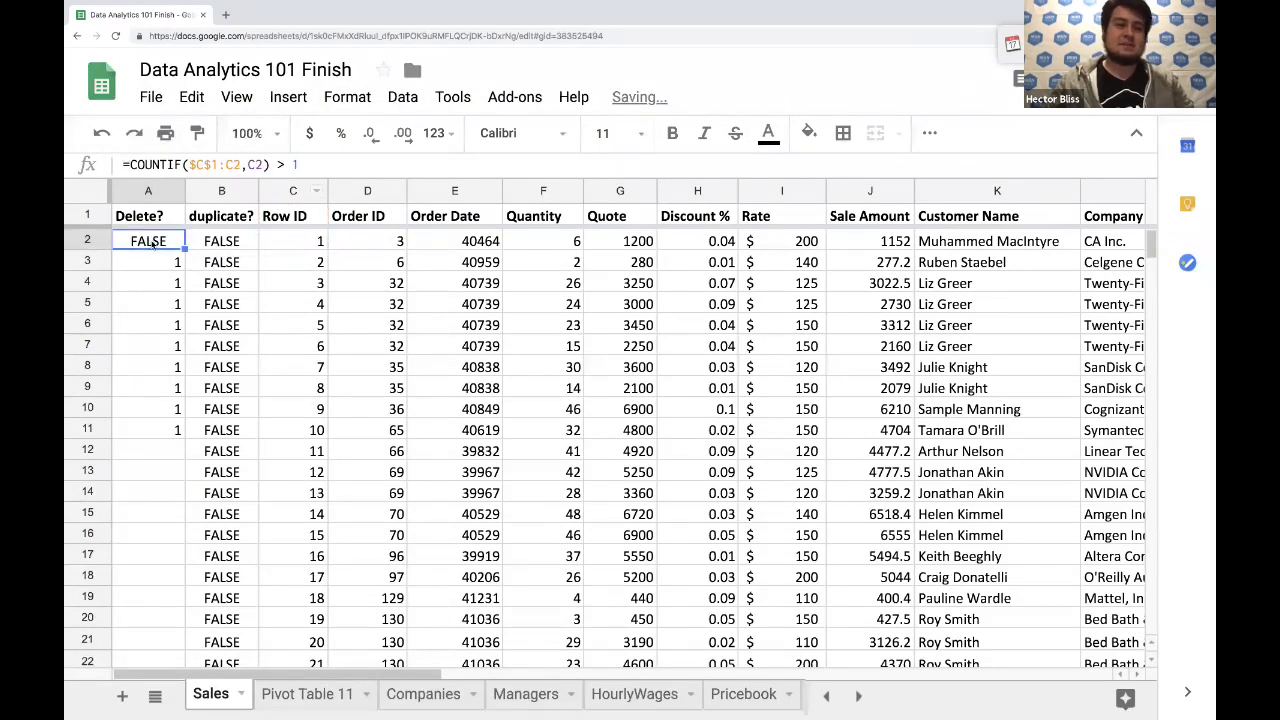
click(150, 191)
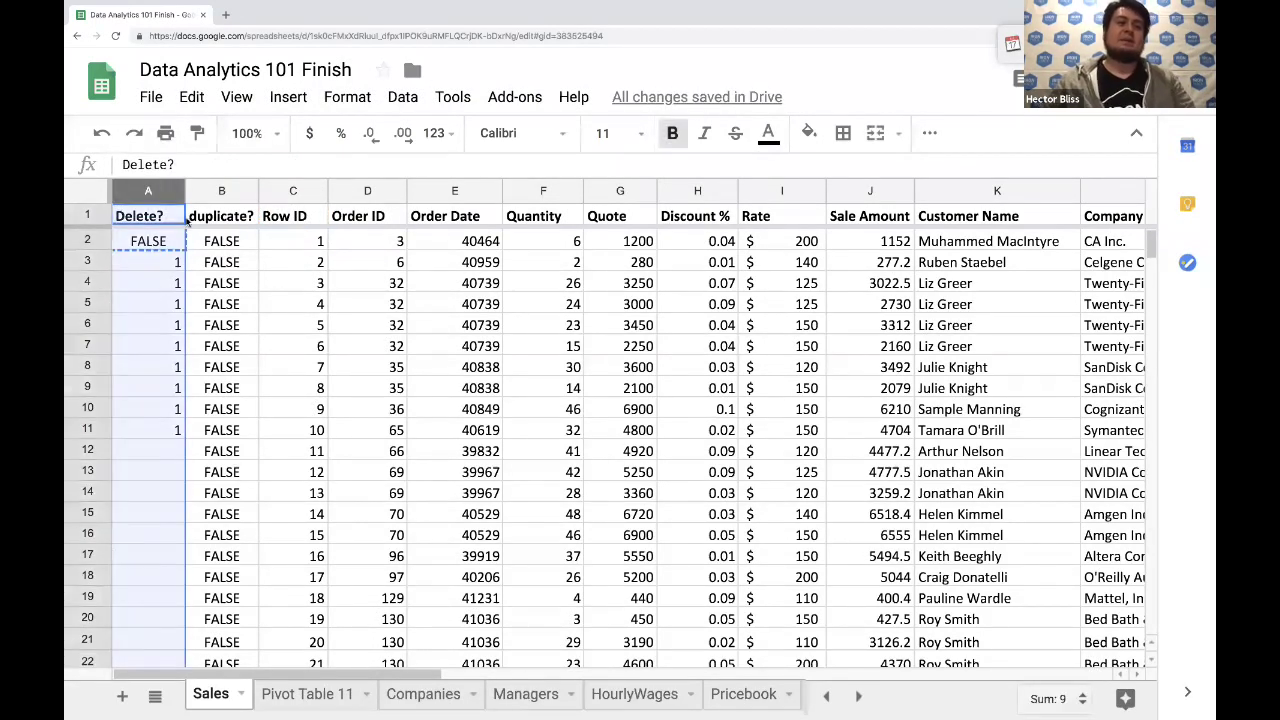
key(Return)
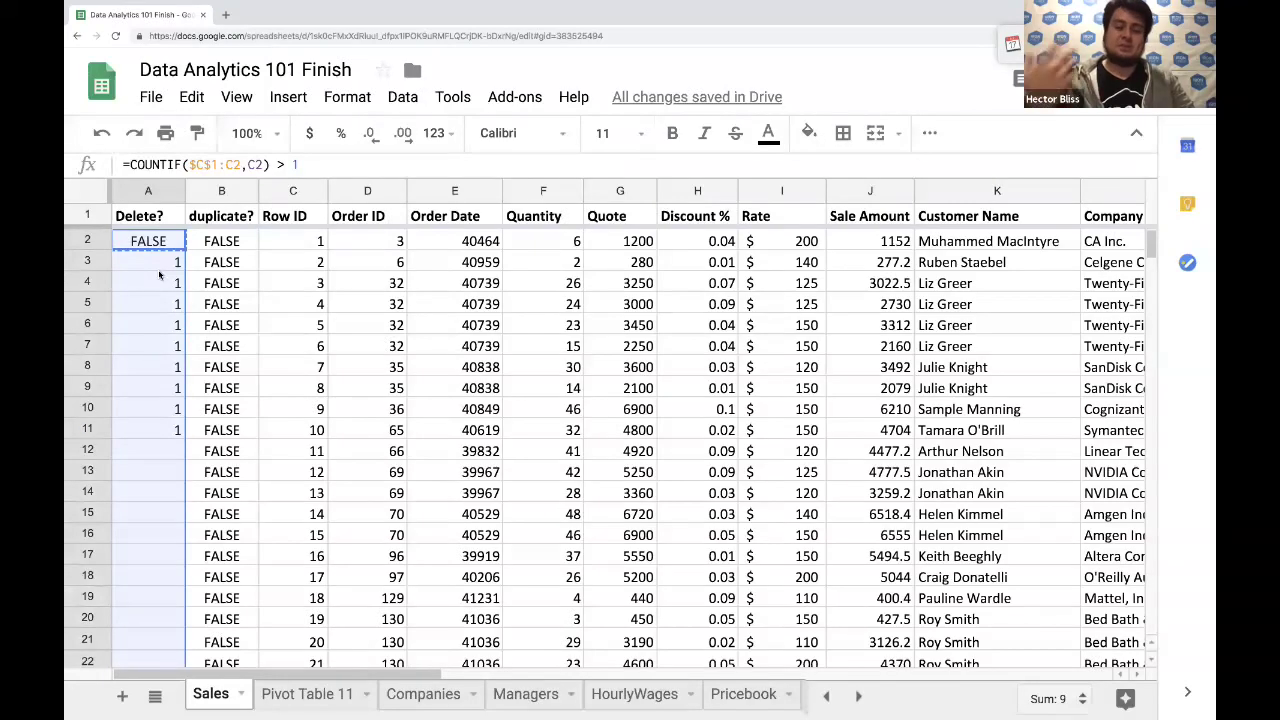
key(ctrl+v)
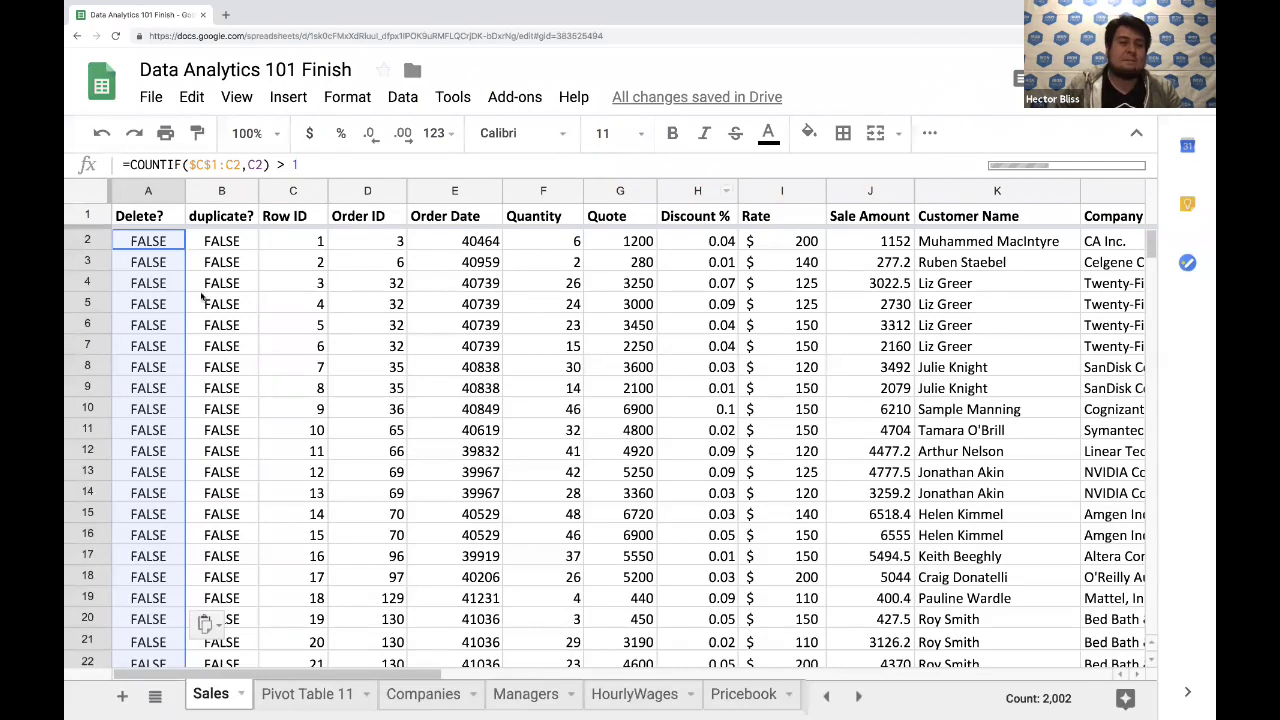
click(136, 263)
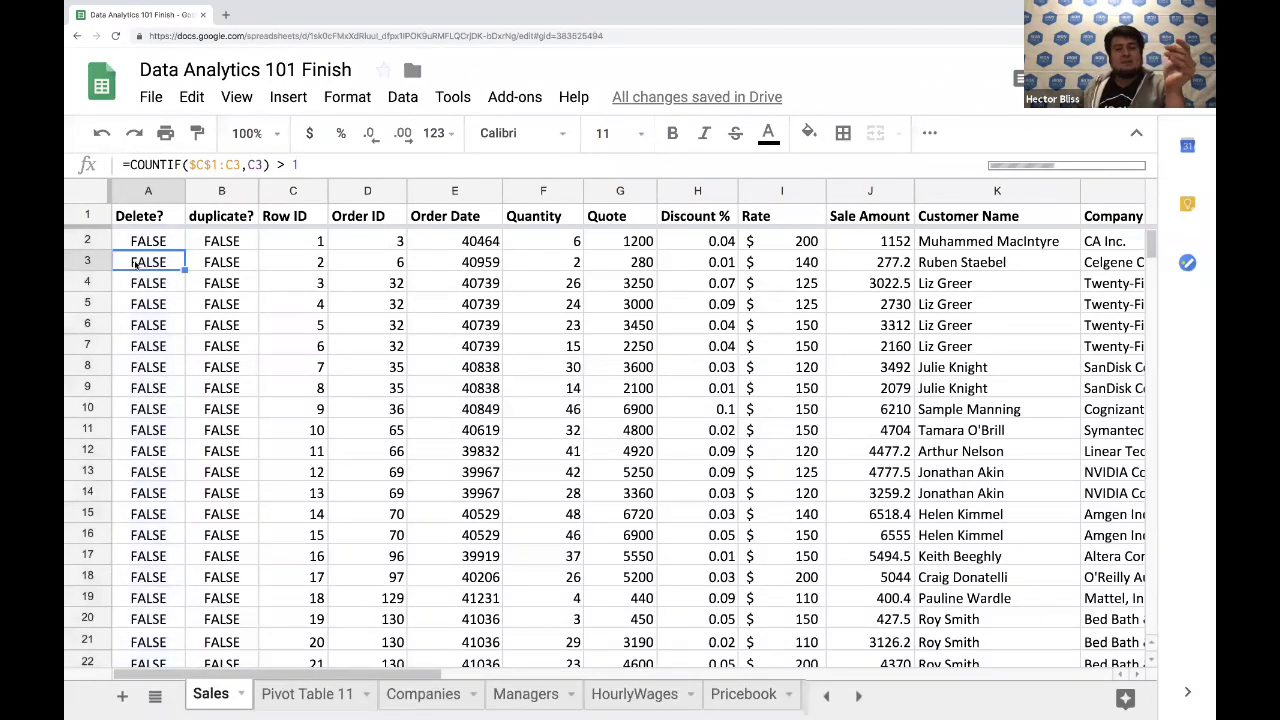
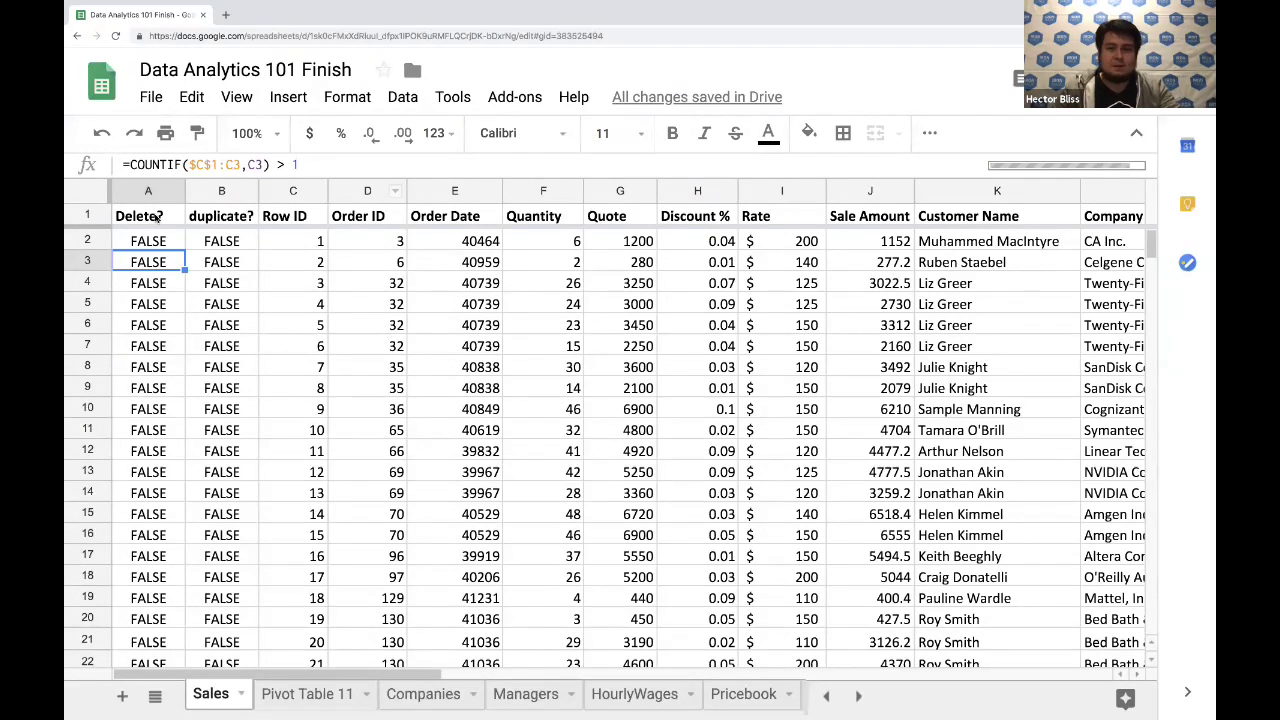
Turn on a filter for the Sales data, starting from the Delete? header
click(157, 216)
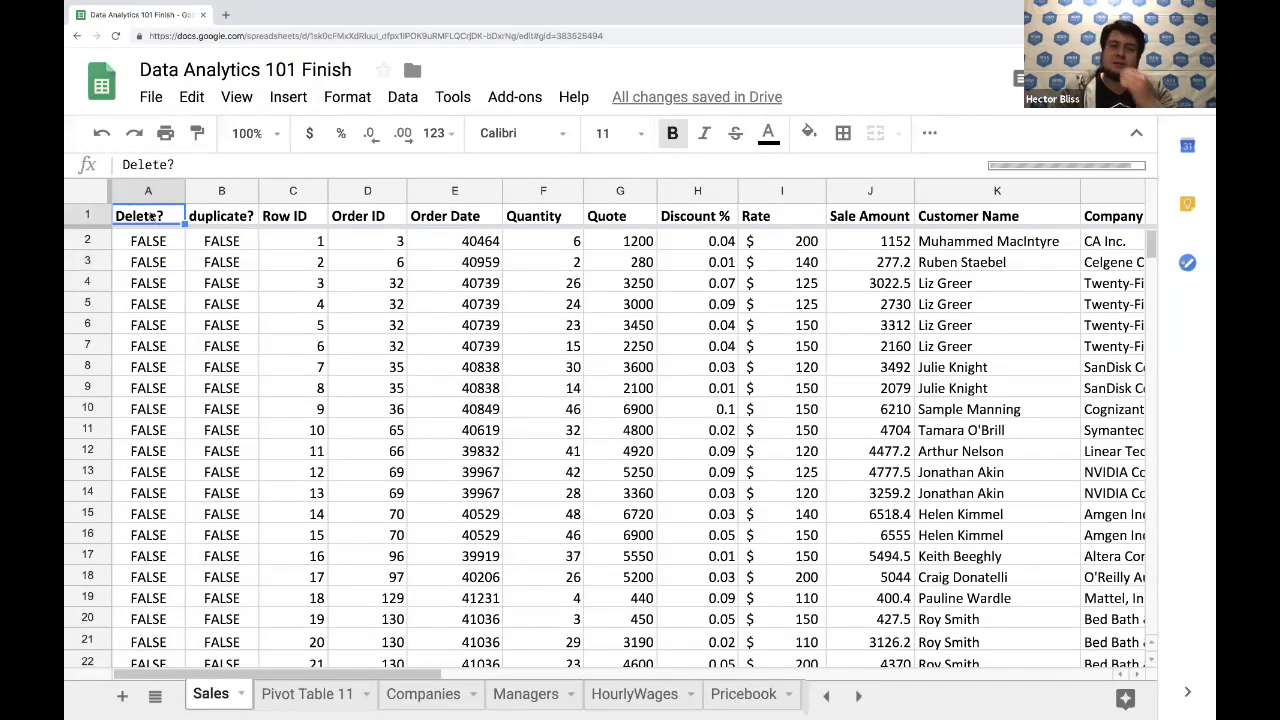
click(929, 133)
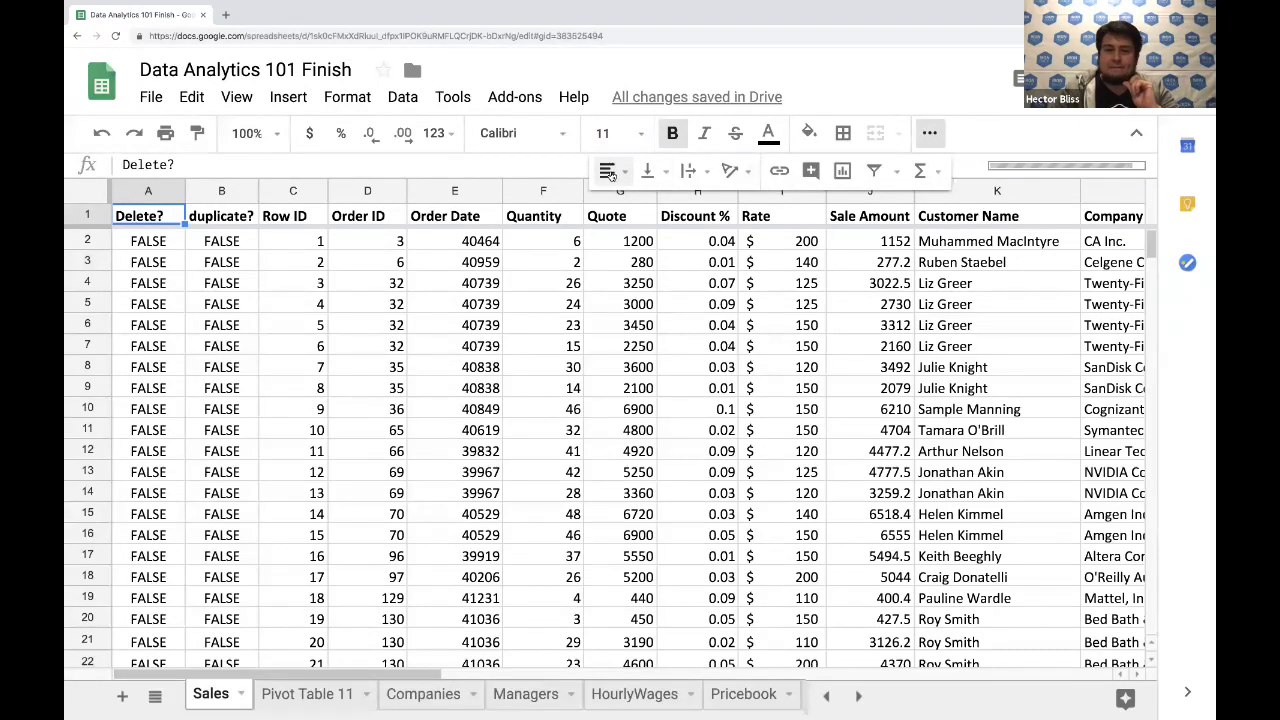
click(874, 172)
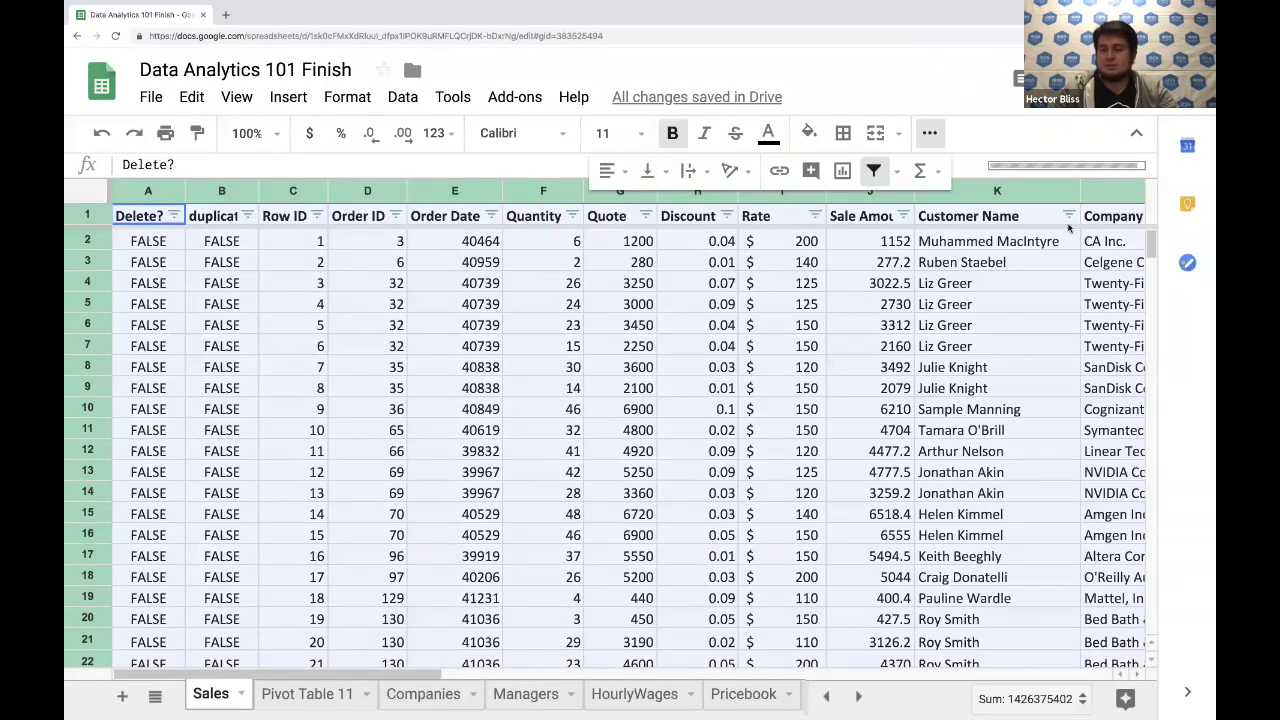
Filter the Delete? column by values to show only the TRUE rows, excluding FALSE
click(174, 216)
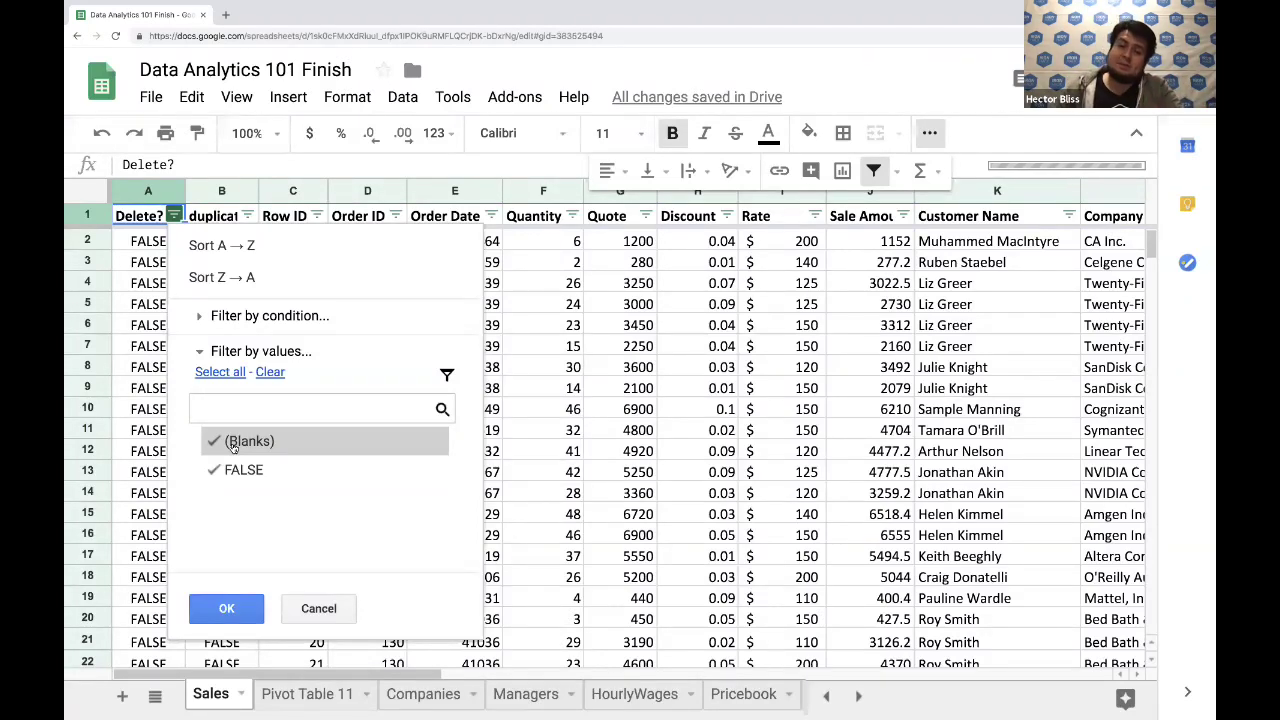
click(300, 606)
click(174, 216)
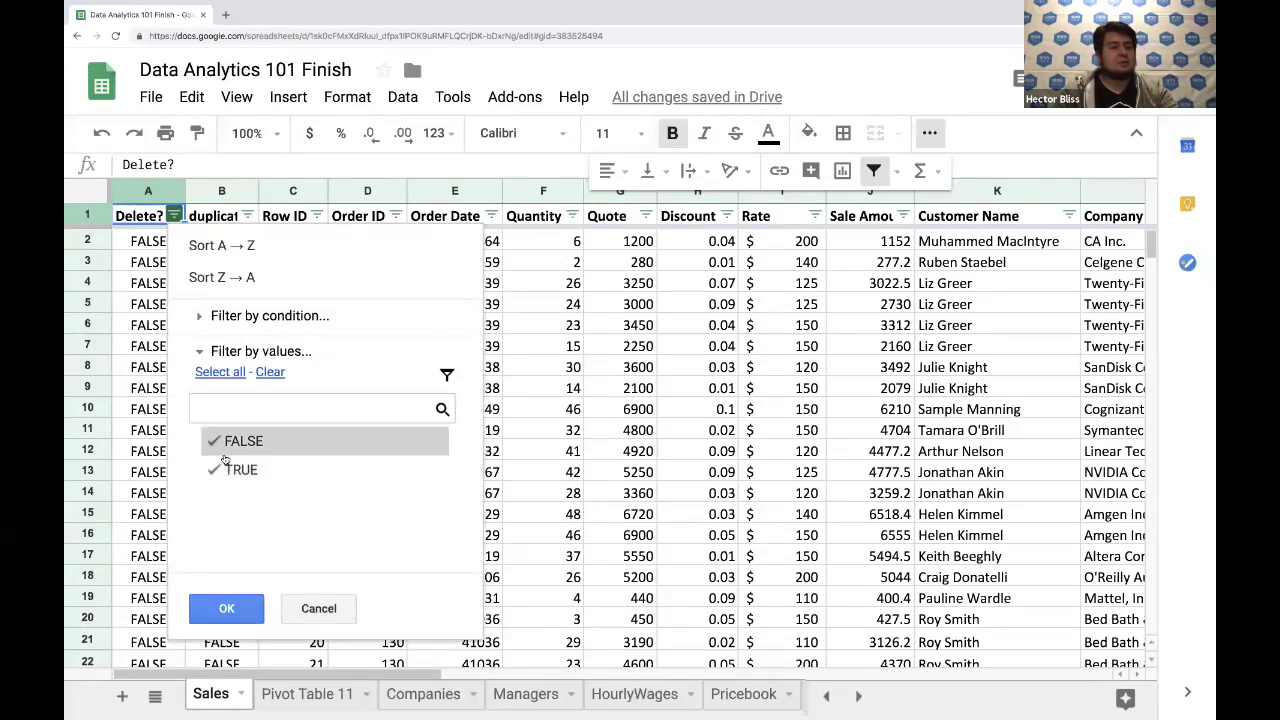
click(218, 448)
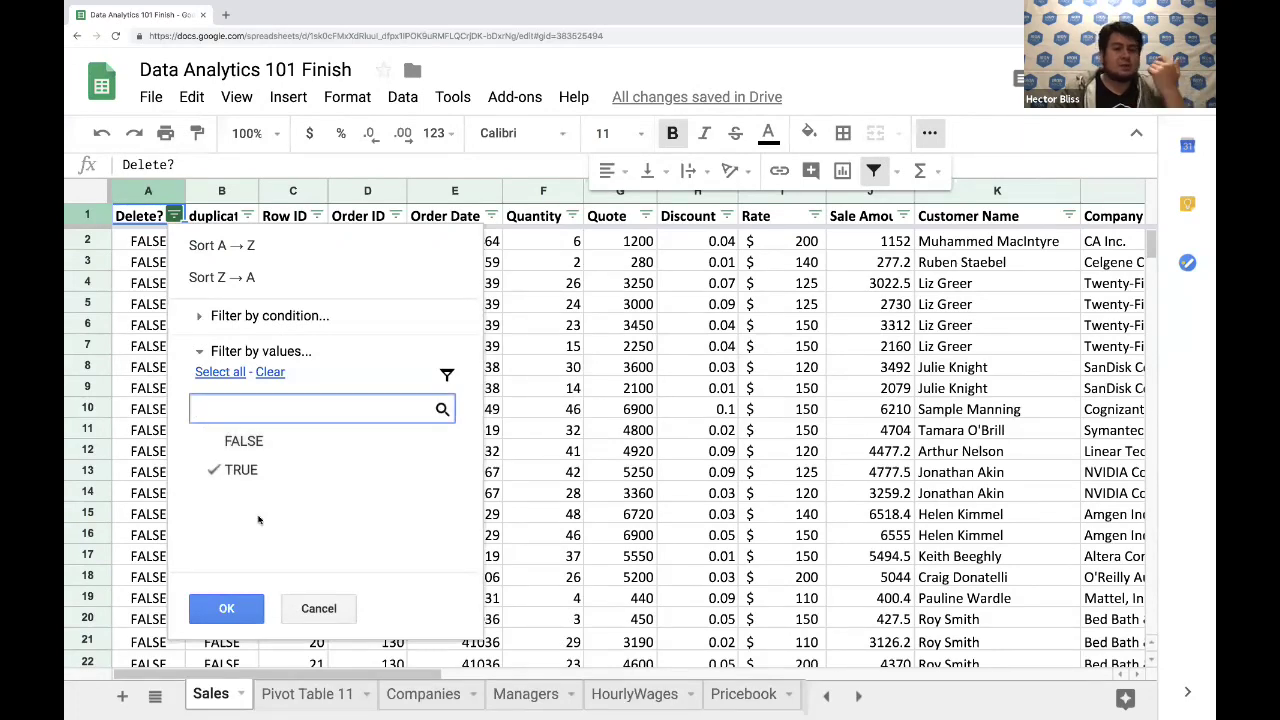
click(215, 610)
Look through the filtered TRUE rows down to the last one to review which Row IDs are marked for deletion
scroll(197, 455, down, 5)
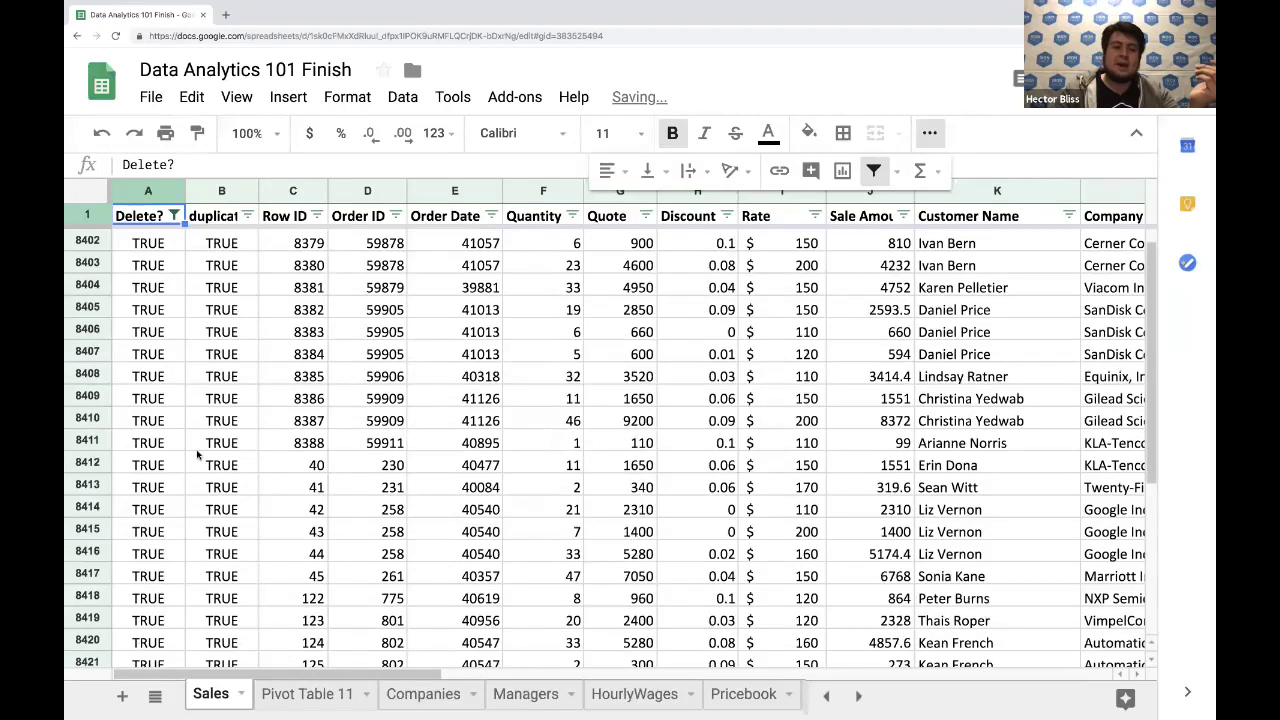
scroll(197, 455, up, 3)
scroll(197, 455, down, 3)
scroll(197, 455, up, 5)
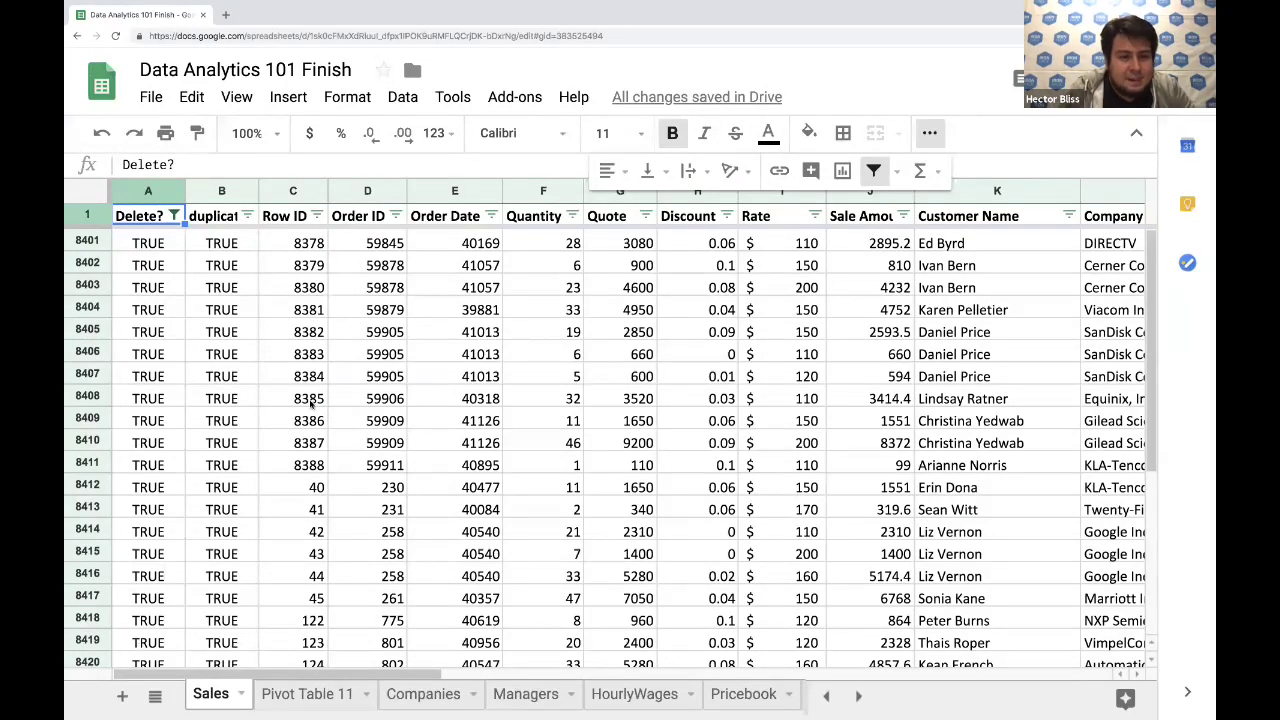
scroll(318, 447, down, 2)
scroll(318, 445, up, 2)
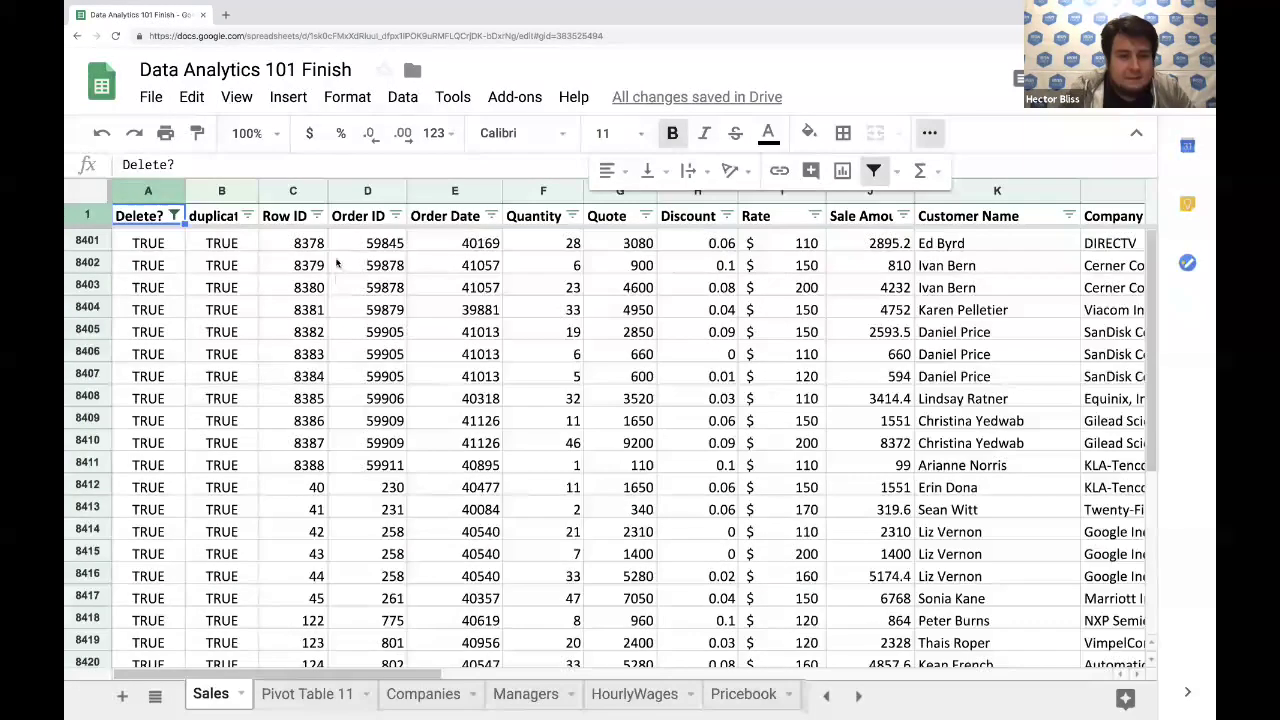
scroll(323, 362, down, 2)
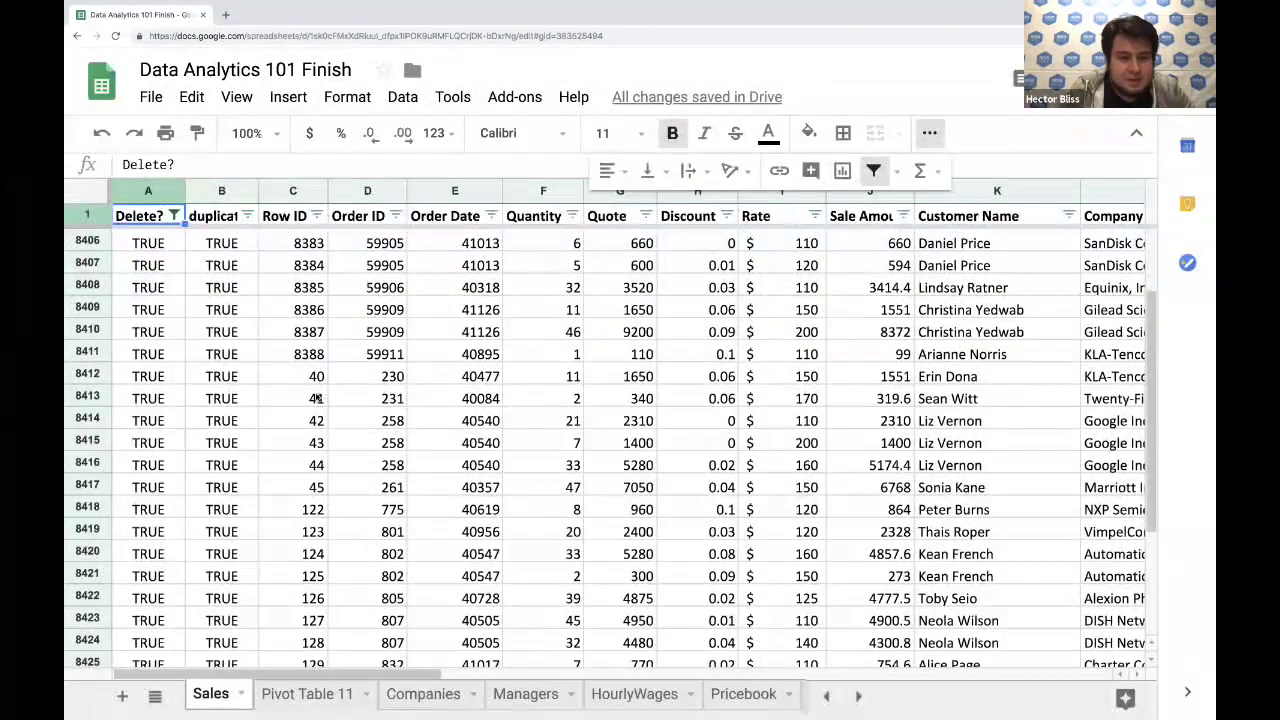
scroll(311, 403, down, 2)
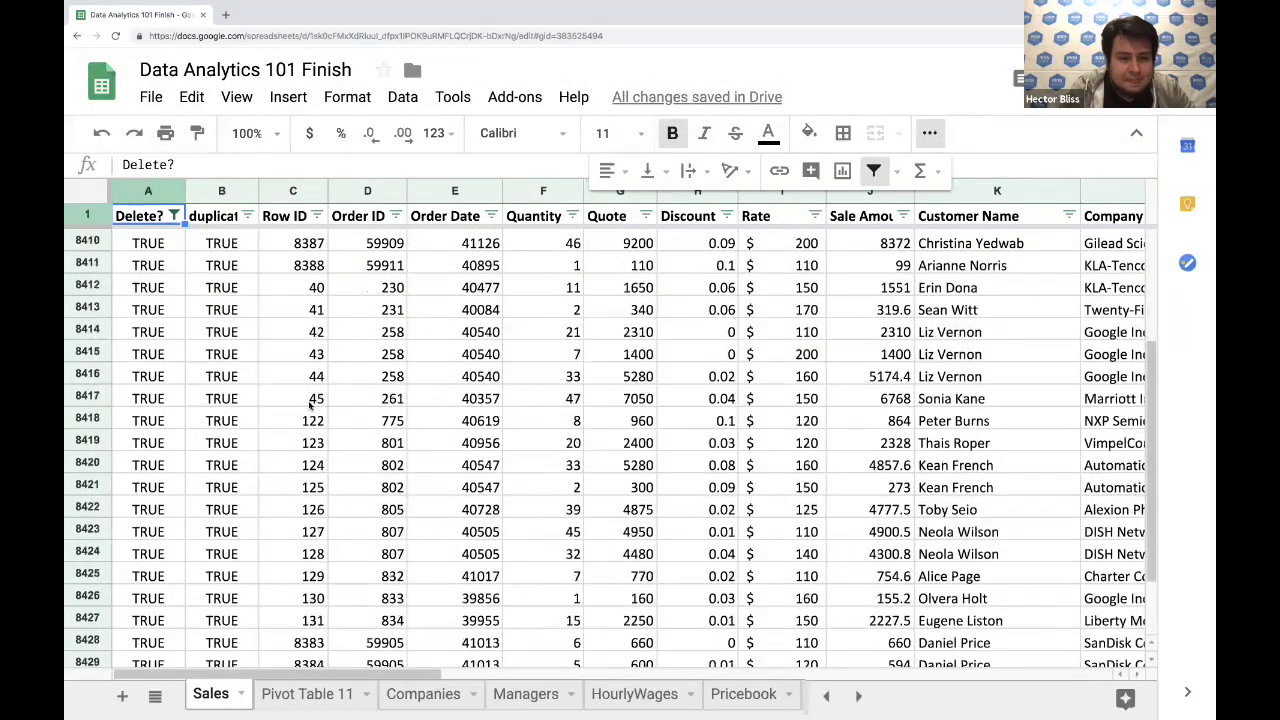
scroll(316, 530, down, 2)
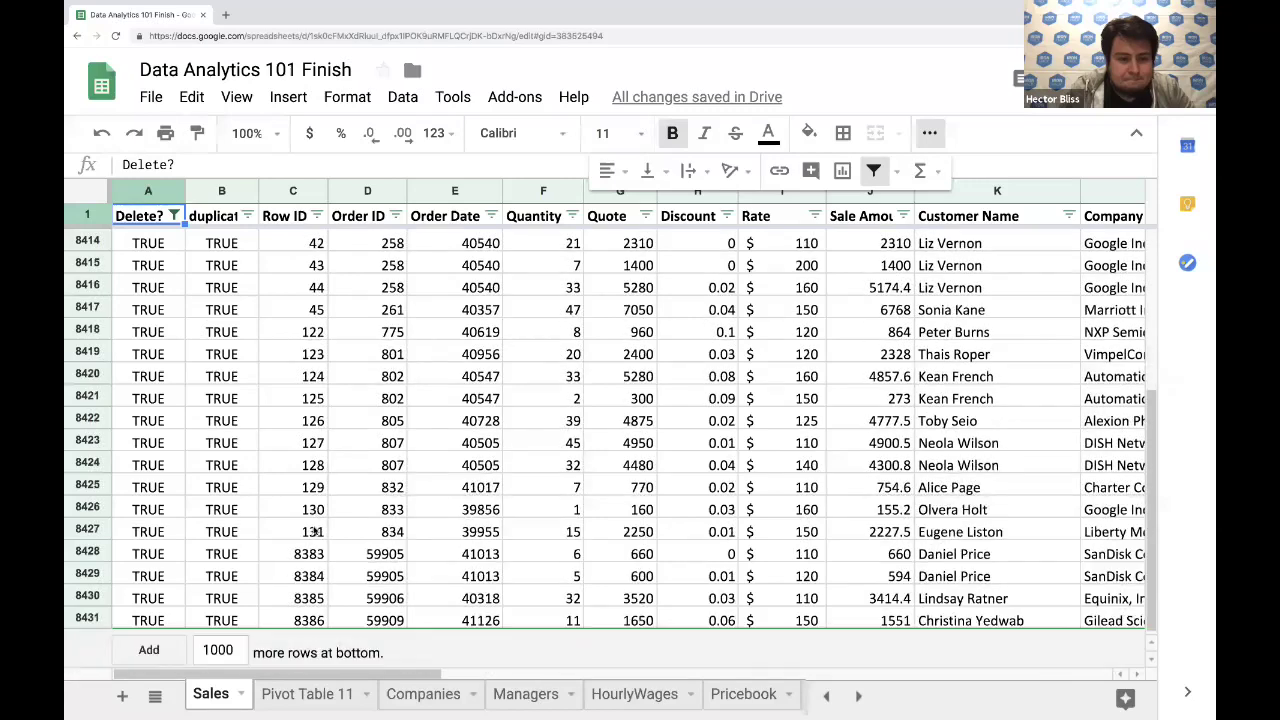
Compare the repeated occurrences of Row IDs 8383 and 8384 near the start and end of the filtered rows
click(318, 554)
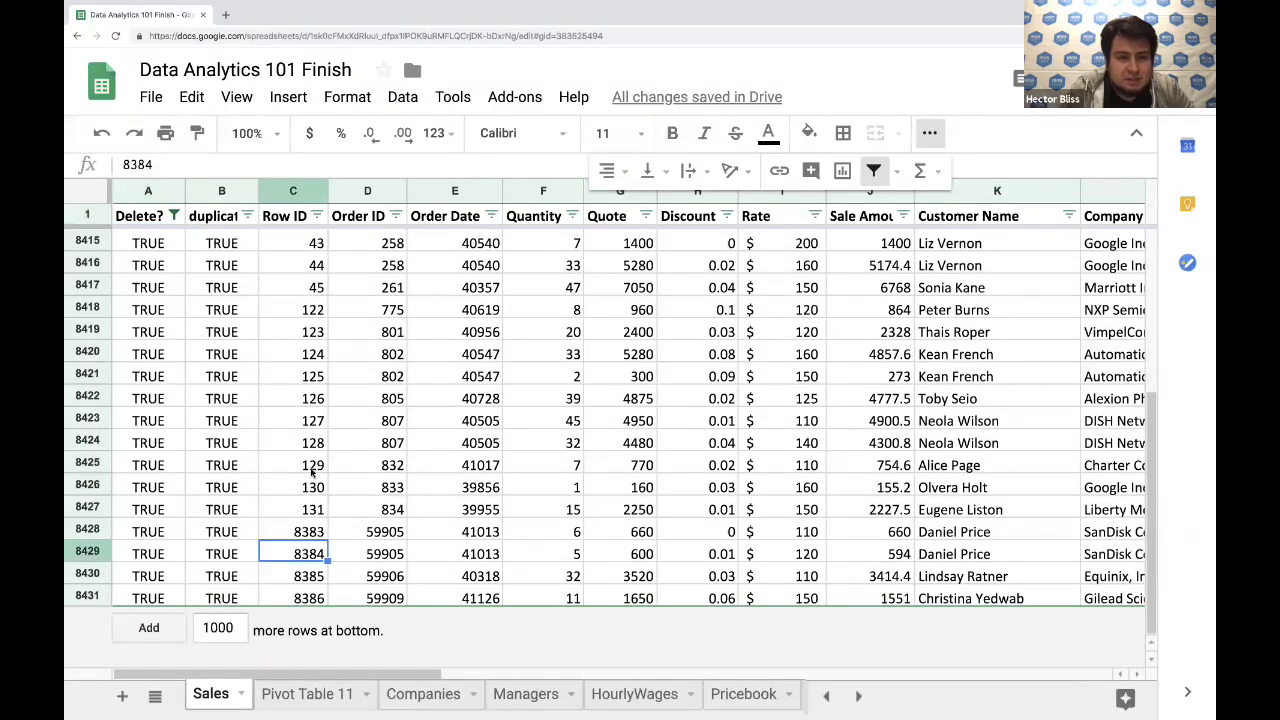
scroll(310, 470, up, 5)
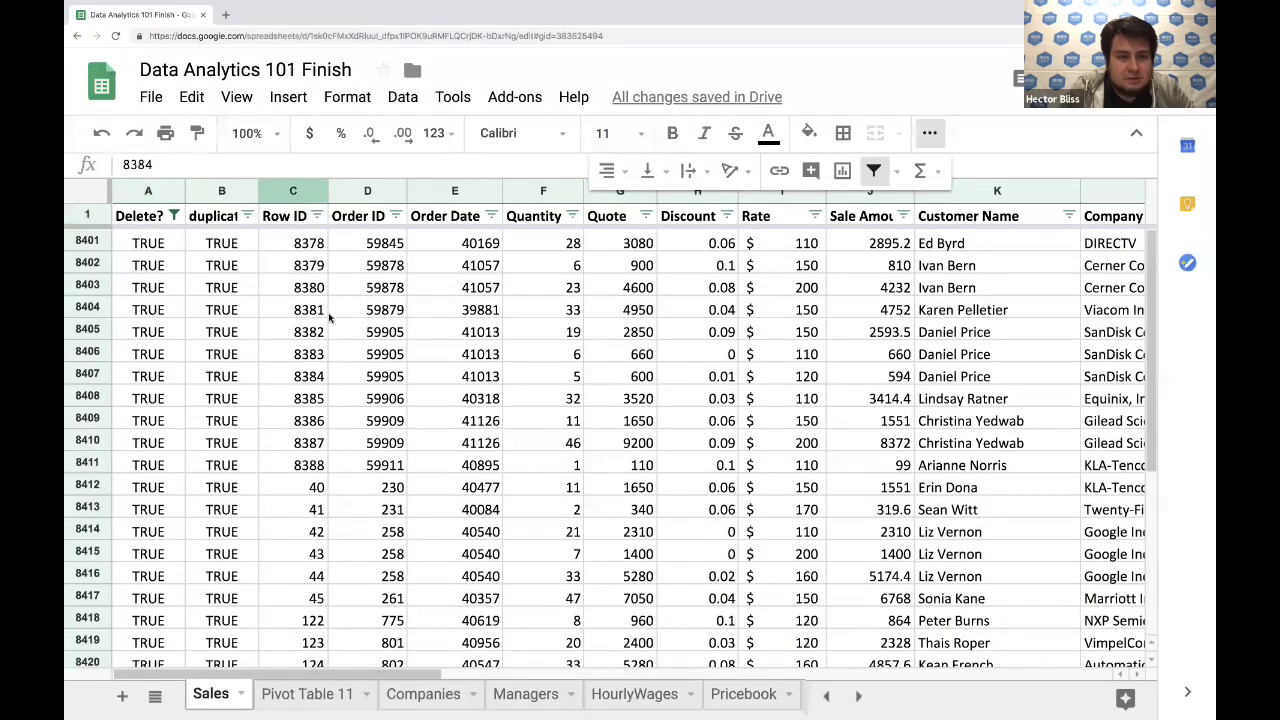
click(313, 376)
click(307, 356)
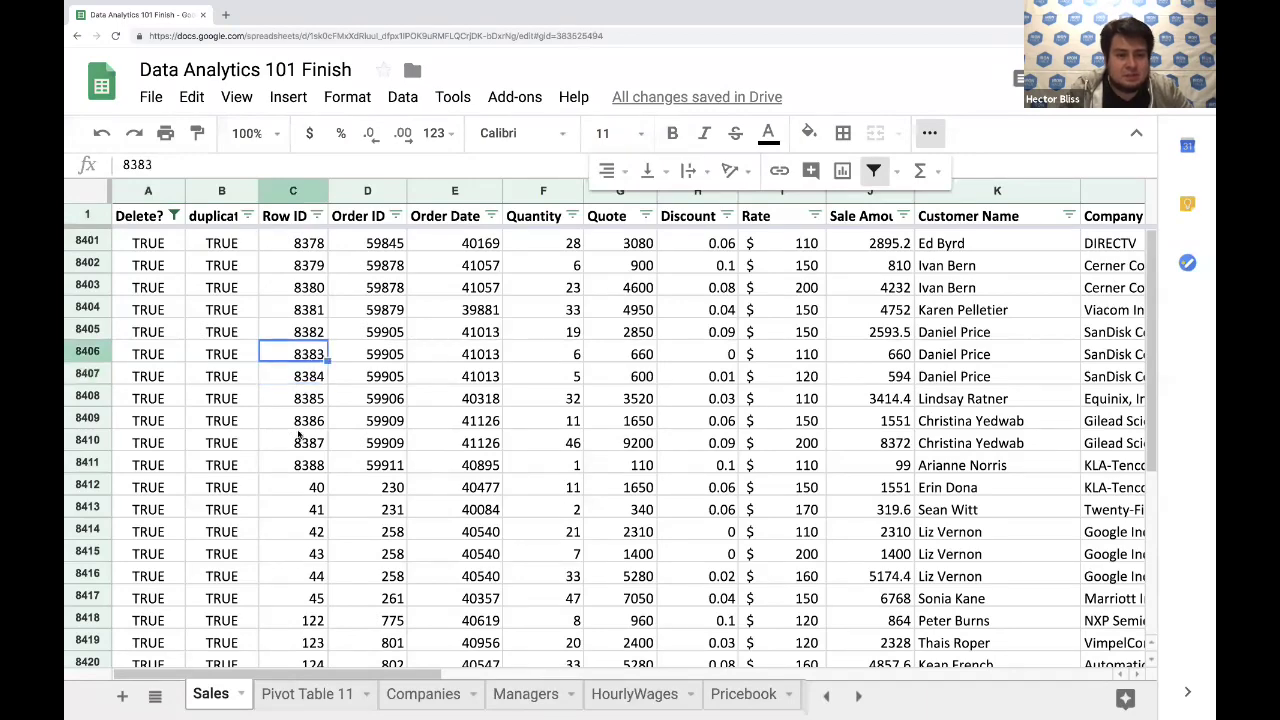
scroll(300, 435, down, 5)
click(313, 532)
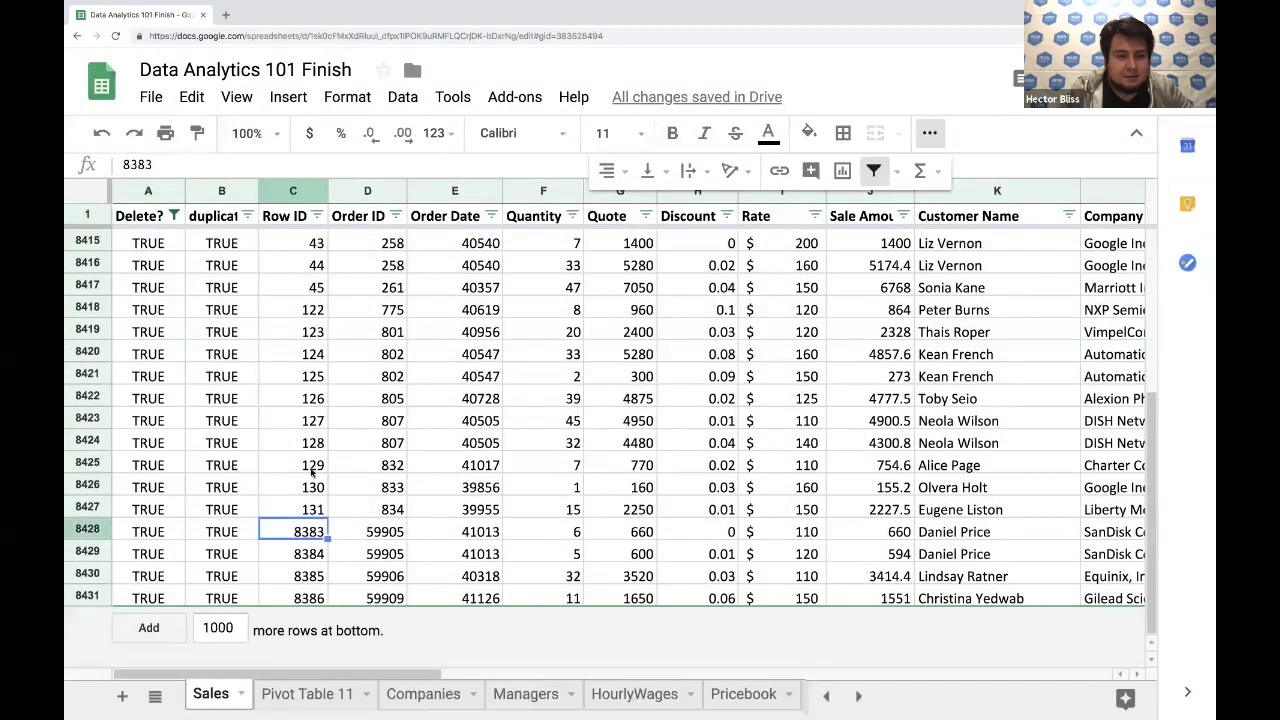
scroll(311, 457, up, 5)
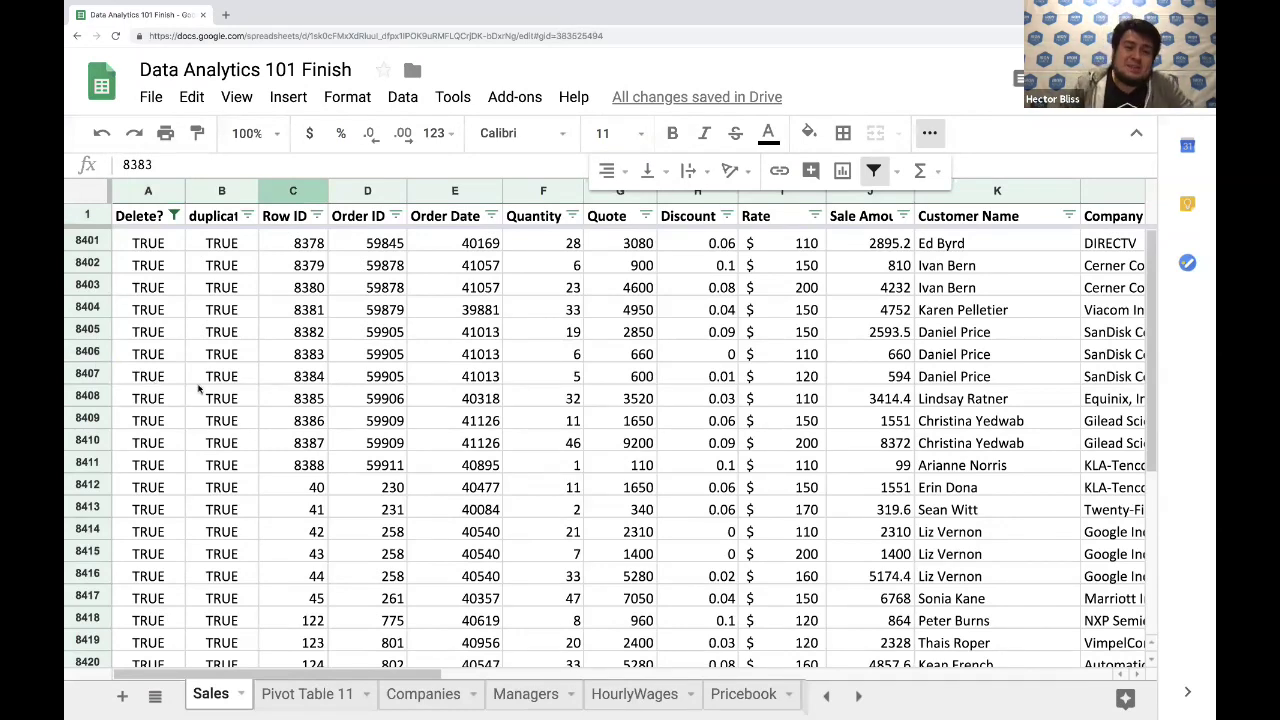
scroll(199, 390, down, 5)
scroll(199, 390, up, 2)
scroll(199, 390, up, 3)
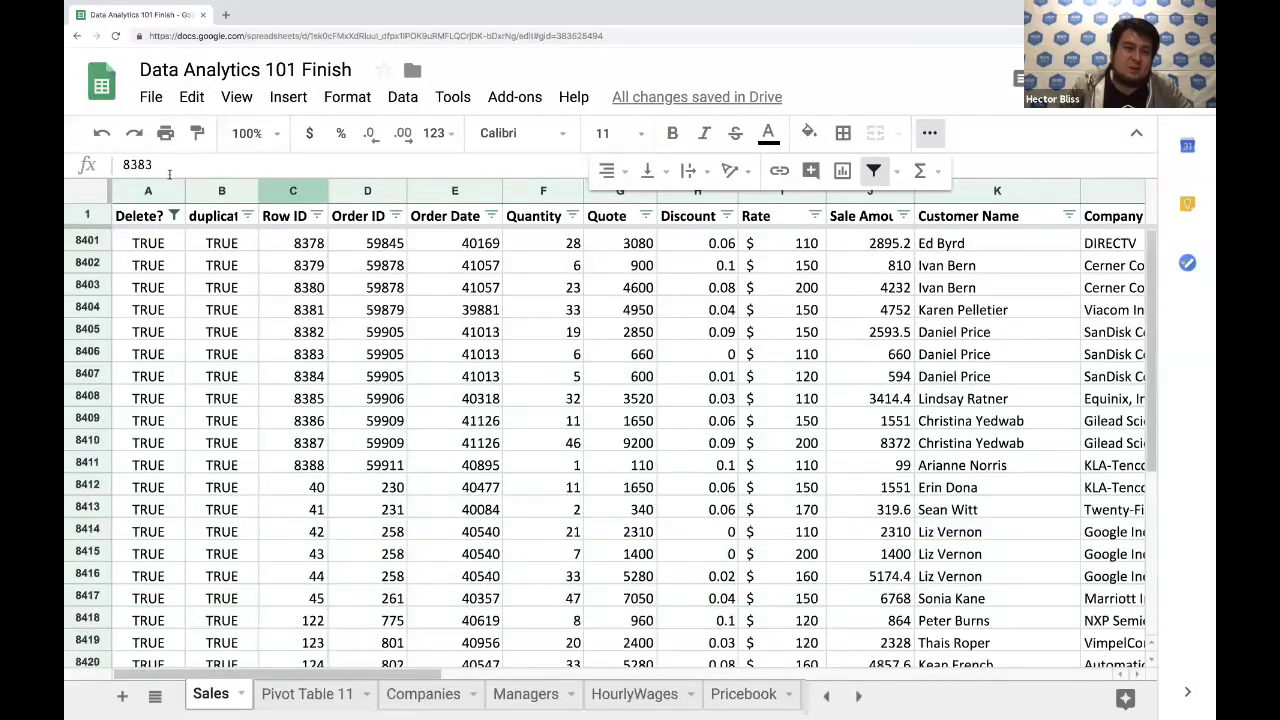
Delete the filtered duplicate rows 8401 - 8431 from the Sales sheet and turn off the filter
drag(88, 395, 88, 610)
right_click(90, 545)
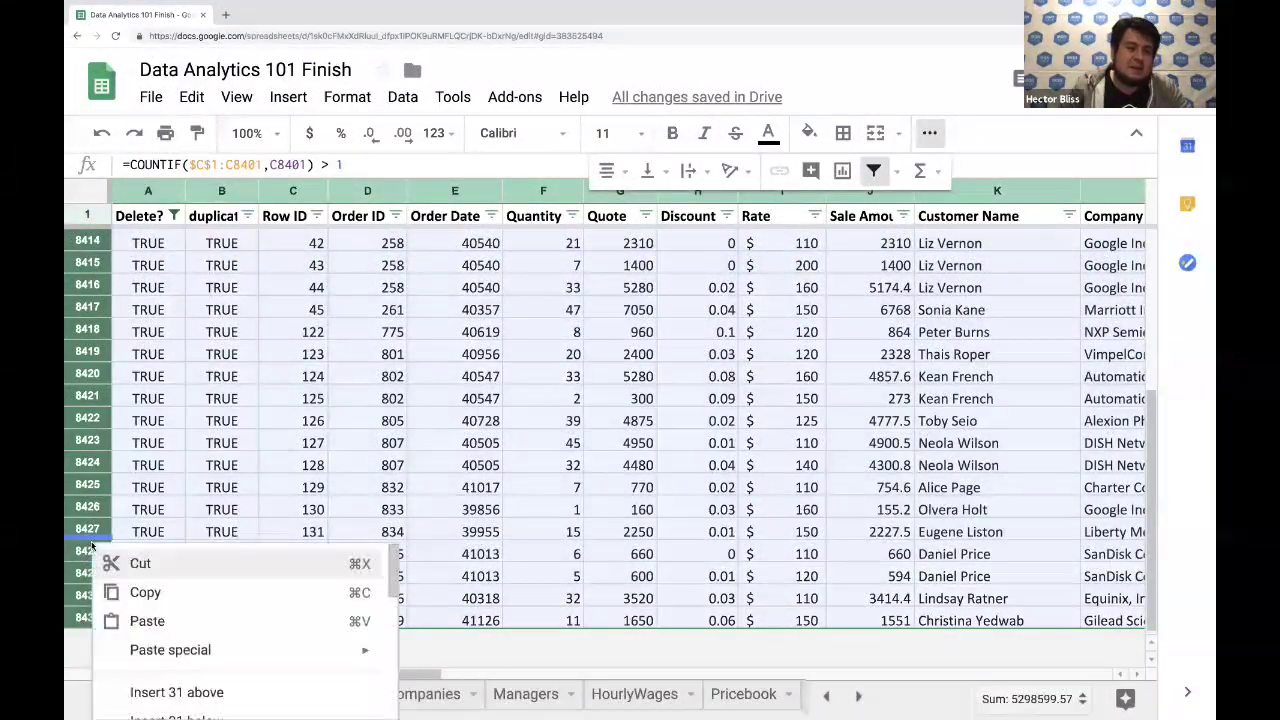
mouse_move(250, 652)
scroll(248, 655, down, 2)
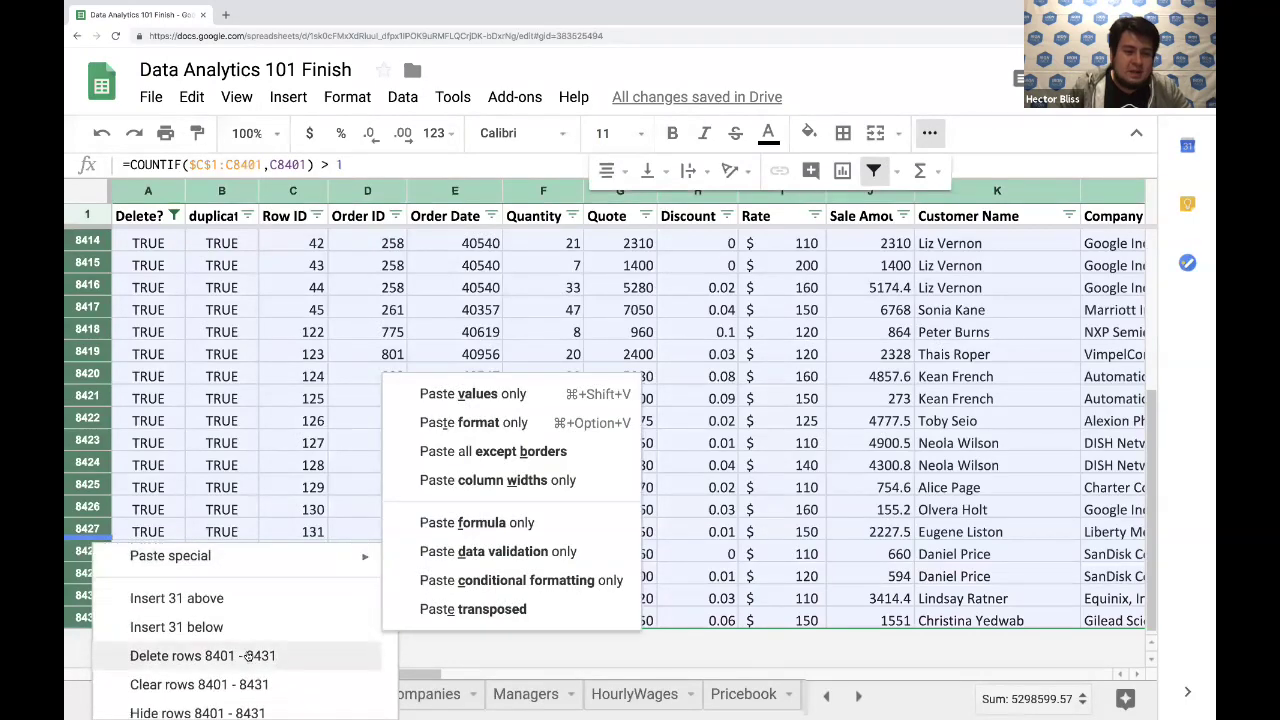
scroll(250, 620, down, 3)
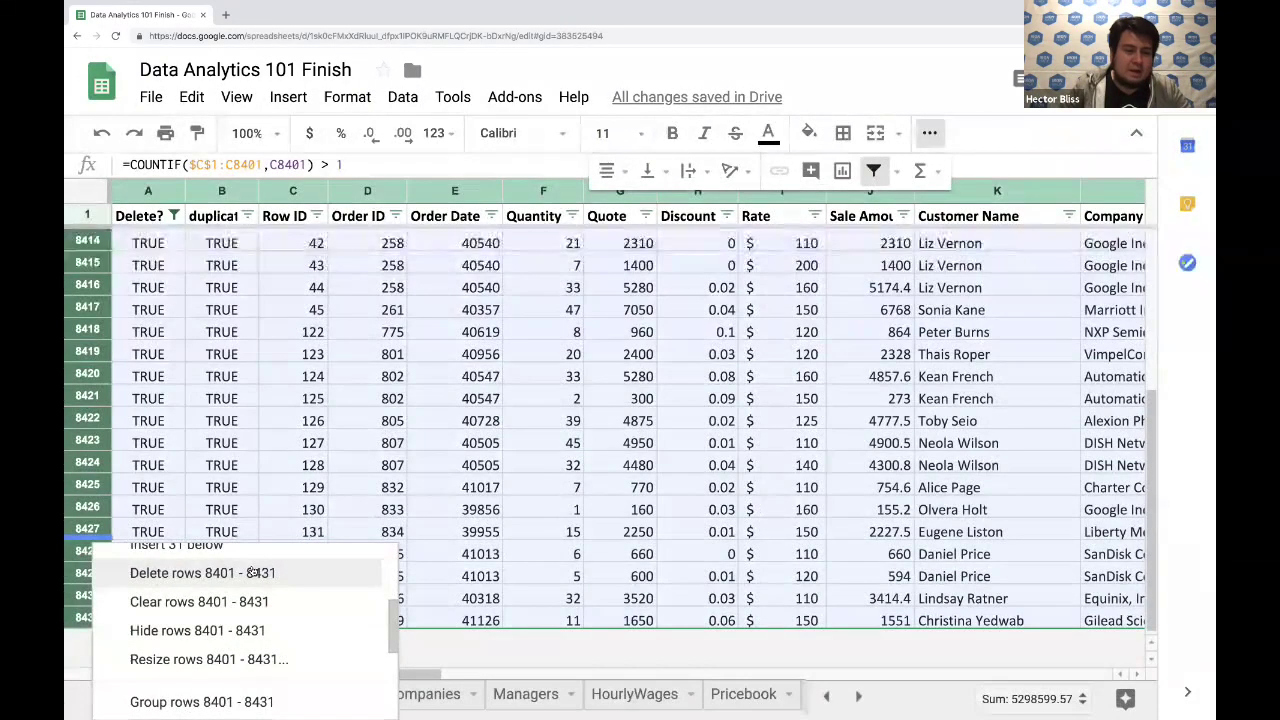
click(255, 572)
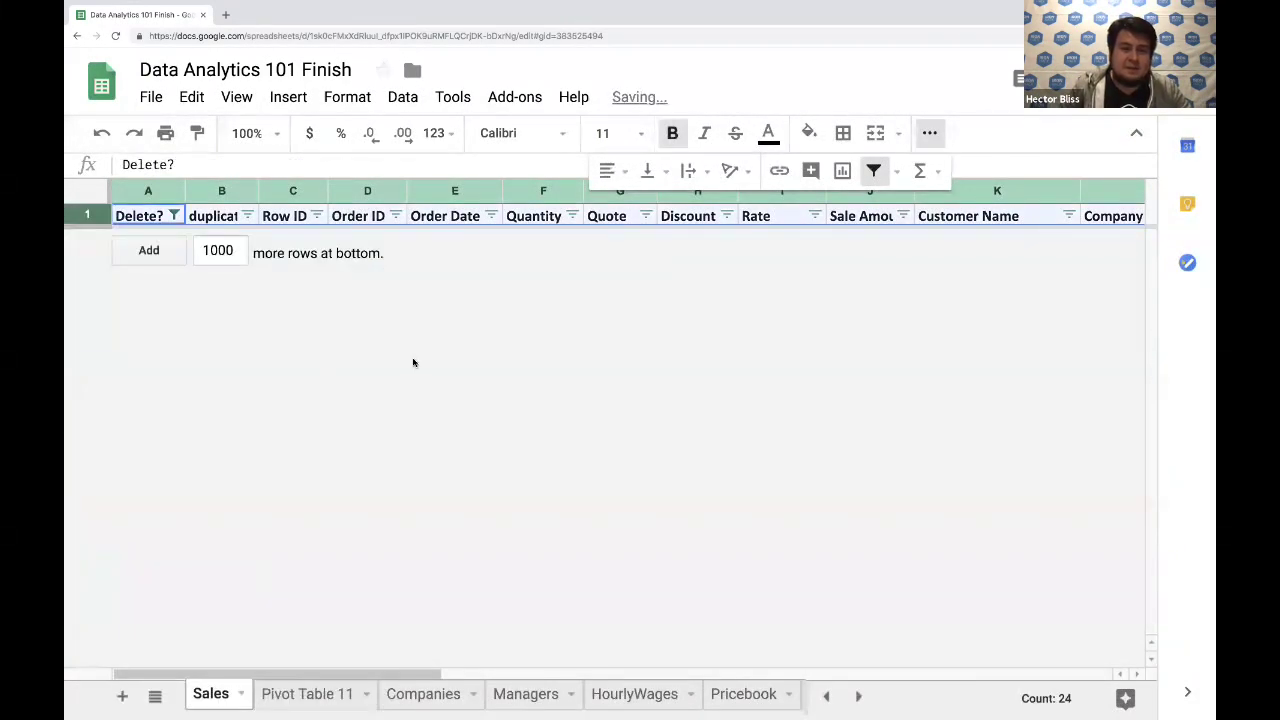
click(873, 171)
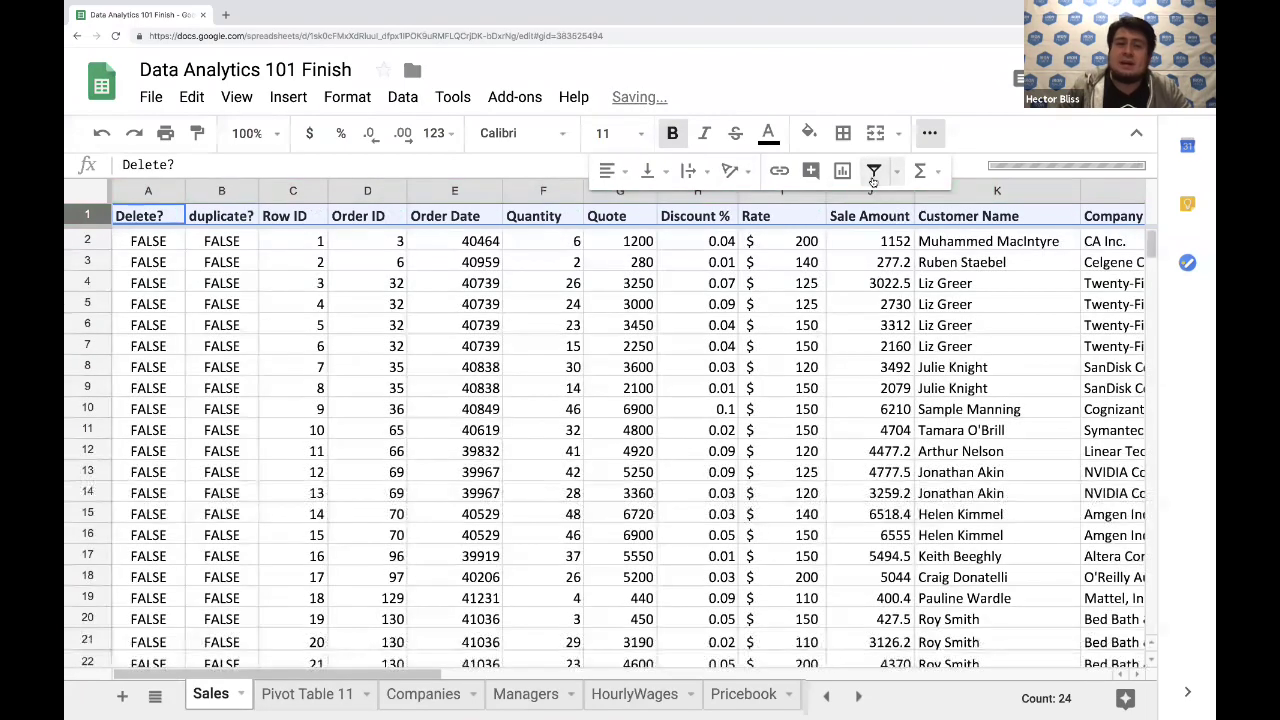
click(162, 262)
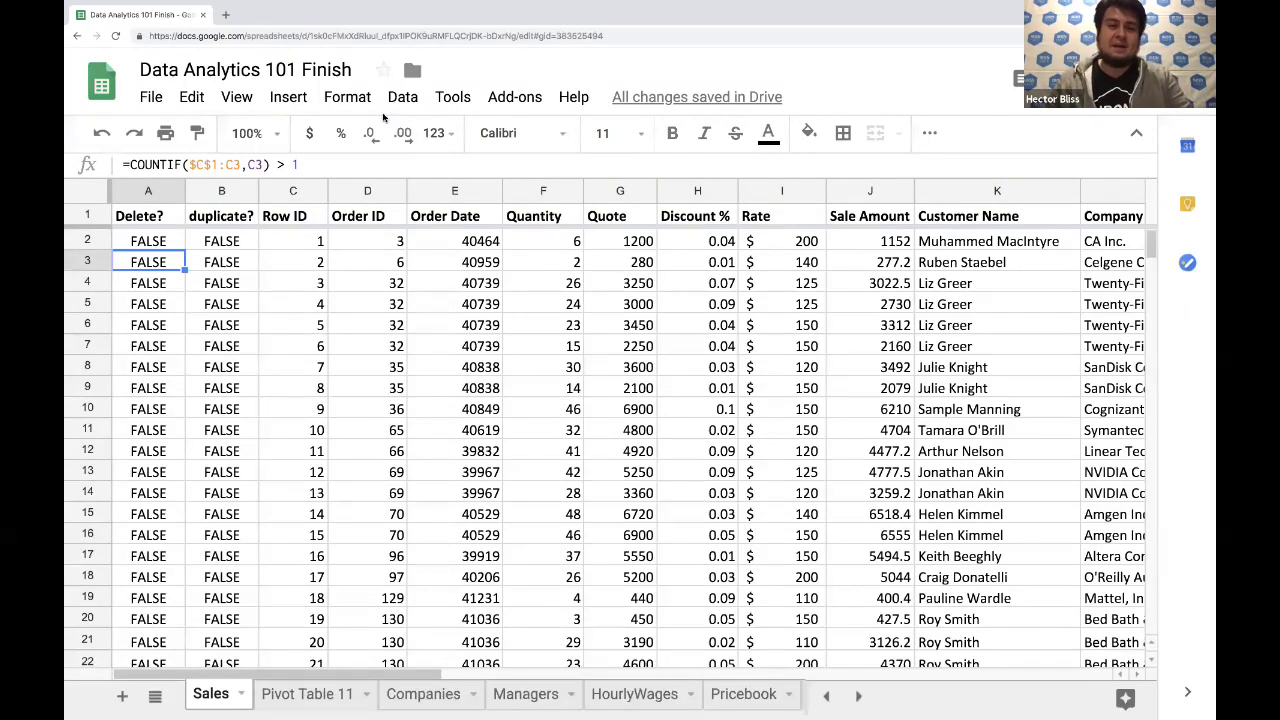
Check the list of required analyses on the Keynote slide and create a pivot table from the Sales data
key(super+Tab)
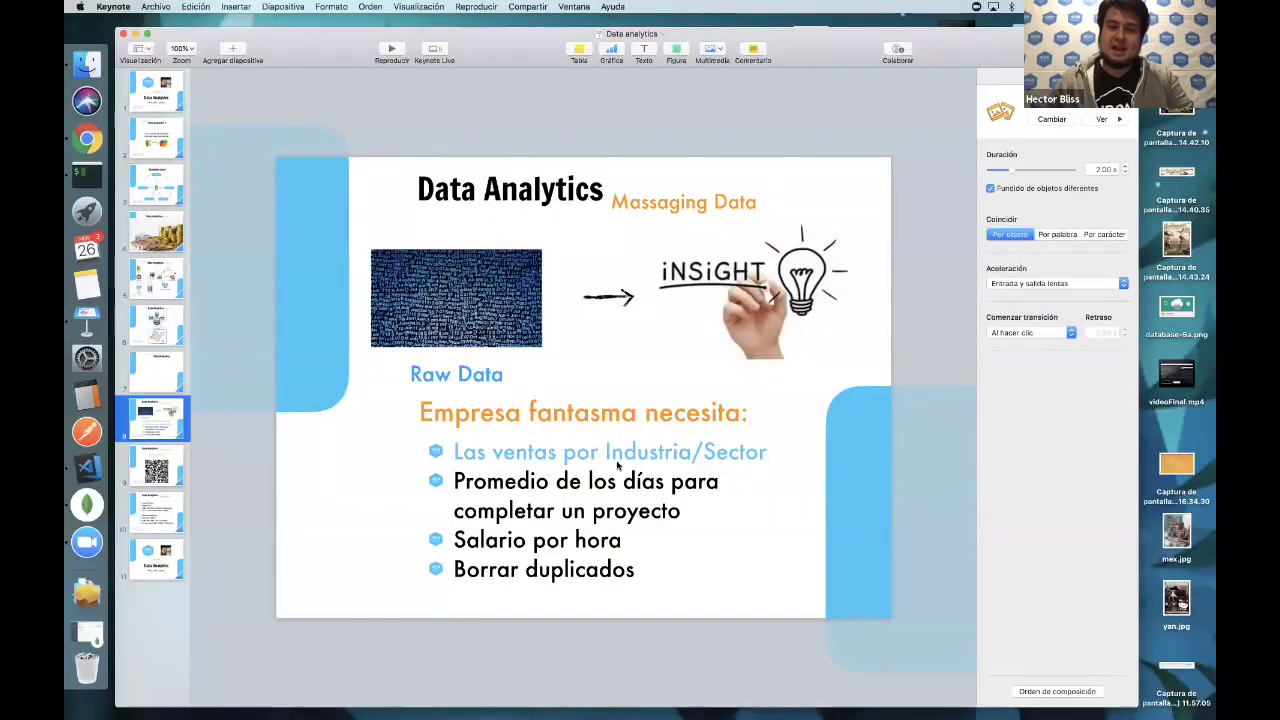
key(super+Tab)
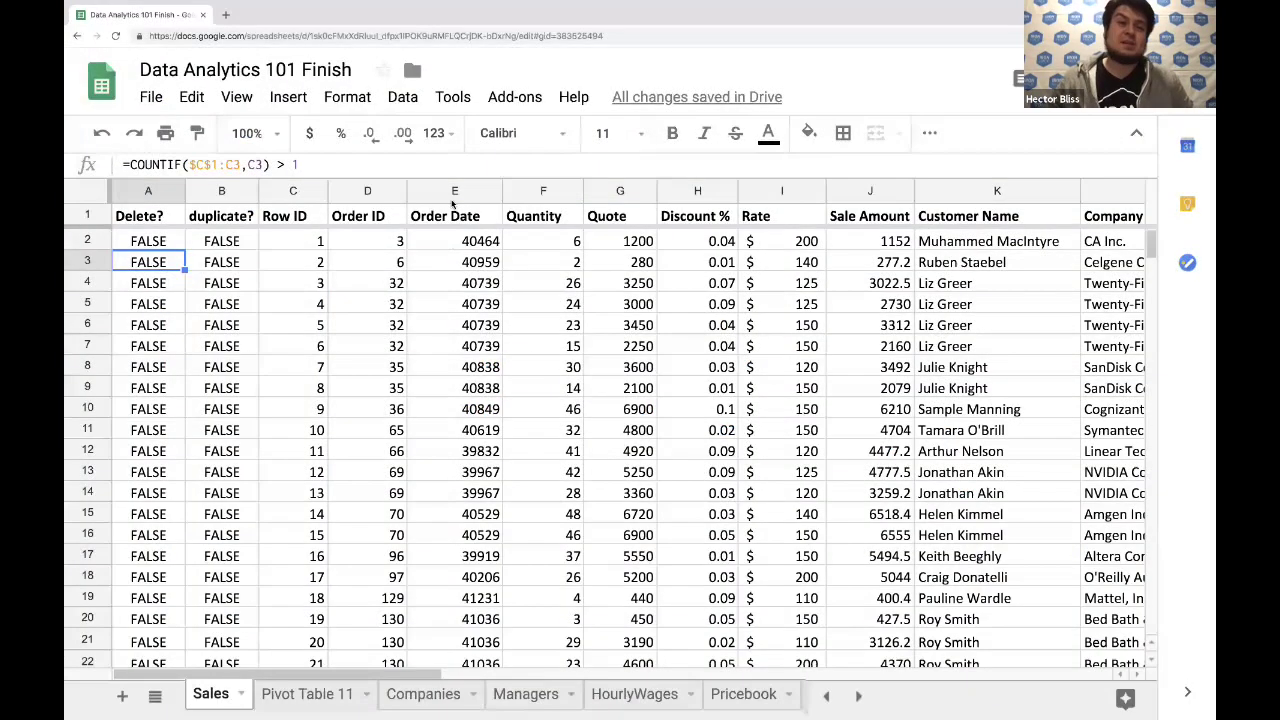
click(404, 100)
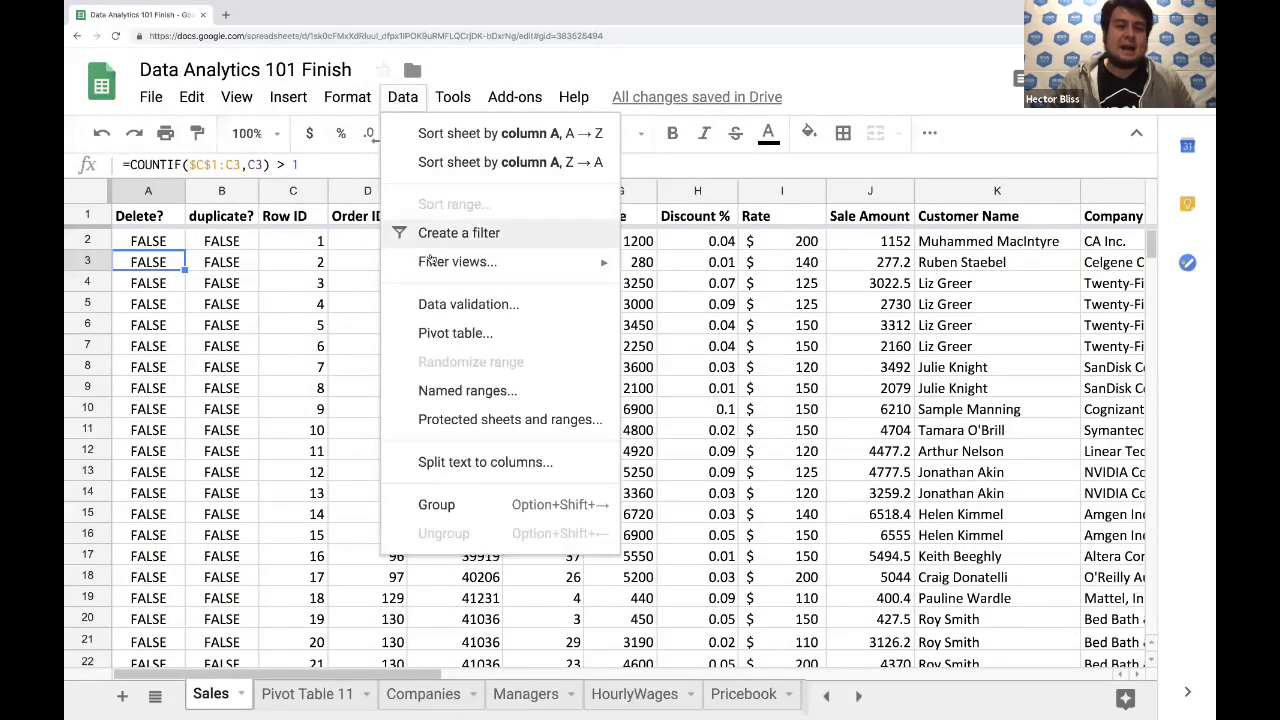
click(478, 336)
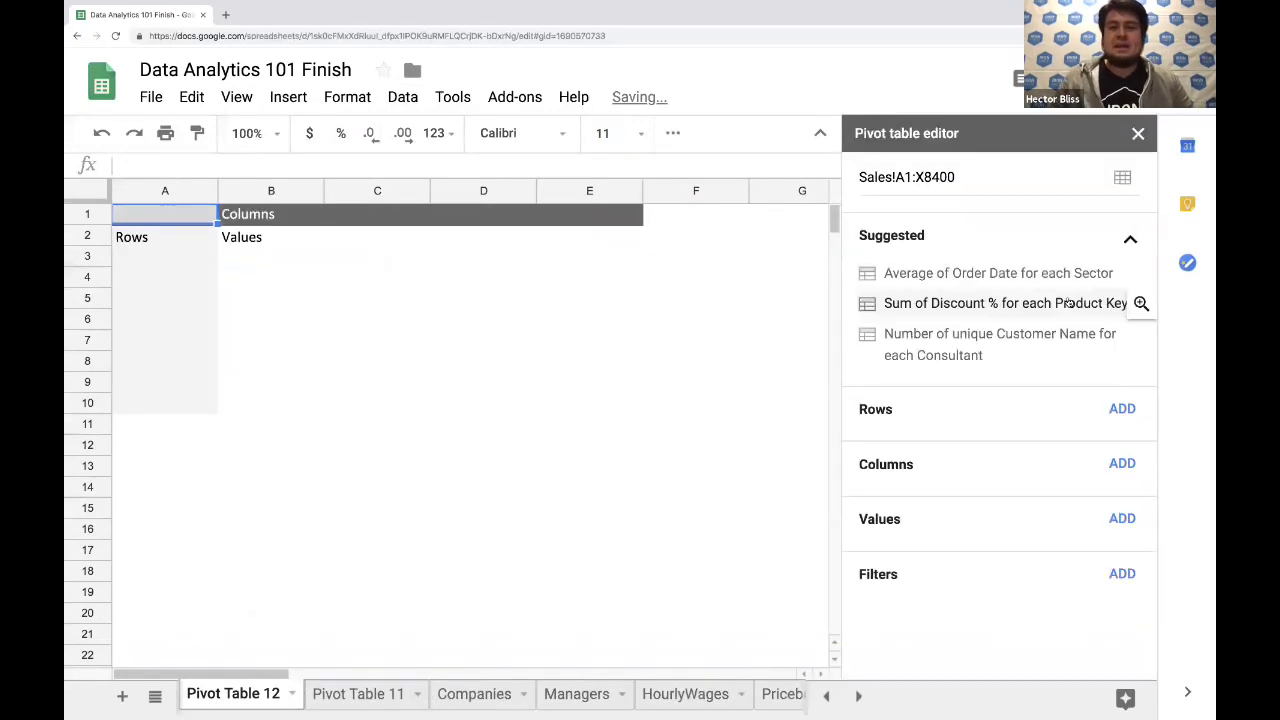
Add Sector as the pivot table's row field and fit column A to the sector names
click(1121, 409)
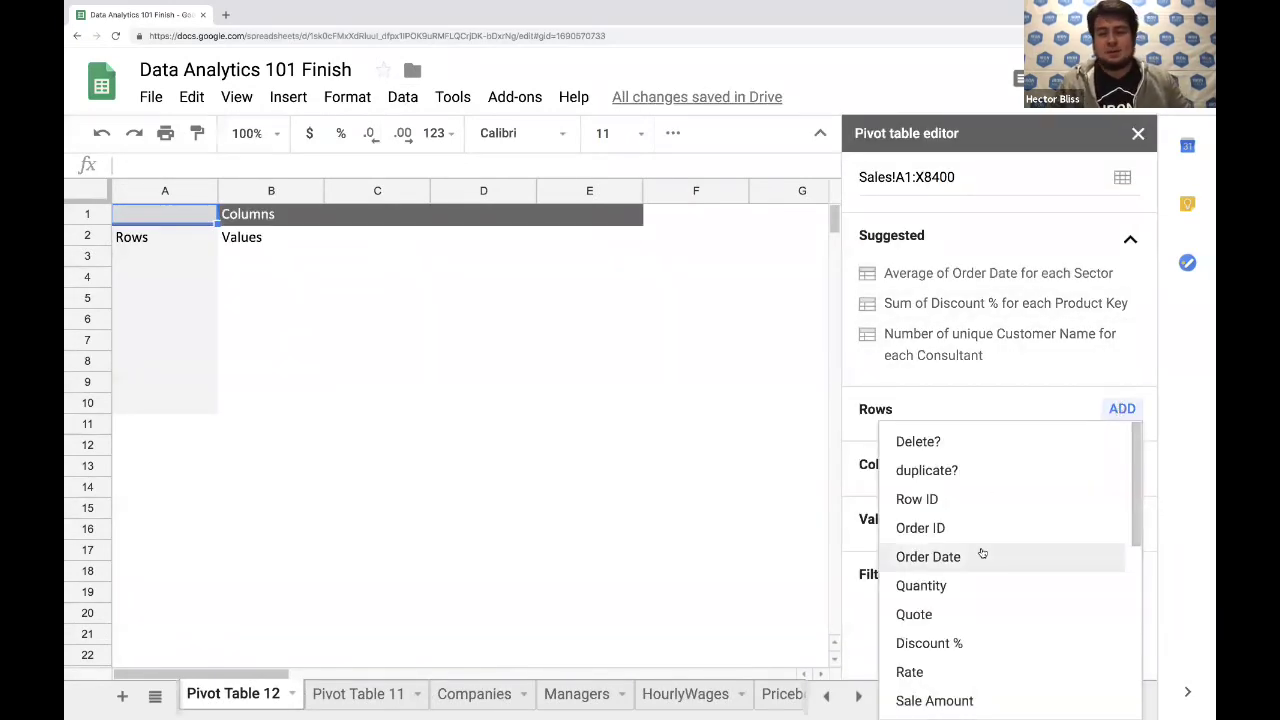
scroll(980, 553, down, 5)
scroll(982, 553, down, 1)
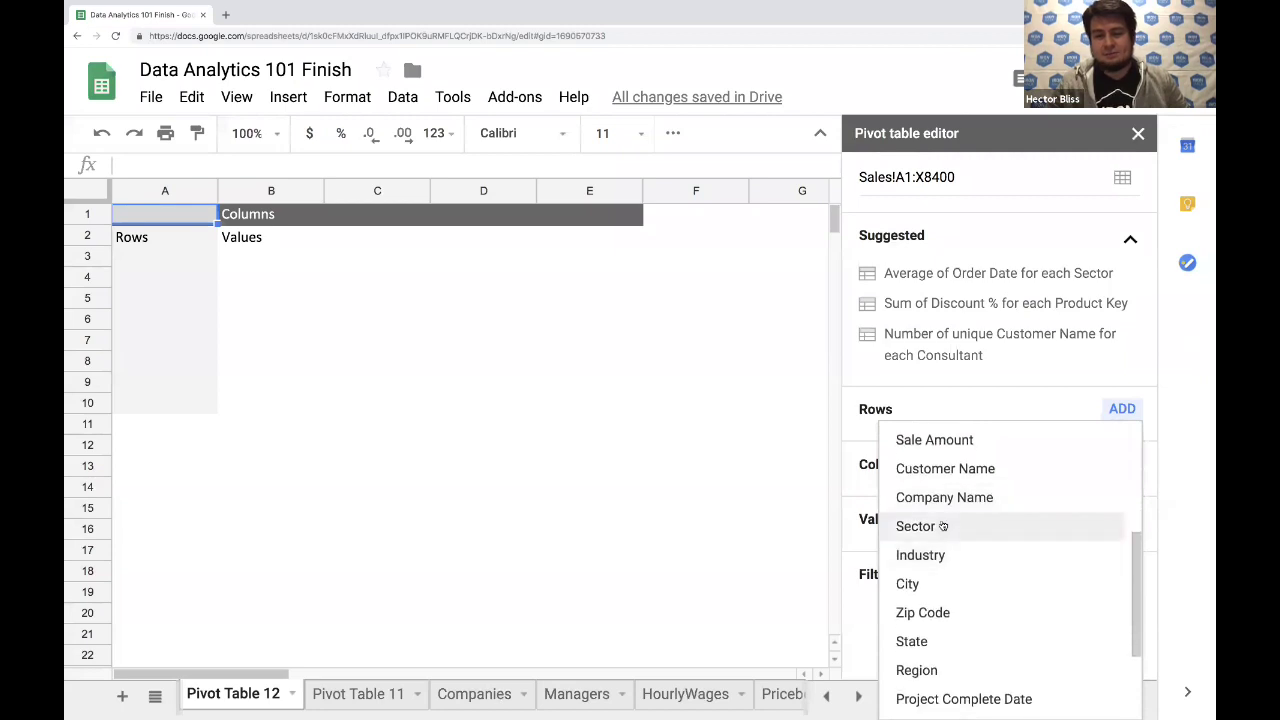
click(941, 525)
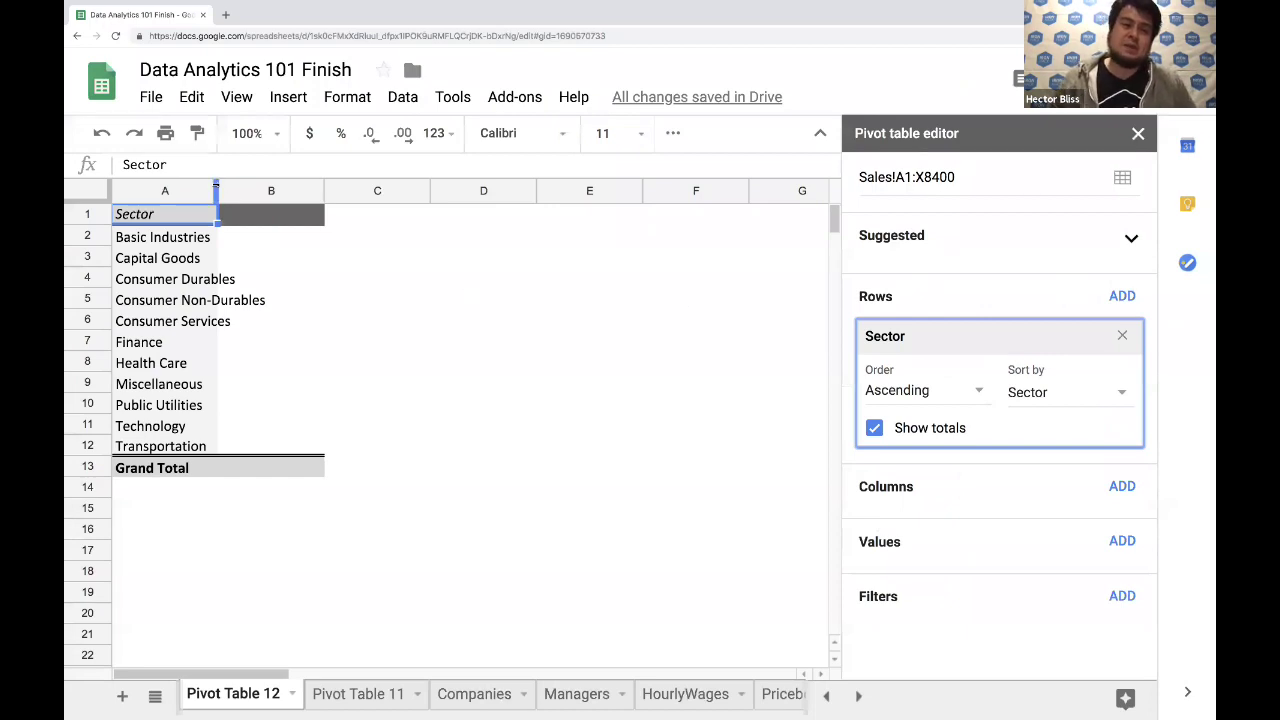
double_click(217, 190)
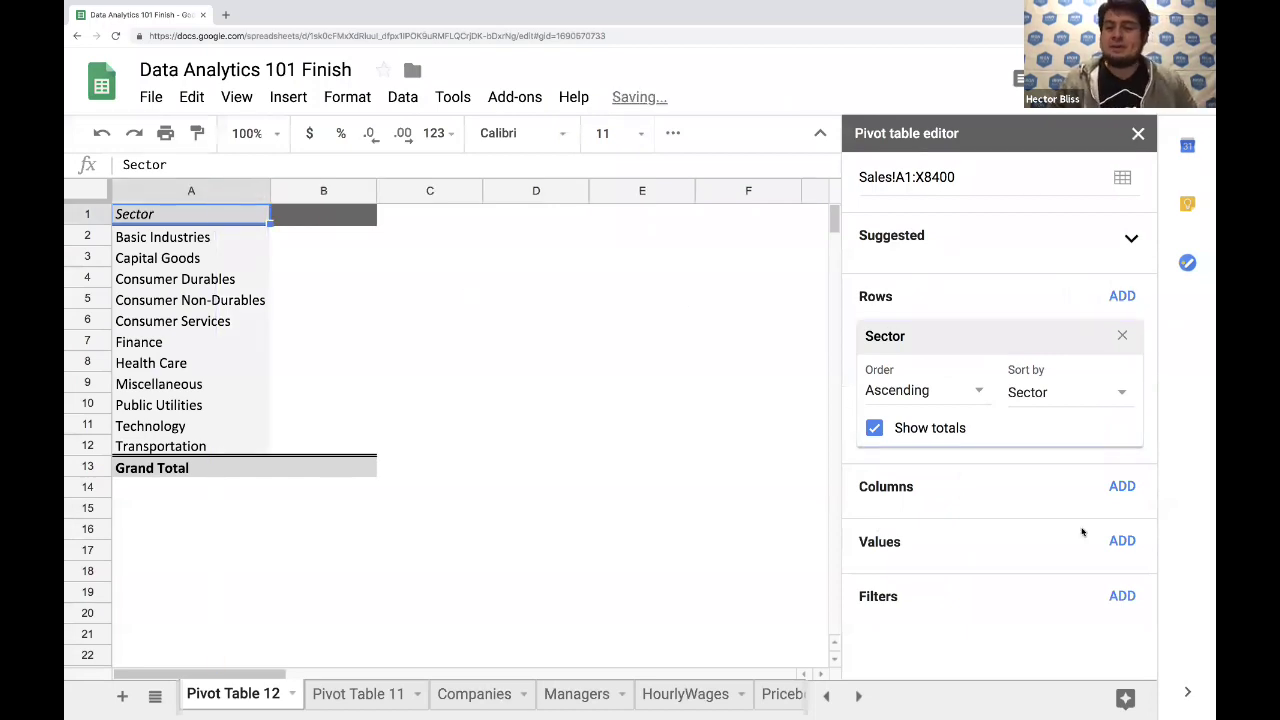
Add Sale Amount as a summed value to the pivot table and fit column B to its header
click(1122, 545)
scroll(1020, 606, down, 3)
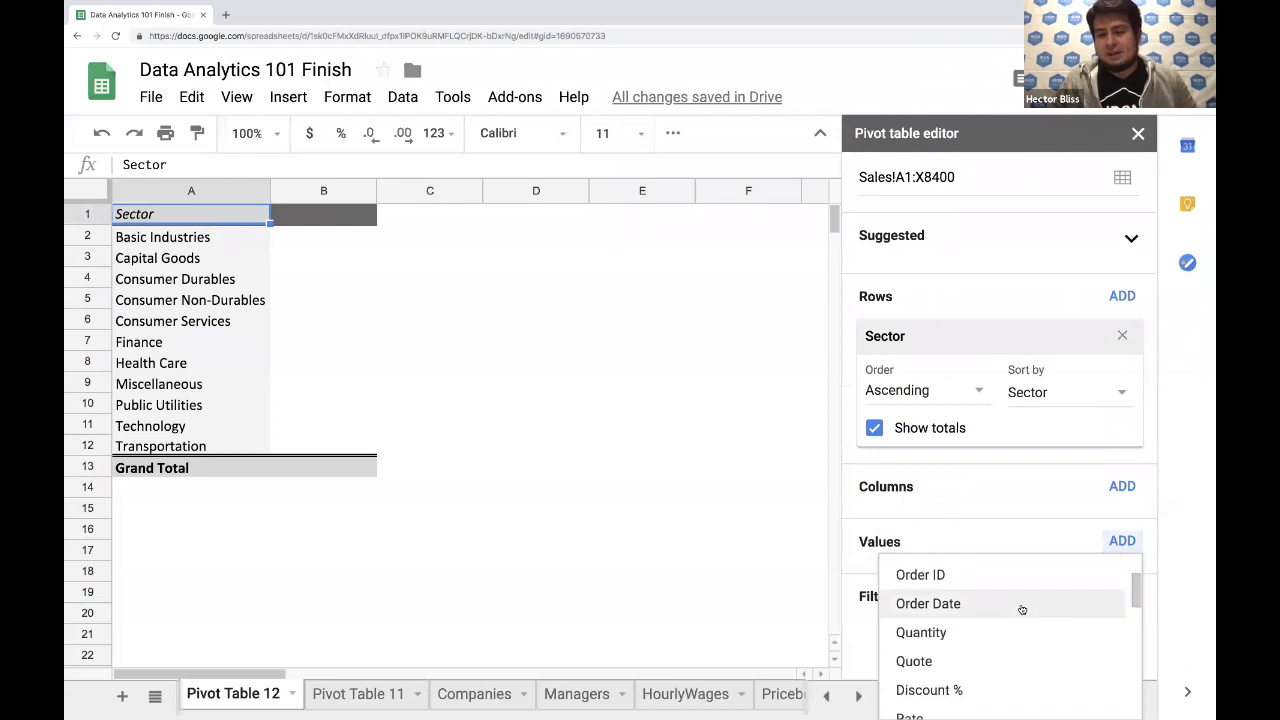
click(958, 638)
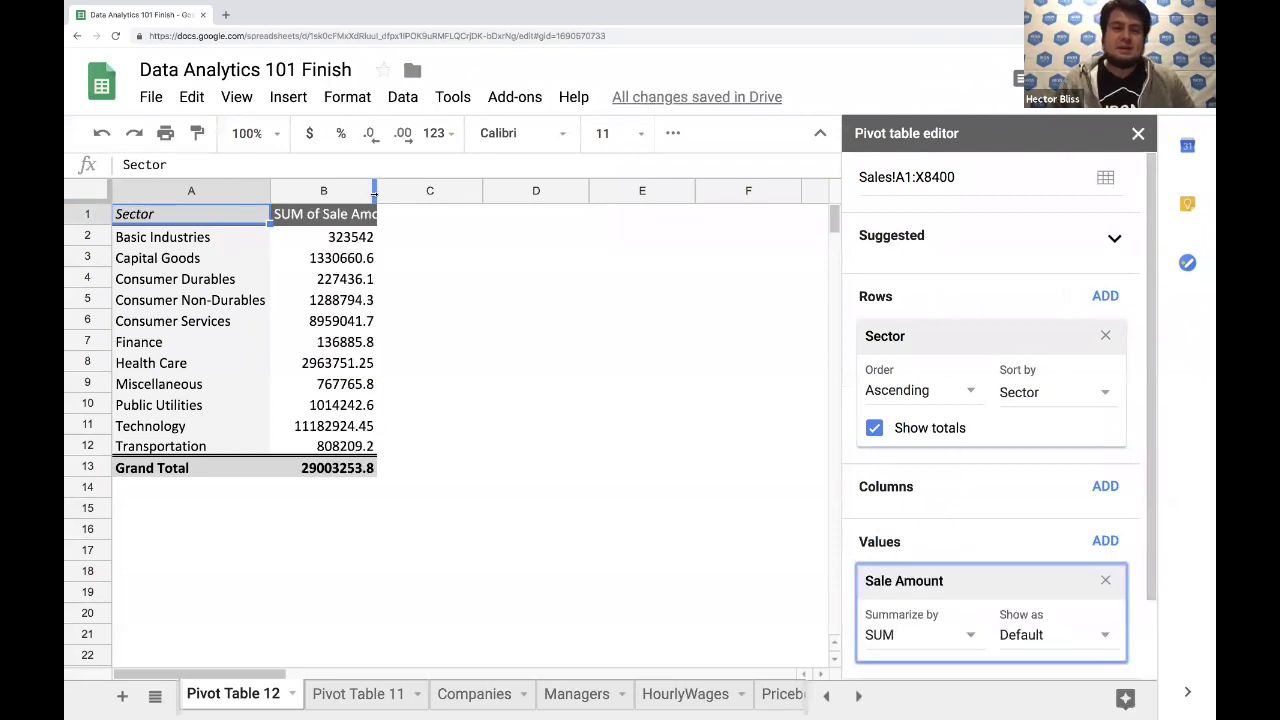
double_click(376, 192)
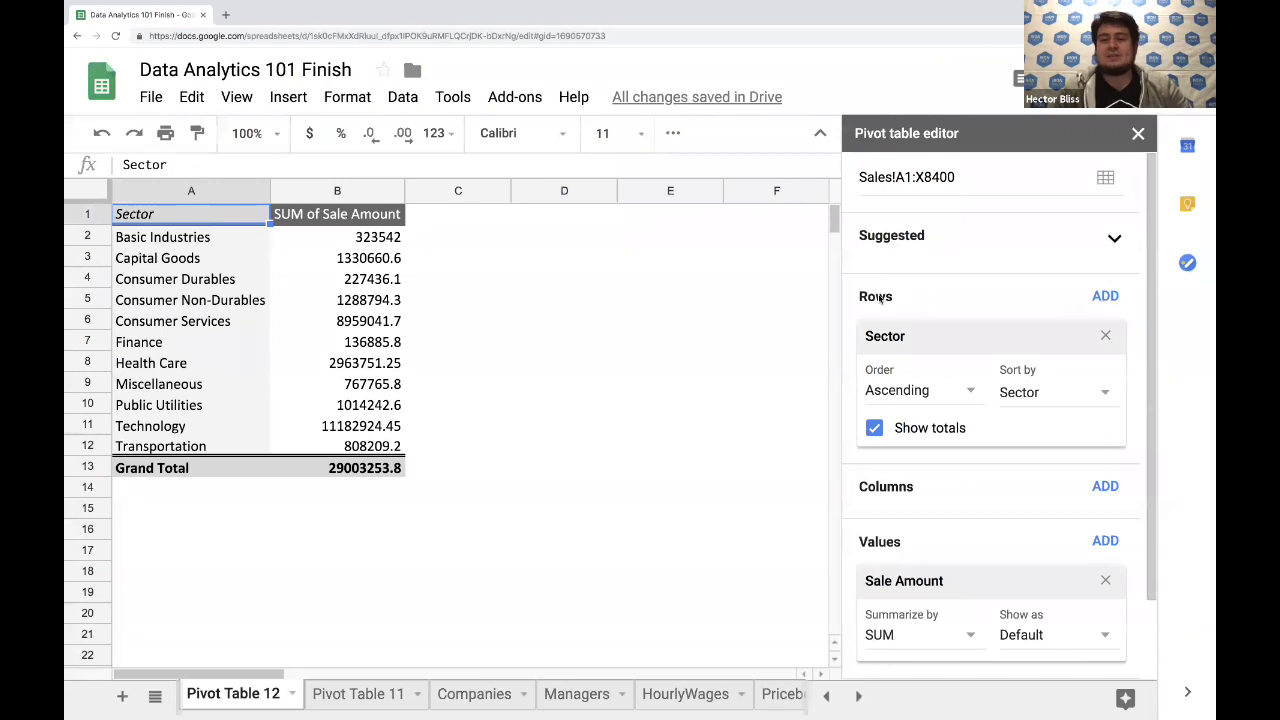
Add Industry as a second row field beneath Sector in the pivot table
click(1105, 296)
scroll(946, 445, down, 2)
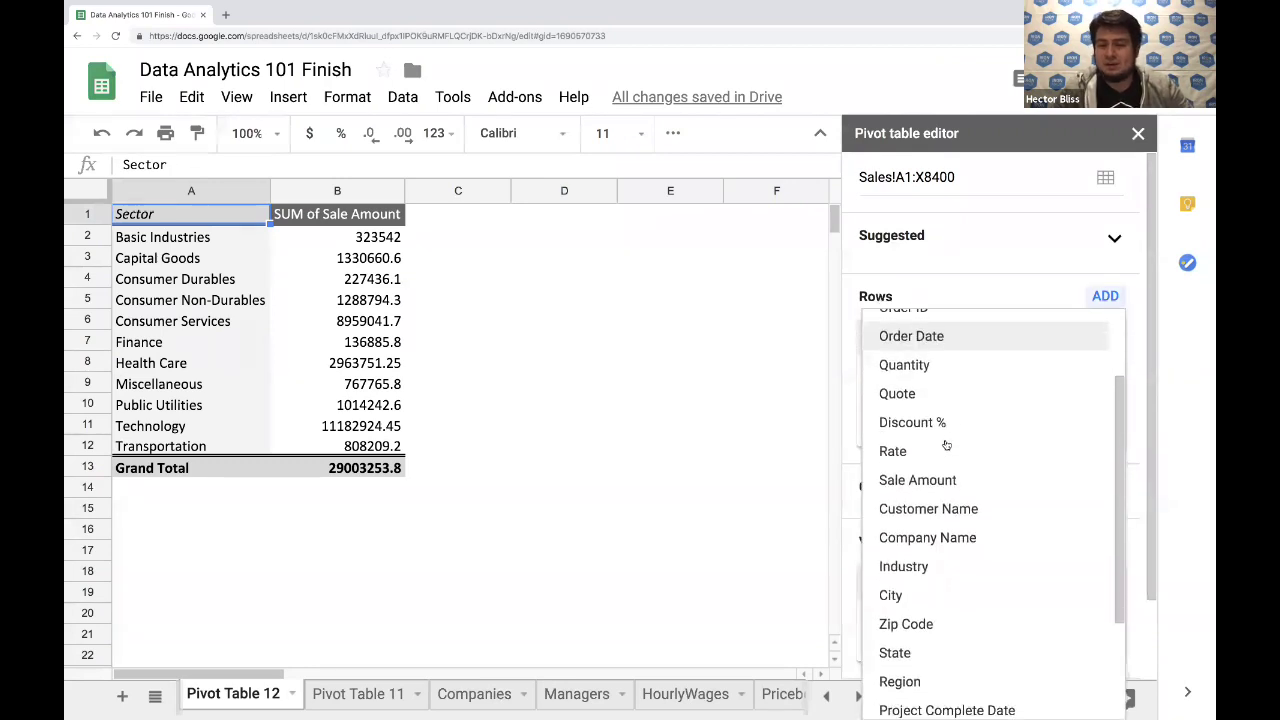
click(916, 558)
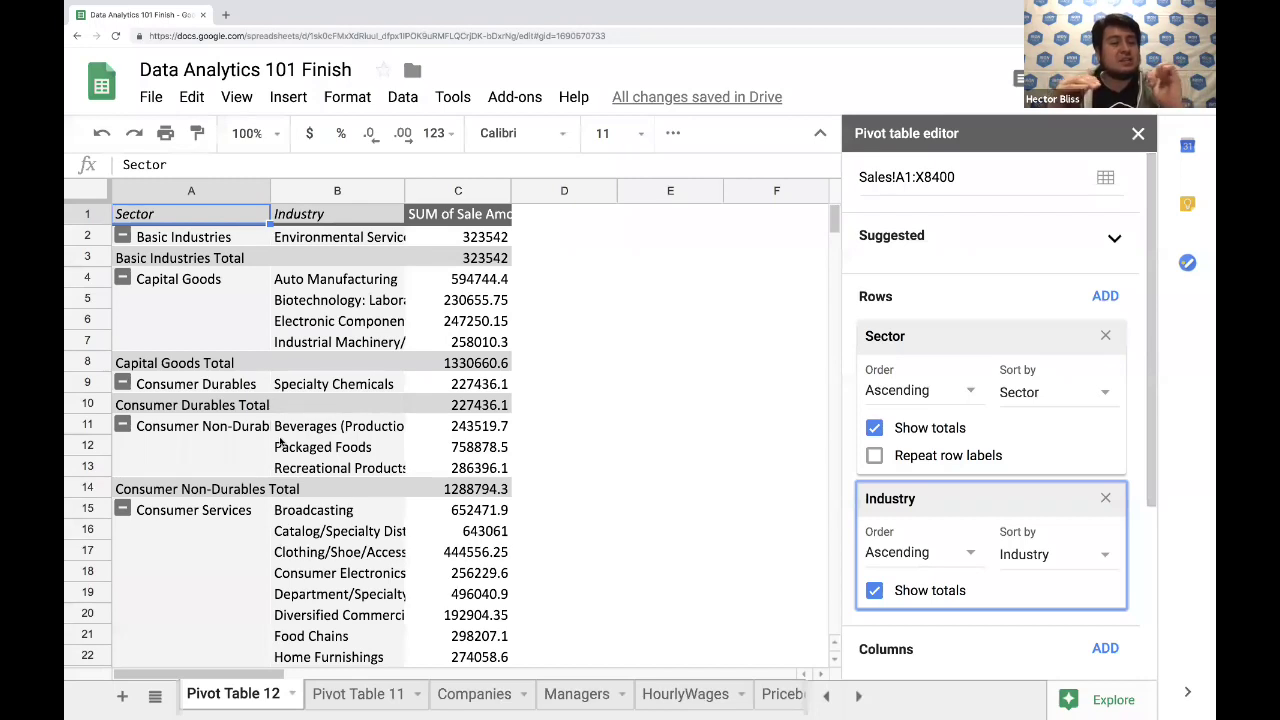
Collapse all sectors except Technology and fit the Industry column to its longest name
right_click(122, 384)
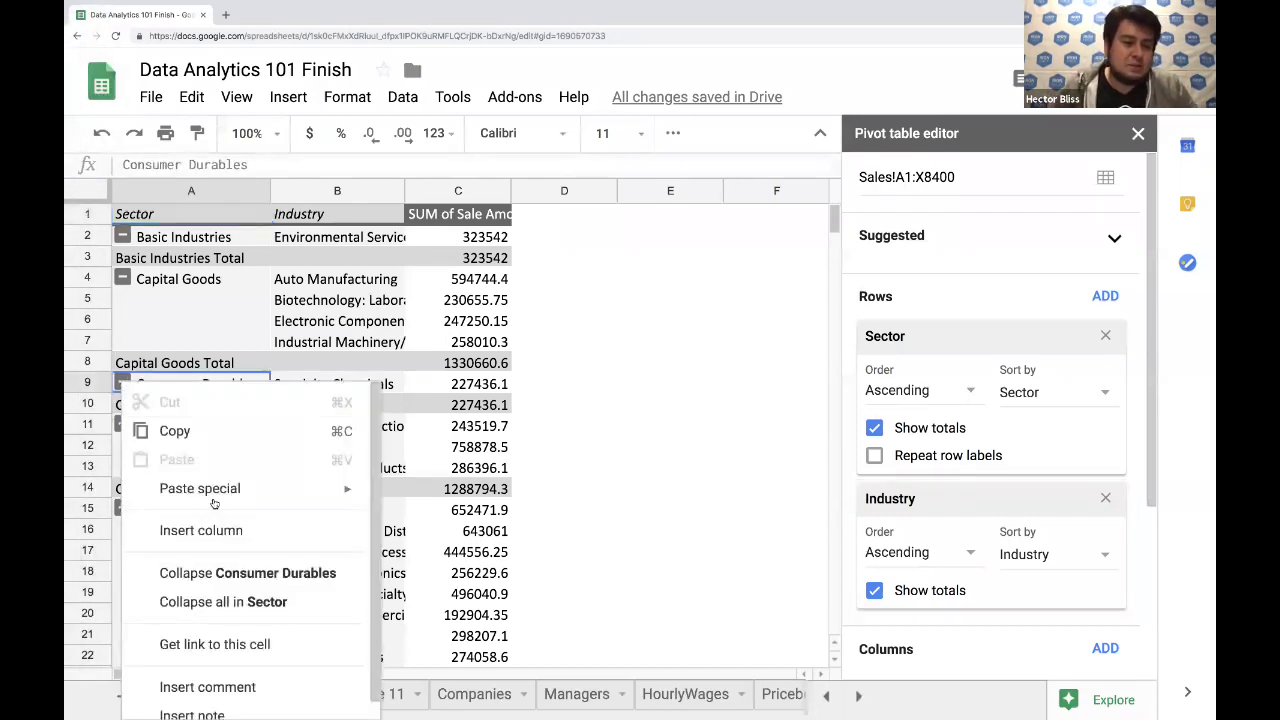
click(216, 603)
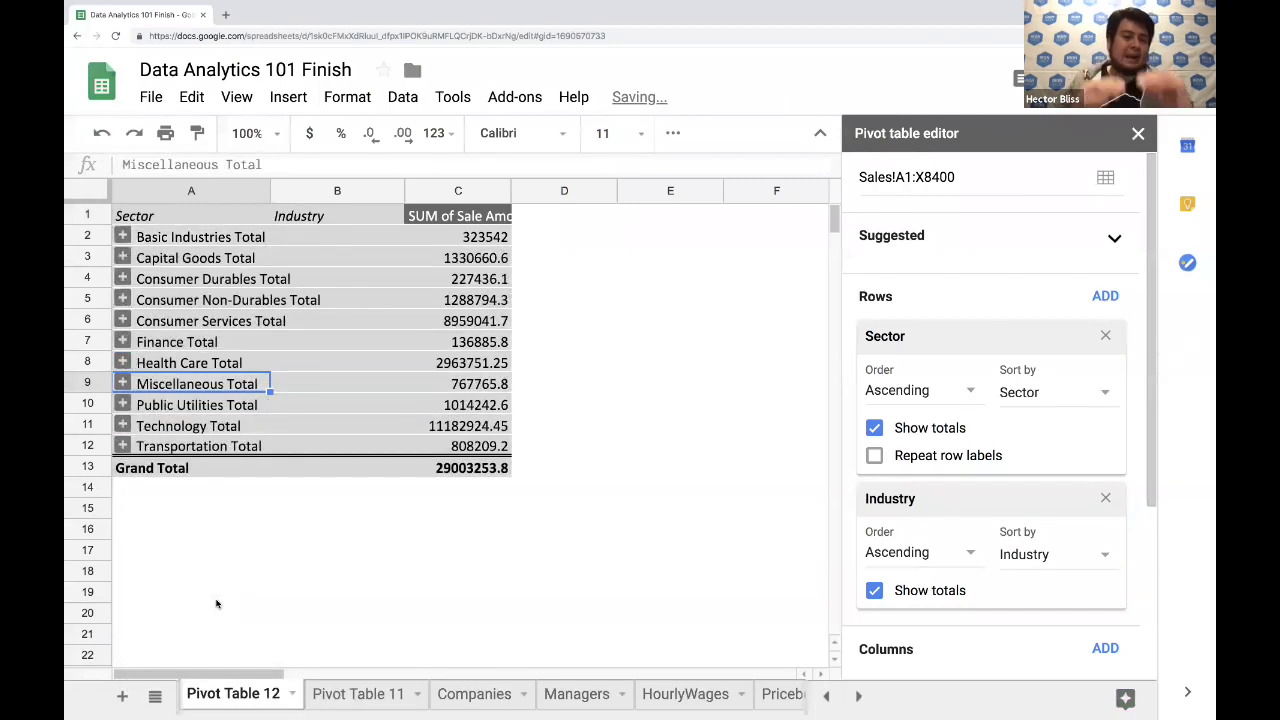
click(122, 425)
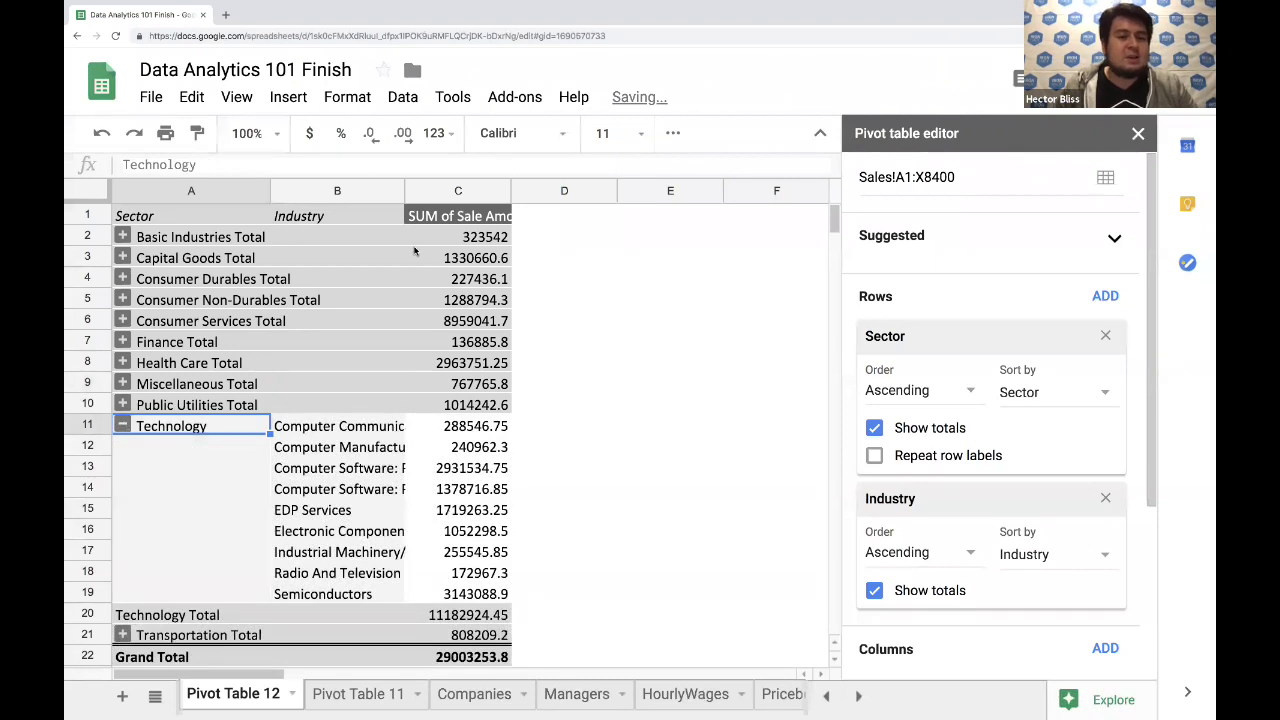
double_click(403, 190)
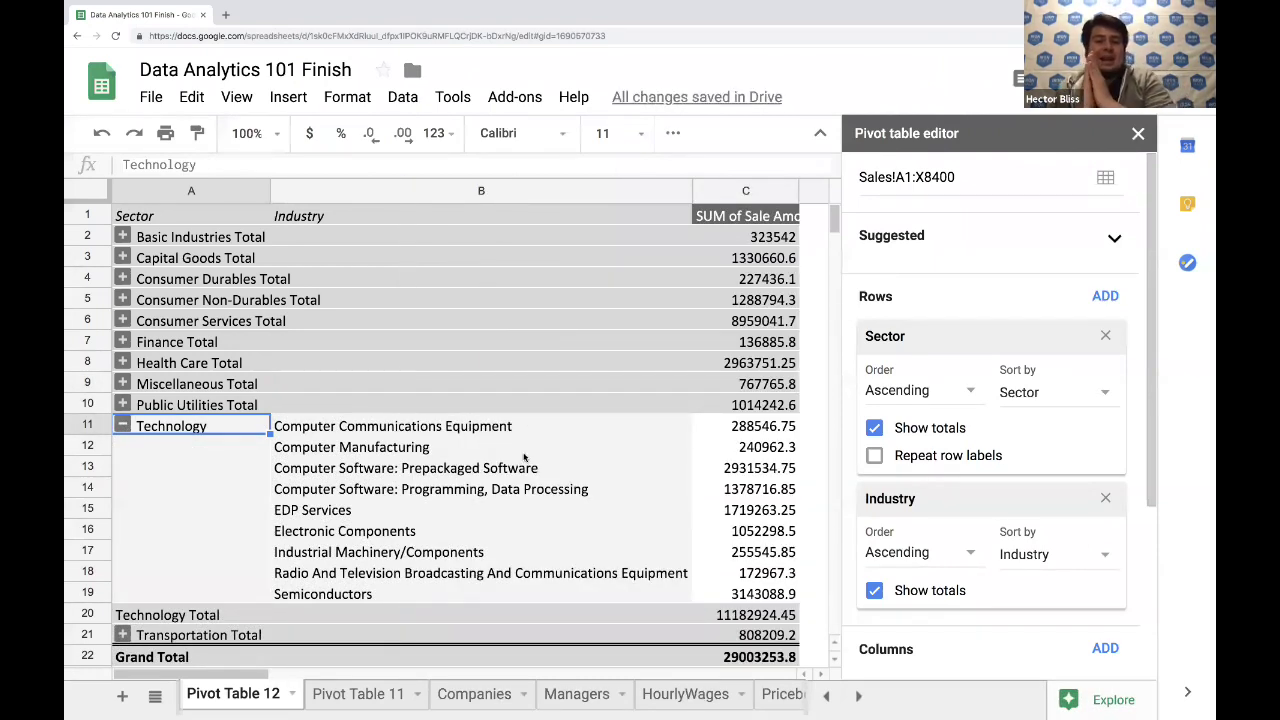
Format the SUM of Sale Amount column with the Mexican Peso number format
scroll(1060, 600, down, 4)
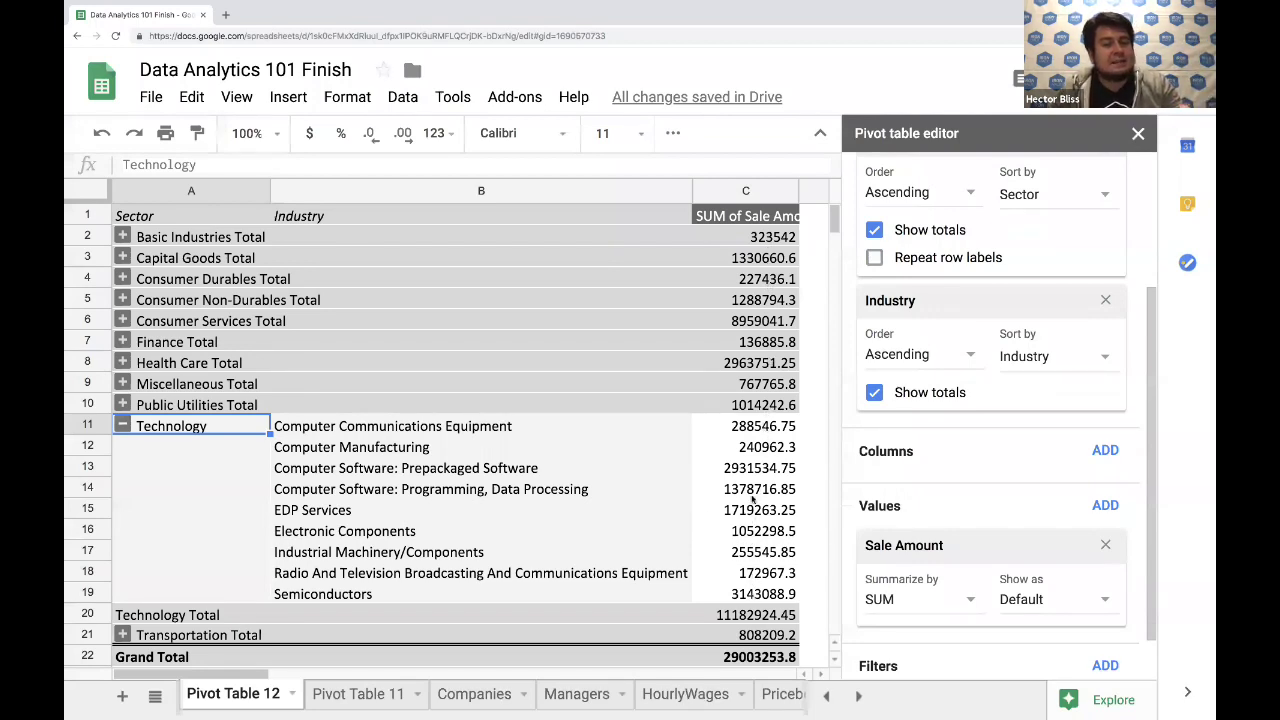
click(743, 188)
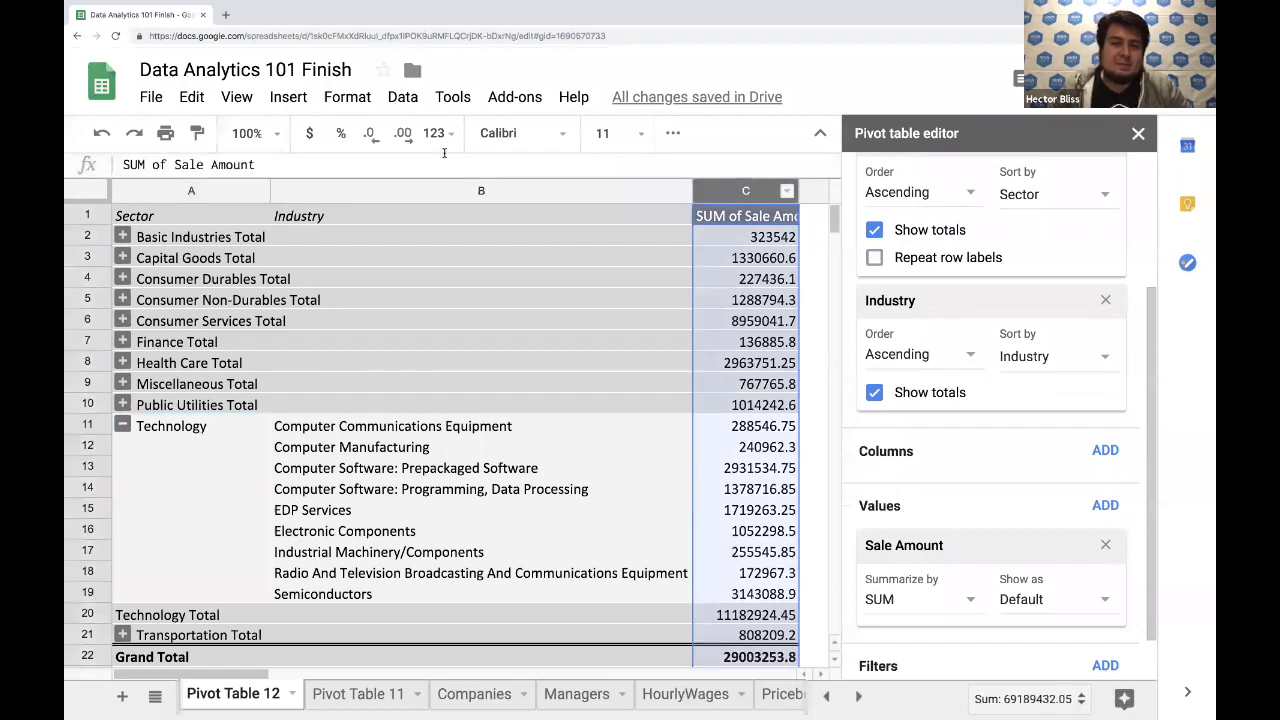
click(347, 97)
mouse_move(514, 147)
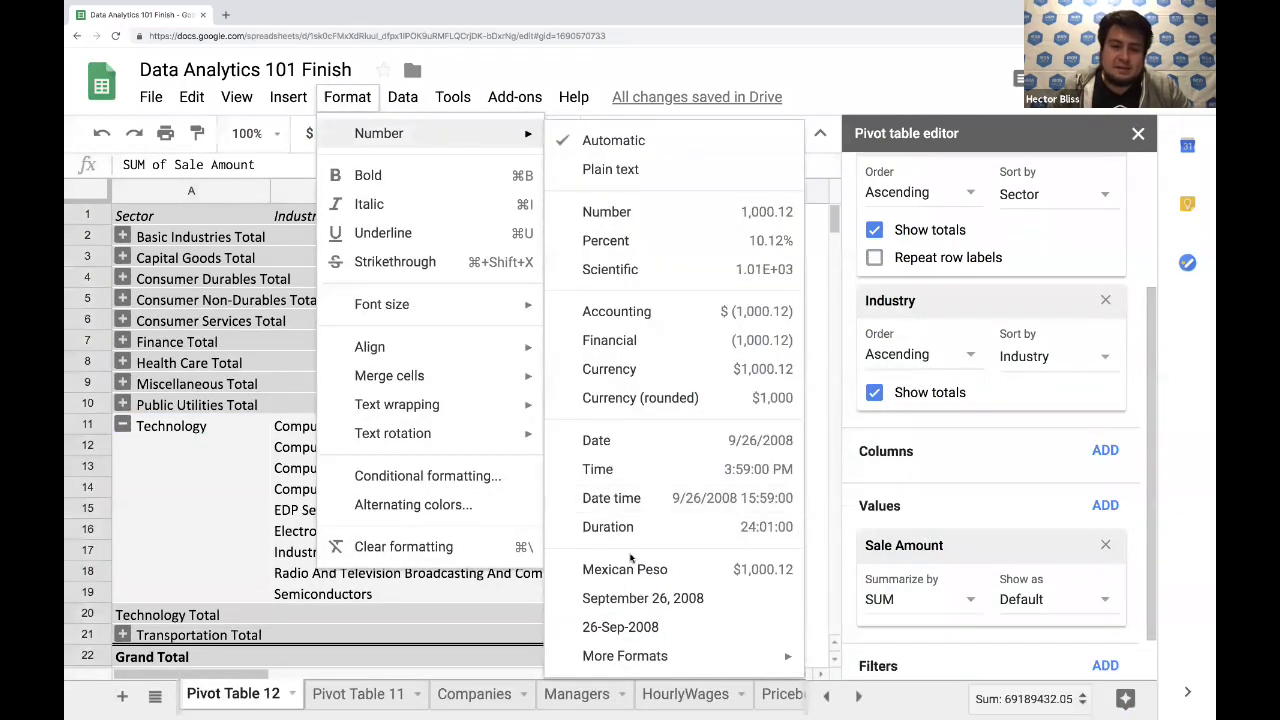
click(640, 576)
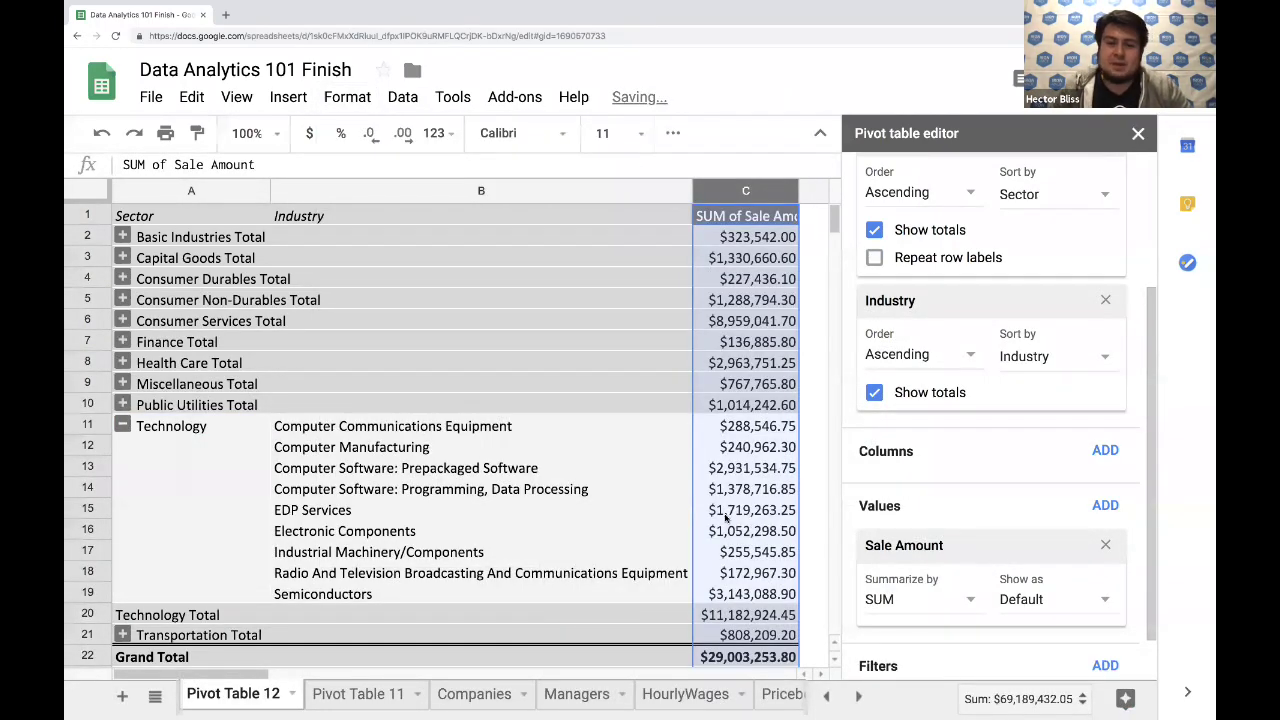
click(737, 549)
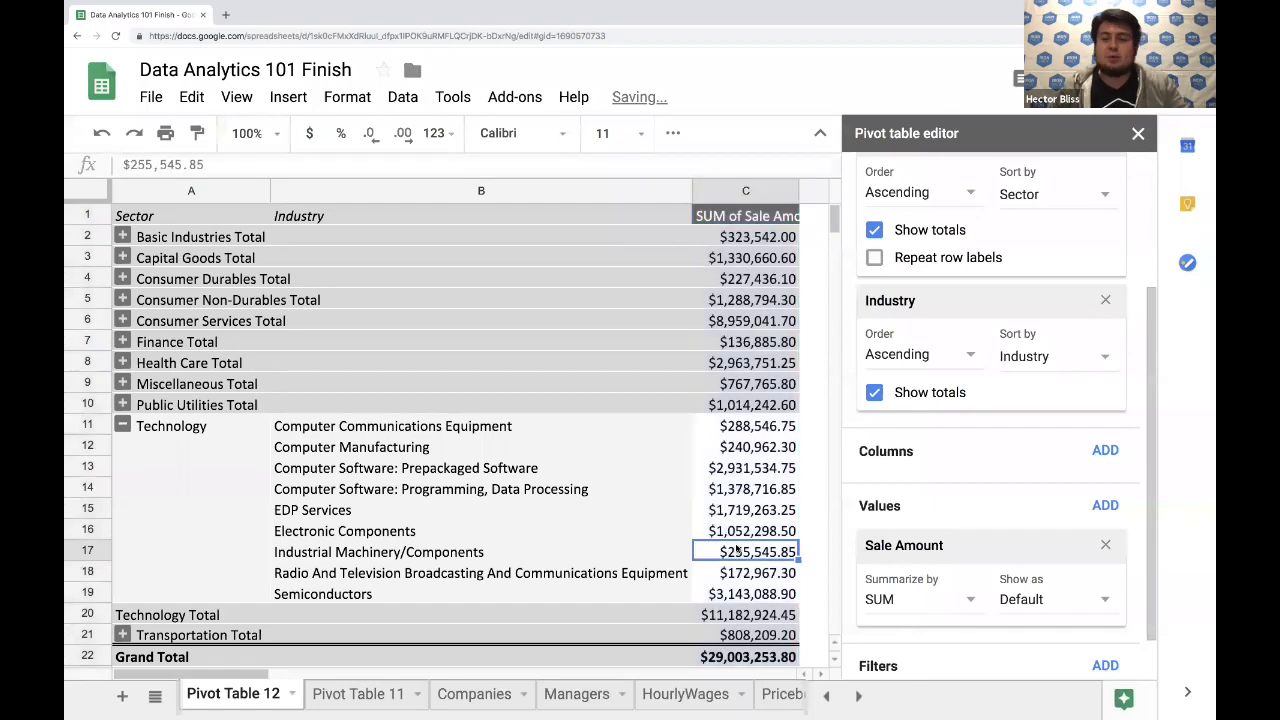
Apply a green-yellow-red color scale to the Technology industries' sale amounts in C11:C19 with conditional formatting
click(733, 464)
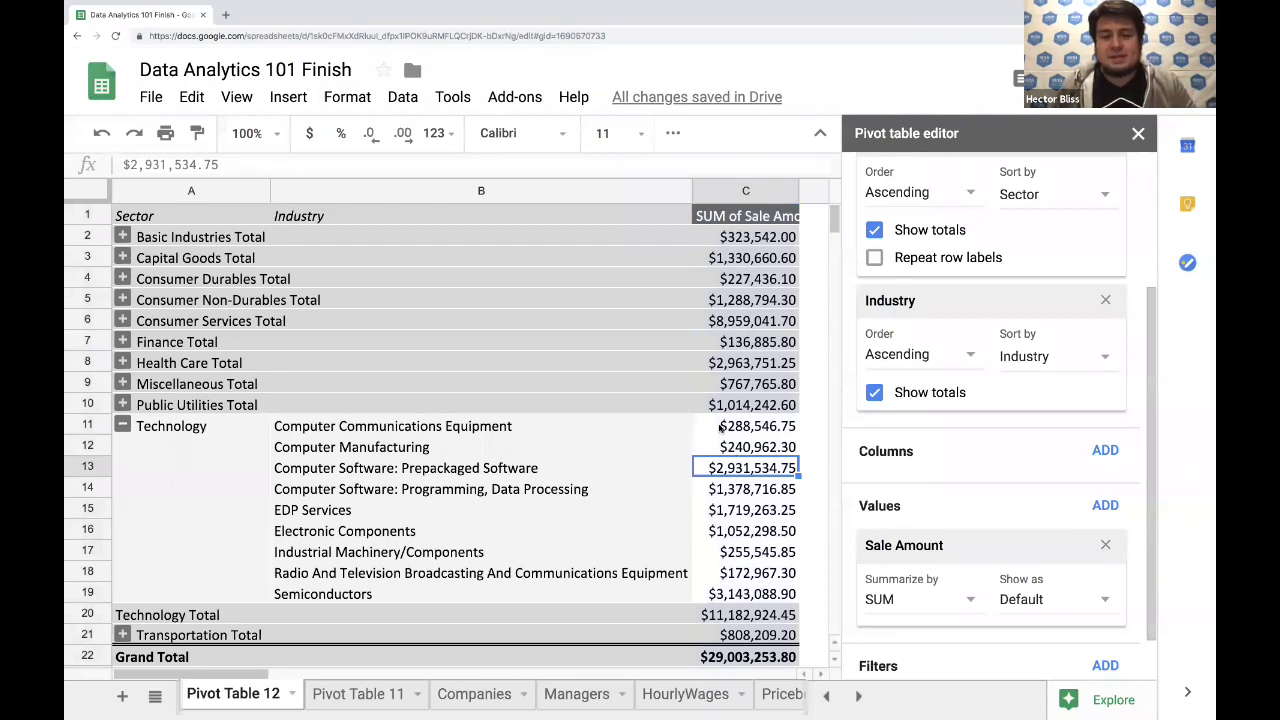
click(725, 428)
drag(783, 430, 760, 600)
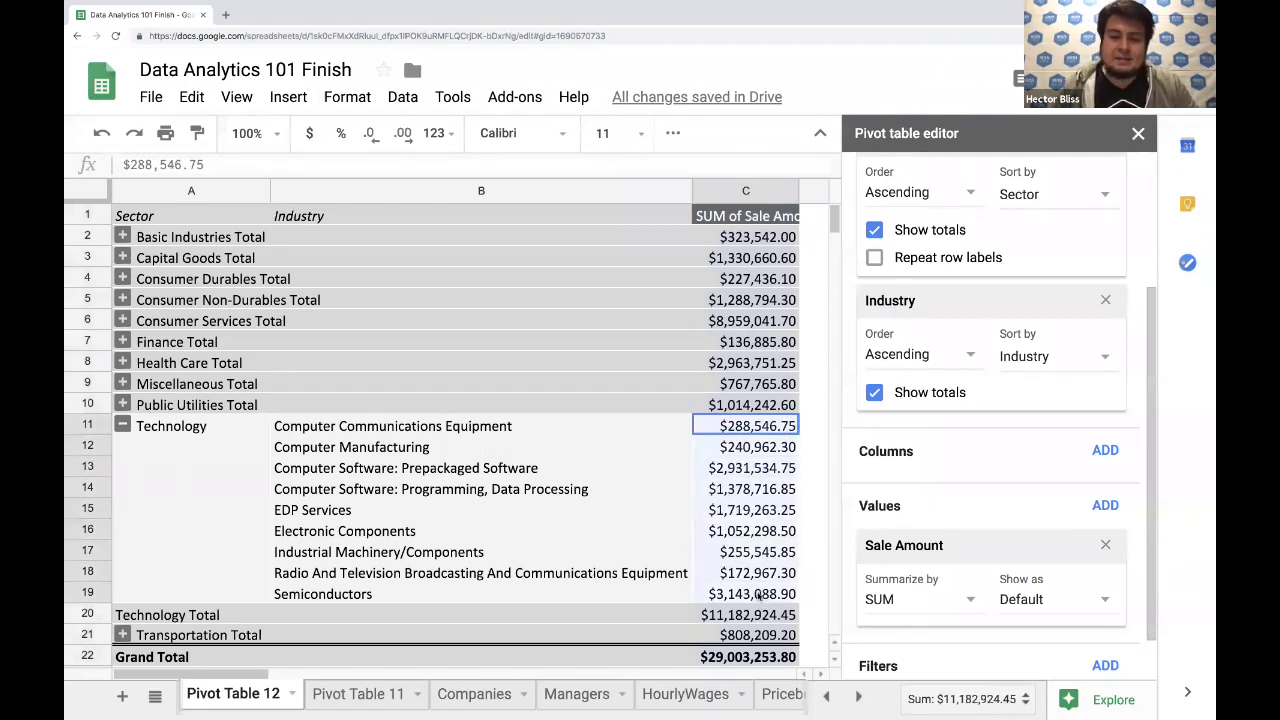
click(349, 100)
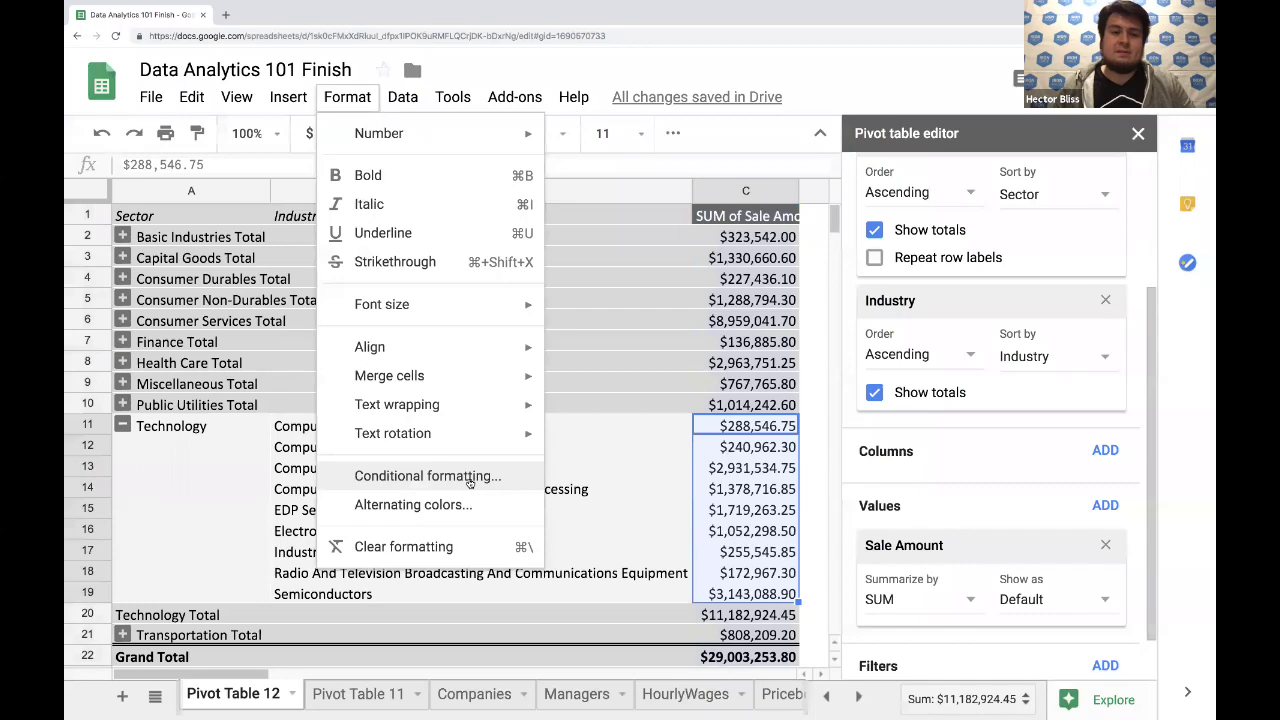
click(468, 479)
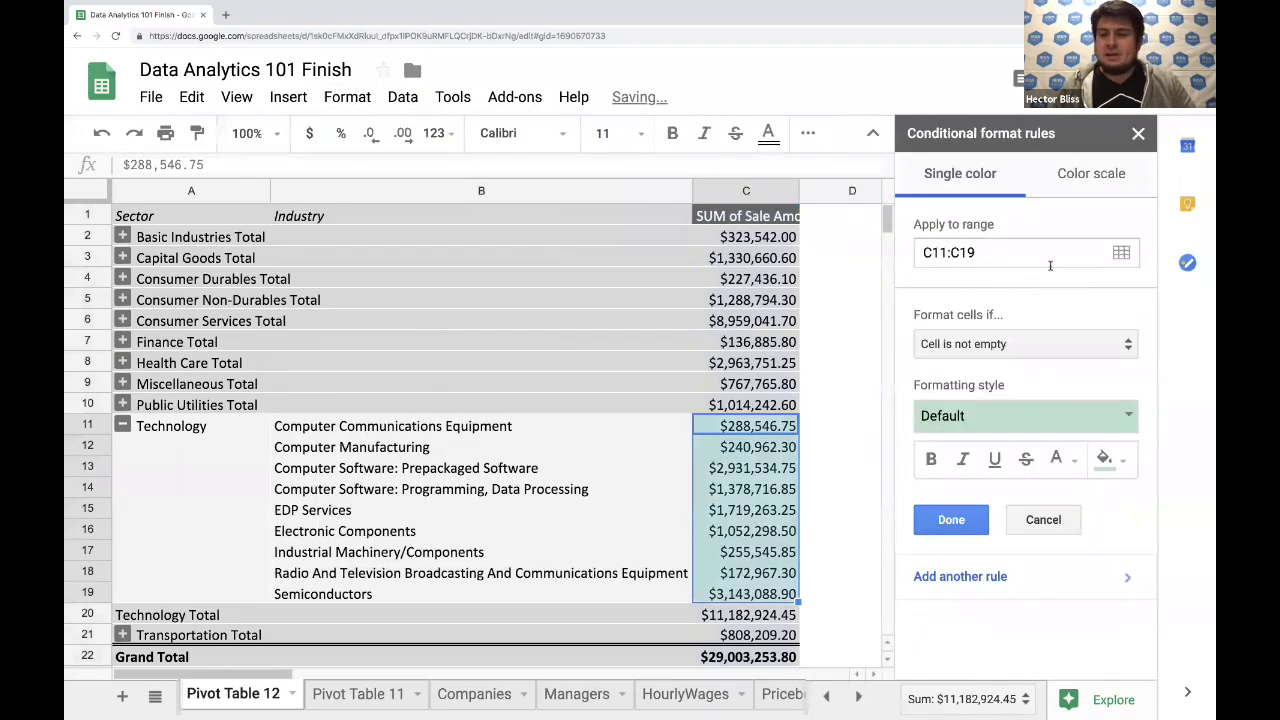
click(1078, 180)
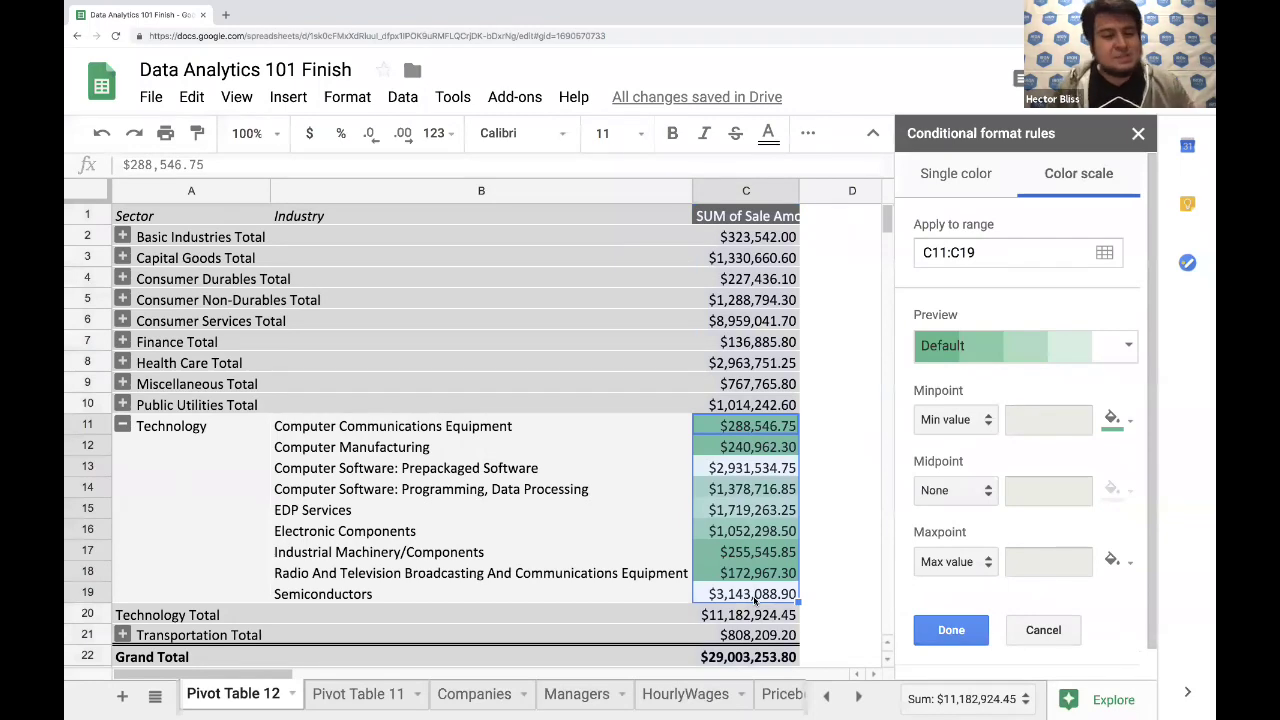
click(1120, 355)
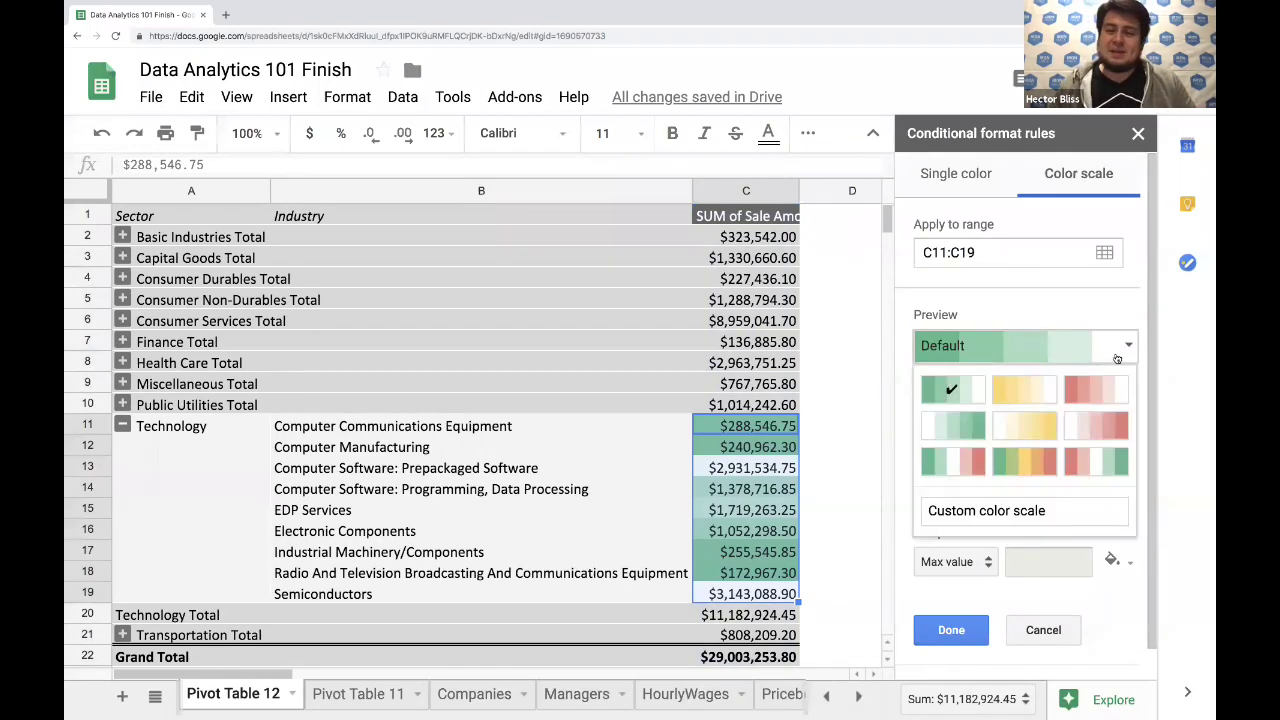
click(1024, 461)
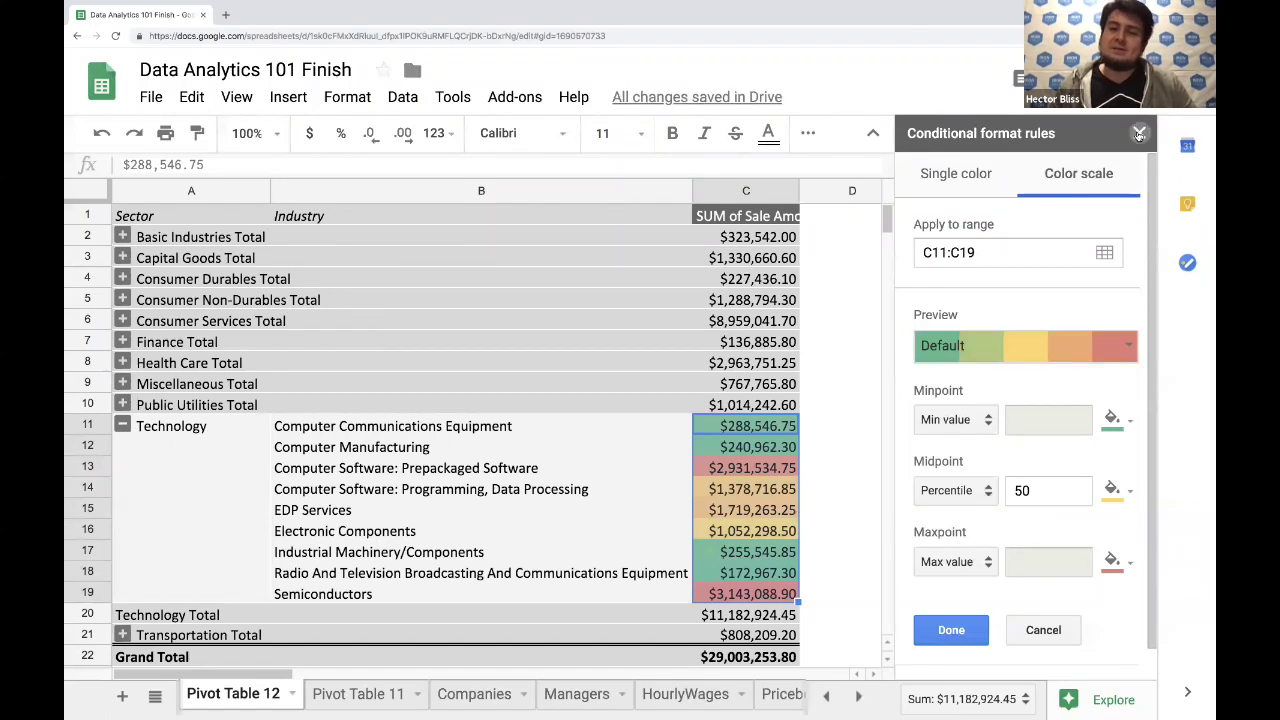
click(708, 421)
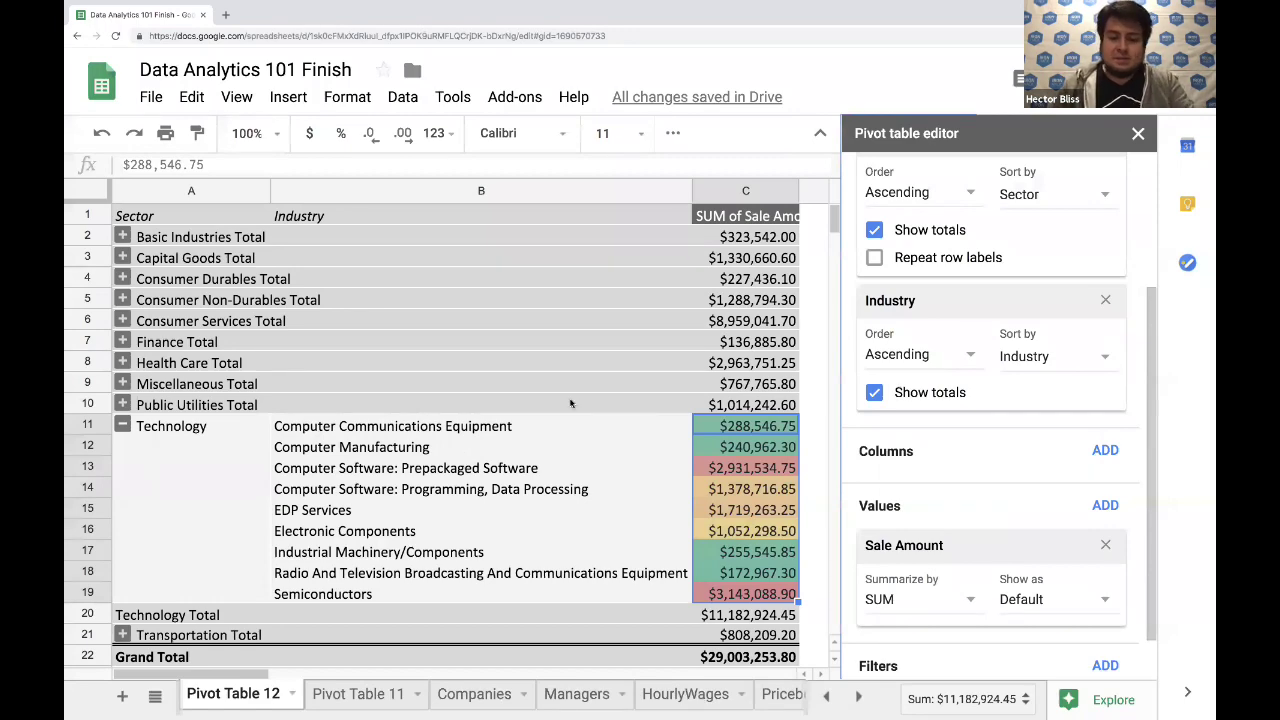
Insert a column chart of the Technology industries' sale amounts from B11:C19 and place it beside the pivot table, starting at column D
key(ctrl+minus)
key(ctrl+minus)
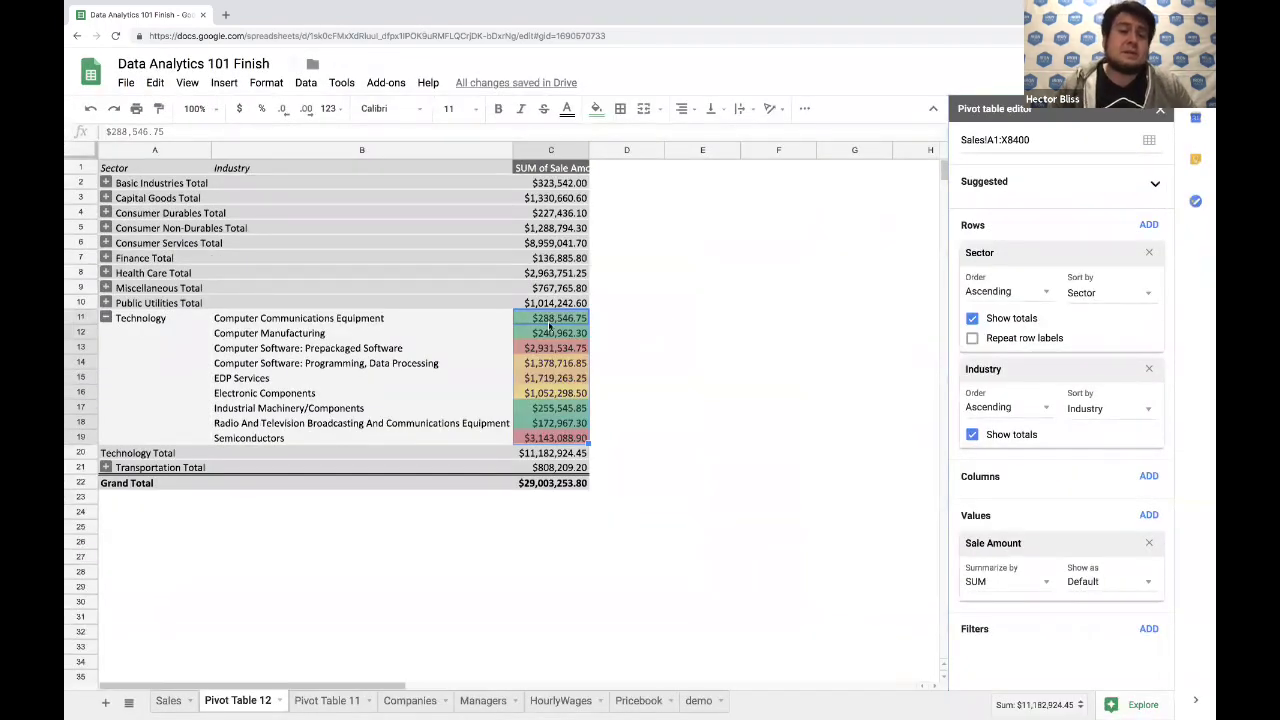
click(626, 303)
drag(222, 320, 575, 440)
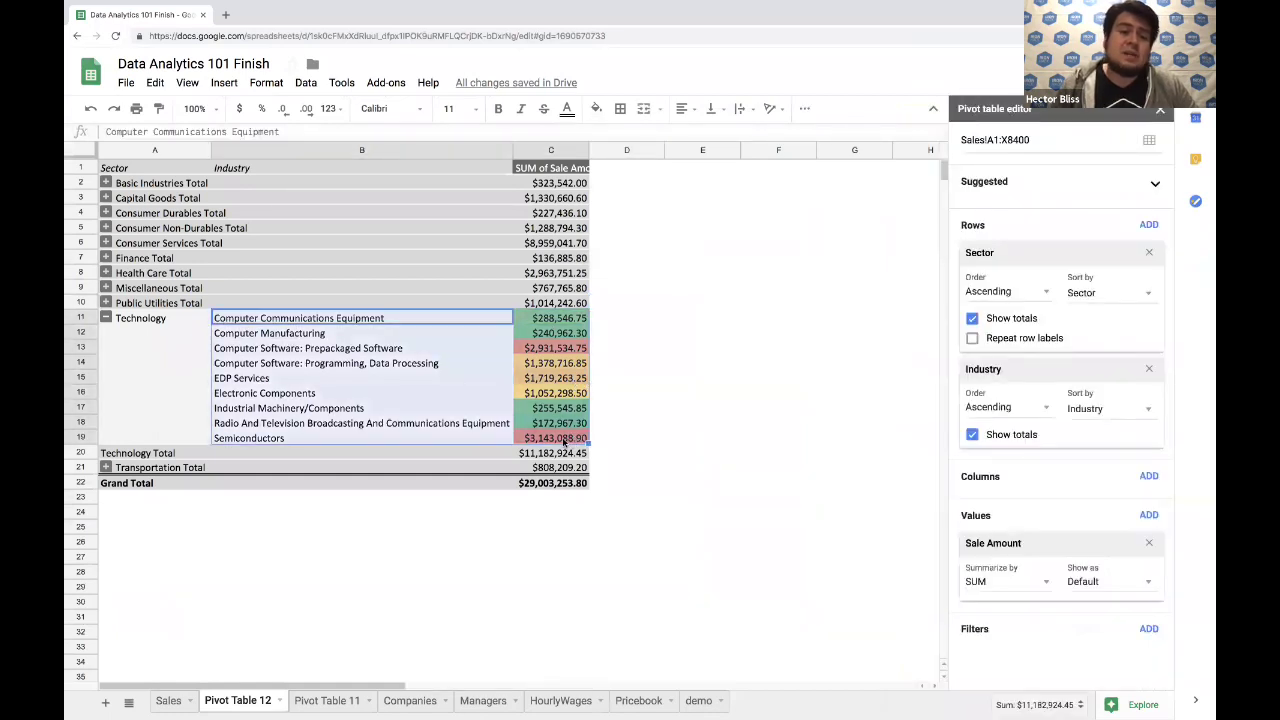
click(306, 84)
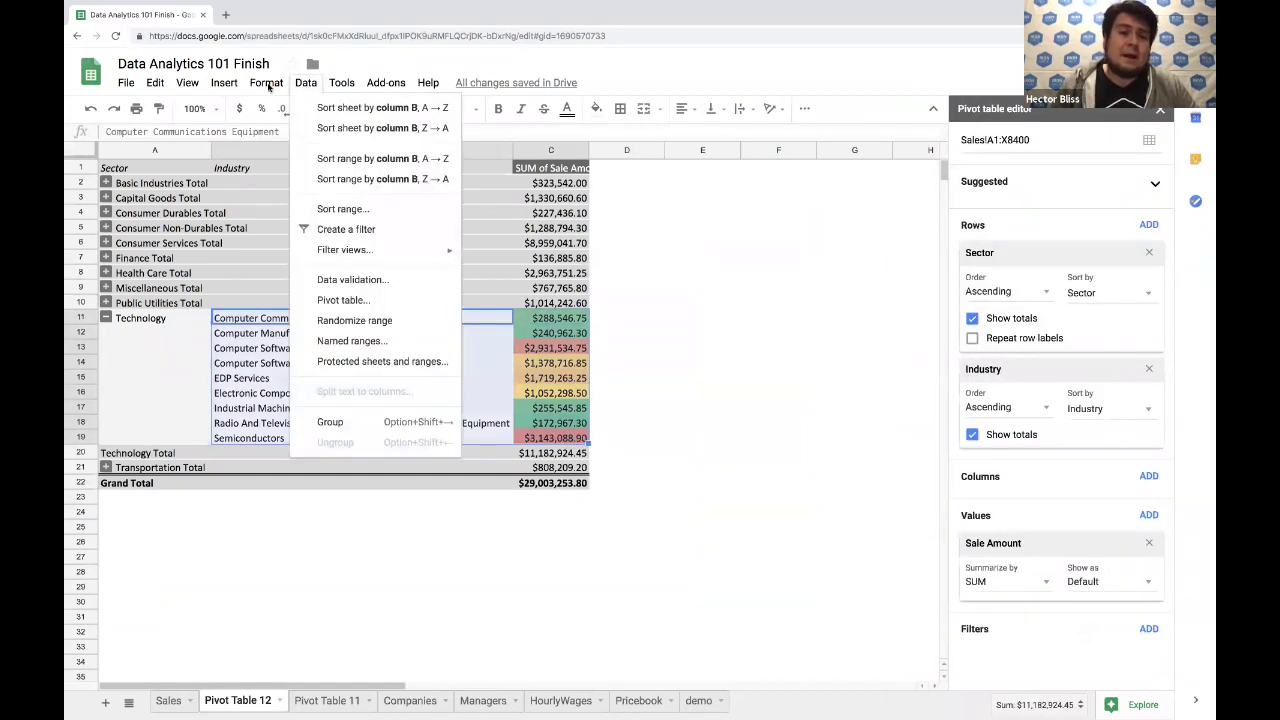
mouse_move(224, 84)
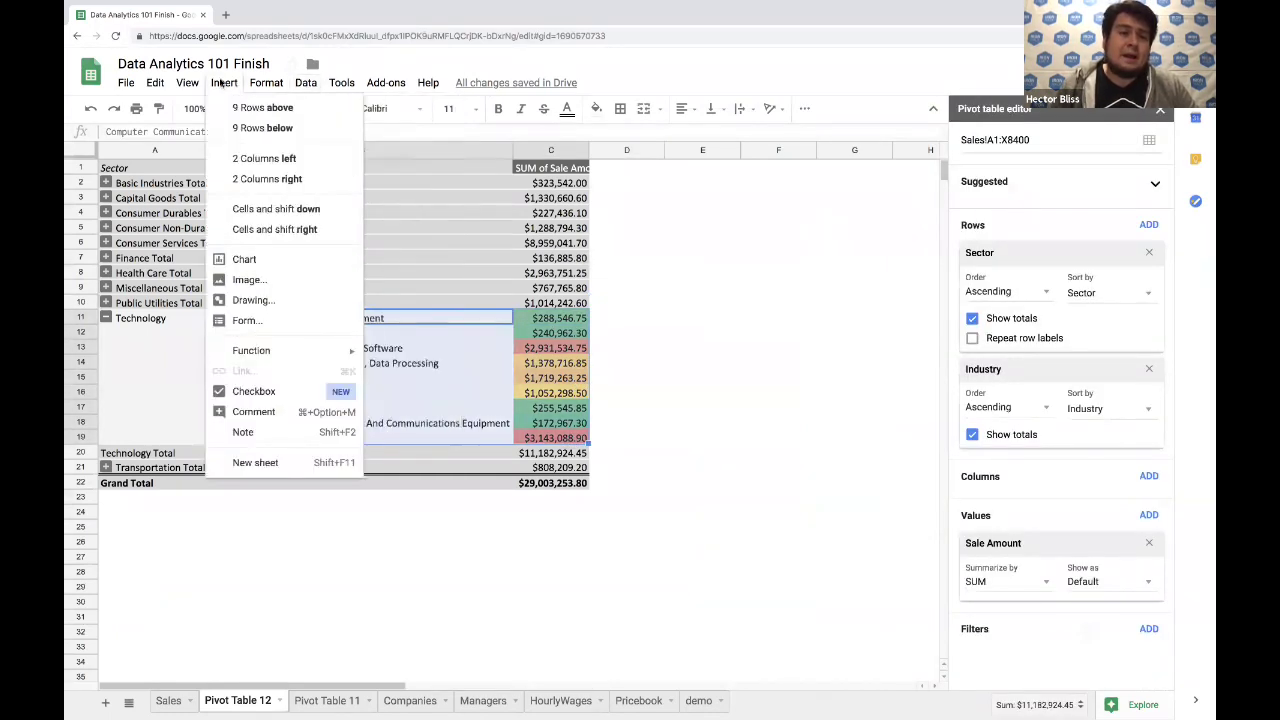
click(244, 259)
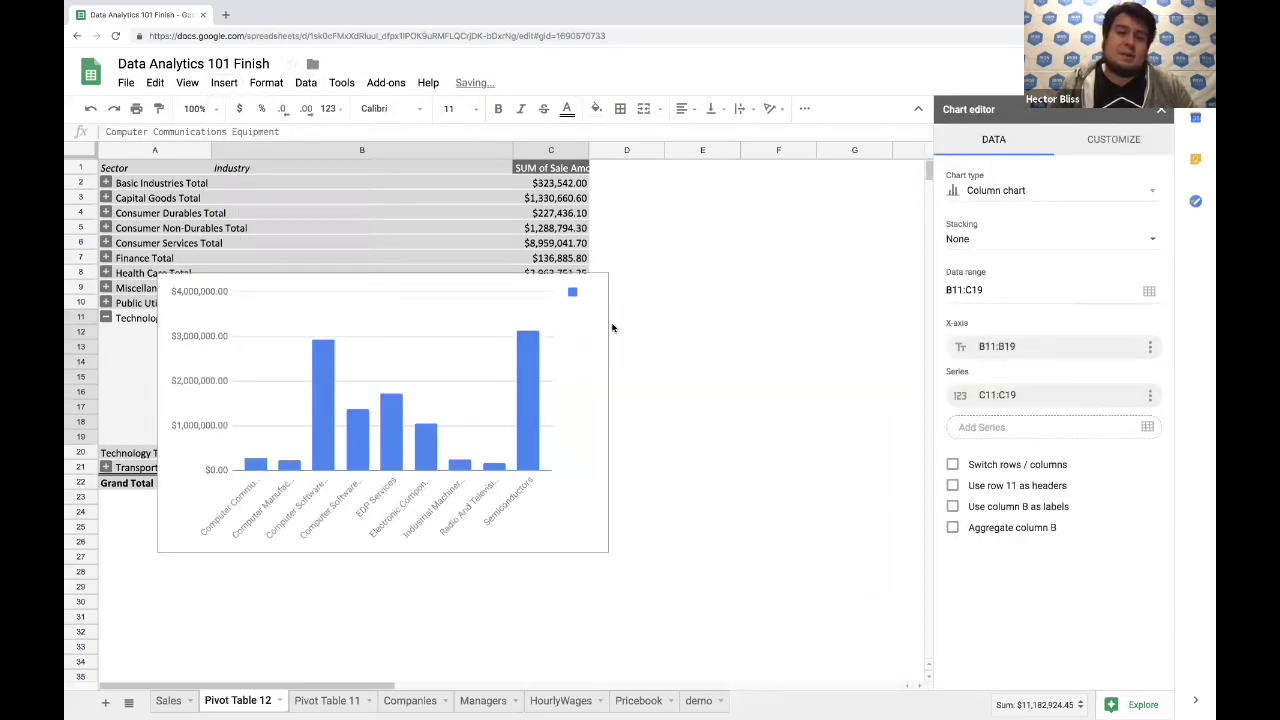
click(438, 285)
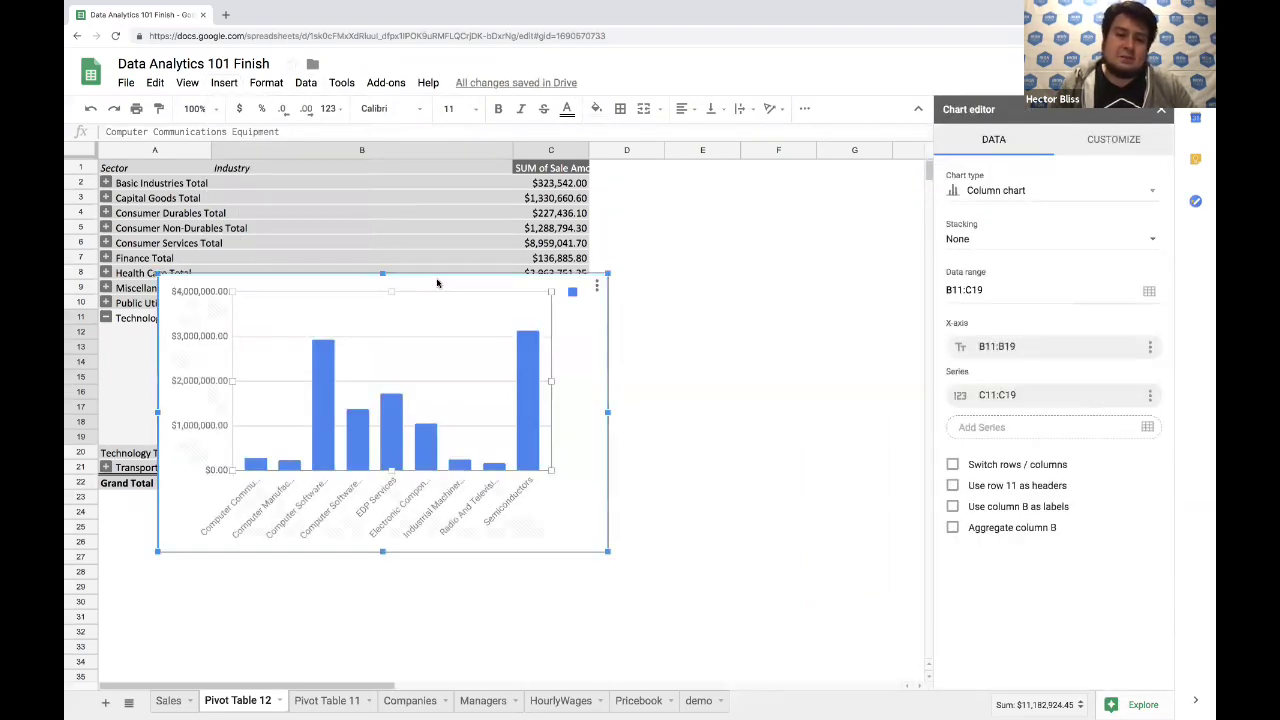
drag(438, 285, 748, 290)
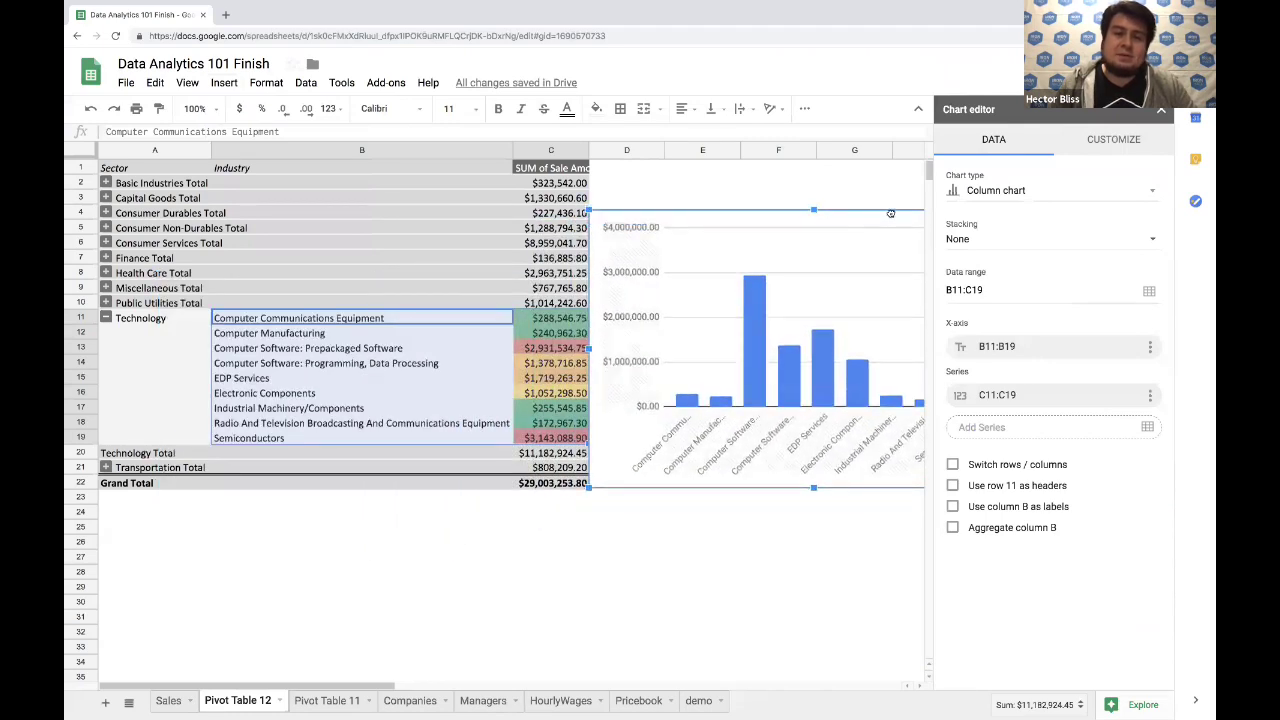